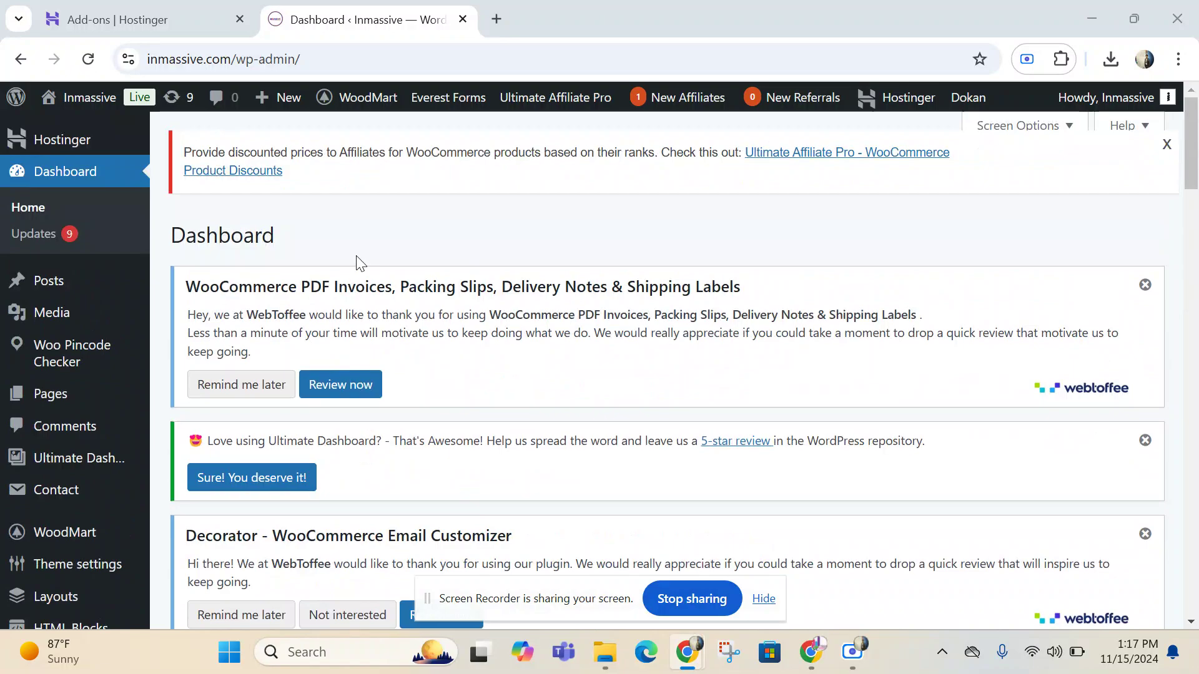
Open the WordPress Updates page of the Inmassive site from the dashboard.
scroll(25, 312, "down", 9)
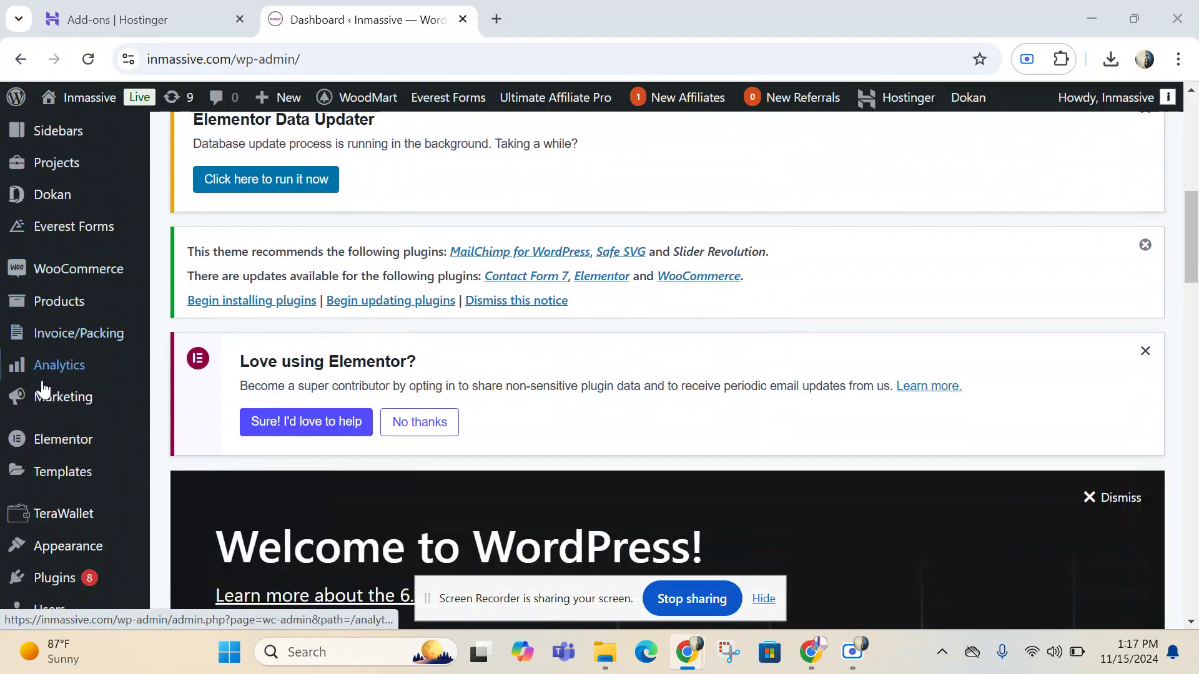
scroll(69, 509, "up", 9)
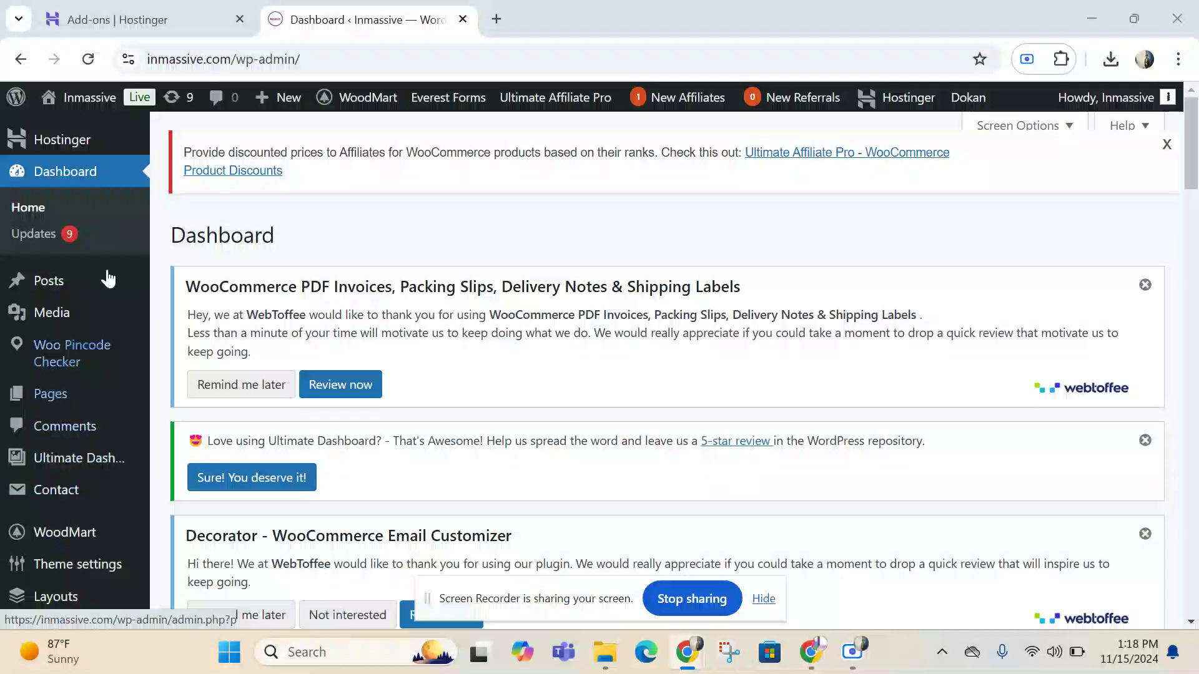
mouse_move(62, 282)
mouse_move(67, 142)
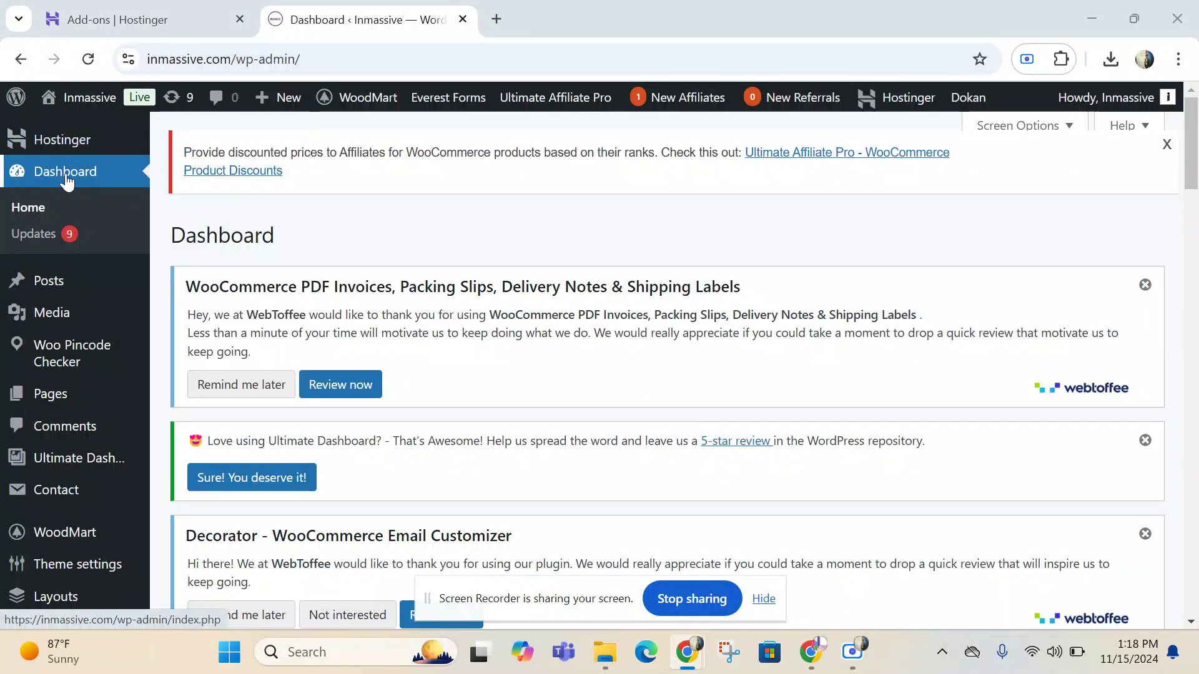
left_click(48, 243)
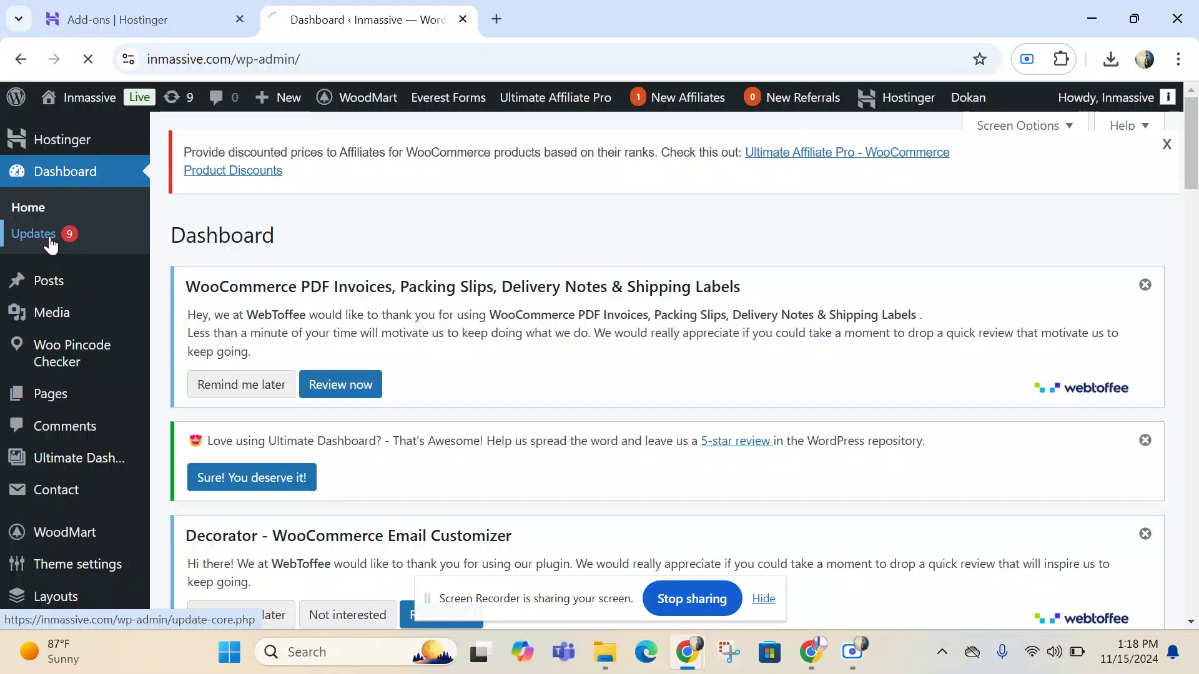
Examine which plugins and themes have new versions available on the Updates page.
scroll(602, 258, "down", 15)
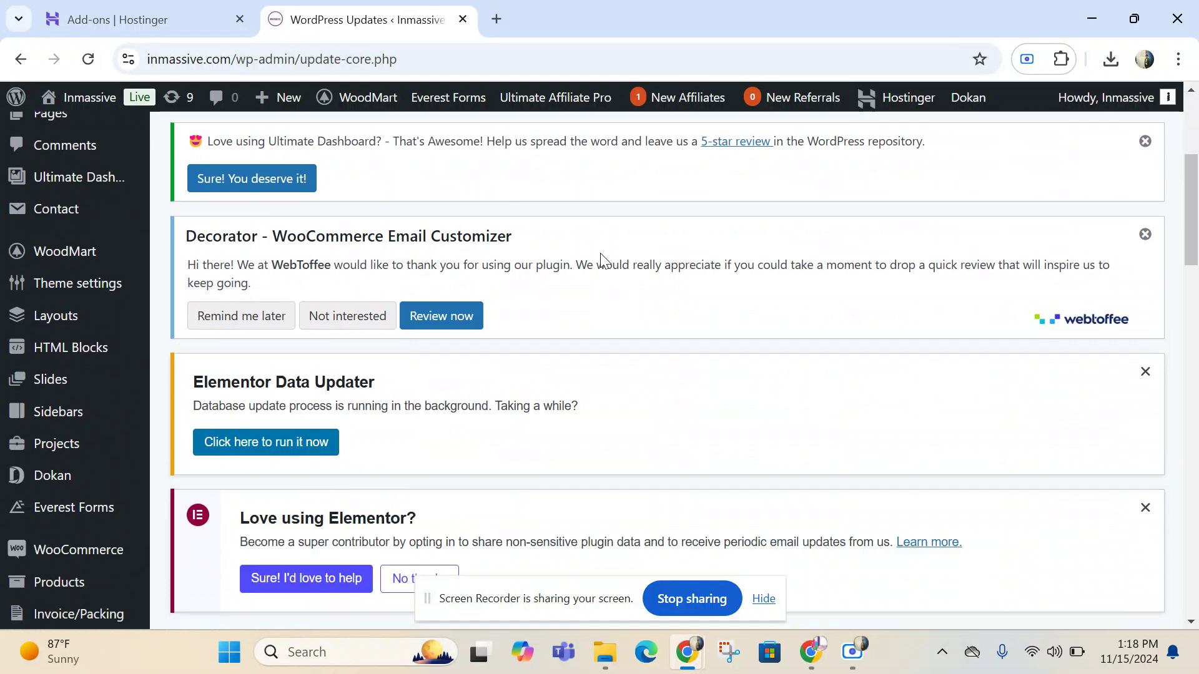
scroll(604, 256, "up", 4)
scroll(604, 256, "down", 18)
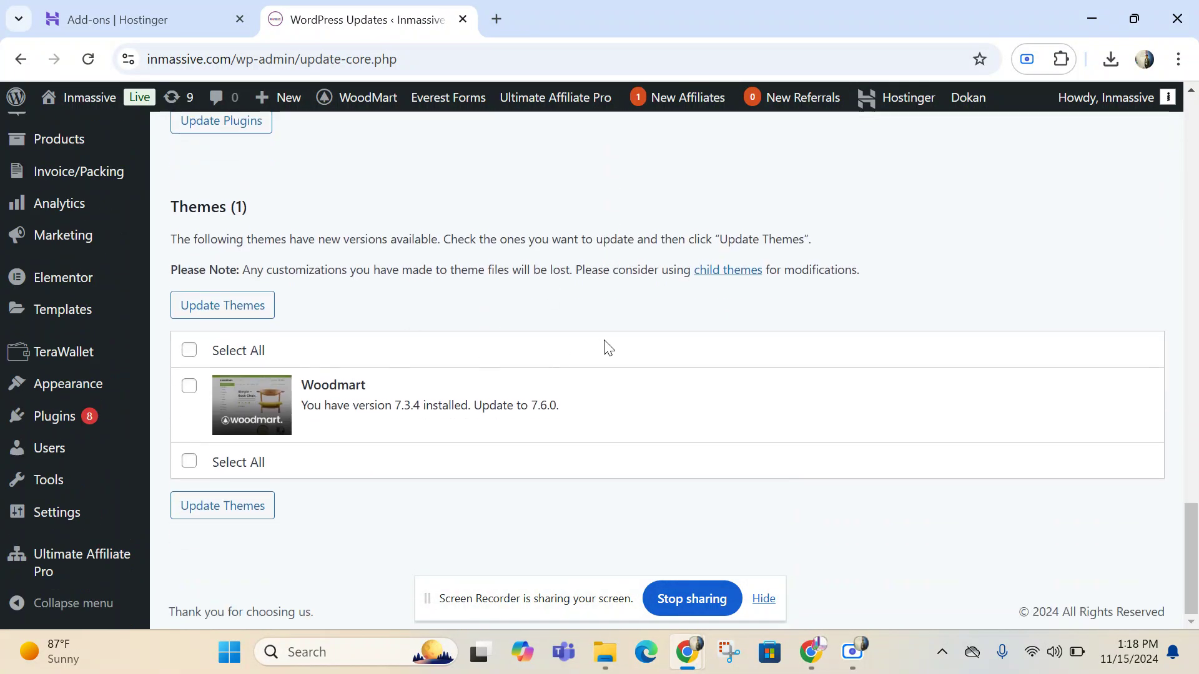
scroll(589, 348, "up", 10)
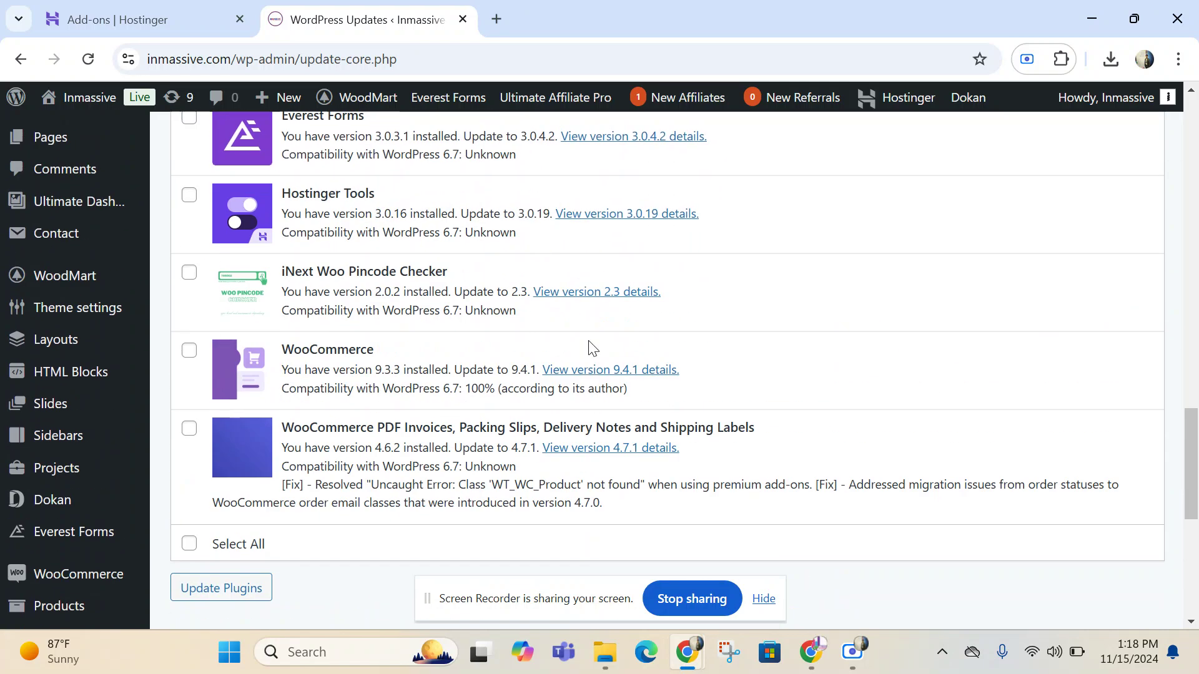
scroll(491, 324, "up", 2)
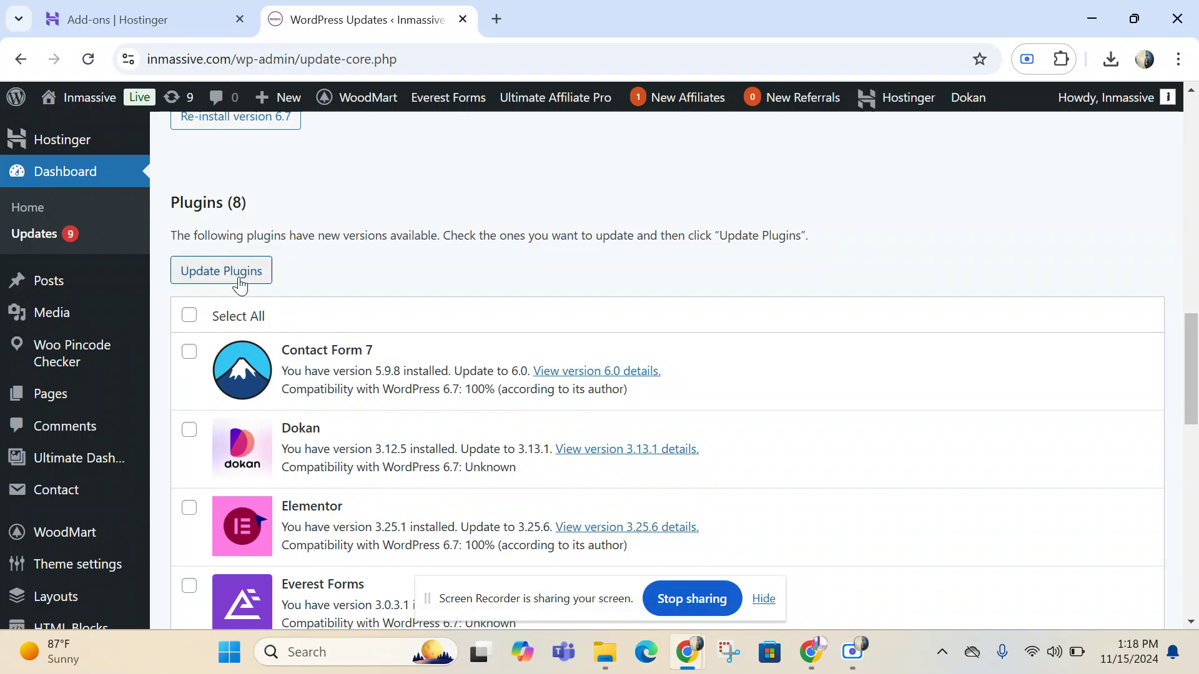
scroll(240, 284, "down", 10)
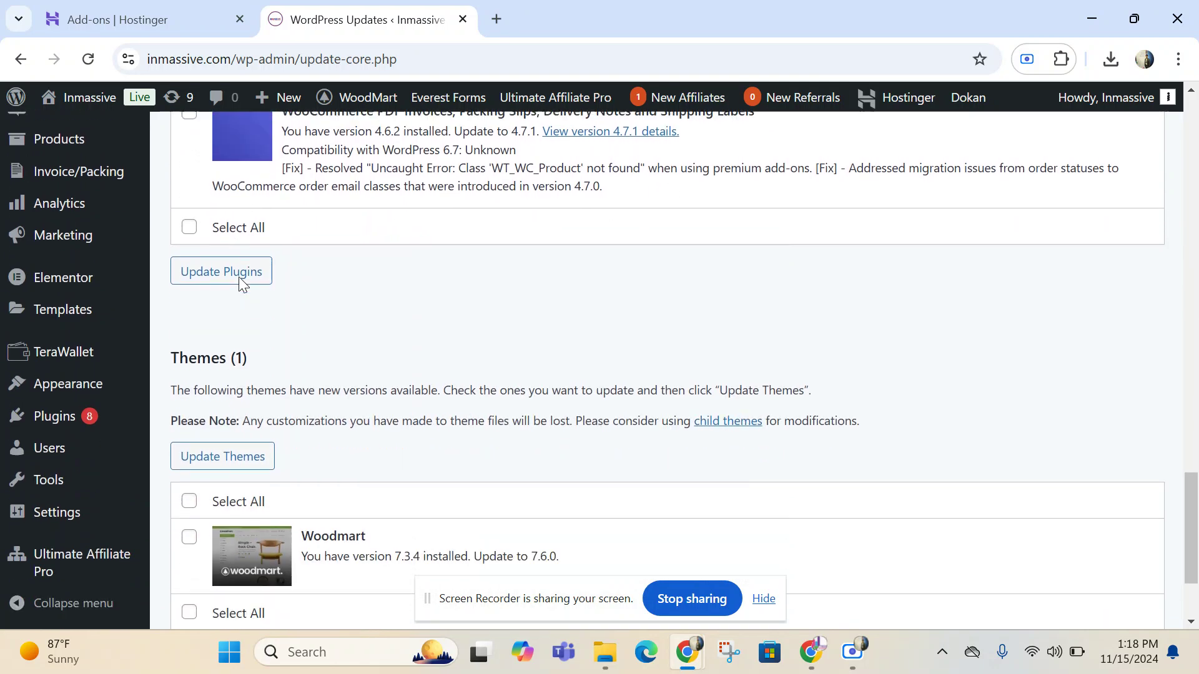
scroll(490, 301, "up", 9)
scroll(489, 301, "down", 12)
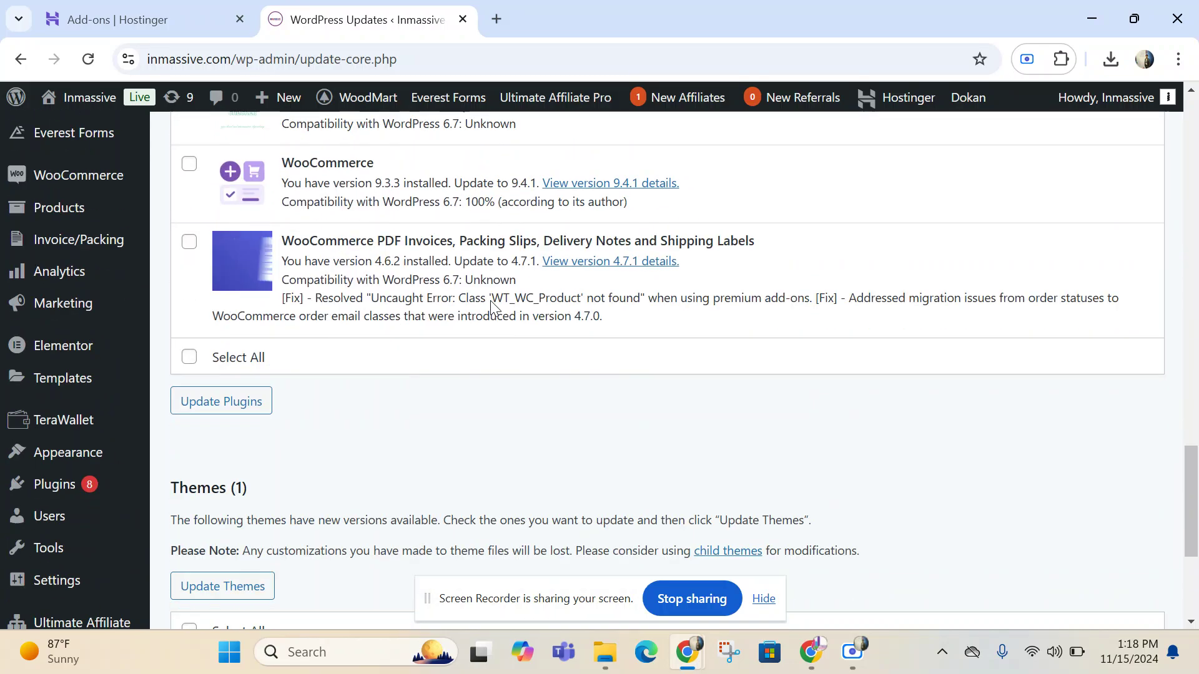
scroll(490, 306, "up", 9)
scroll(490, 309, "down", 6)
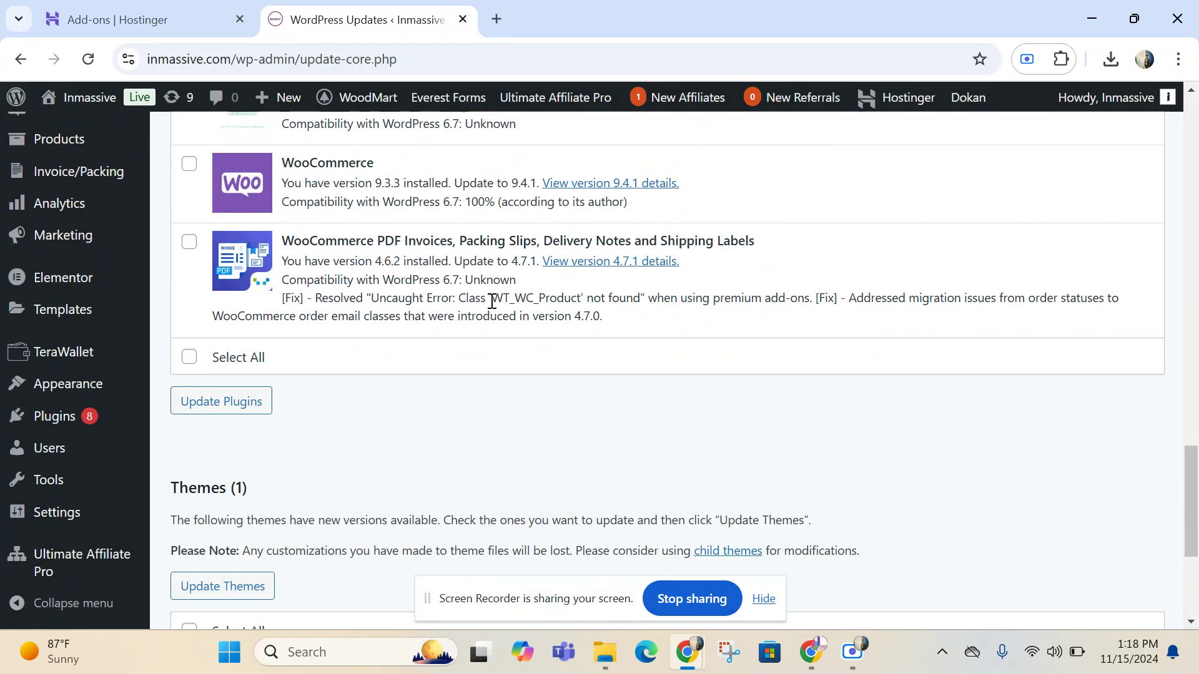
Open the installed plugins list and update Contact Form 7 to version 6.0 and Dokan to version 3.13.1.
left_click(55, 417)
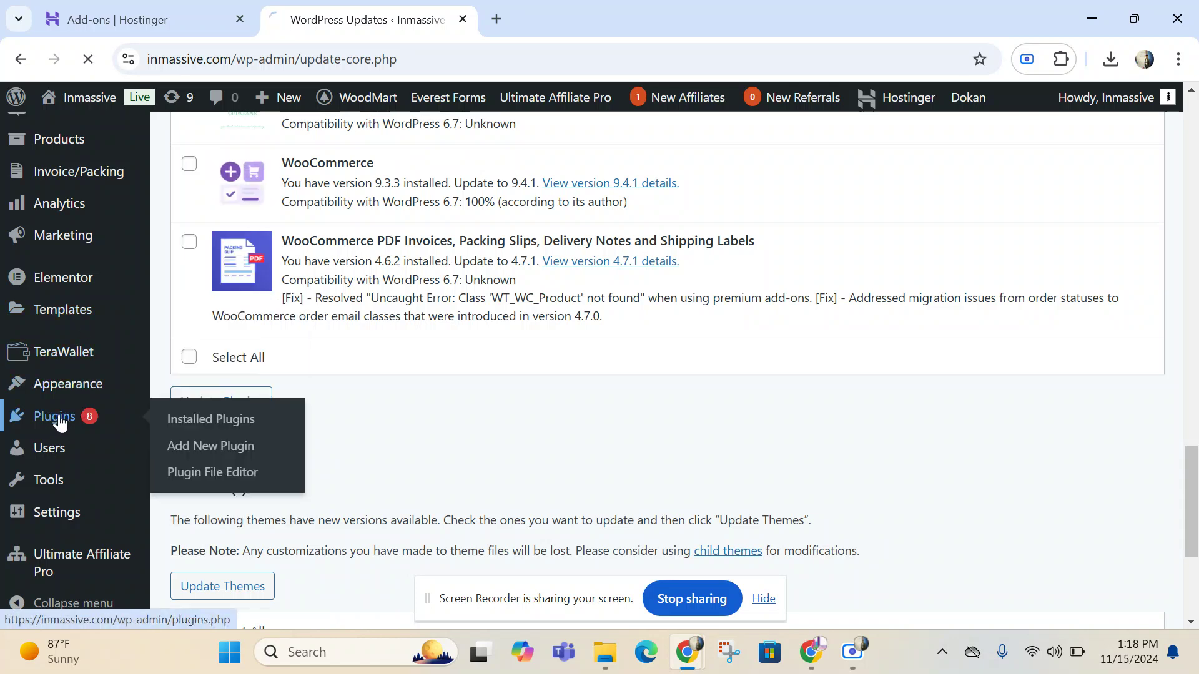
scroll(577, 322, "down", 9)
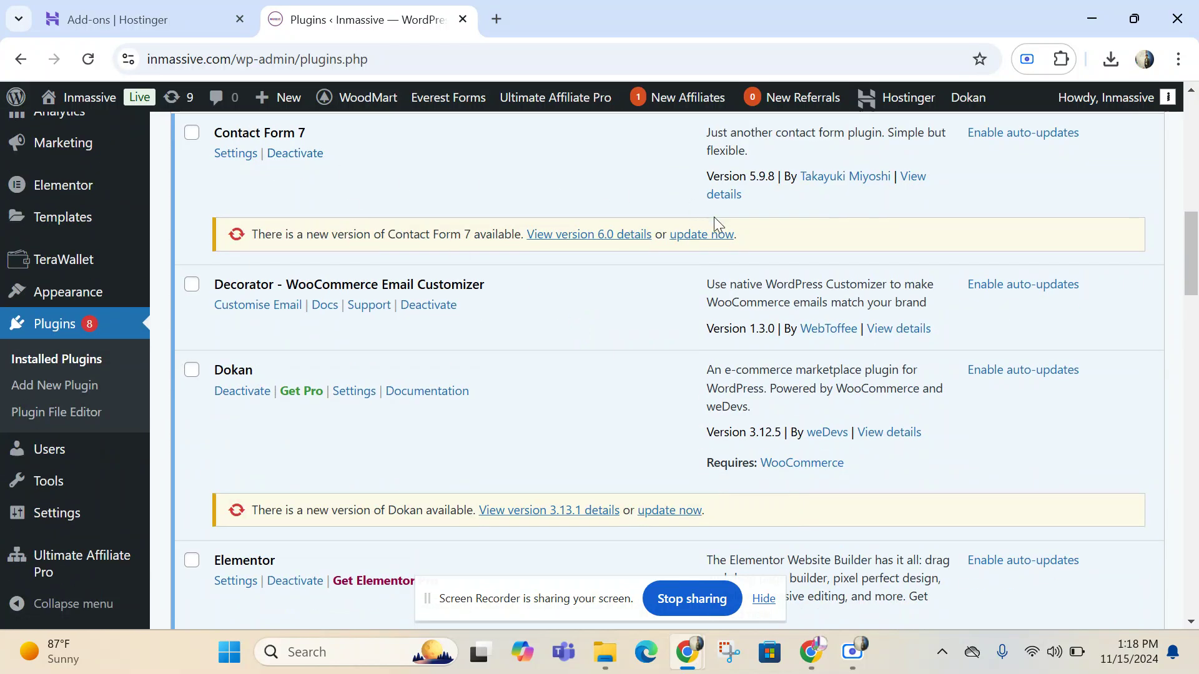
left_click(706, 238)
scroll(391, 296, "down", 1)
left_click(681, 416)
Update Everest Forms to 3.0.4.2, Hostinger Tools to 3.0.19 and iNext Woo Pincode Checker to 2.3, leaving out Elementor.
scroll(308, 282, "down", 3)
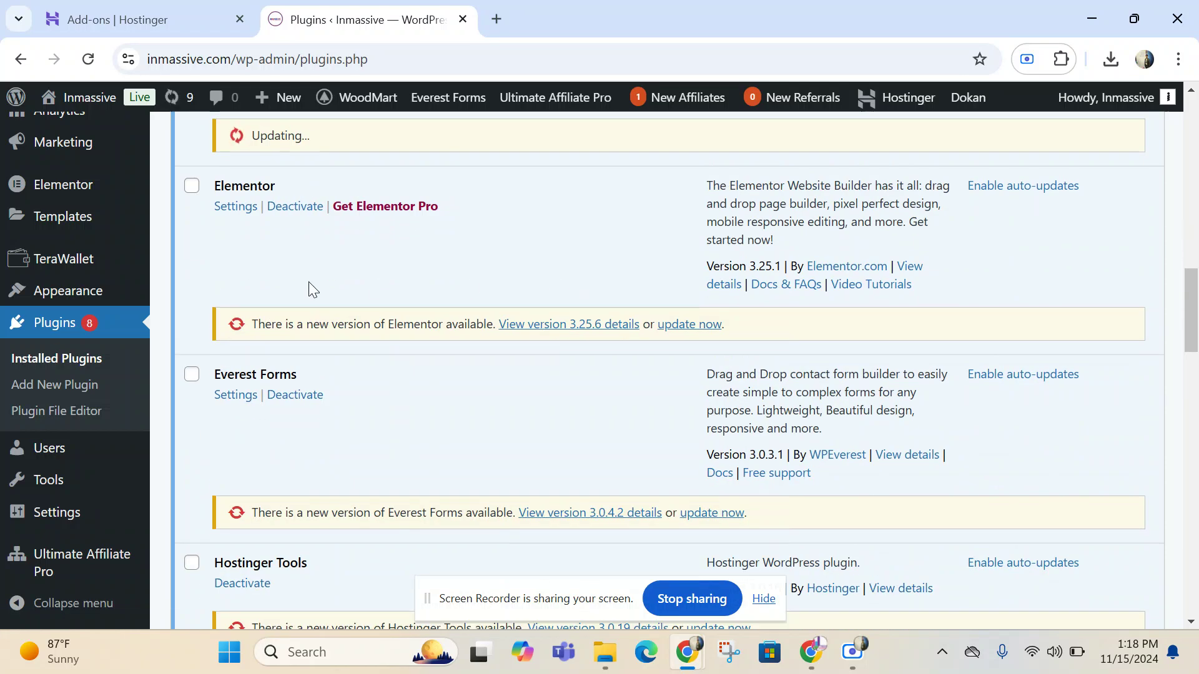
scroll(432, 271, "down", 3)
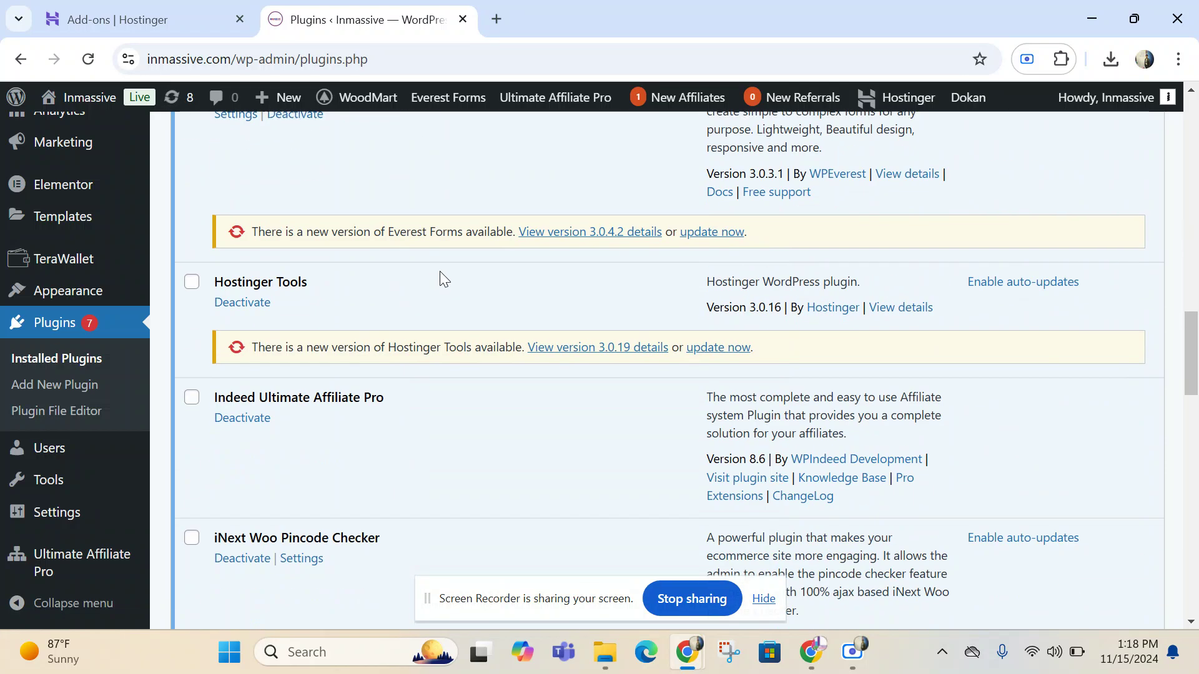
left_click(733, 241)
scroll(421, 232, "up", 1)
scroll(421, 232, "down", 1)
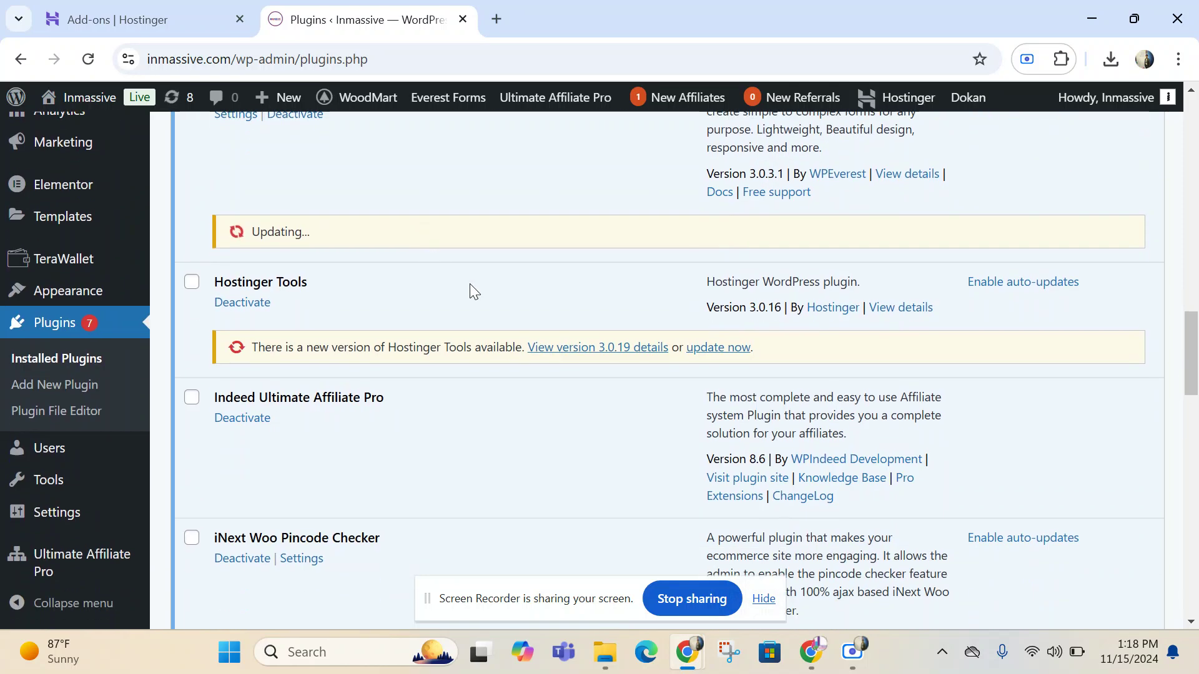
left_click(693, 348)
scroll(590, 294, "down", 5)
scroll(342, 267, "up", 2)
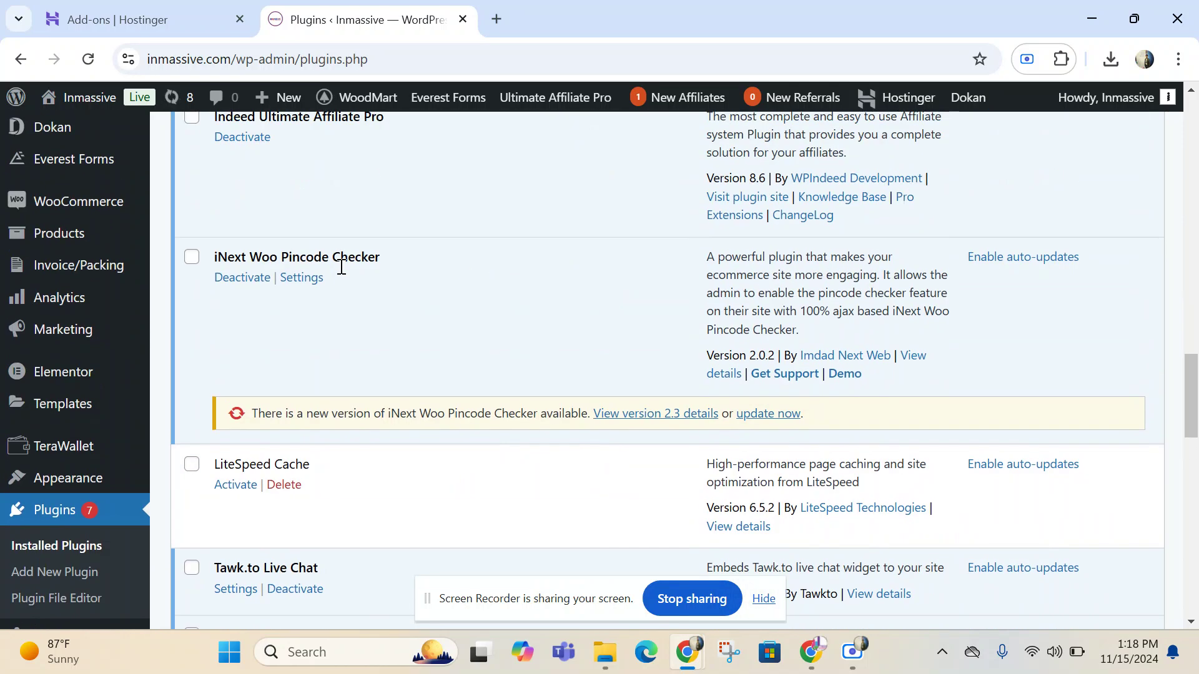
left_click(772, 418)
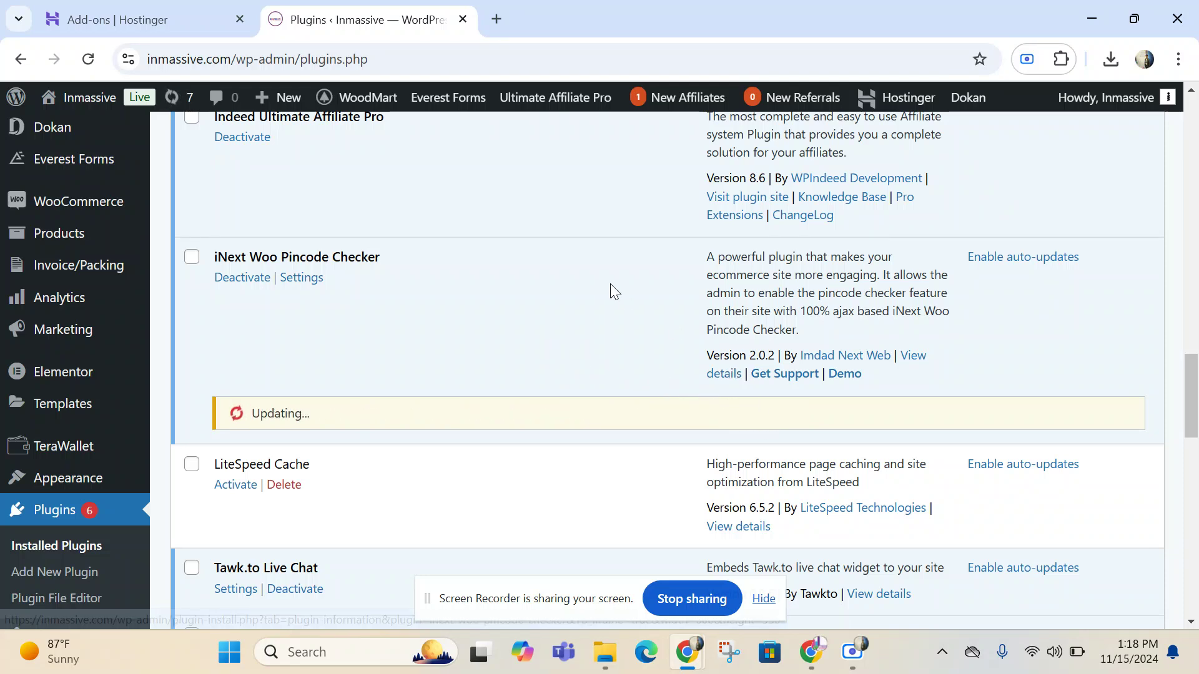
Update WooCommerce to version 9.4.1 and WooCommerce PDF Invoices, Packing Slips, Delivery Notes and Shipping Labels to 4.7.1.
scroll(610, 287, "down", 4)
scroll(611, 291, "down", 11)
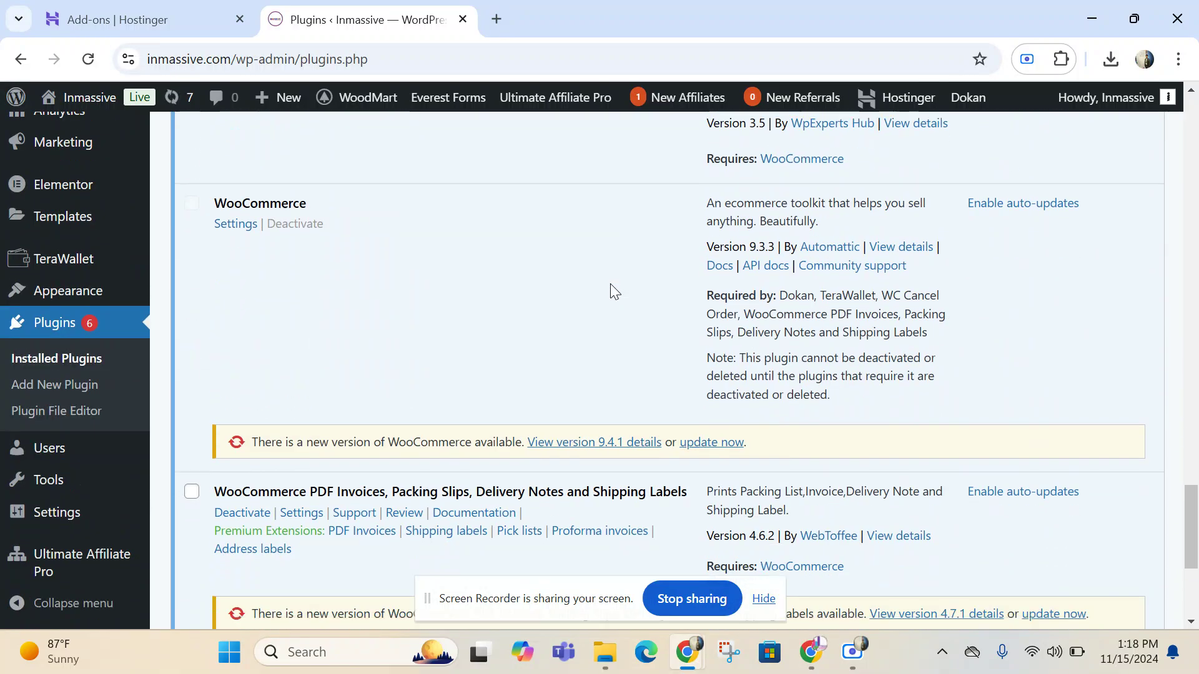
scroll(334, 261, "up", 3)
scroll(676, 316, "down", 3)
left_click(711, 270)
scroll(514, 252, "down", 2)
left_click(1039, 348)
Check the update status of each plugin throughout the installed plugins list.
scroll(586, 293, "up", 15)
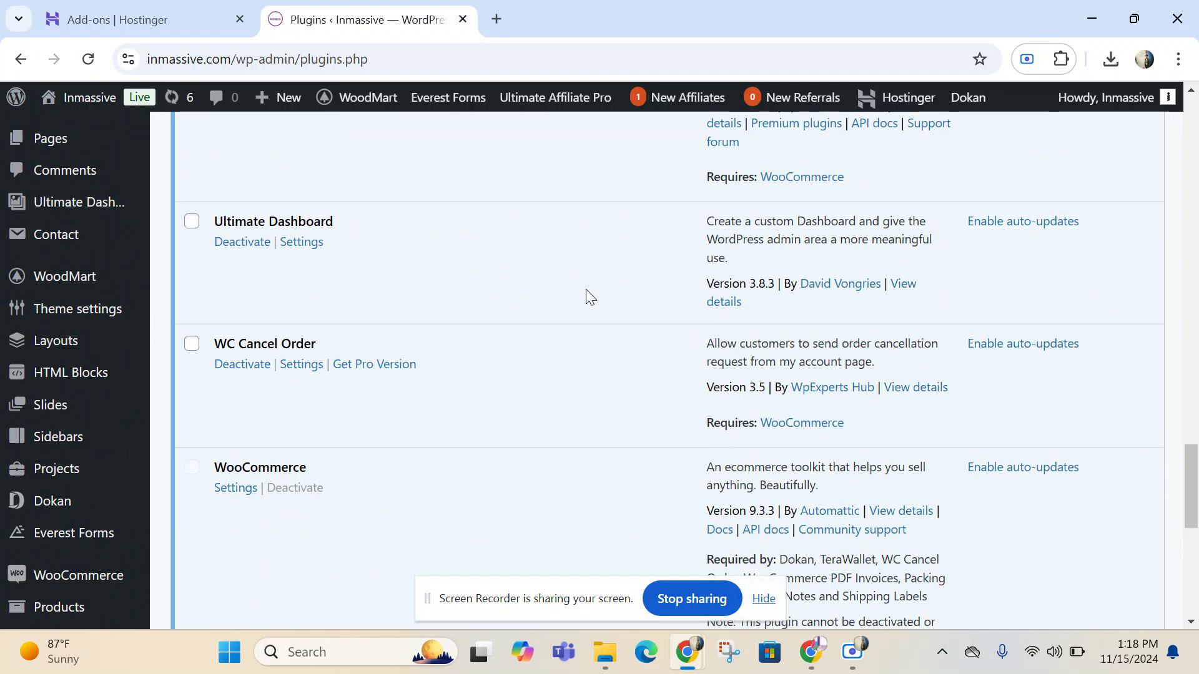
scroll(586, 290, "up", 12)
scroll(586, 290, "down", 10)
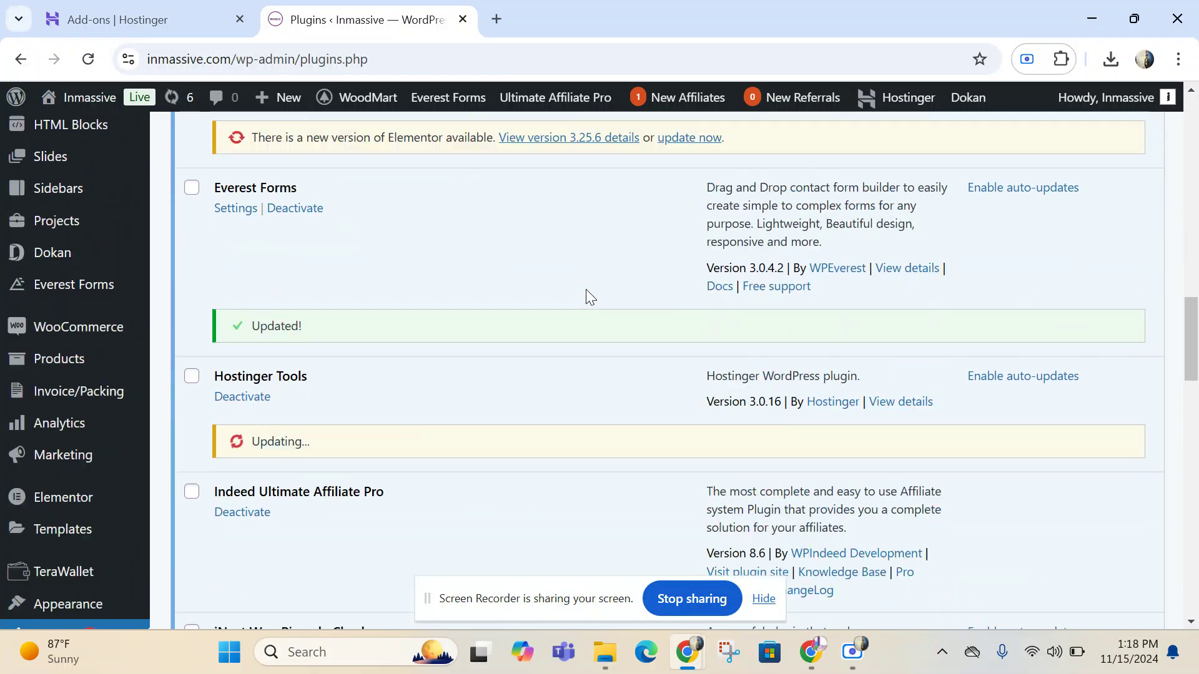
scroll(586, 290, "down", 3)
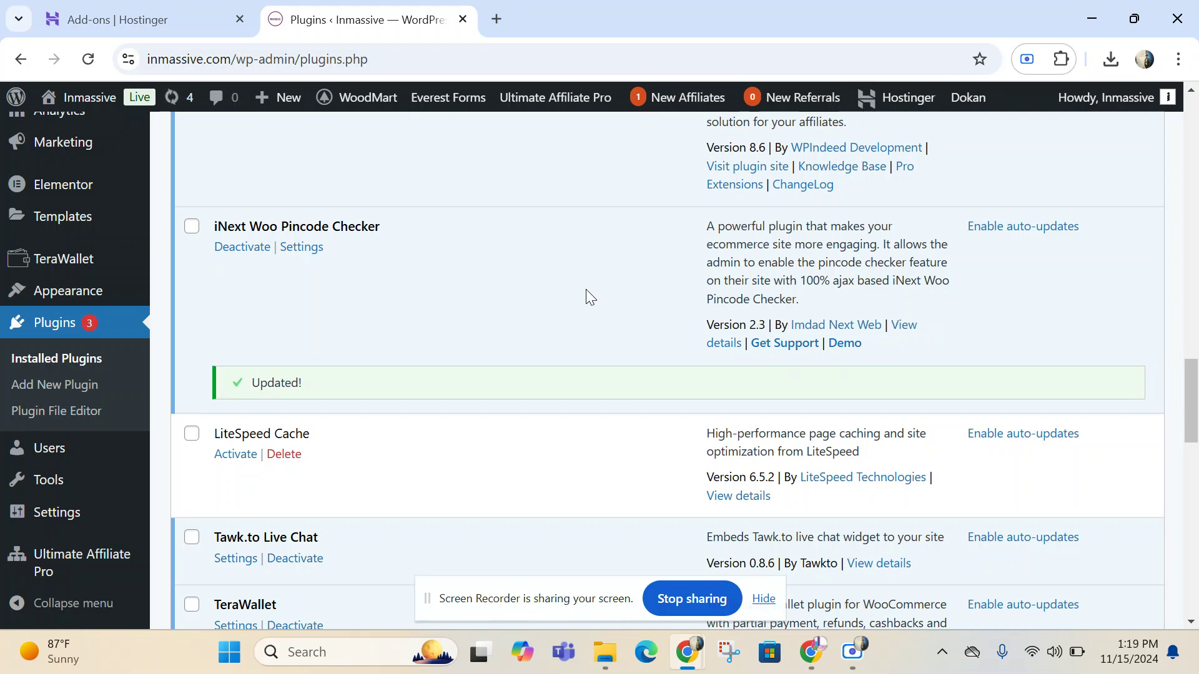
scroll(586, 290, "down", 15)
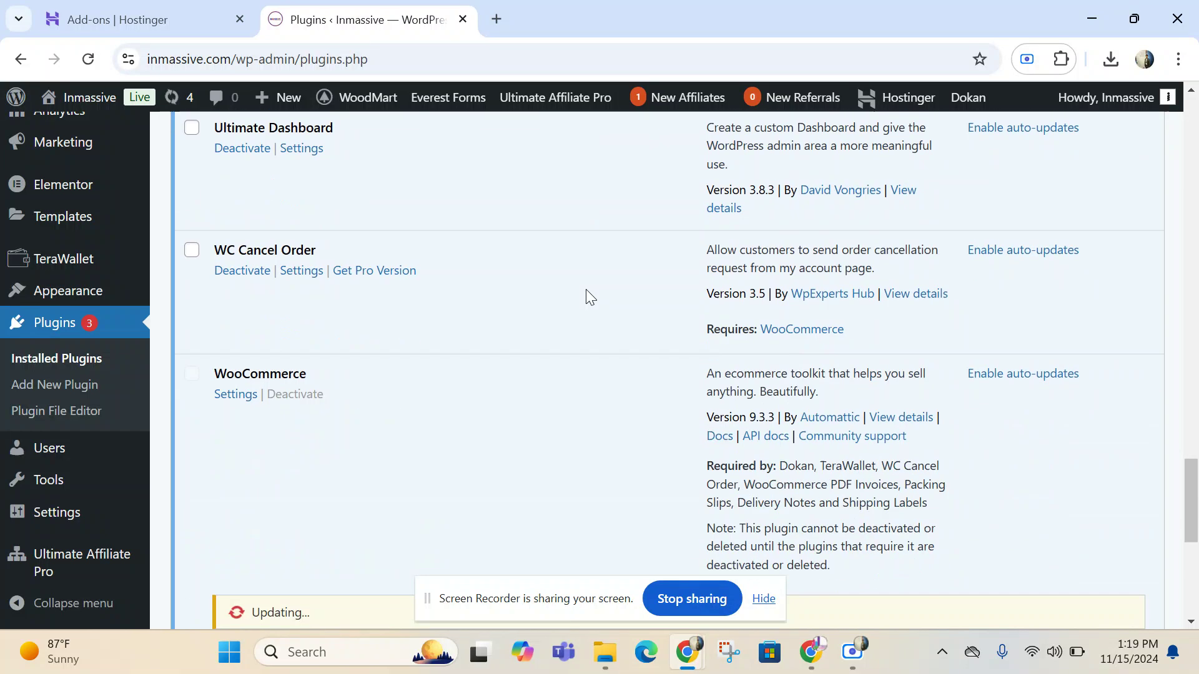
scroll(586, 290, "up", 2)
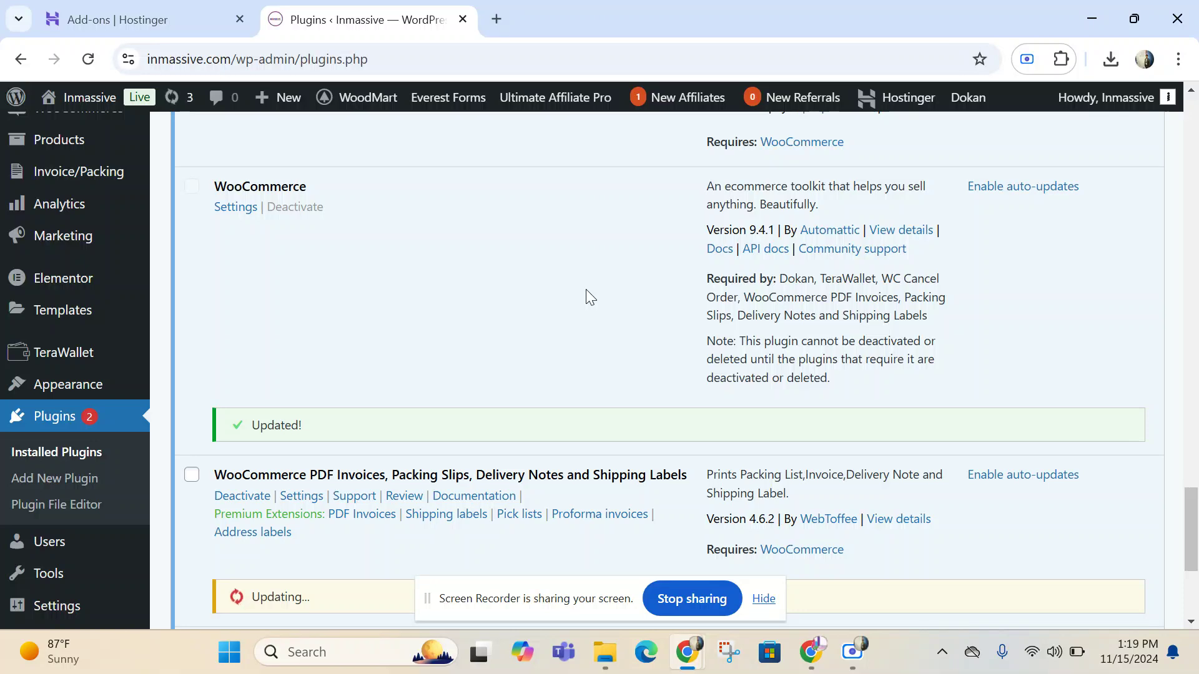
scroll(586, 290, "down", 5)
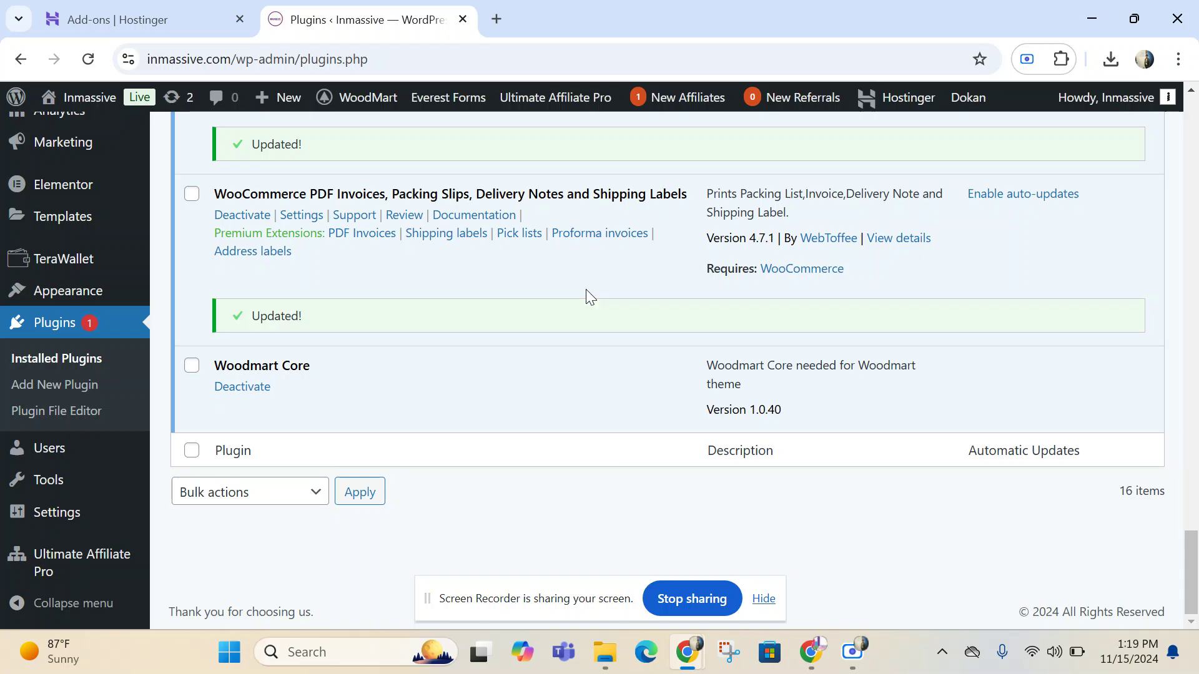
Deactivate the Elementor plugin, skipping the feedback questions.
scroll(585, 290, "up", 20)
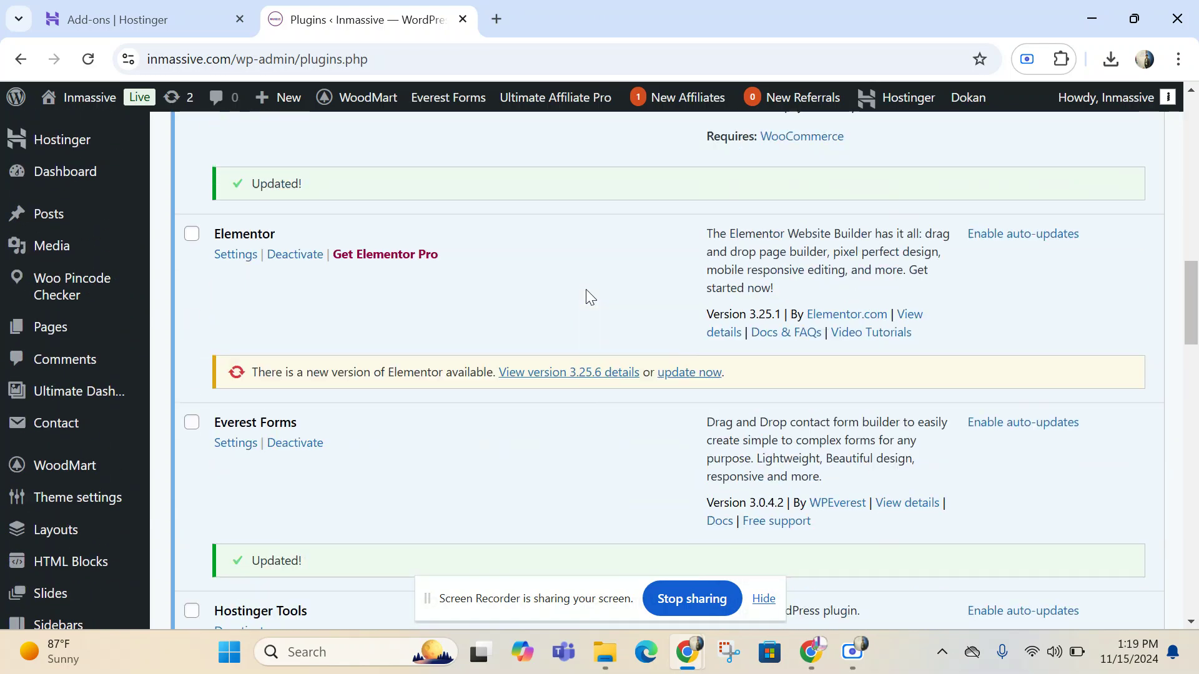
scroll(585, 290, "up", 4)
scroll(586, 294, "down", 3)
left_click(304, 271)
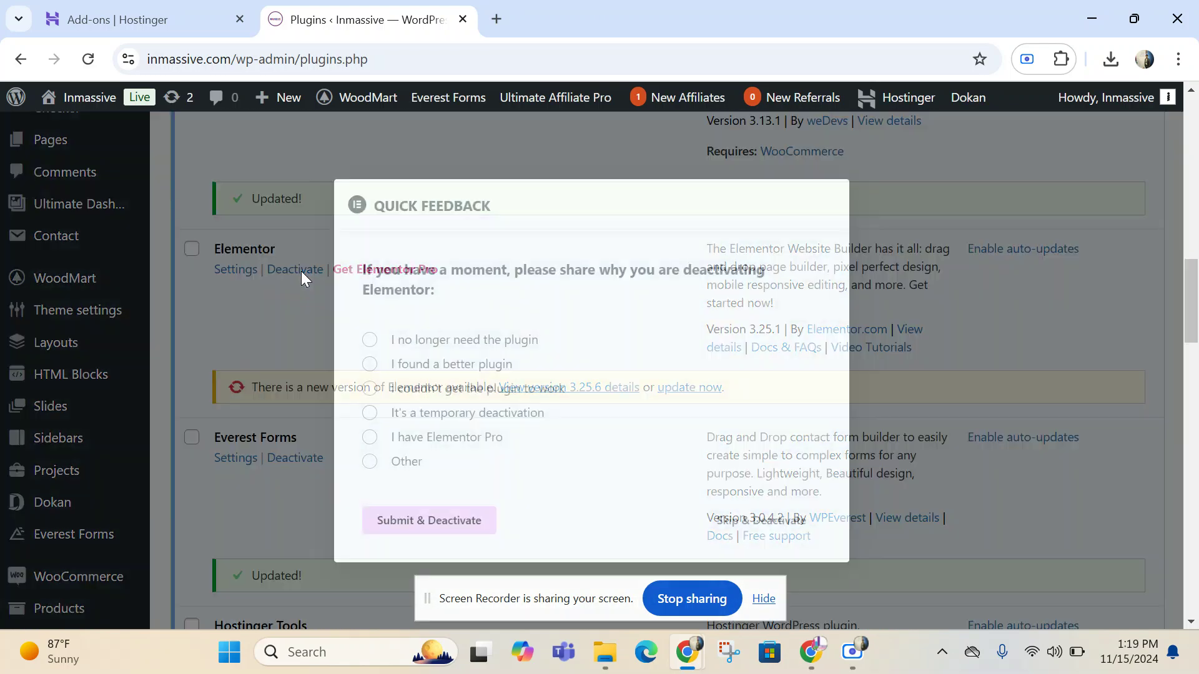
left_click(769, 526)
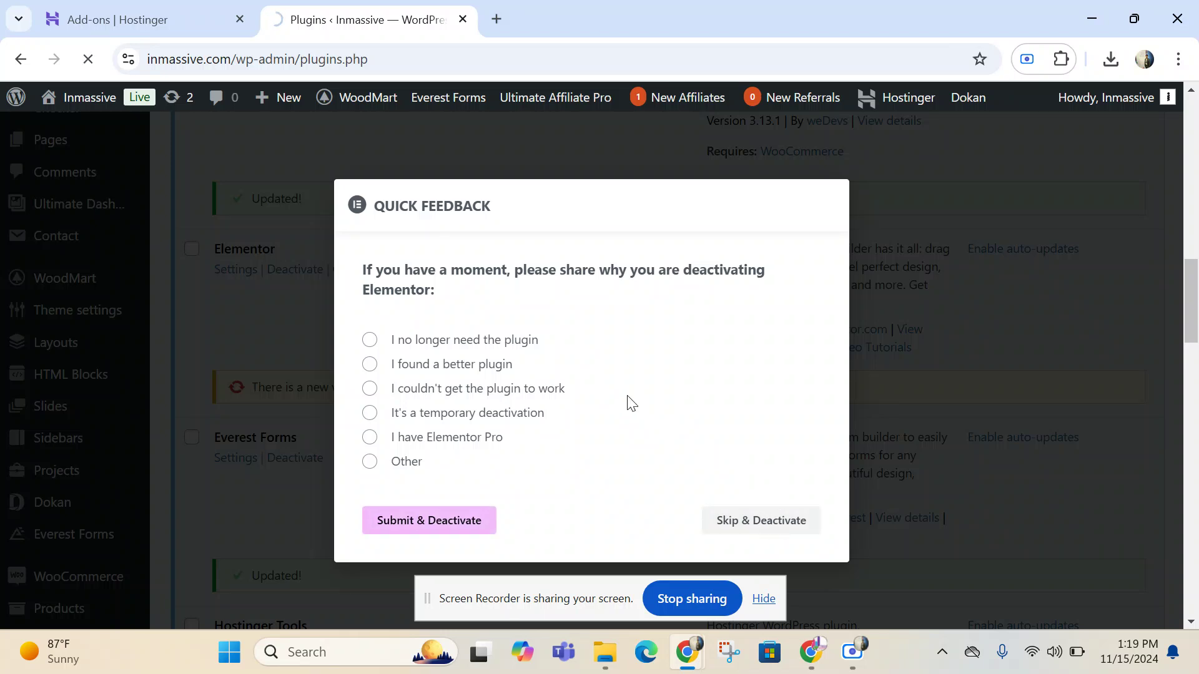
Update the deactivated Elementor plugin to version 3.25.6 and activate it again.
scroll(628, 397, "down", 15)
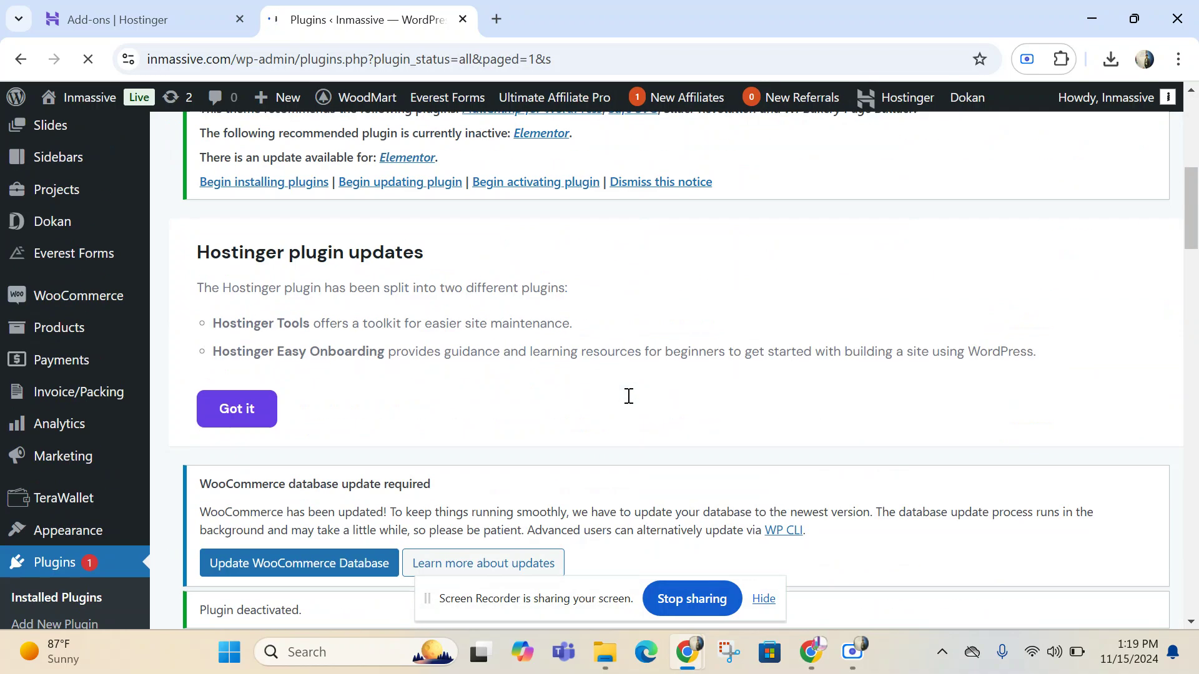
scroll(629, 396, "down", 2)
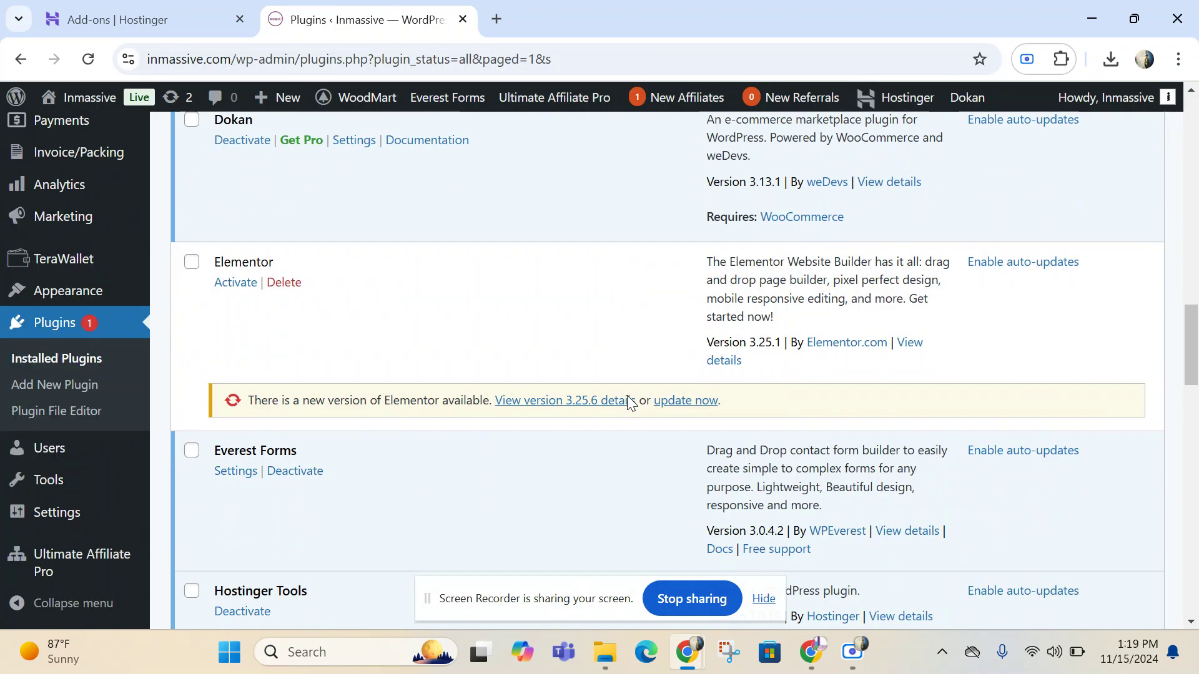
left_click(698, 402)
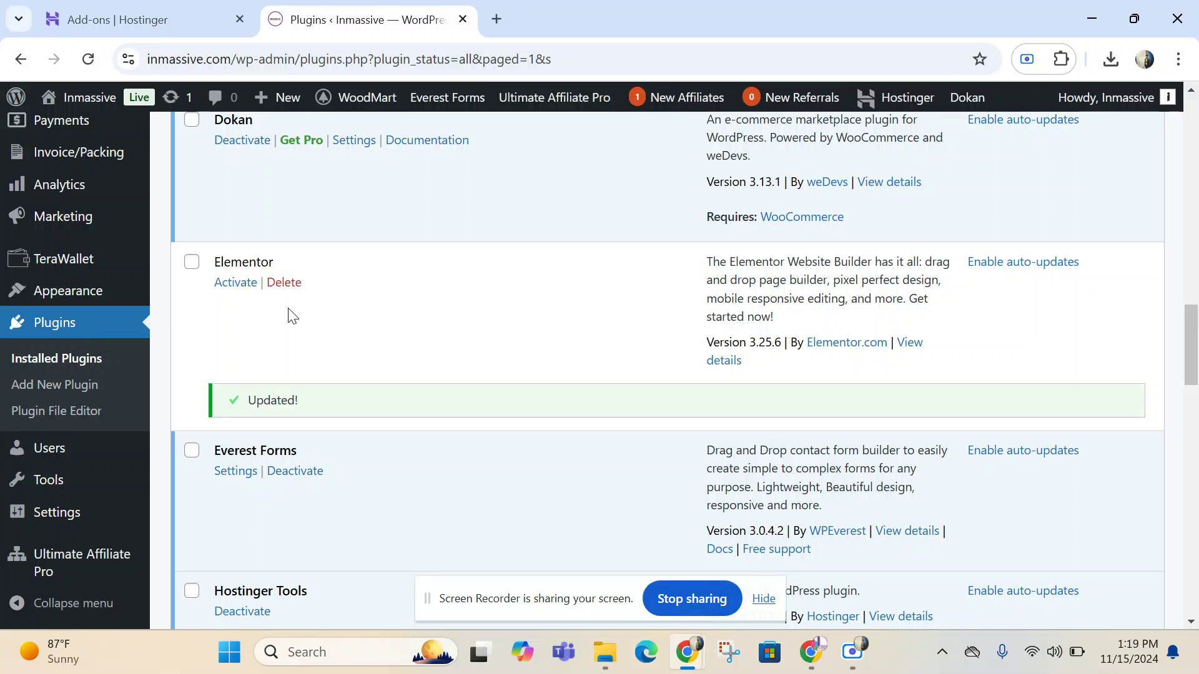
left_click(236, 287)
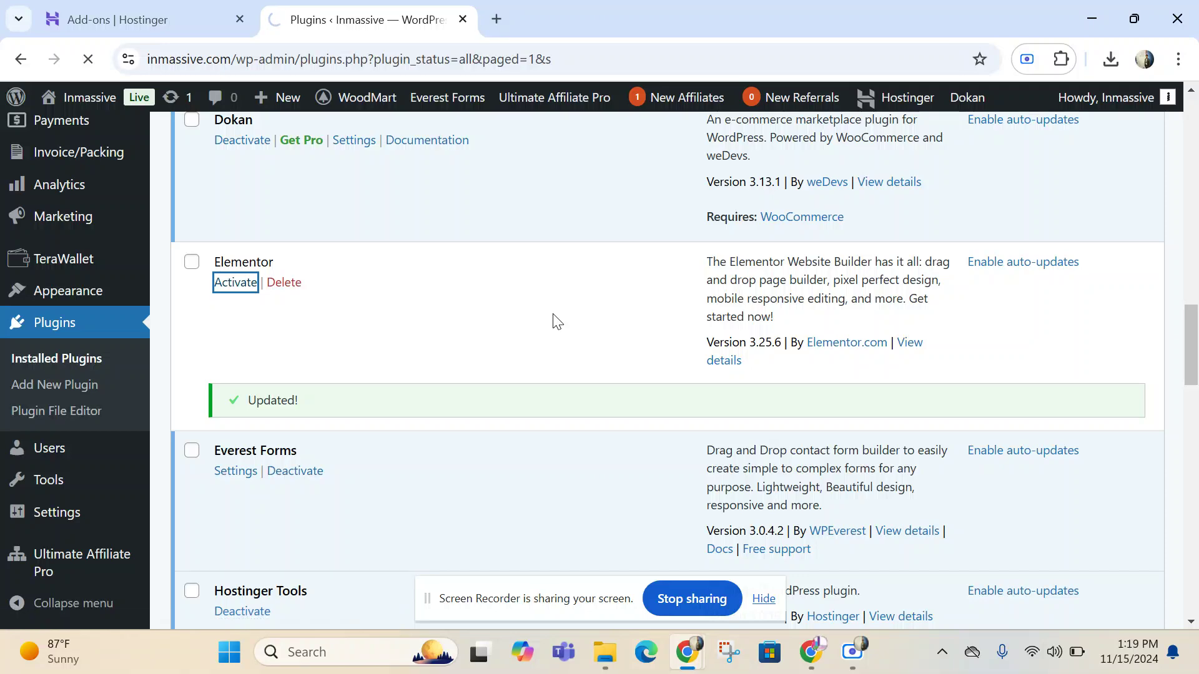
Open the front end of the Inmassive site in a new browser tab.
scroll(558, 322, "down", 15)
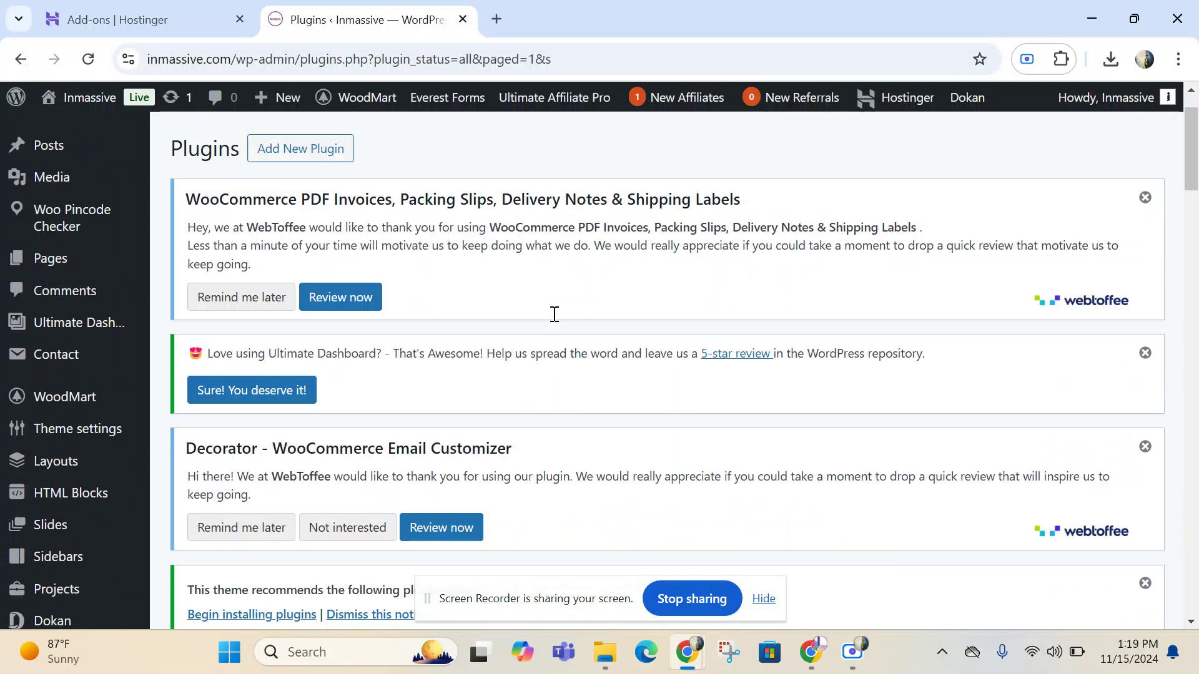
scroll(558, 322, "up", 15)
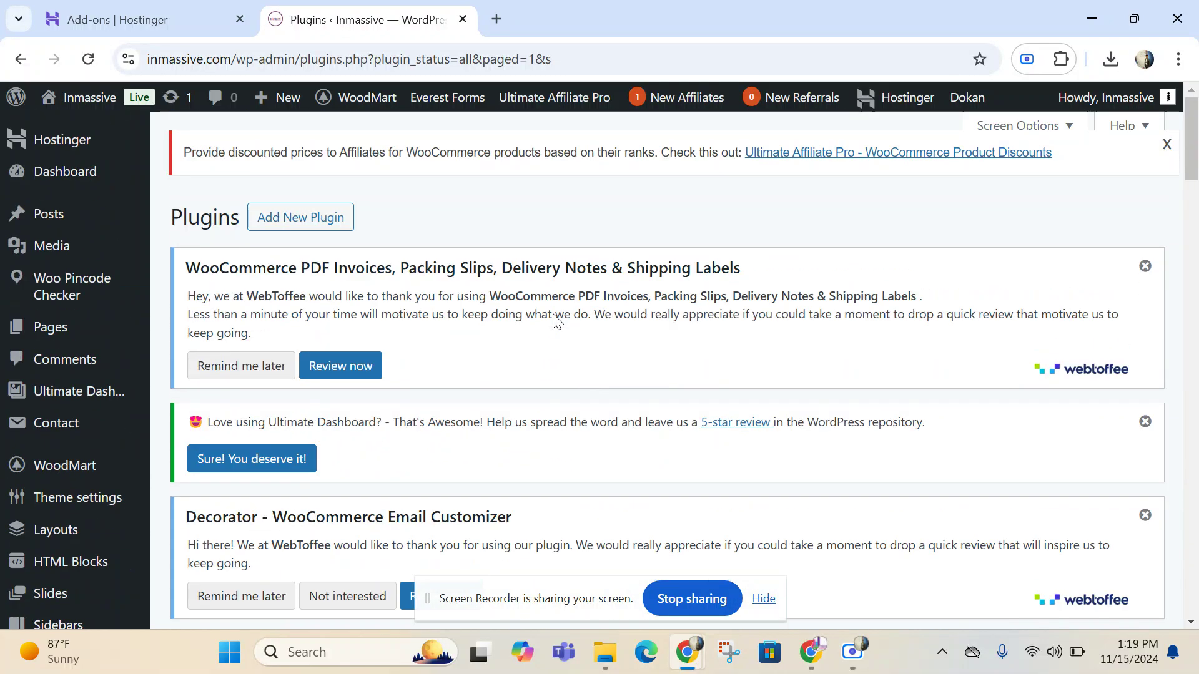
middle_click(109, 108)
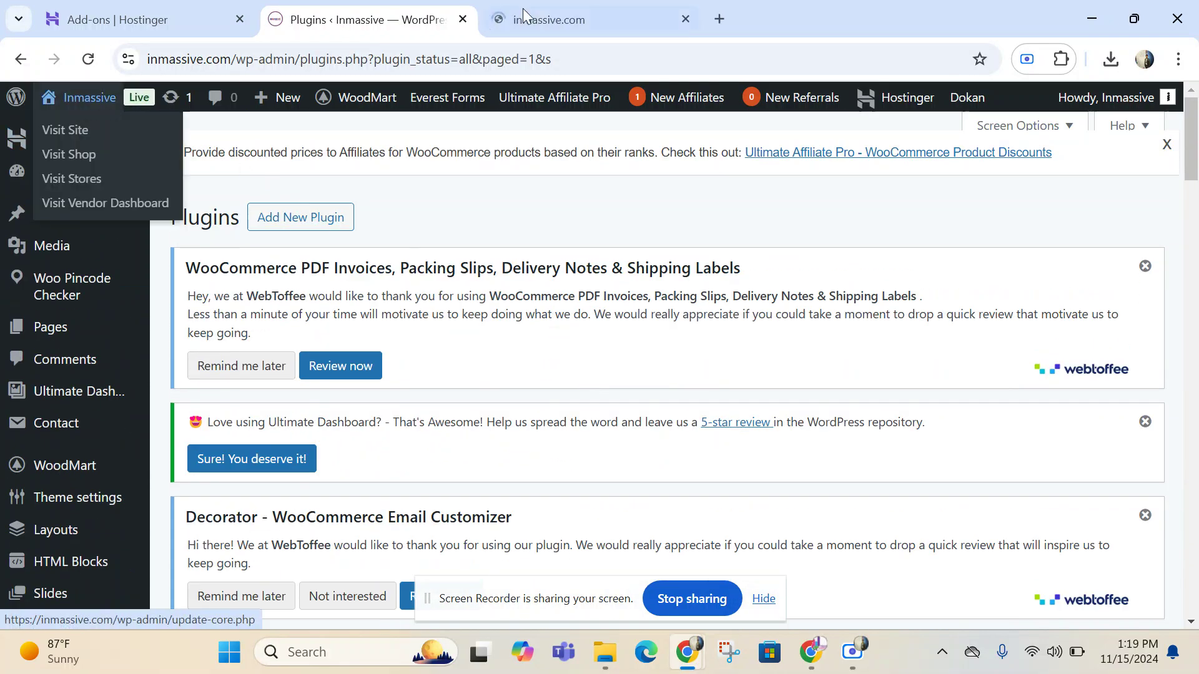
Look through the live home page of the Inmassive store, from the banner down to the Premium Phones section.
left_click(572, 19)
mouse_move(649, 97)
mouse_move(624, 179)
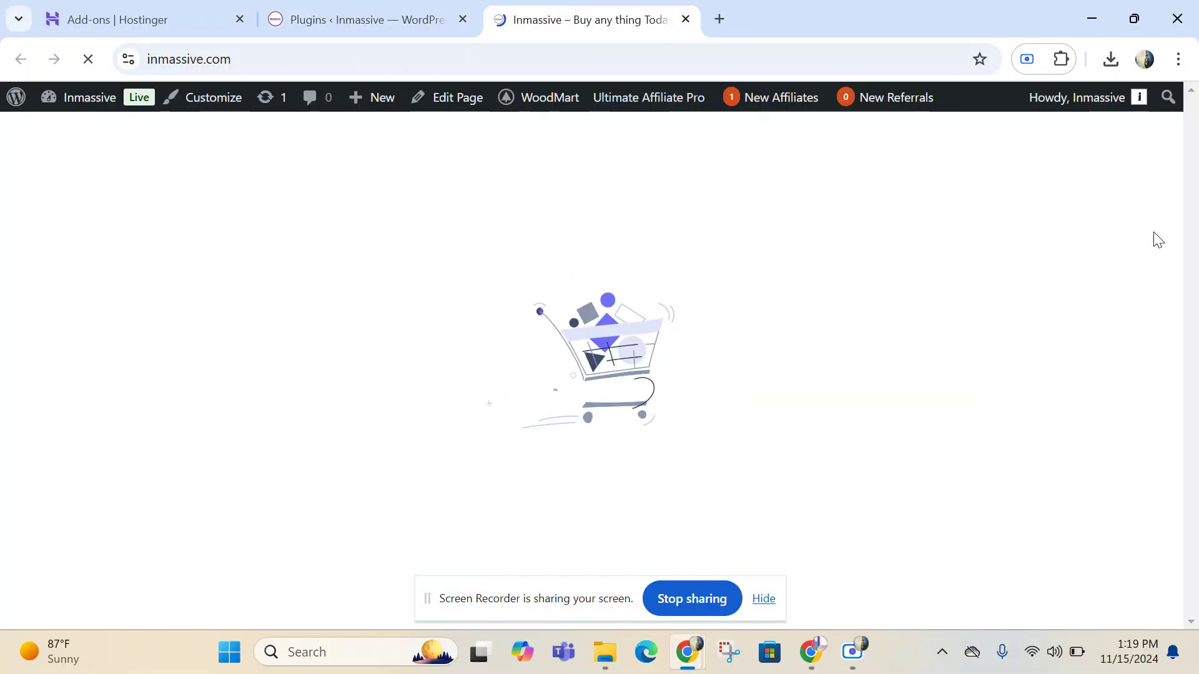
scroll(940, 228, "down", 5)
scroll(942, 225, "down", 15)
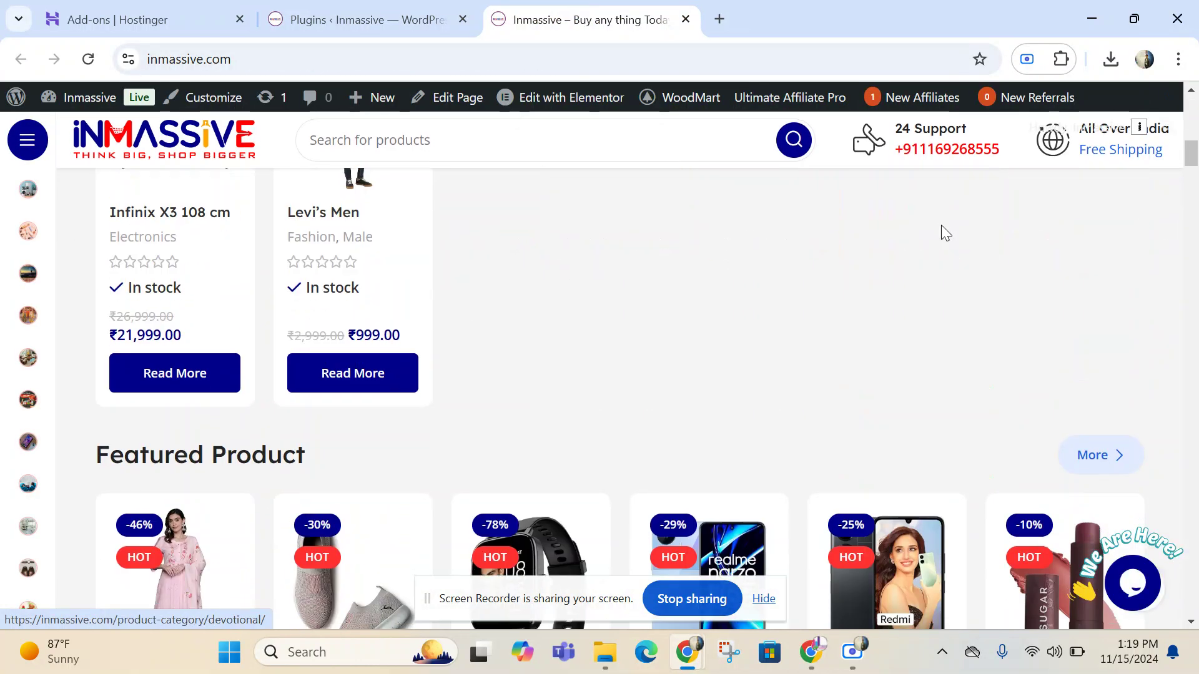
scroll(941, 234, "down", 4)
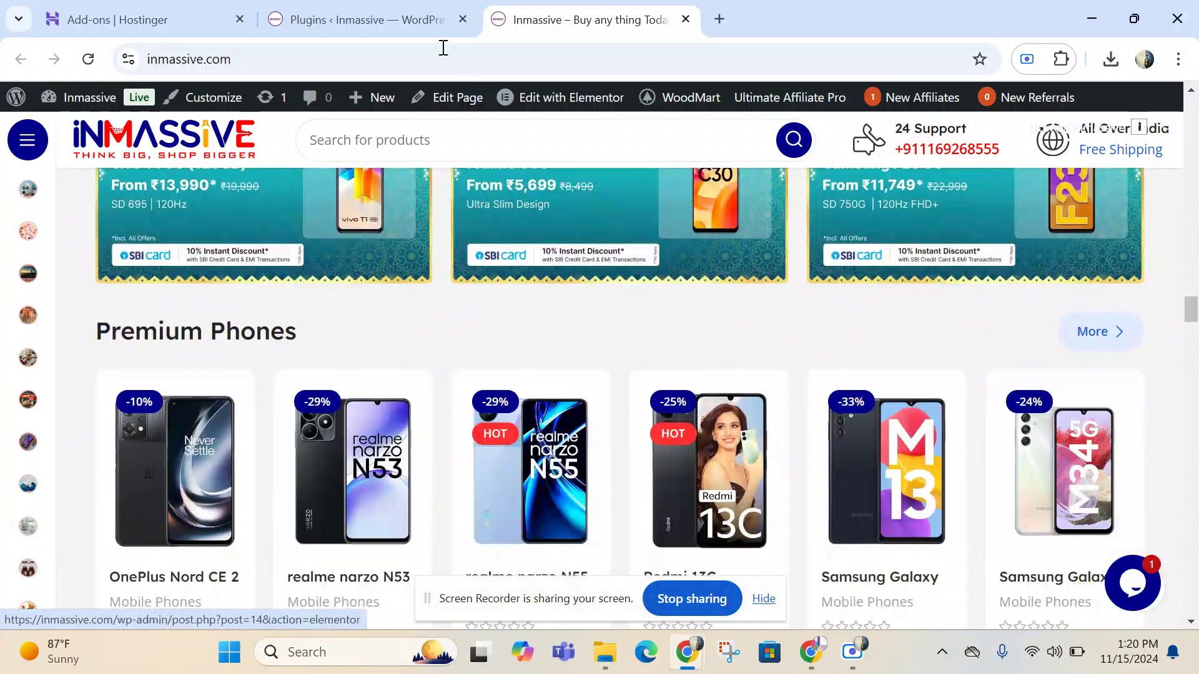
Open the Posts list in the WordPress admin and look over the Blog page on the live site.
left_click(365, 9)
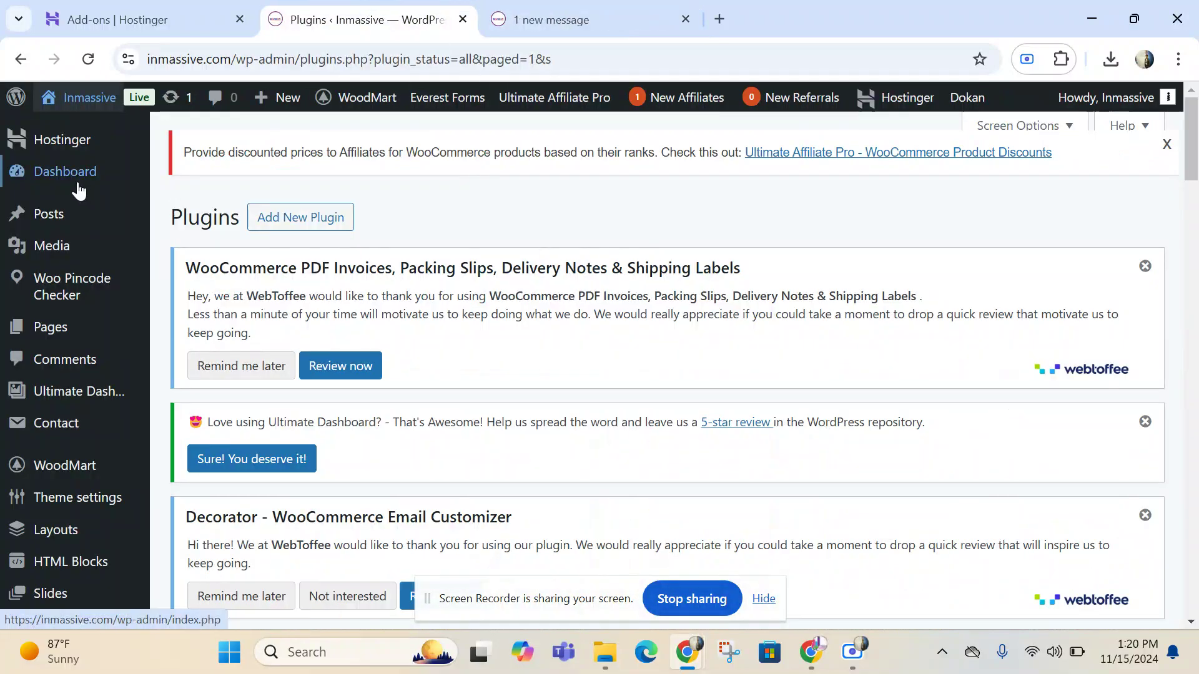
left_click(53, 218)
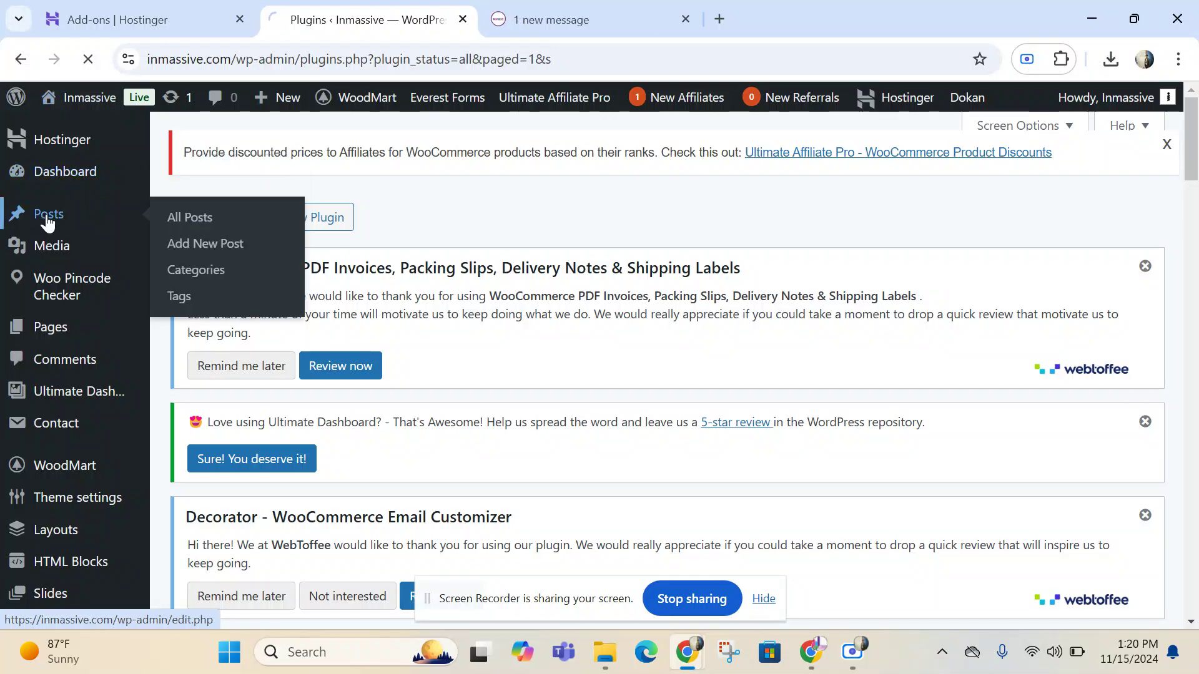
left_click(512, 9)
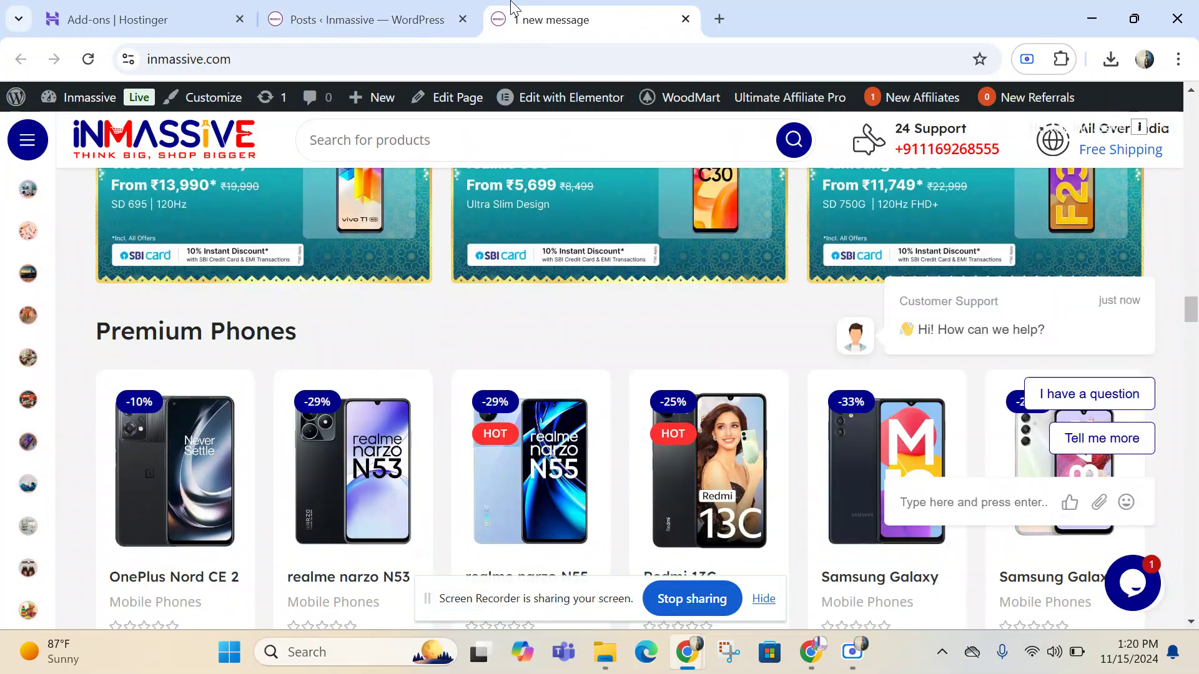
scroll(640, 237, "down", 10)
scroll(642, 240, "up", 10)
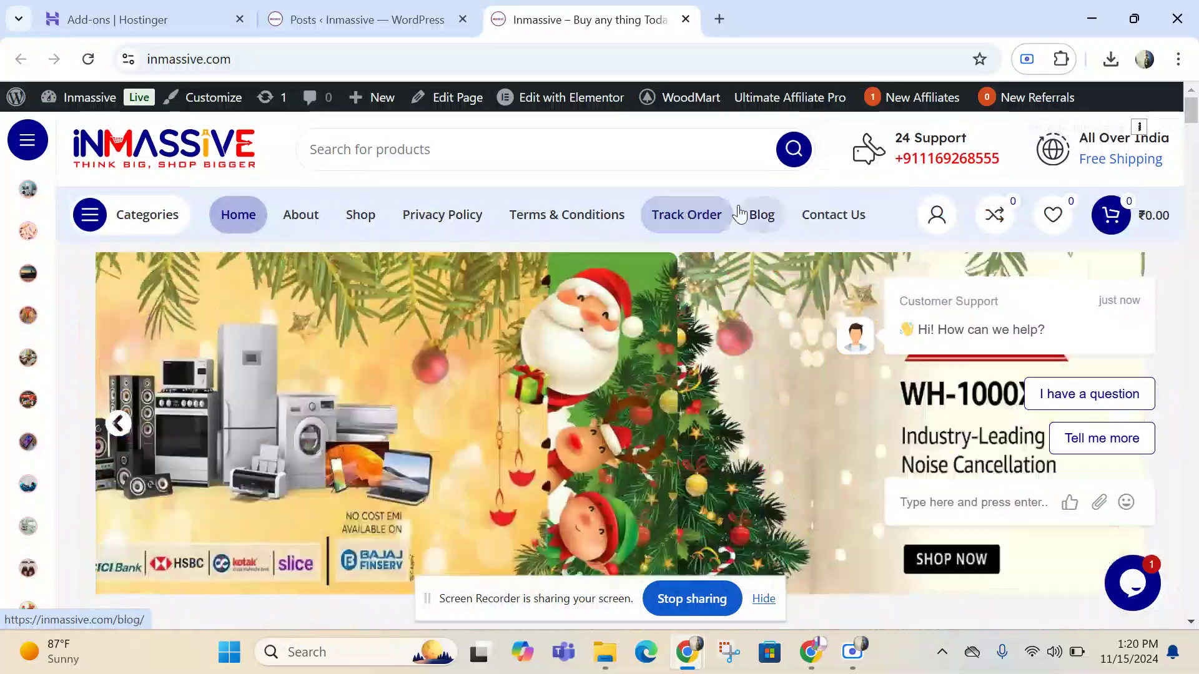
left_click(756, 212)
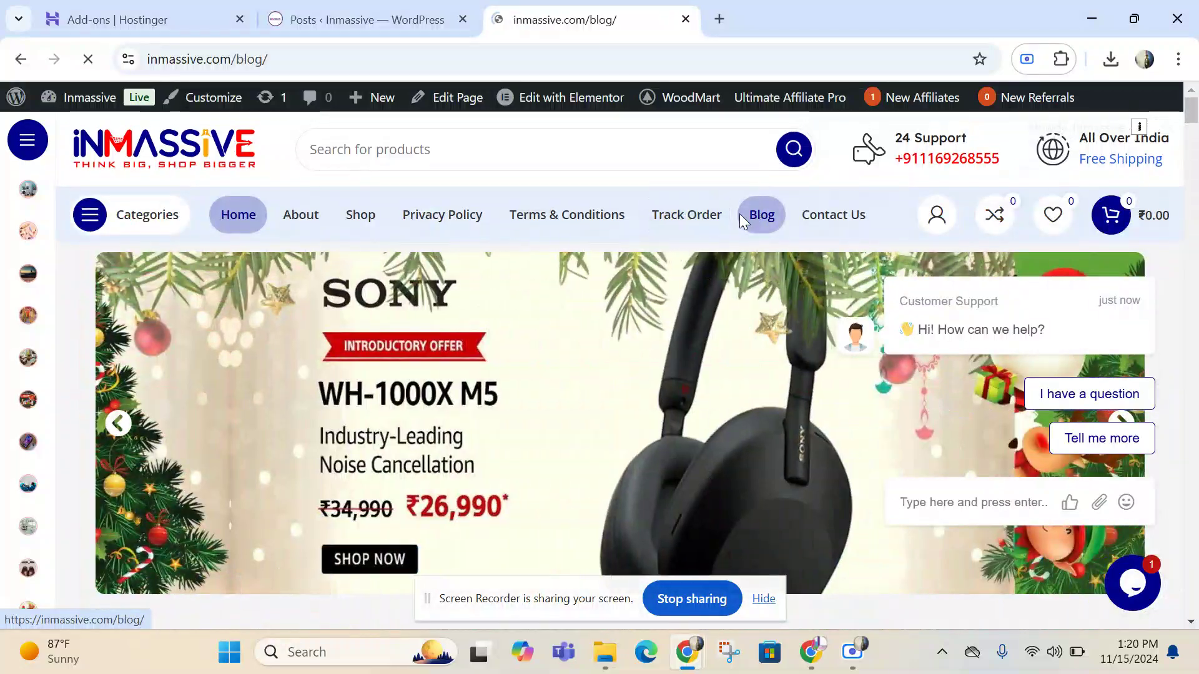
scroll(618, 244, "down", 5)
scroll(620, 243, "up", 5)
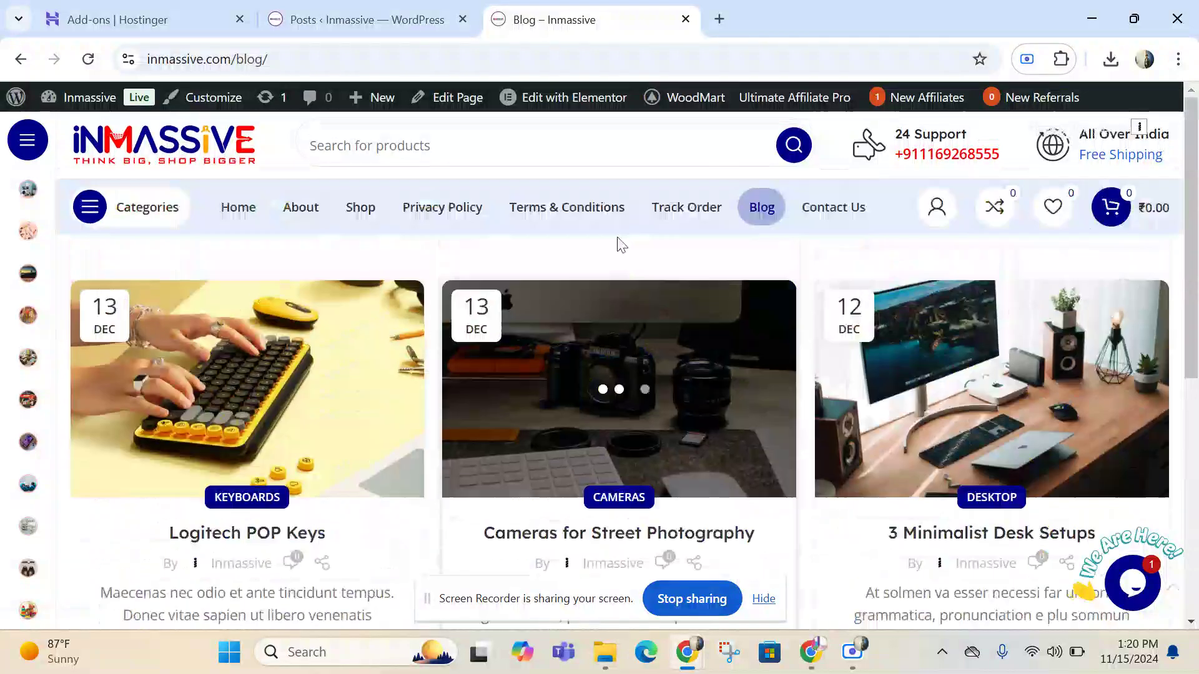
Start a new blog post and show its post settings beside the editor.
left_click(351, 7)
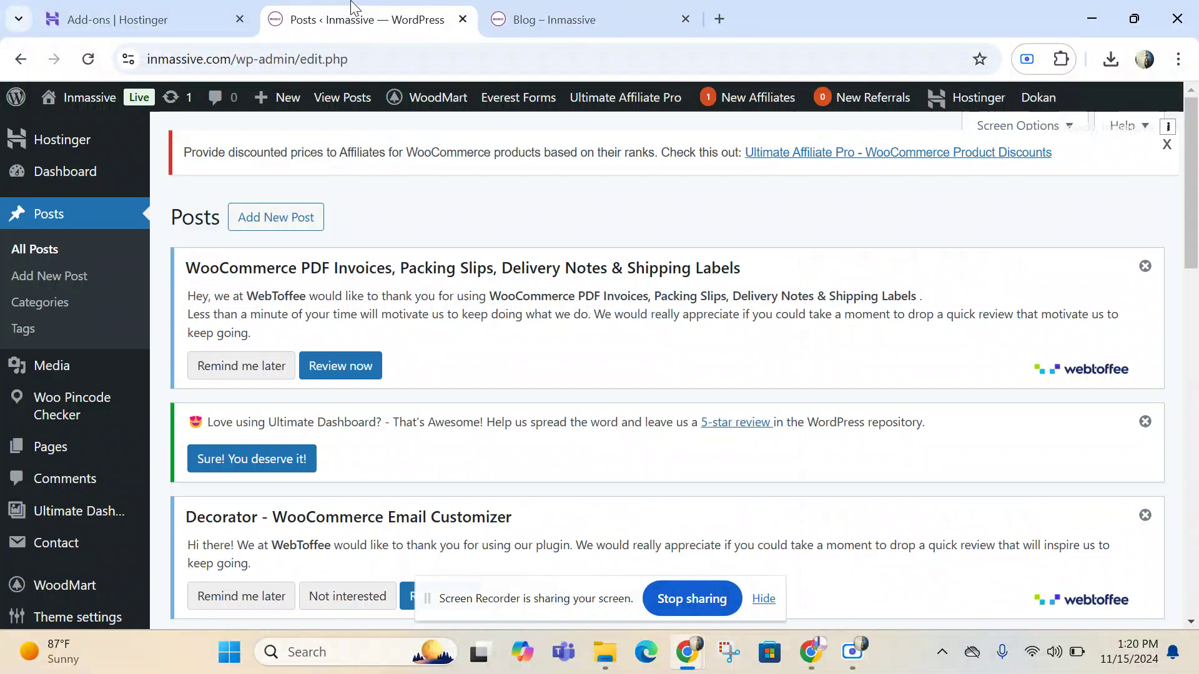
left_click(276, 217)
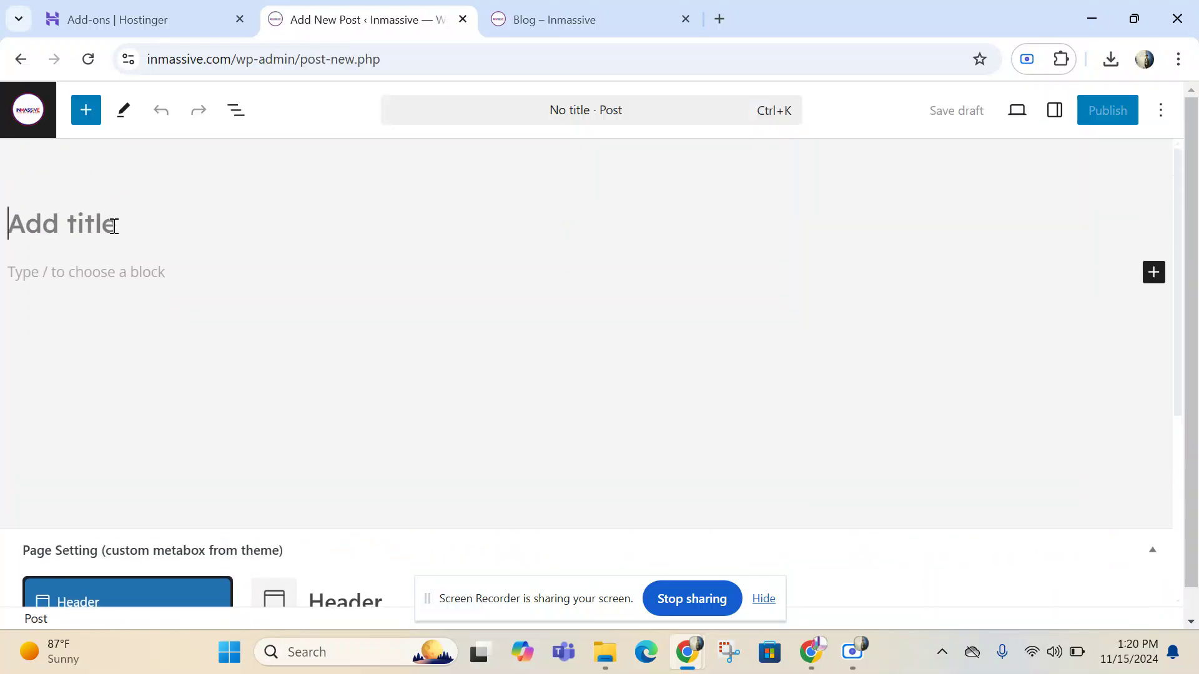
left_click(143, 268)
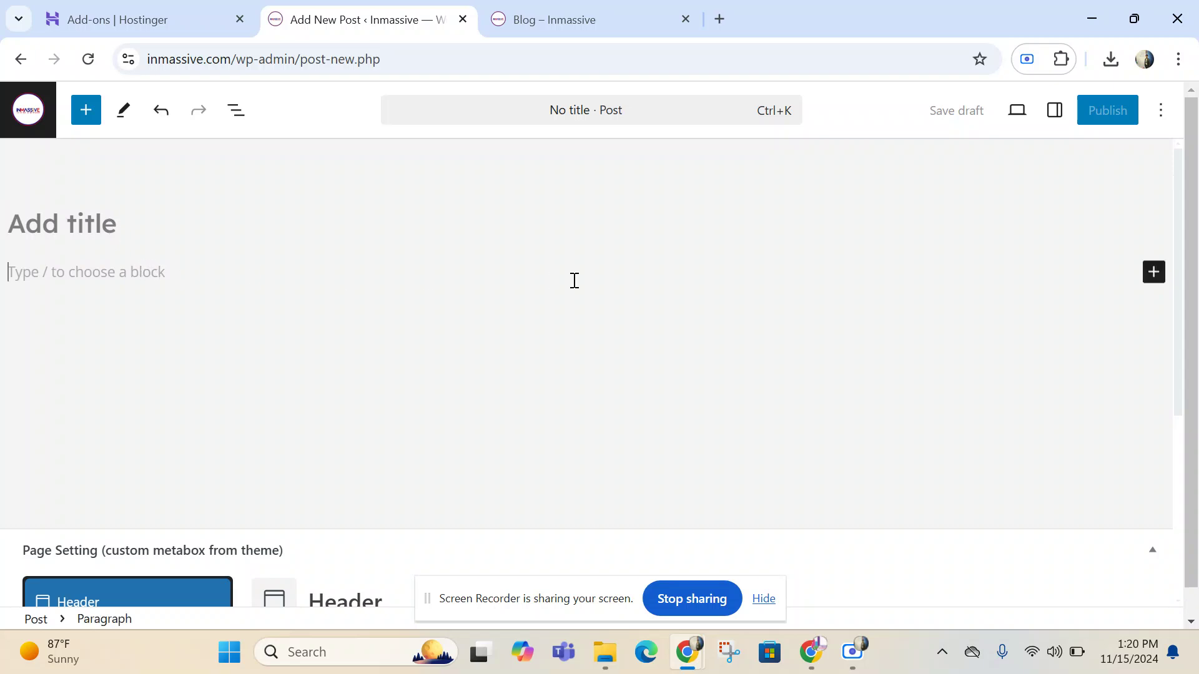
left_click(1056, 111)
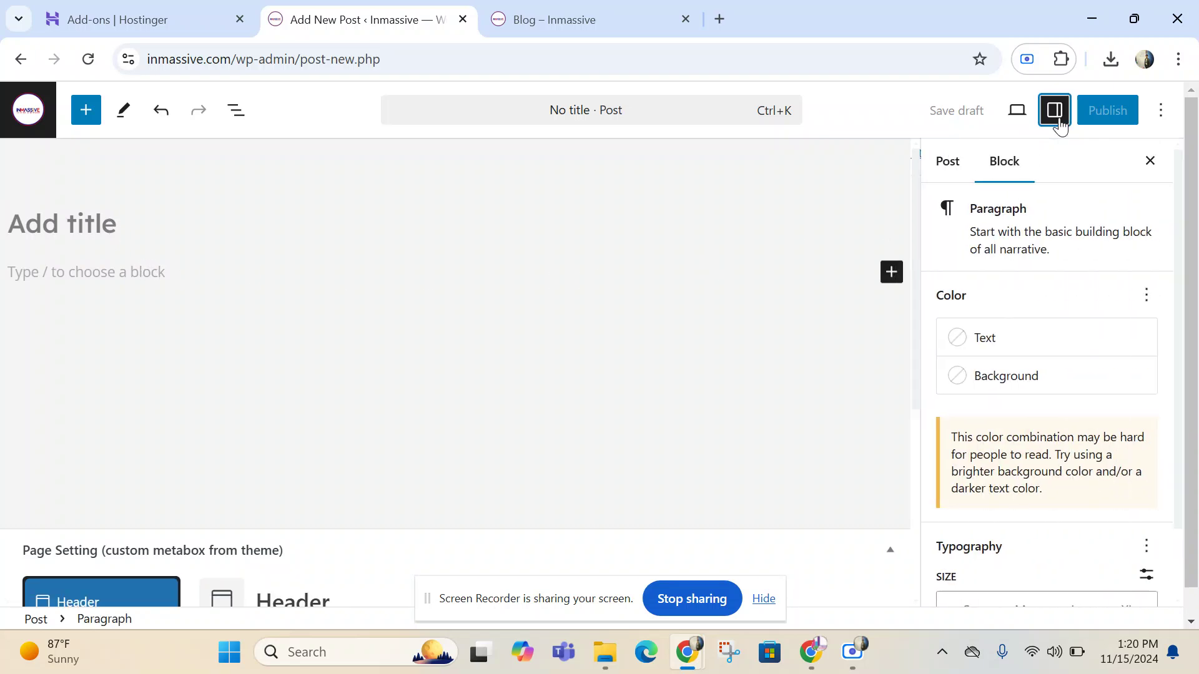
left_click(949, 161)
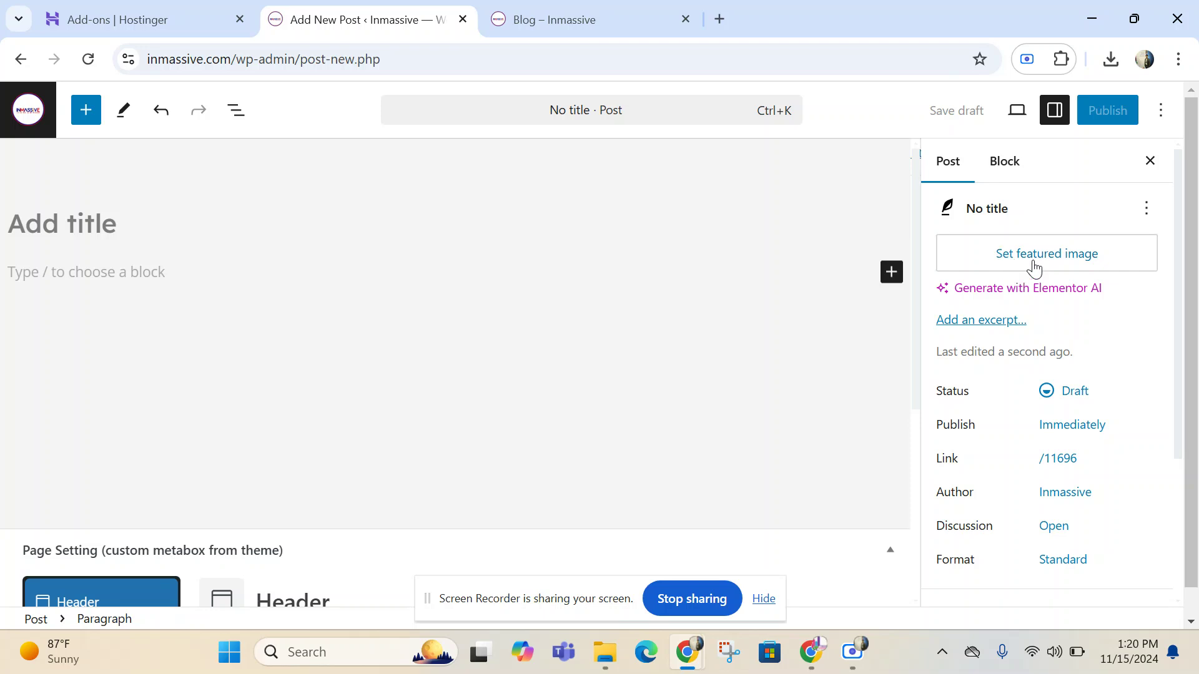
Examine the categories available for the new post and leave the editor without saving.
scroll(1047, 316, "down", 3)
left_click(1033, 399)
scroll(991, 473, "down", 2)
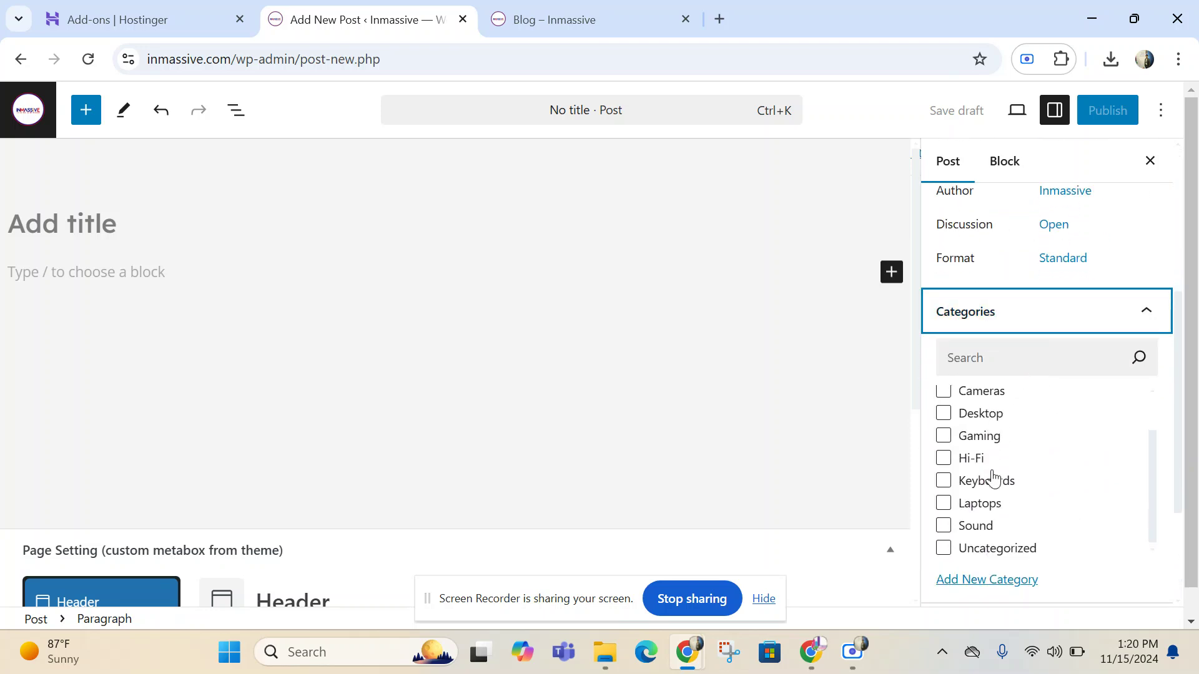
scroll(985, 473, "up", 2)
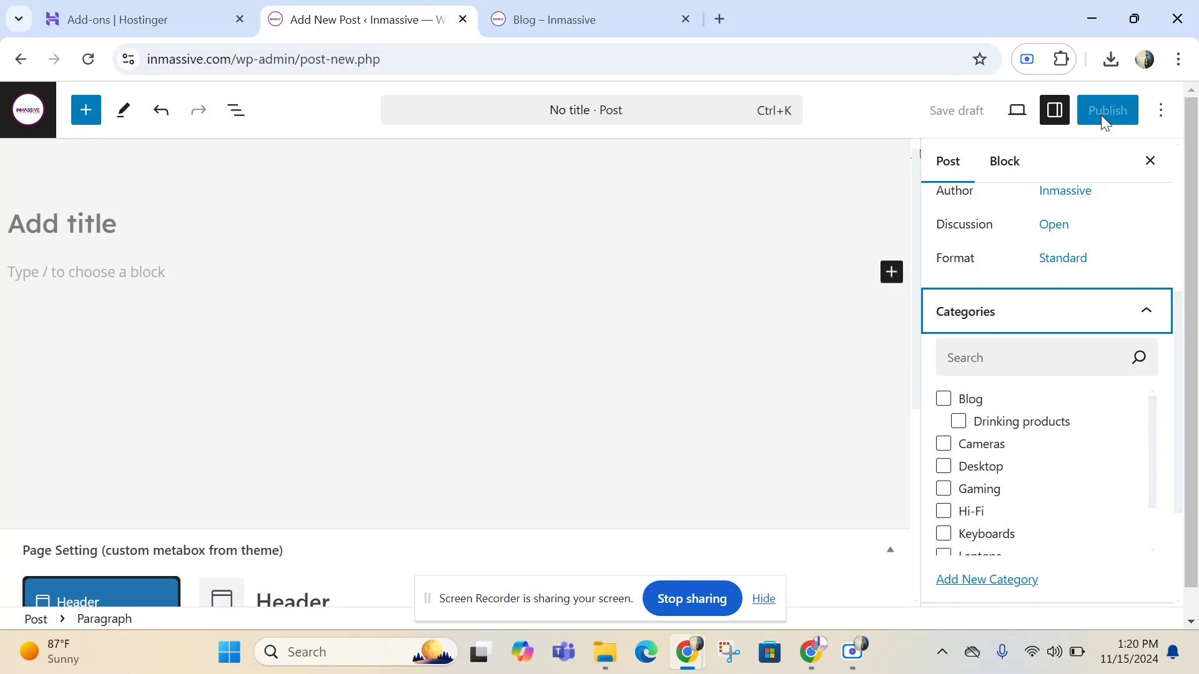
left_click(28, 110)
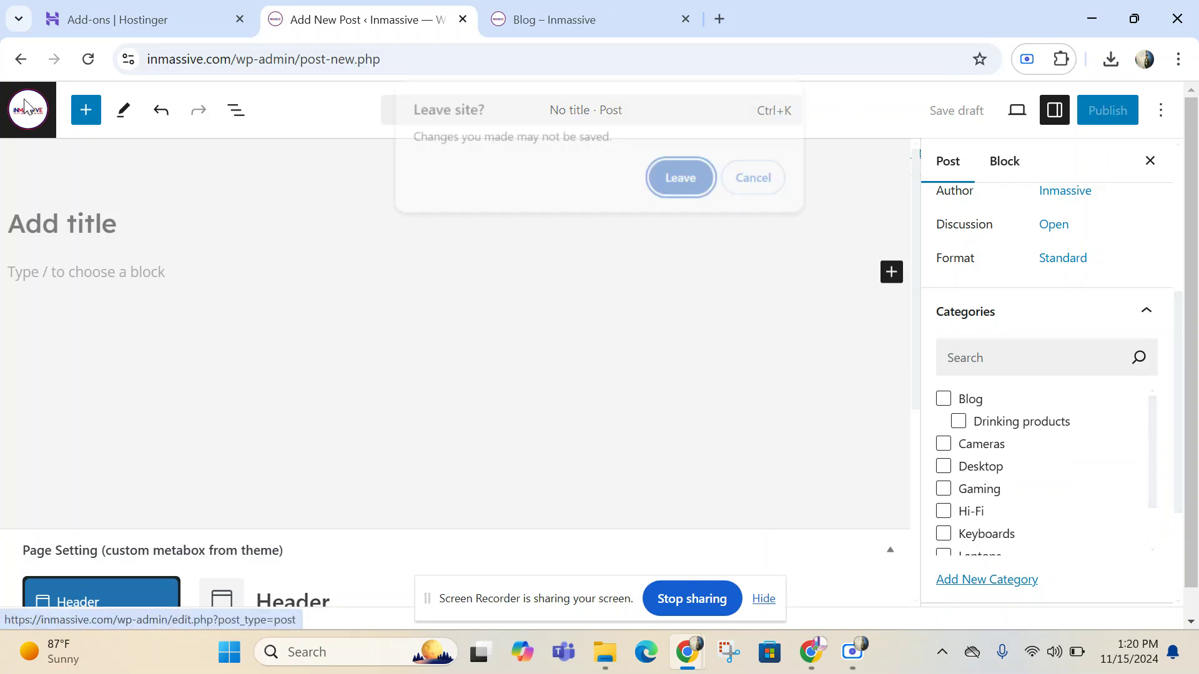
left_click(671, 178)
Check the live Blog page against the Posts list in the WordPress admin.
left_click(575, 19)
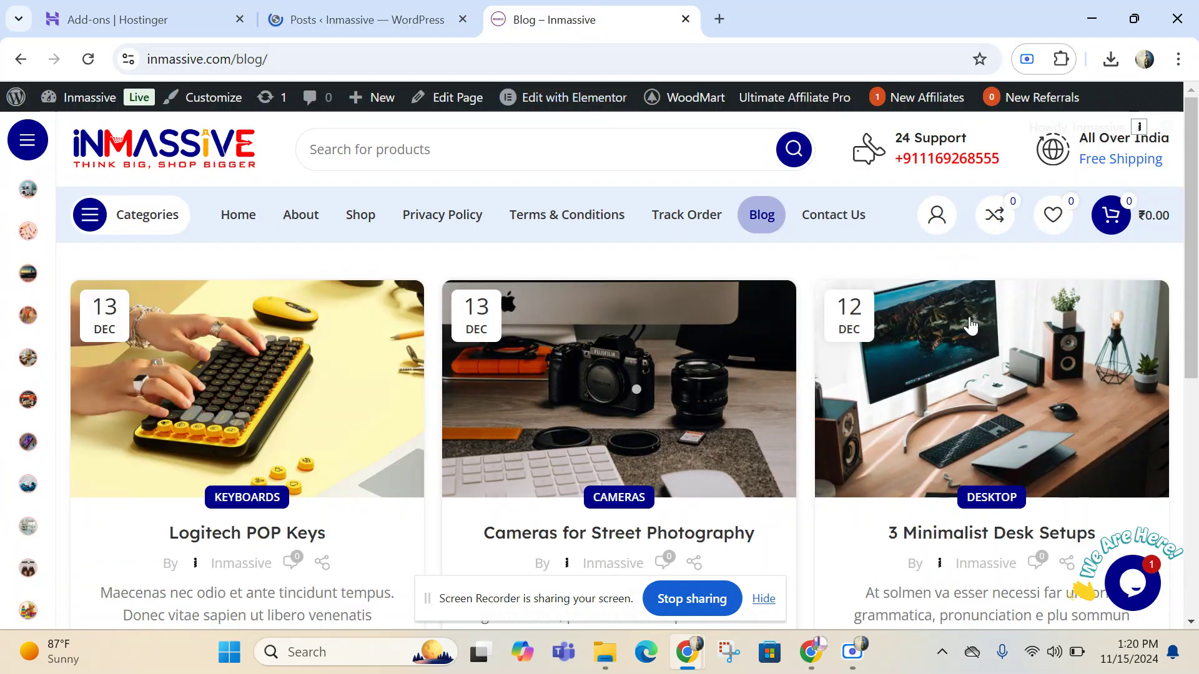
left_click(403, 19)
scroll(468, 228, "down", 2)
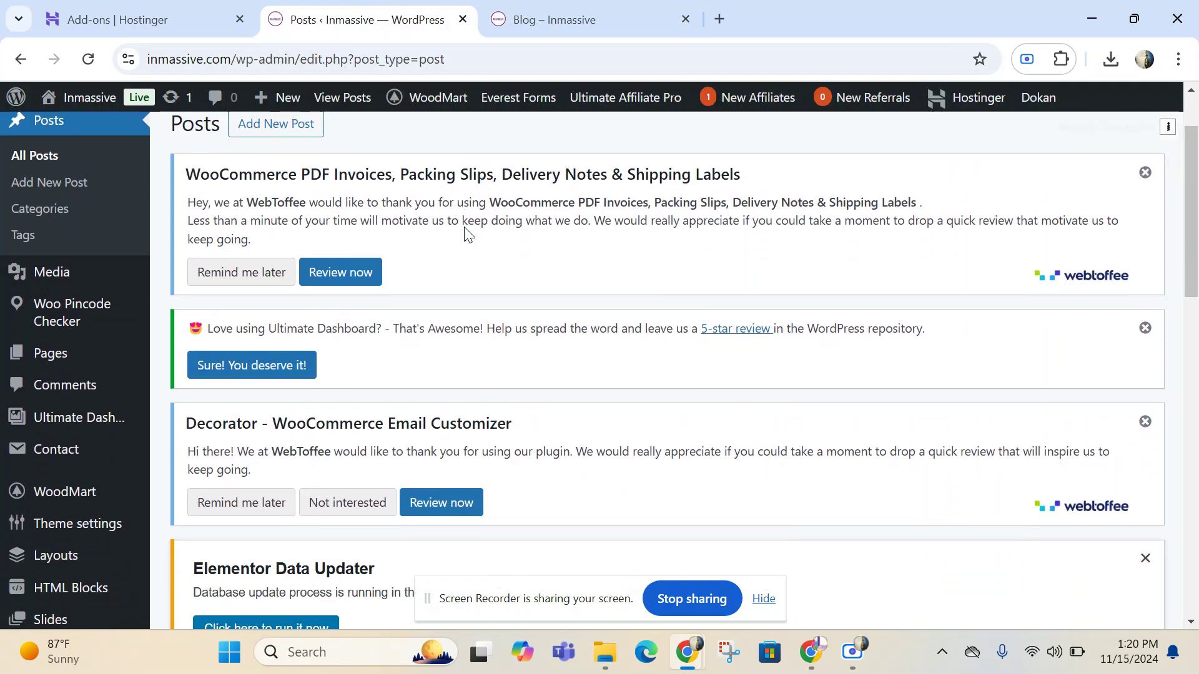
Open the Media Library and look through the uploaded files.
left_click(55, 269)
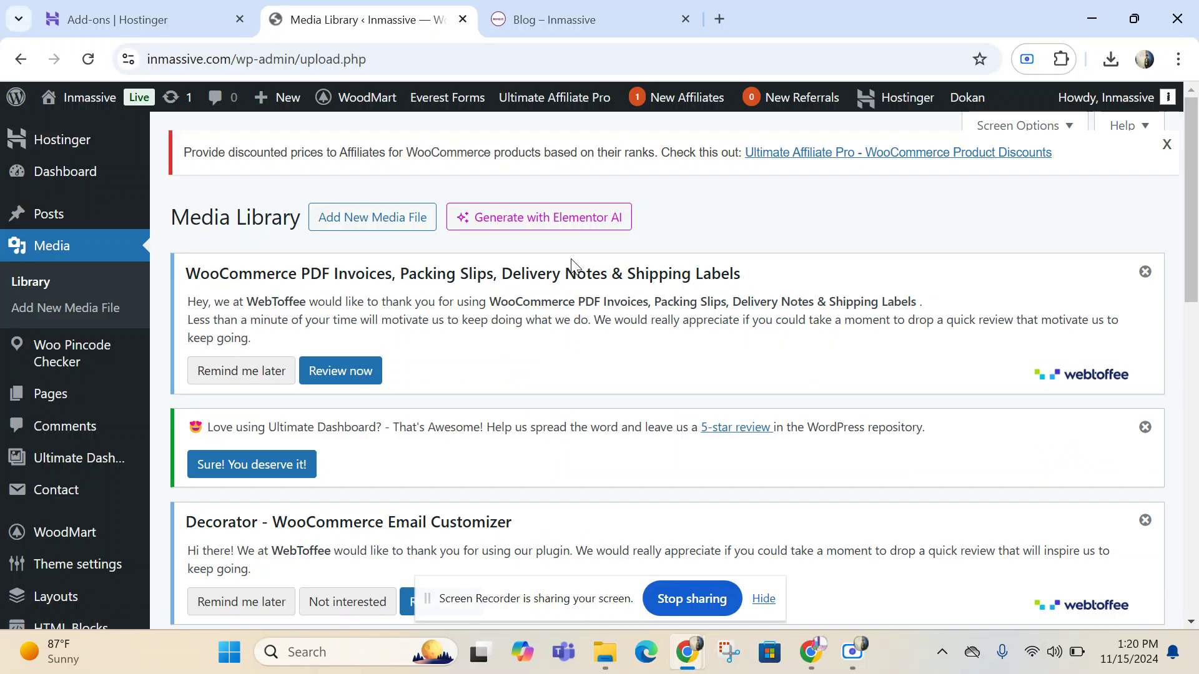
scroll(575, 265, "down", 15)
scroll(697, 264, "down", 4)
scroll(697, 265, "up", 20)
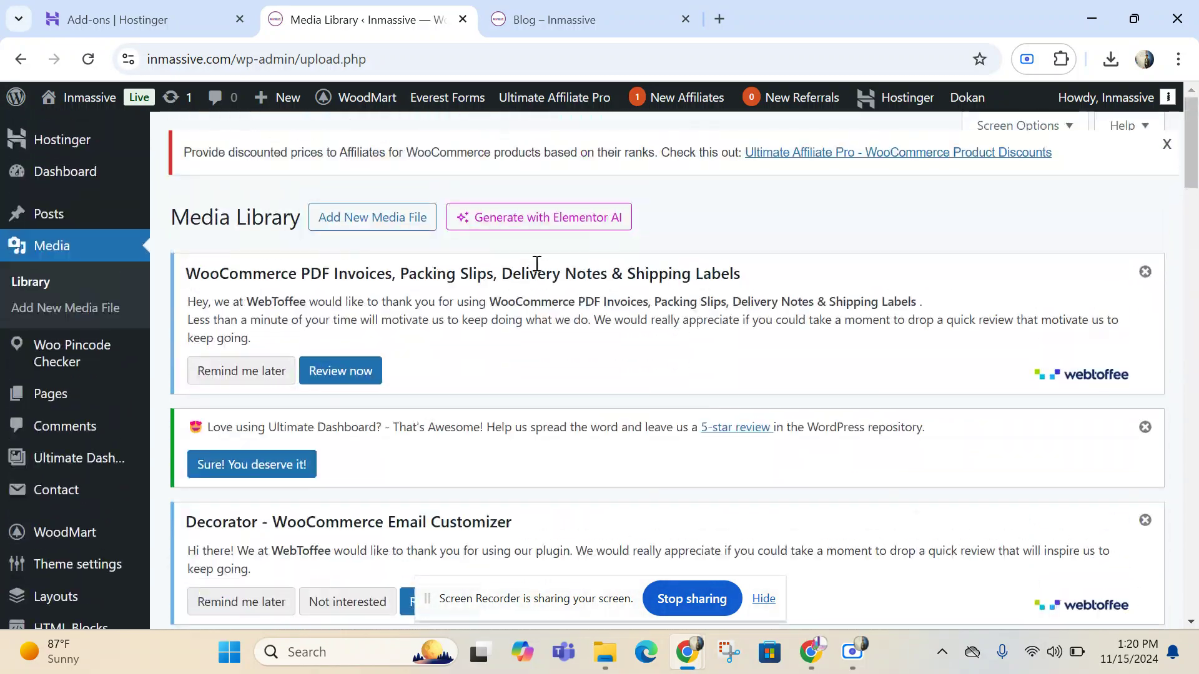
Open the Woo Pincode Checker welcome page and read through its introduction, features and instructions.
left_click(96, 349)
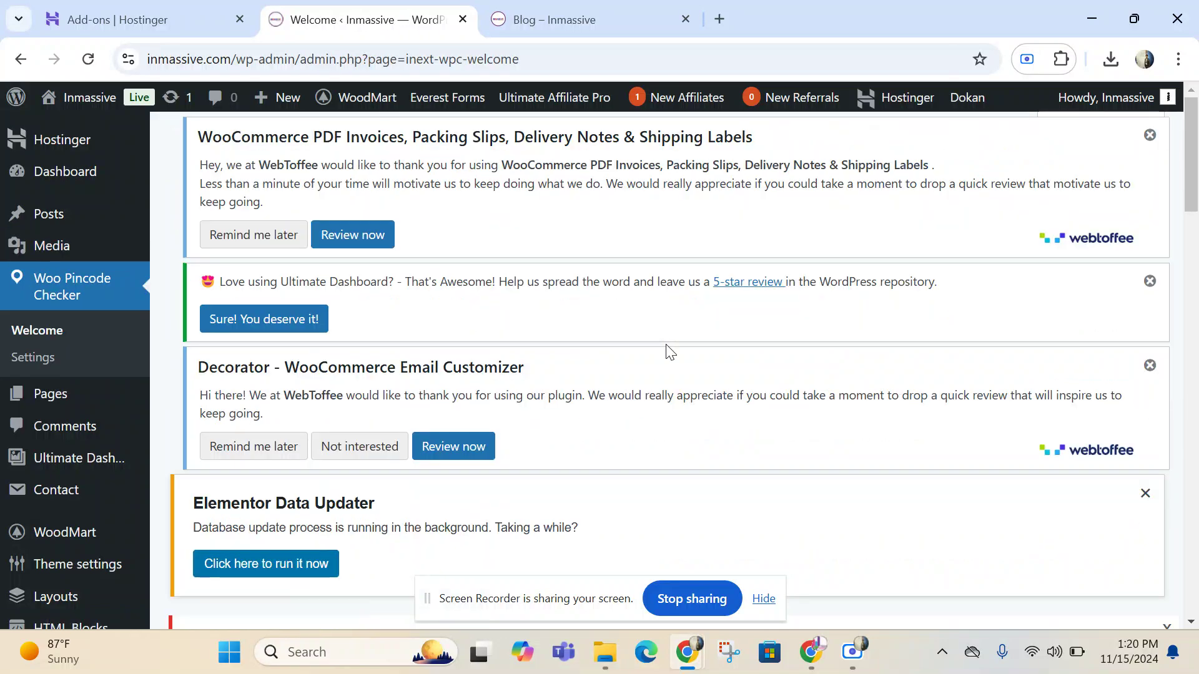
scroll(666, 344, "down", 10)
scroll(673, 351, "down", 12)
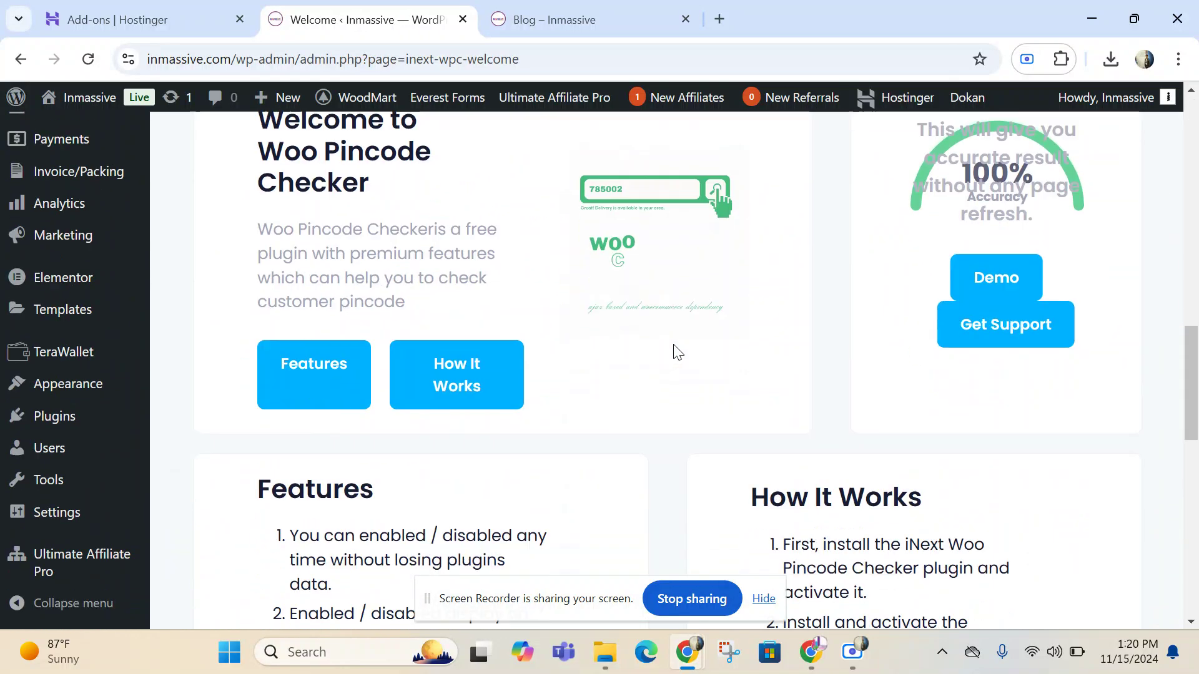
scroll(676, 344, "up", 12)
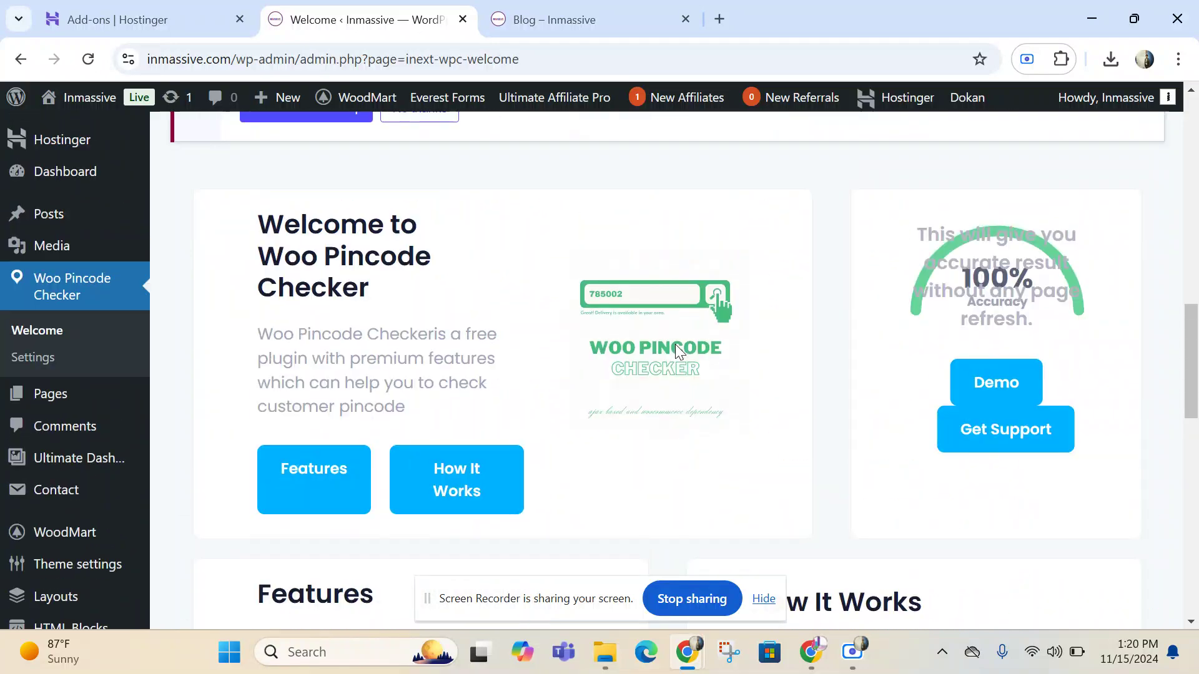
scroll(676, 345, "up", 6)
scroll(680, 351, "up", 8)
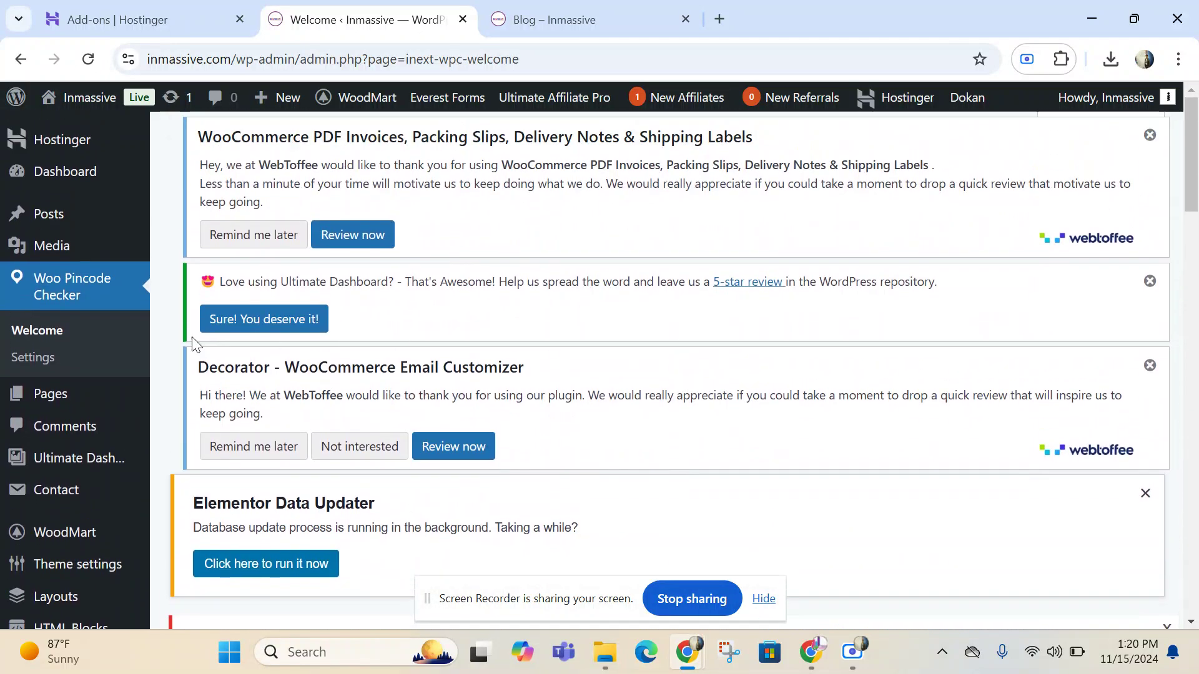
Open the Woo Pincode Checker settings and examine the general options, trying the product page display switch.
left_click(40, 354)
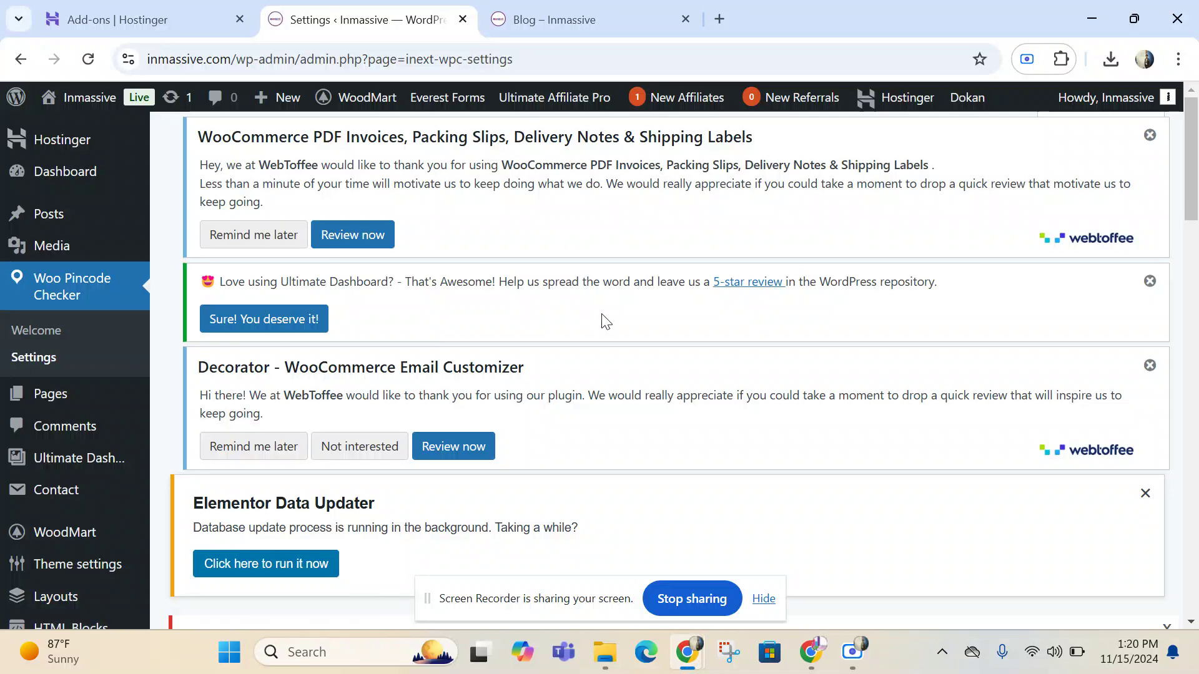
scroll(606, 321, "down", 15)
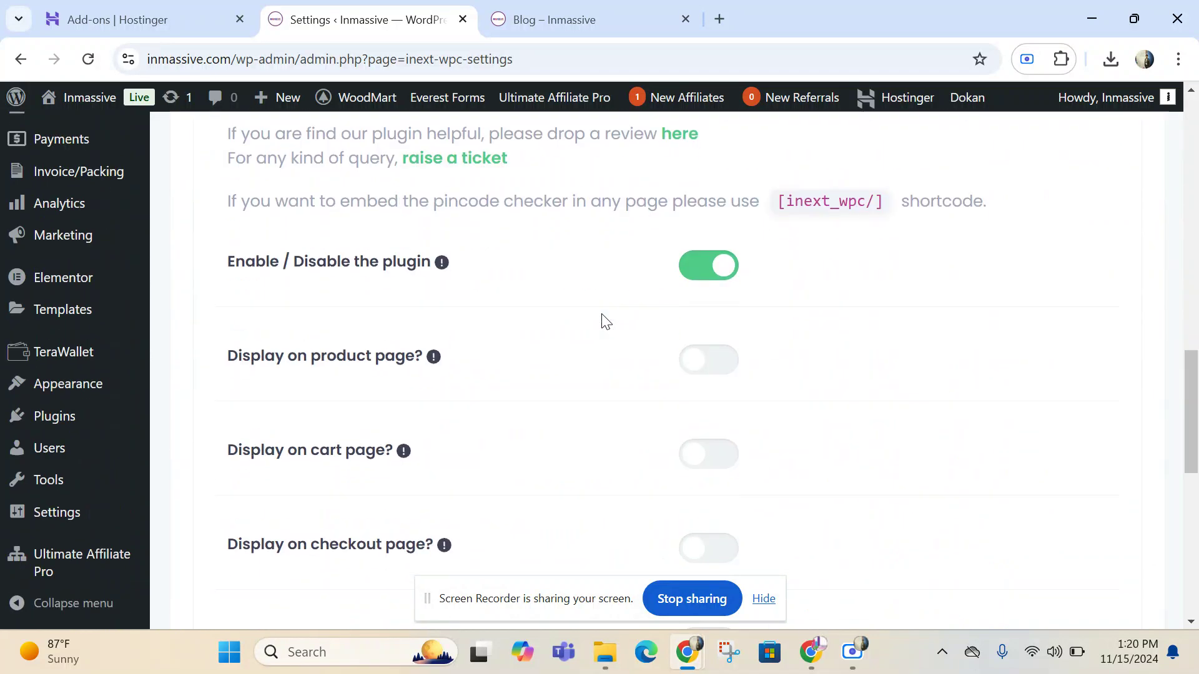
left_click(719, 363)
left_click(700, 361)
scroll(592, 356, "down", 10)
scroll(306, 308, "up", 12)
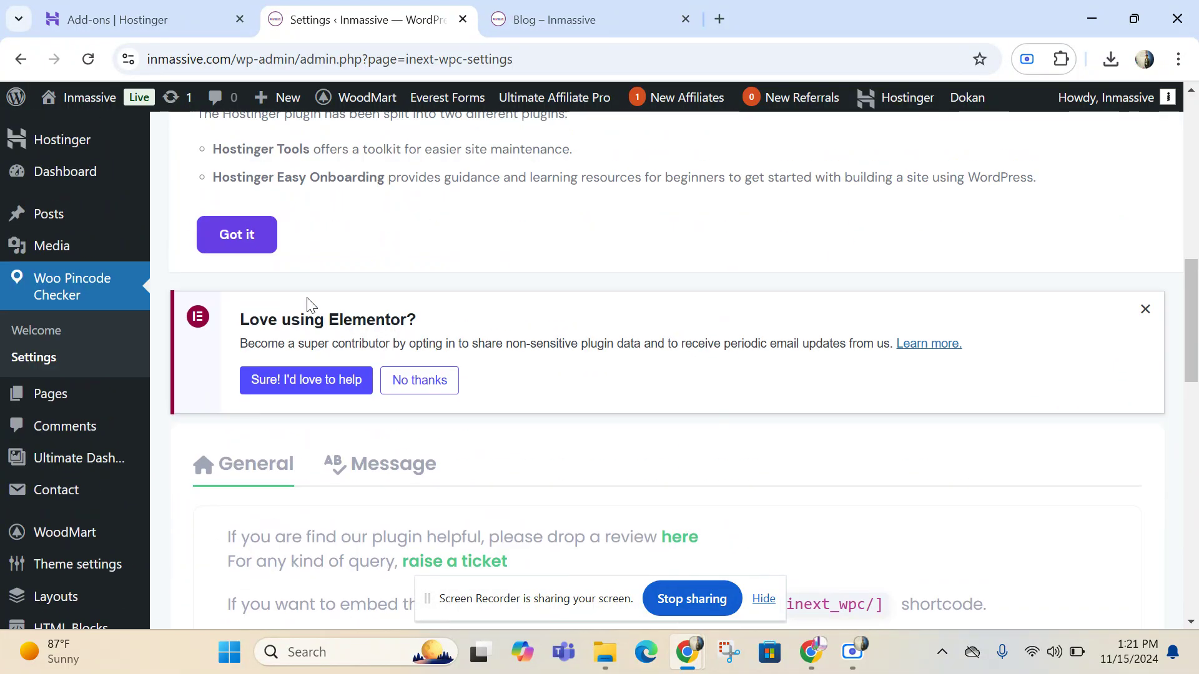
Open the list of all site pages and look through its entries.
scroll(279, 300, "down", 3)
left_click(67, 205)
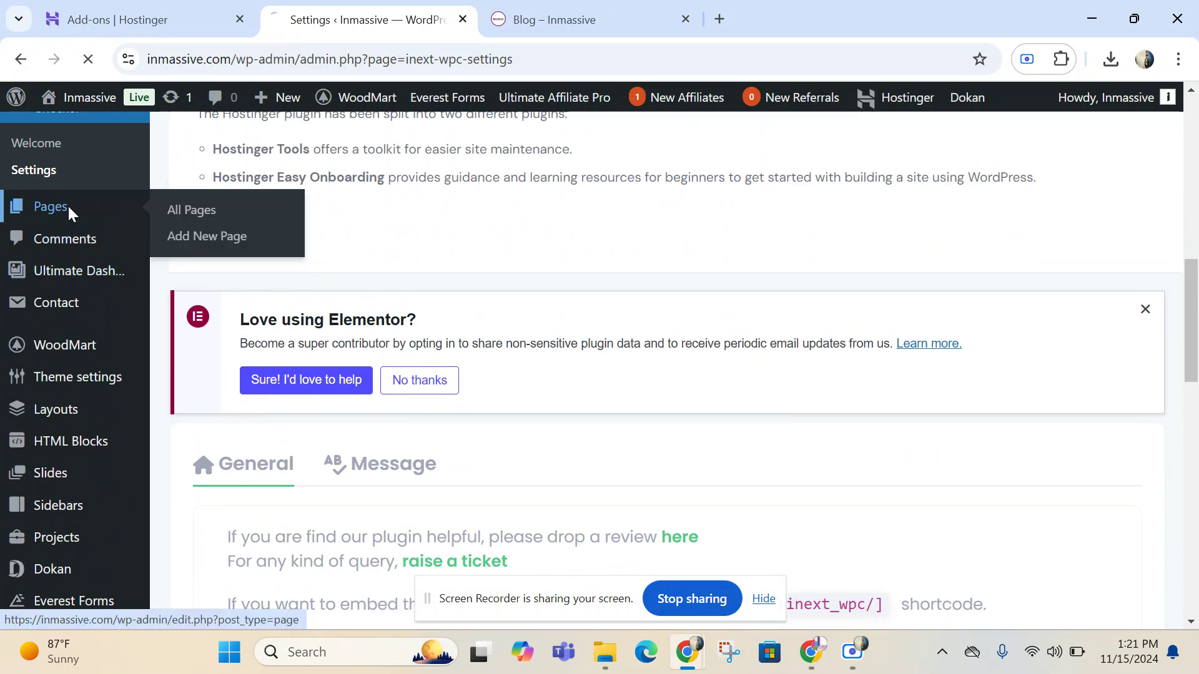
scroll(565, 221, "down", 15)
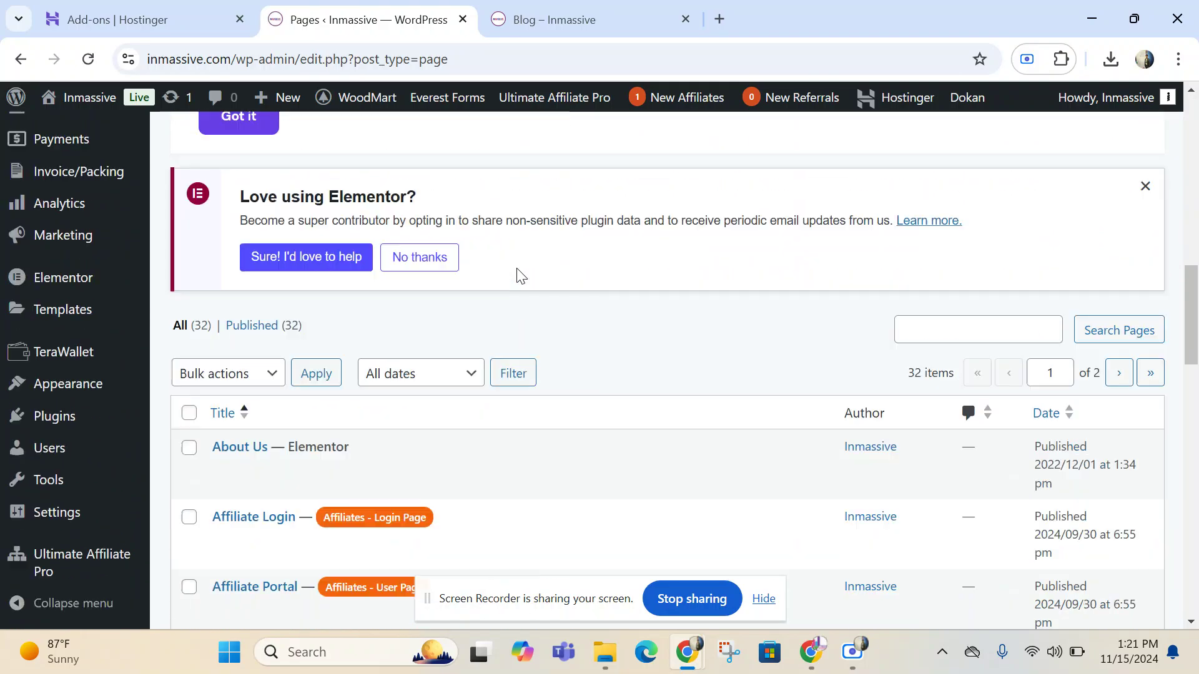
scroll(460, 270, "down", 8)
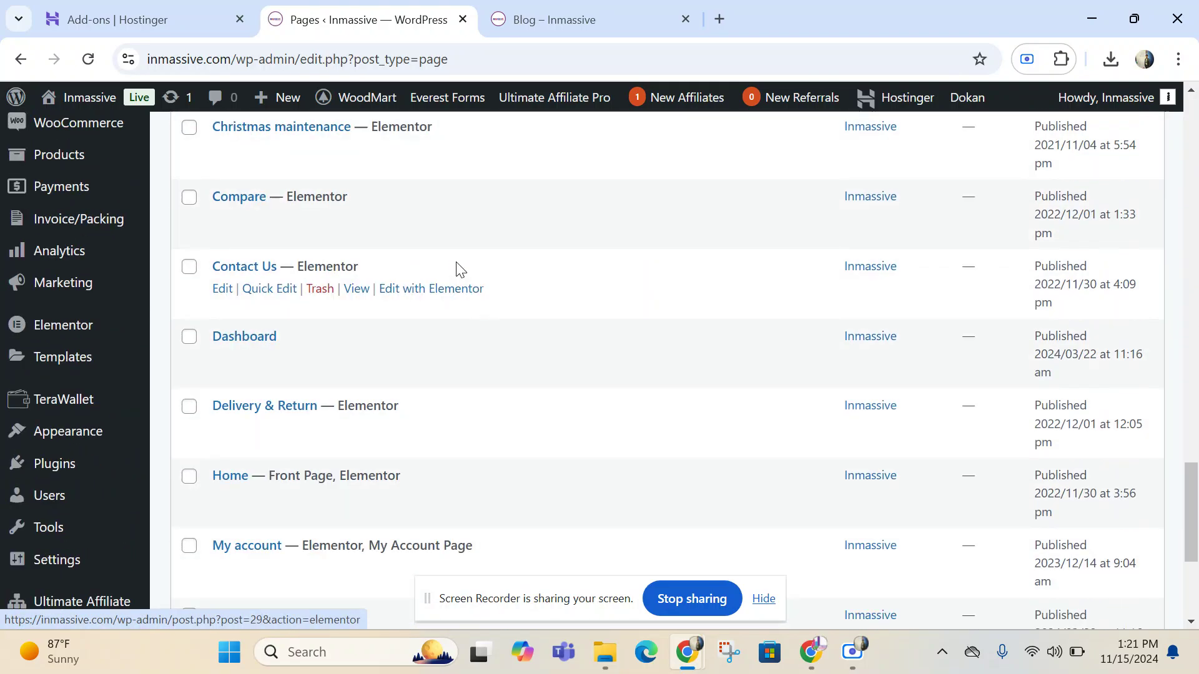
scroll(460, 270, "up", 20)
scroll(302, 190, "up", 5)
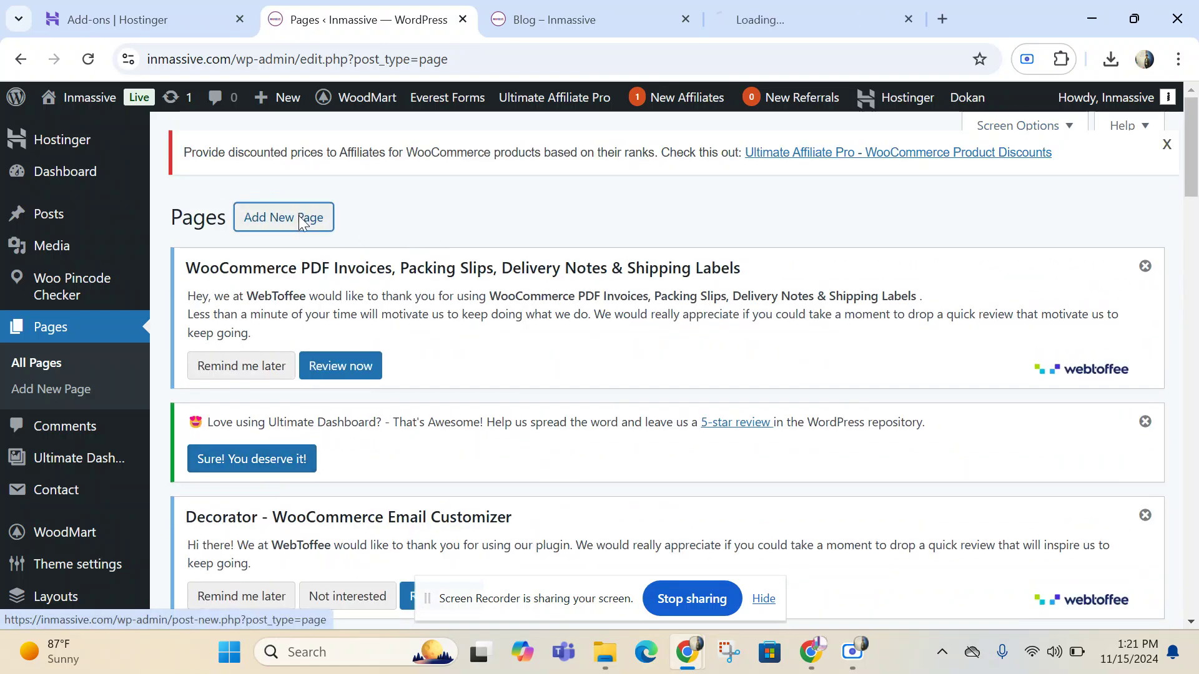
View the blank new page editor in a separate tab, close it and return to the Pages list.
left_click(704, 7)
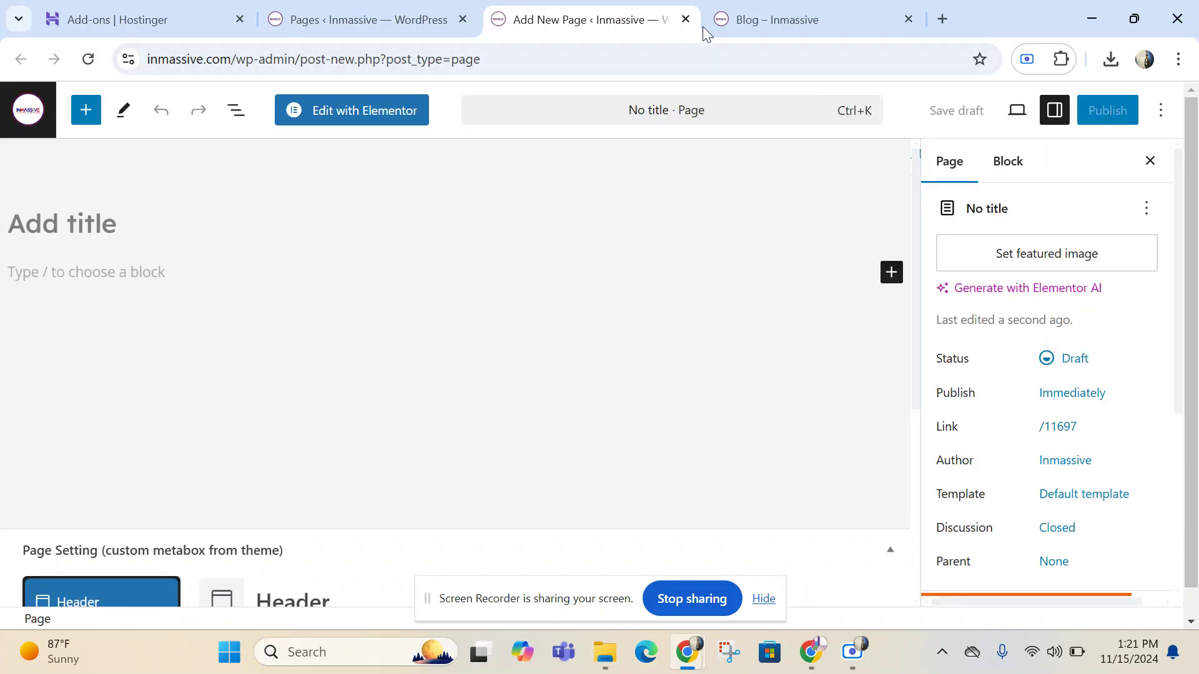
left_click(685, 20)
left_click(401, 19)
Open the site's theme settings and look through the general layout options, including header, site width and sidebar.
scroll(197, 244, "down", 3)
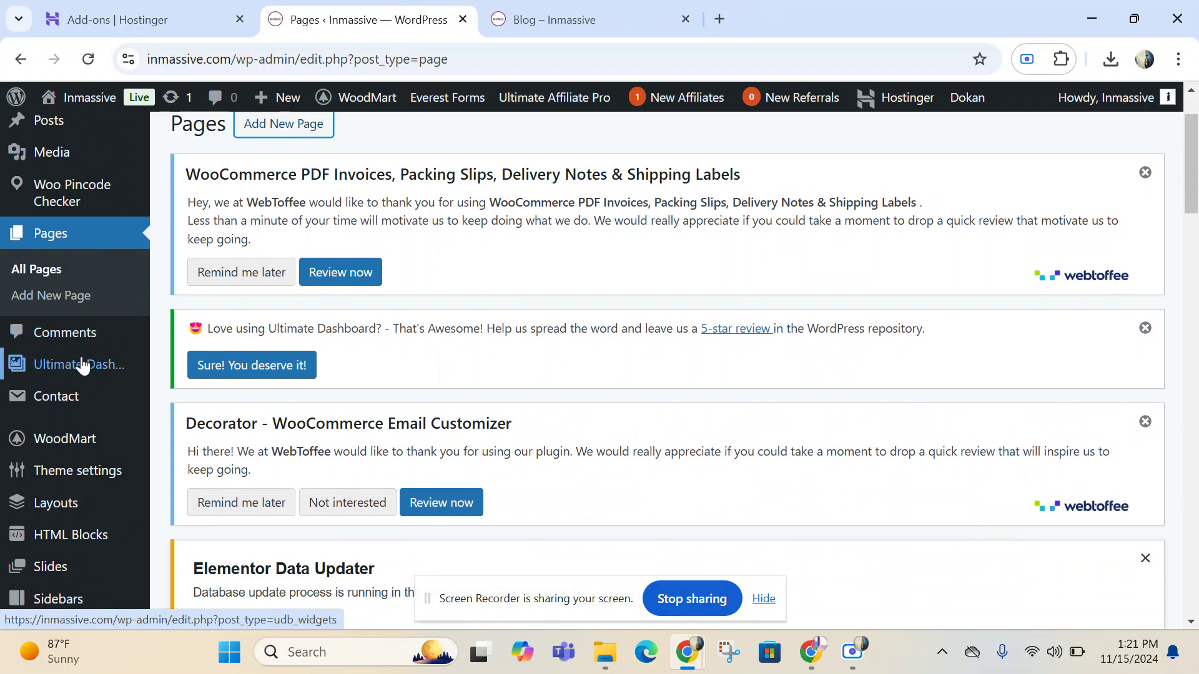
mouse_move(83, 367)
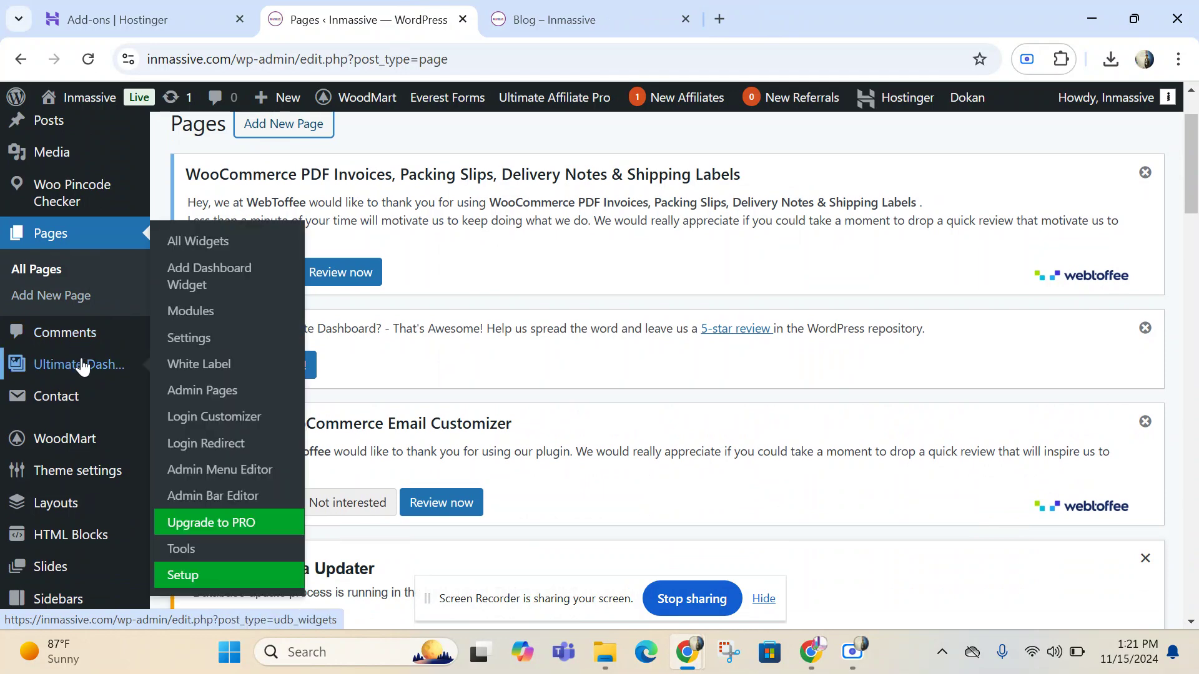
mouse_move(69, 411)
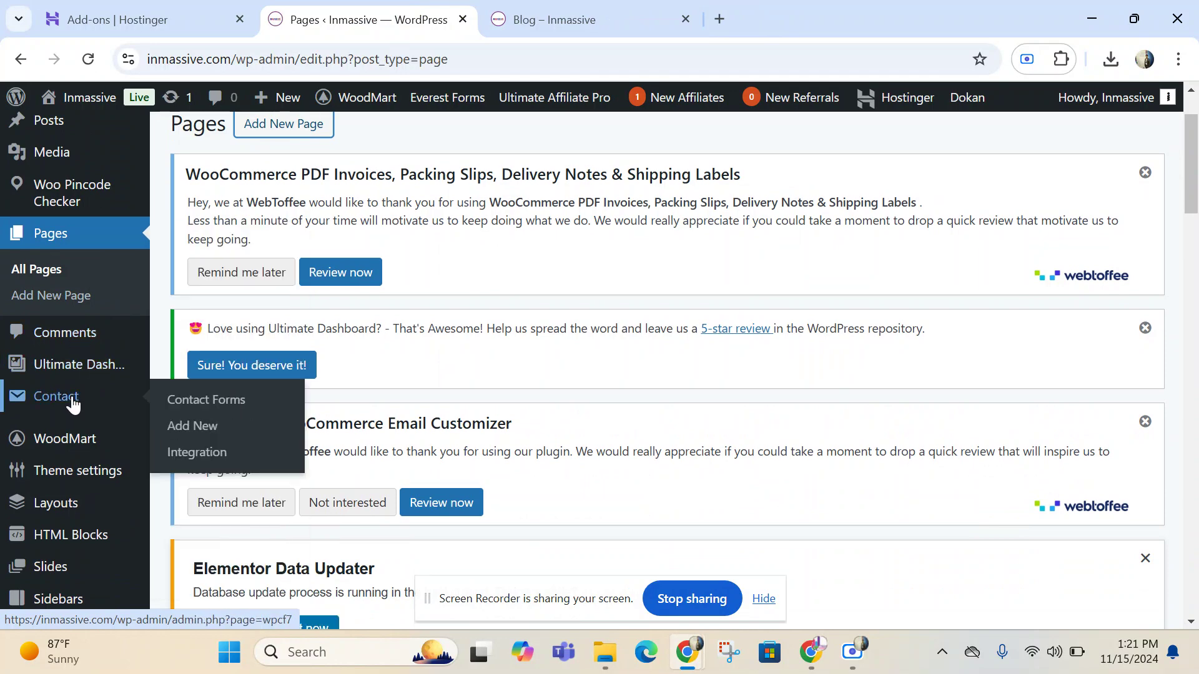
scroll(65, 401, "down", 3)
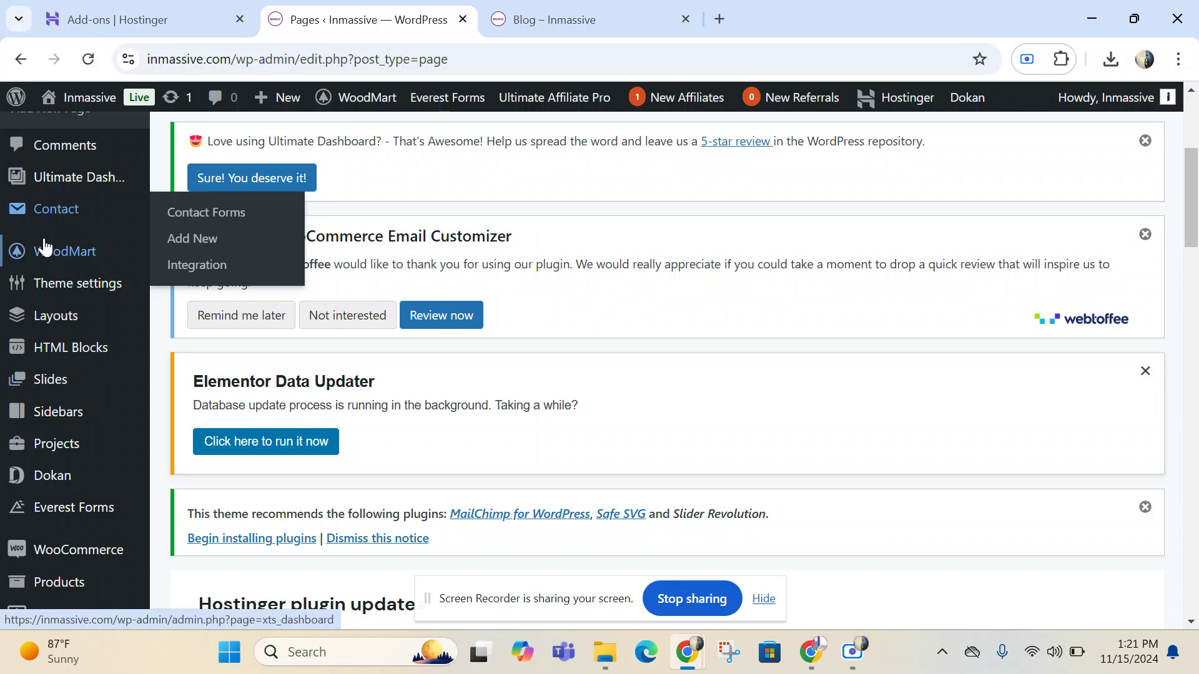
mouse_move(54, 265)
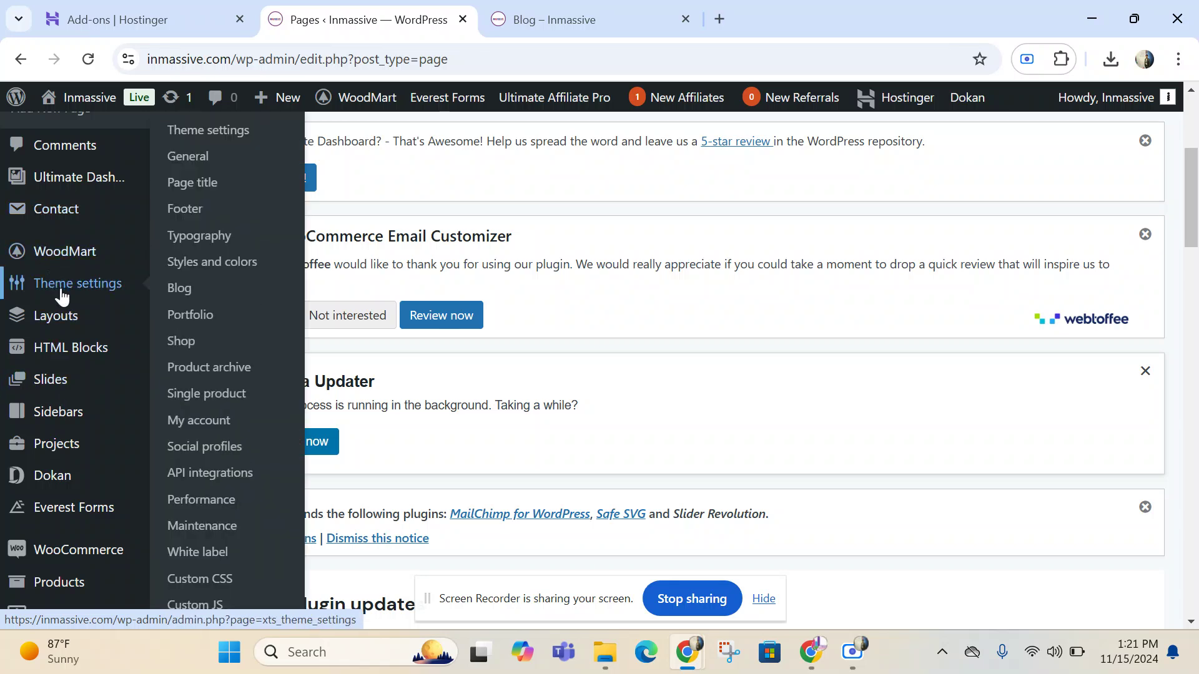
left_click(61, 294)
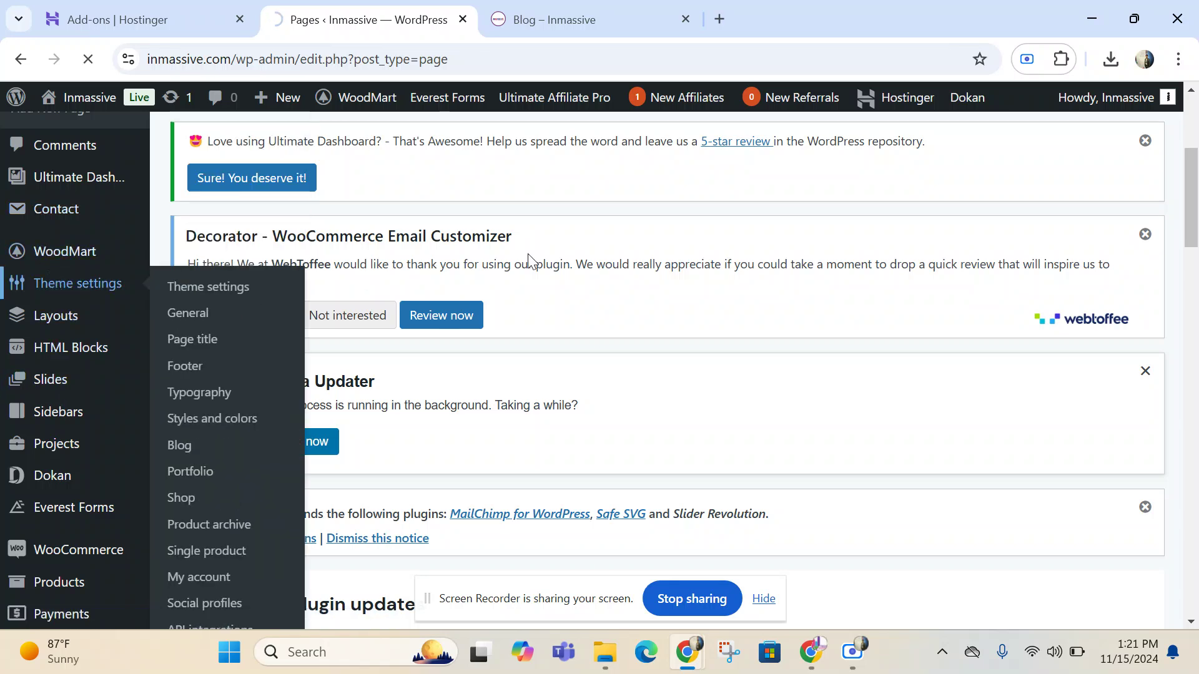
scroll(680, 298, "down", 10)
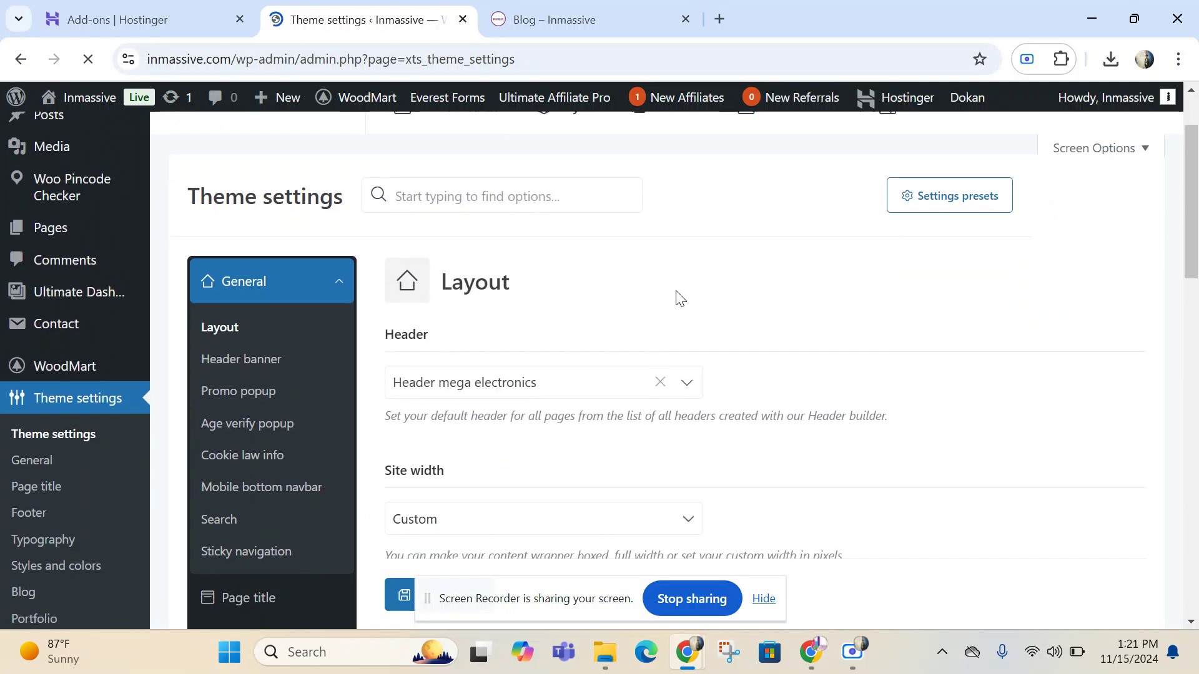
scroll(677, 294, "down", 7)
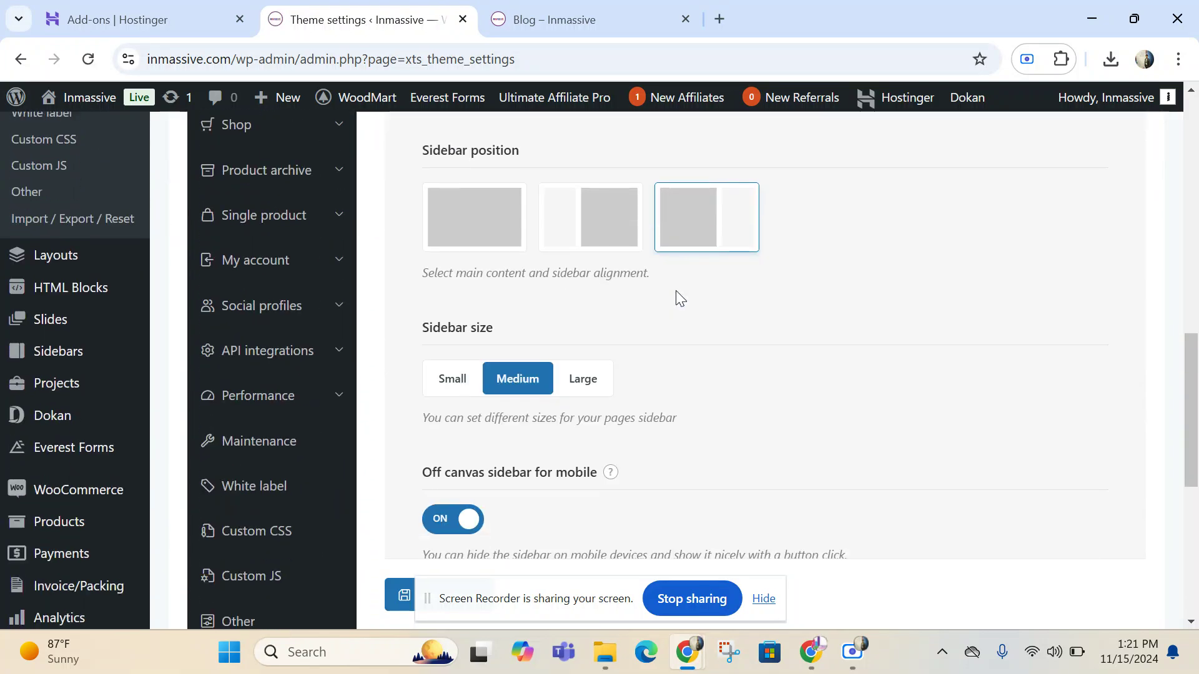
scroll(676, 294, "up", 5)
scroll(676, 292, "up", 5)
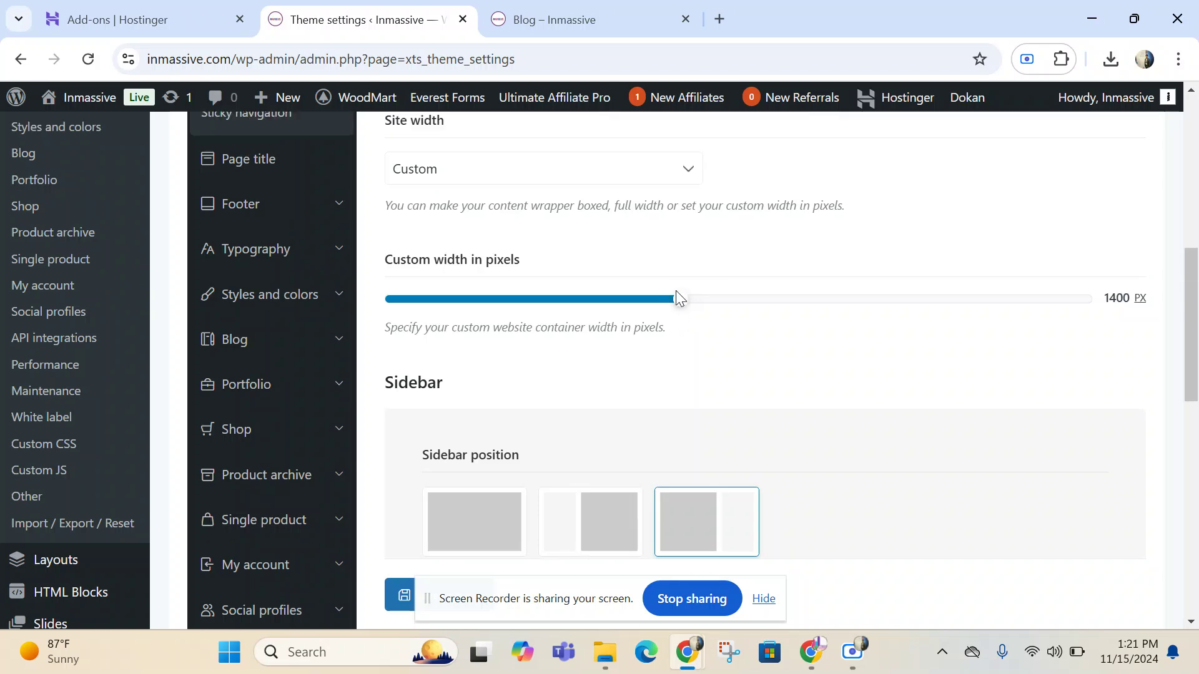
Open the Dokan dashboard and review its at-a-glance figures, sales overview chart and news updates.
scroll(676, 292, "down", 5)
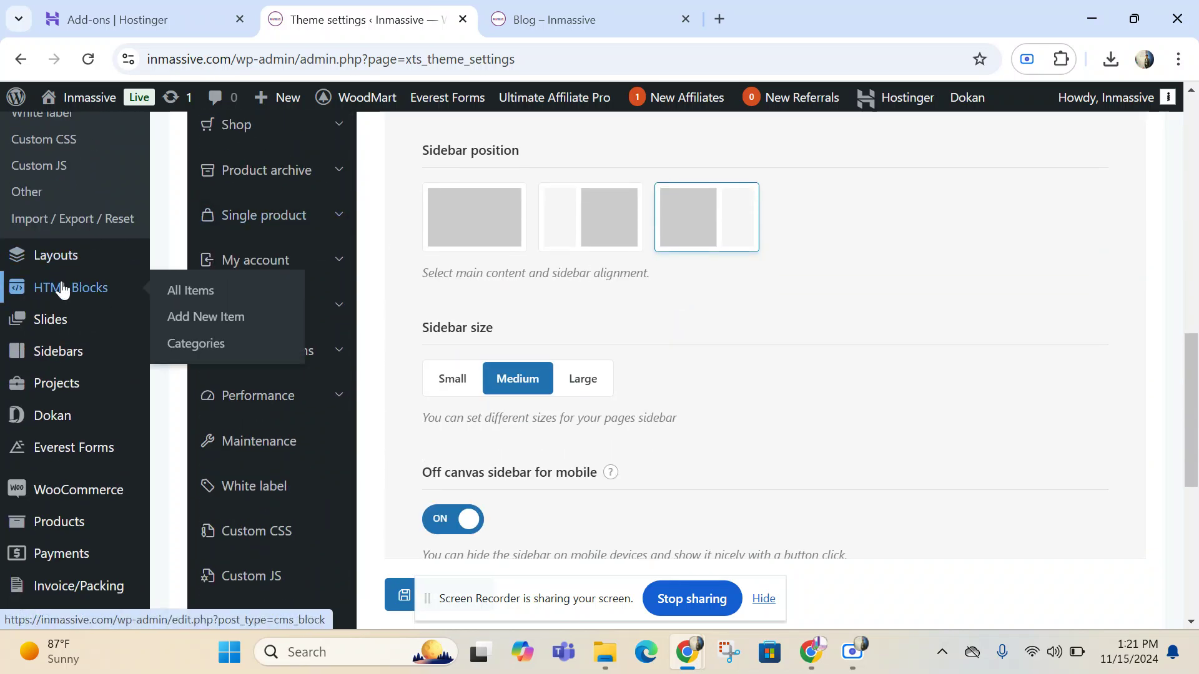
mouse_move(61, 420)
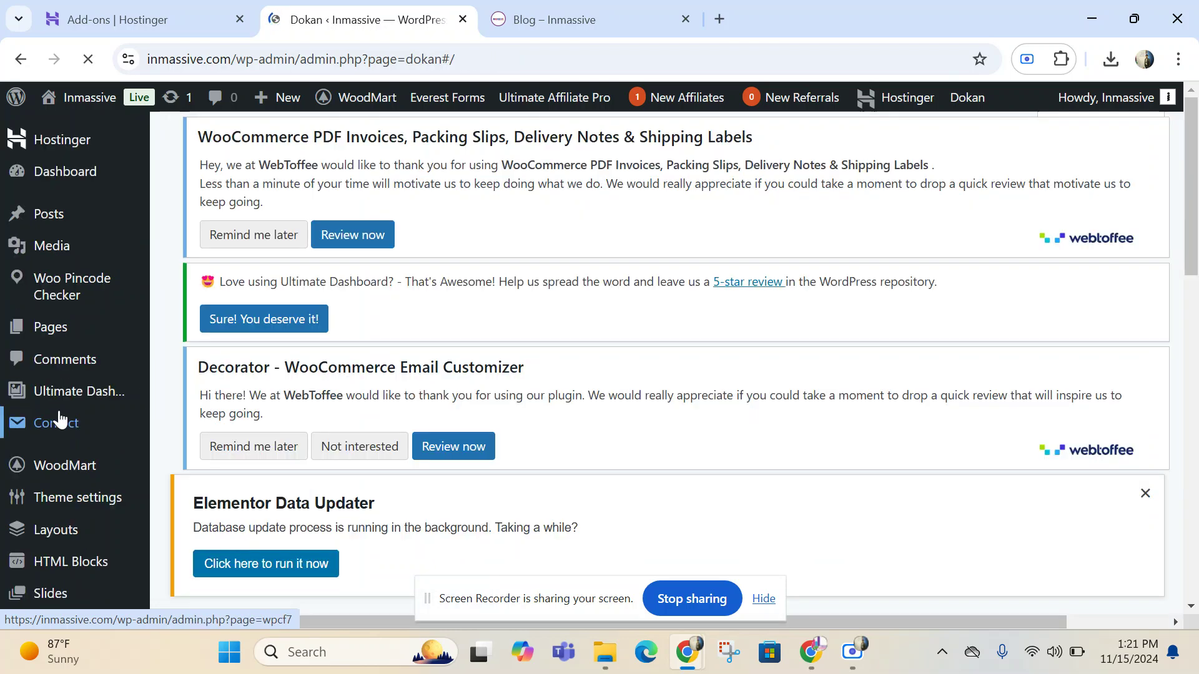
scroll(222, 425, "down", 5)
scroll(468, 334, "down", 10)
scroll(470, 337, "down", 6)
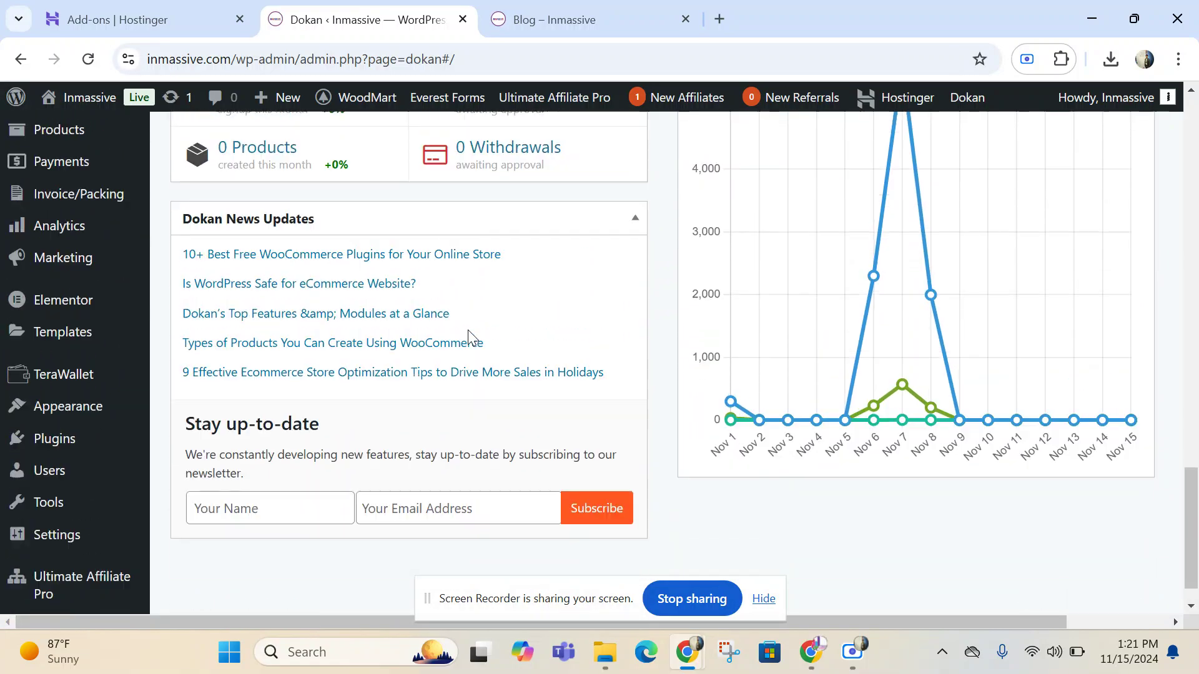
scroll(289, 325, "up", 10)
scroll(575, 506, "down", 7)
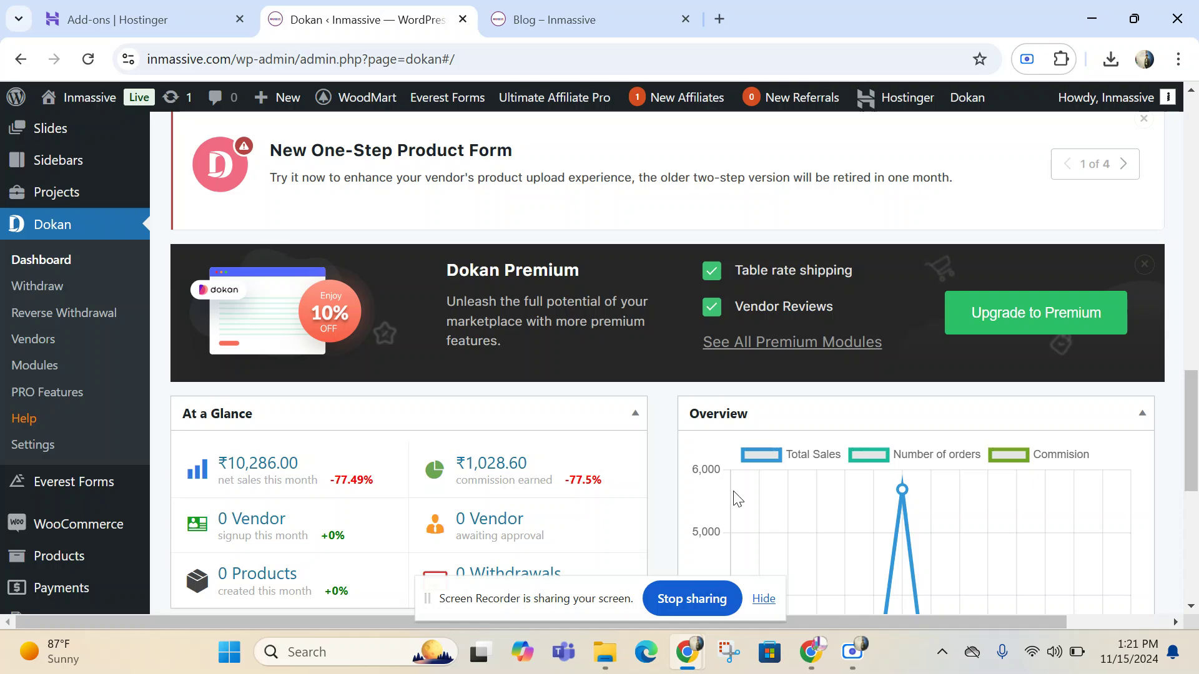
scroll(687, 363, "up", 9)
Open Dokan's vendor list and look over the registered stores.
scroll(437, 340, "down", 3)
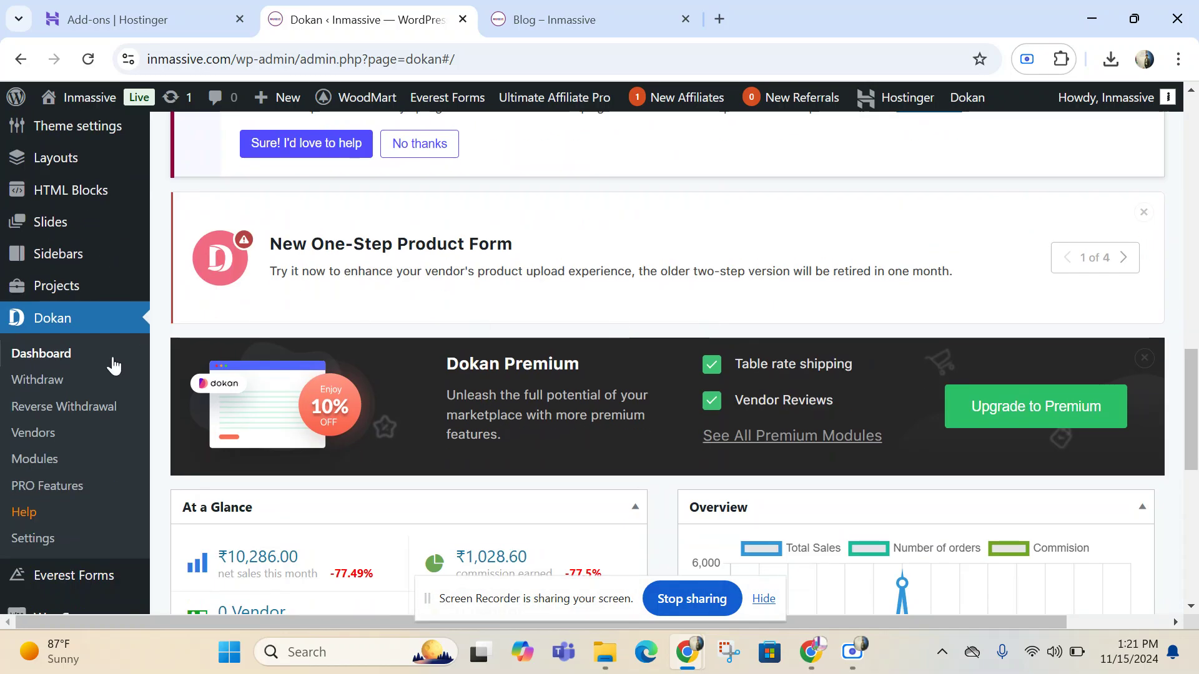
left_click(36, 433)
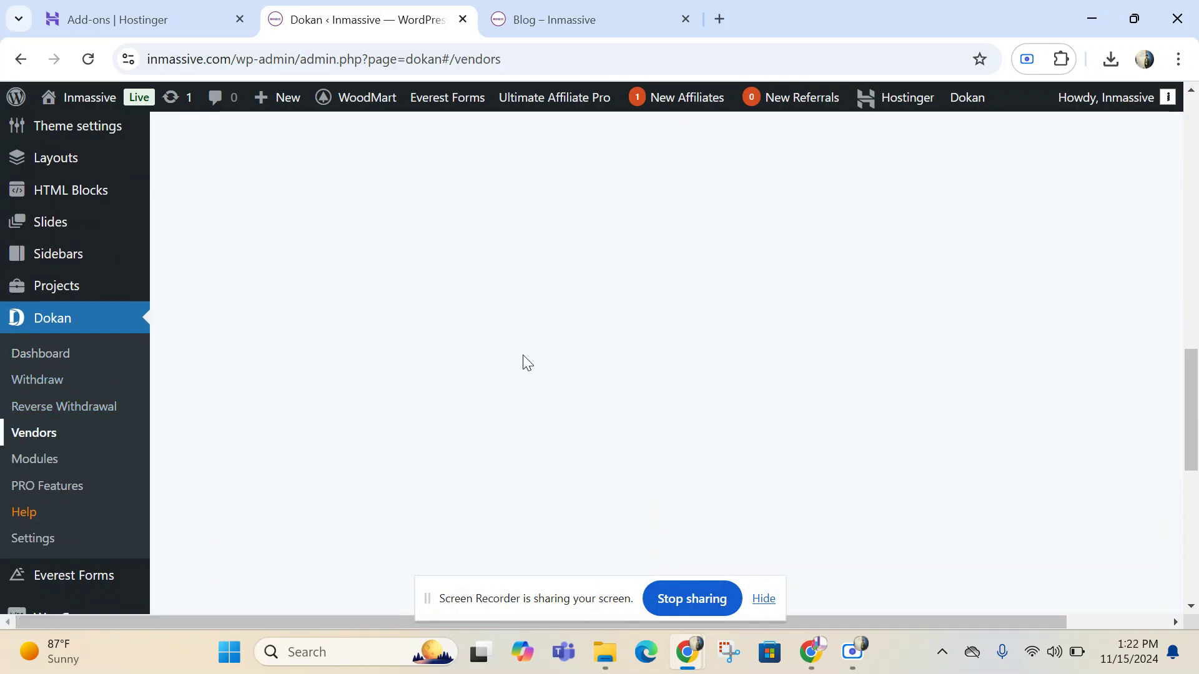
scroll(524, 359, "down", 3)
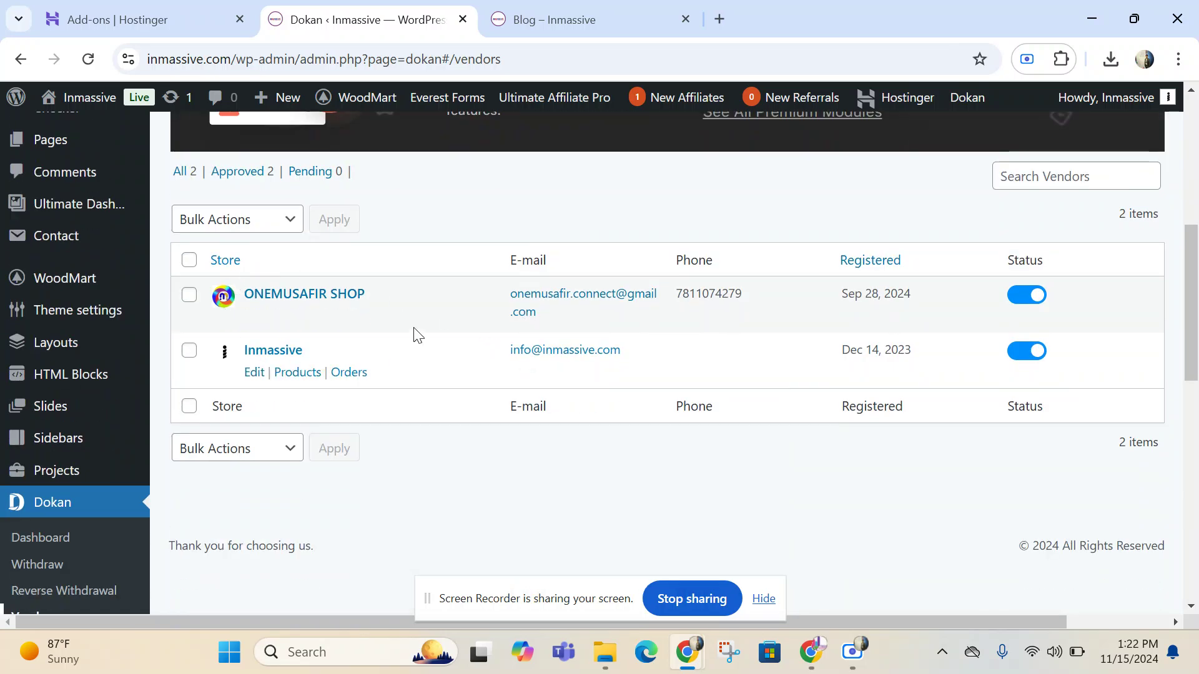
scroll(553, 304, "up", 1)
scroll(553, 304, "up", 4)
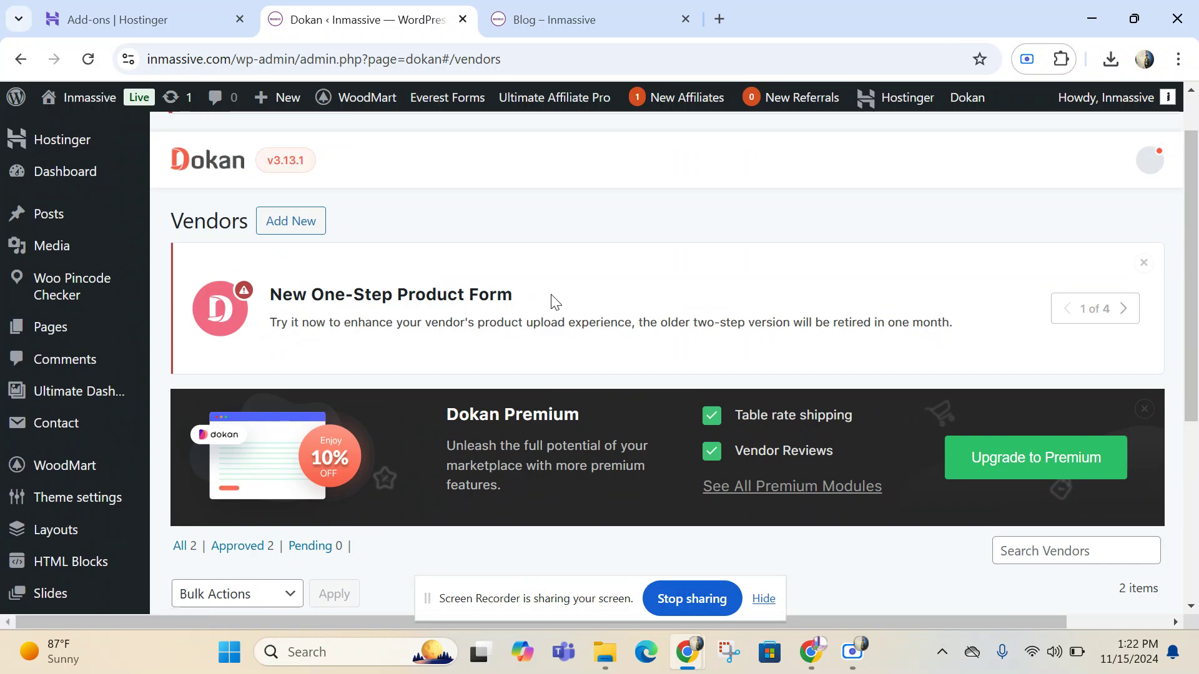
Open the form for adding a new vendor and examine its account info fields.
left_click(275, 226)
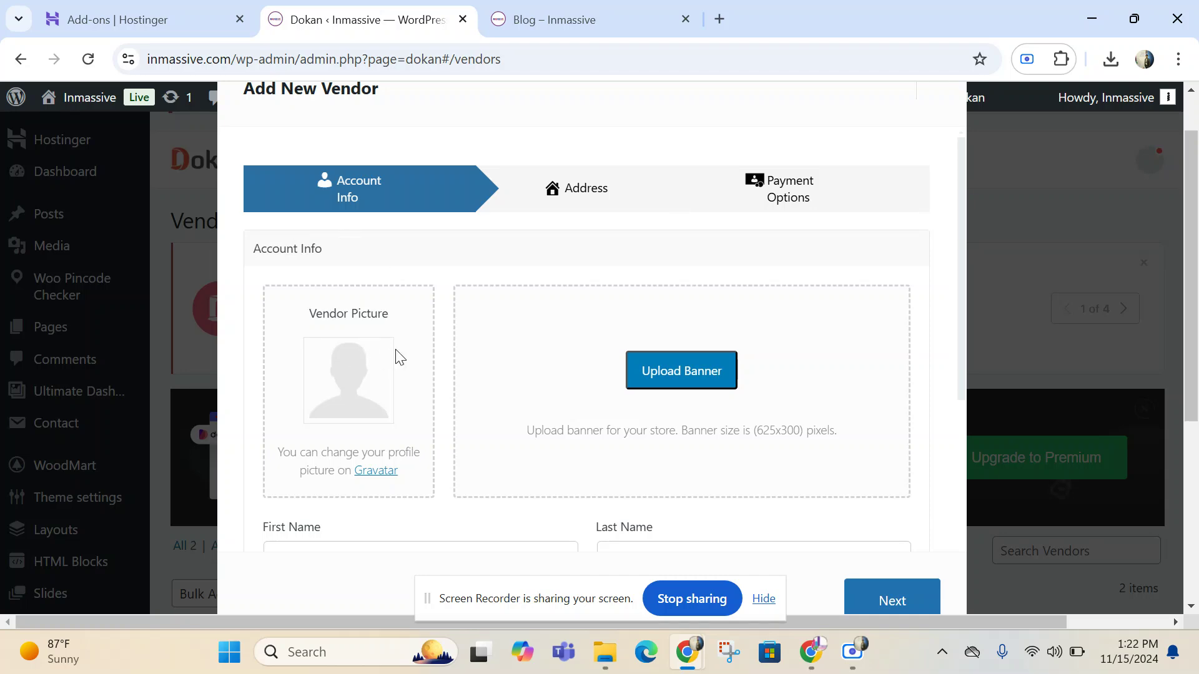
scroll(685, 347, "down", 5)
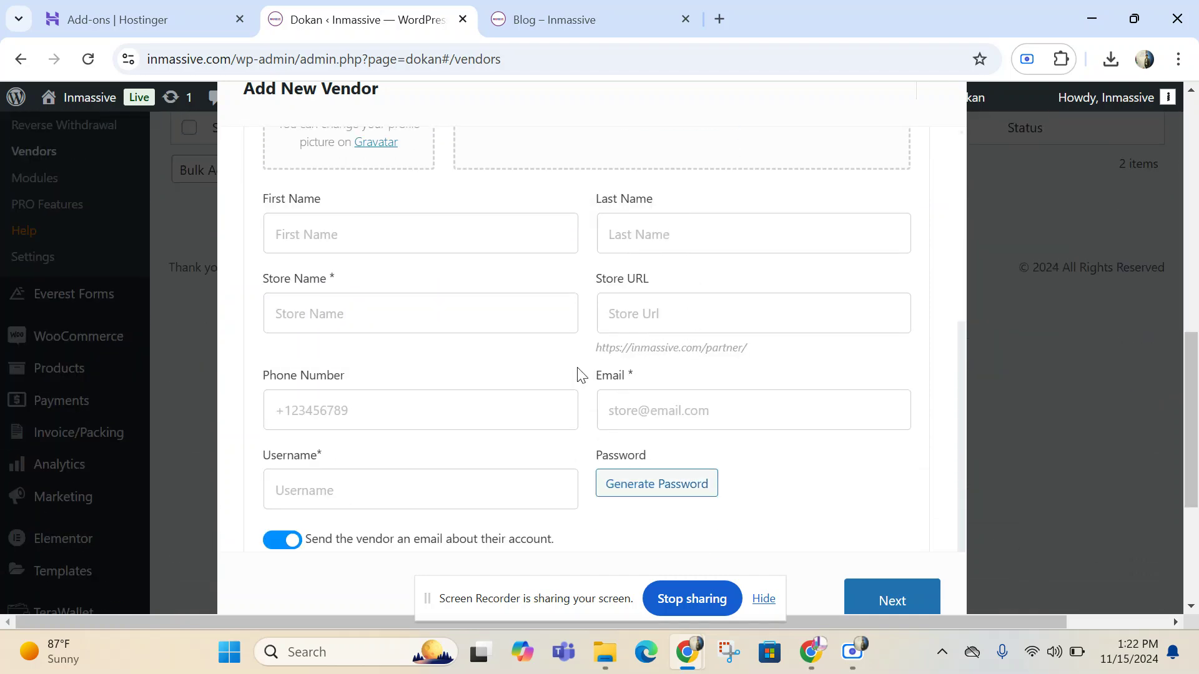
scroll(797, 305, "up", 5)
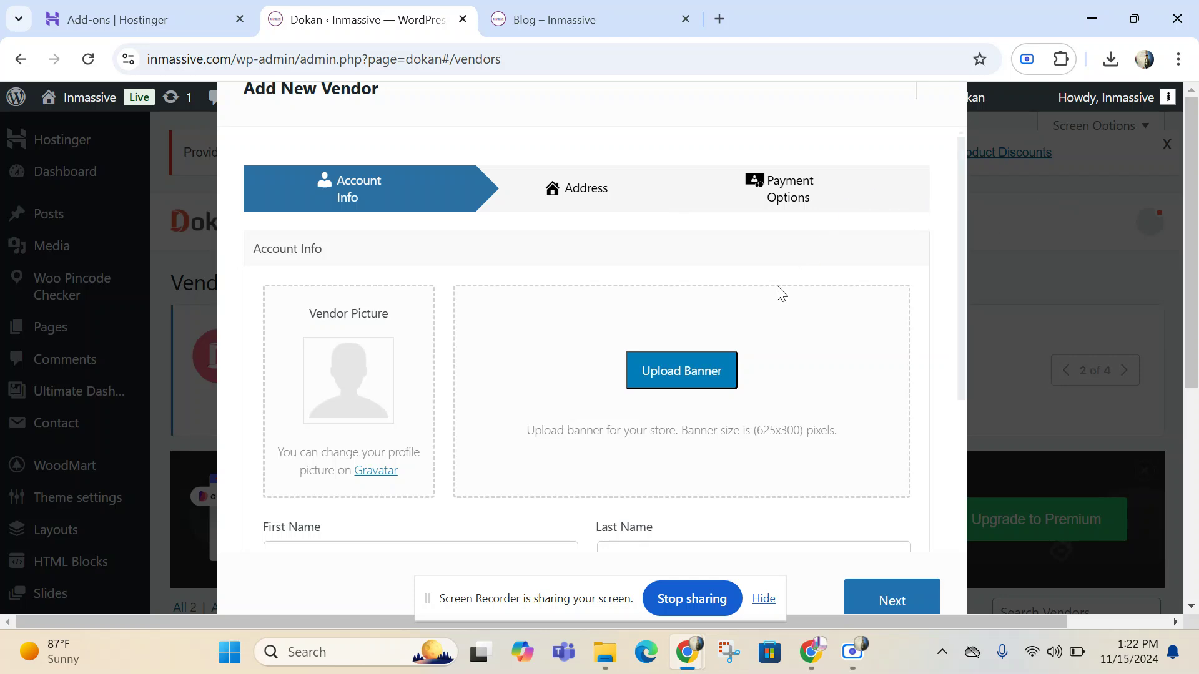
scroll(1026, 386, "down", 1)
scroll(1025, 385, "down", 8)
scroll(1025, 384, "up", 9)
Reduce the browser zoom to 90% and close the new vendor form without adding anyone.
left_click(1178, 59)
left_click(1052, 484)
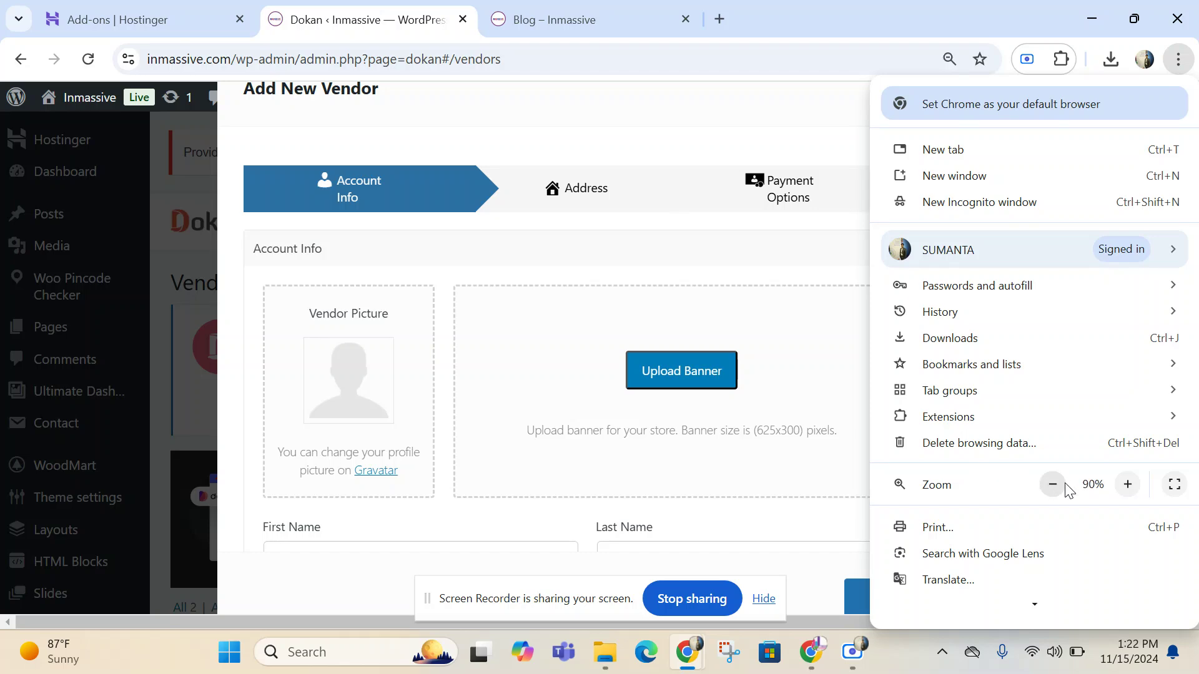
left_click(769, 148)
left_click(907, 101)
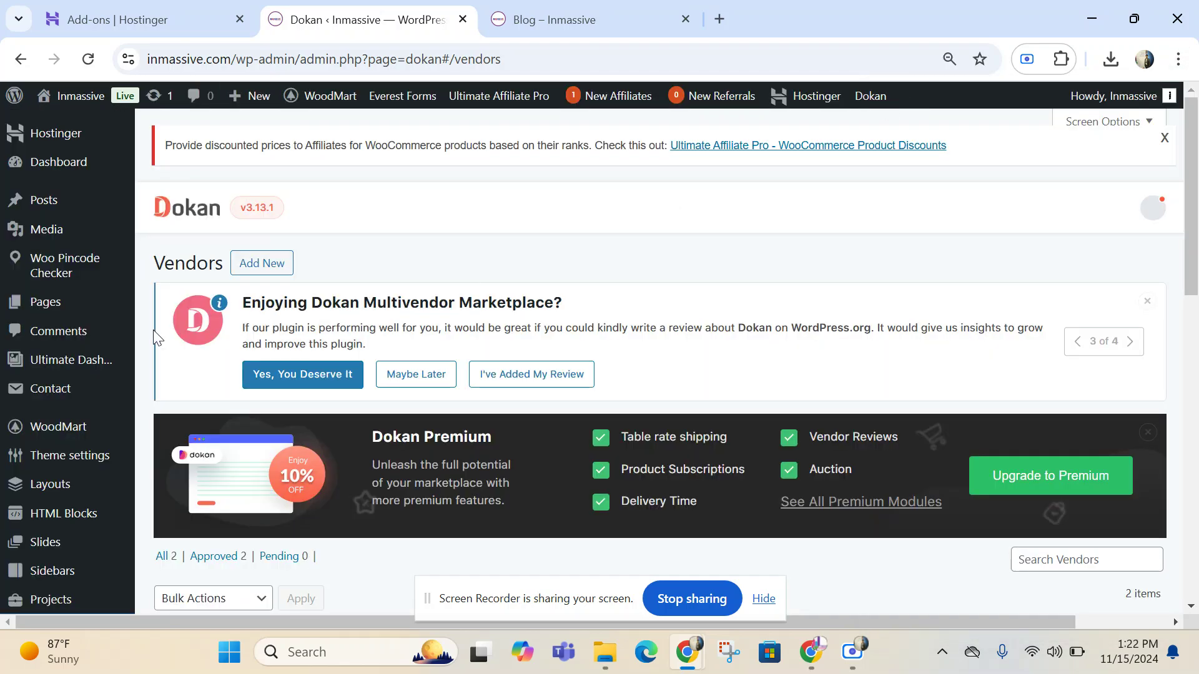
Open Dokan's withdrawal requests to check the pending ones.
scroll(79, 343, "down", 7)
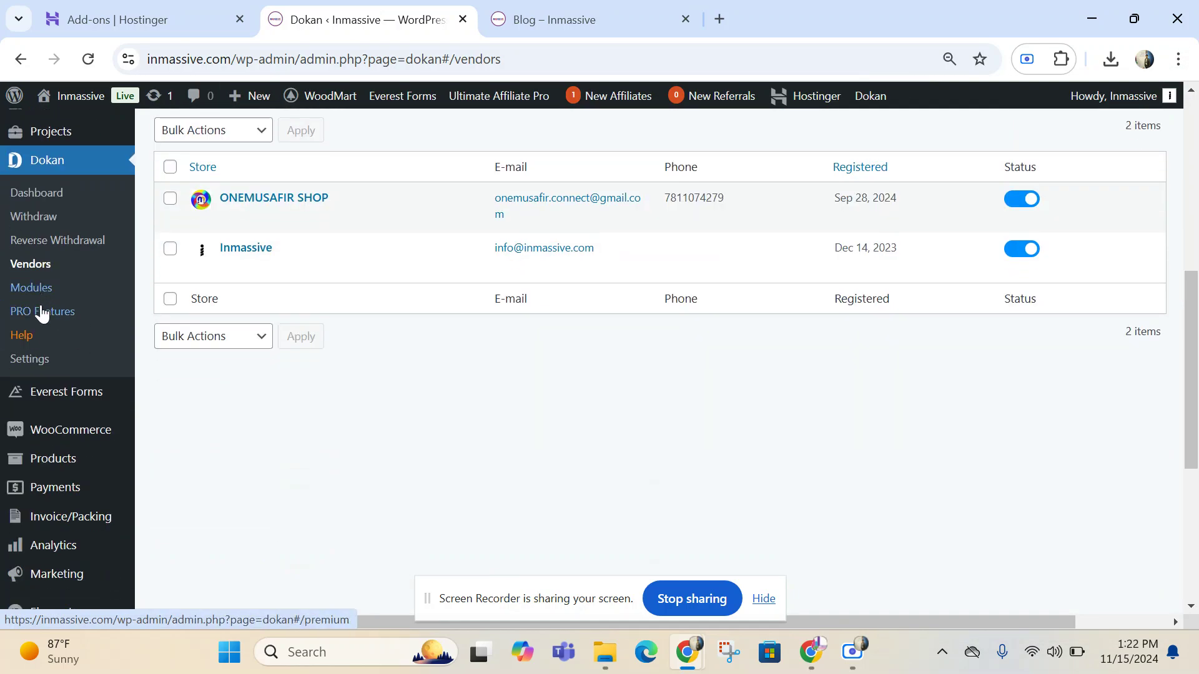
left_click(35, 217)
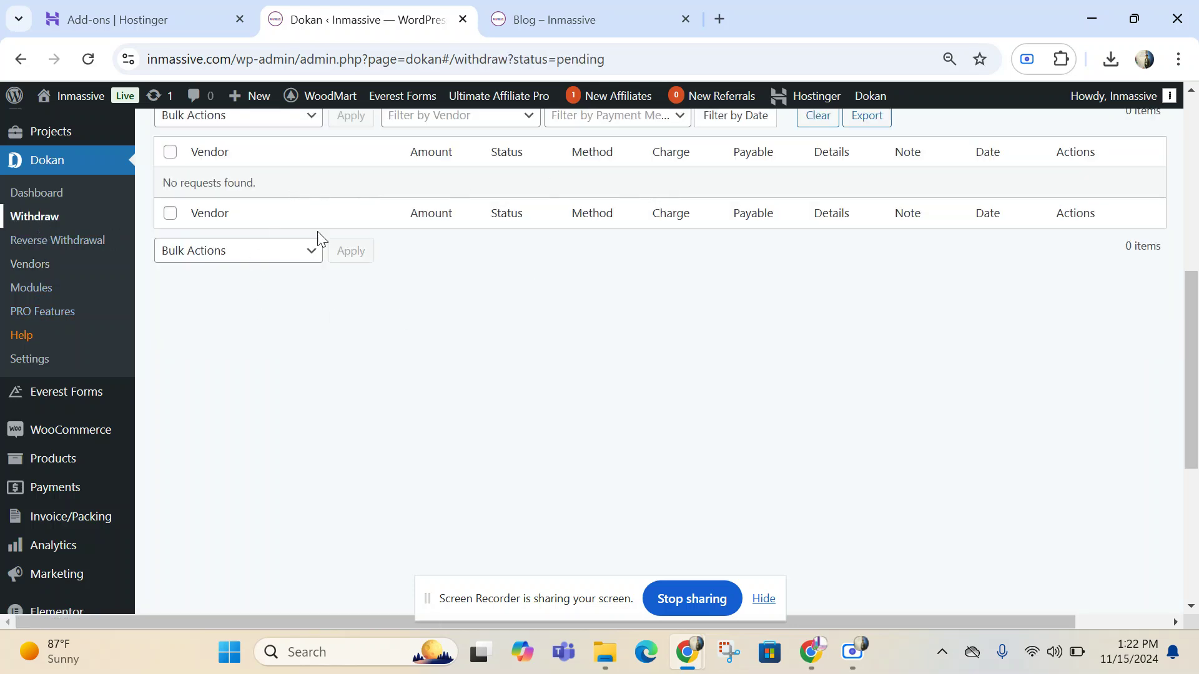
Open the list of all forms in Everest Forms and look through its entries.
mouse_move(73, 402)
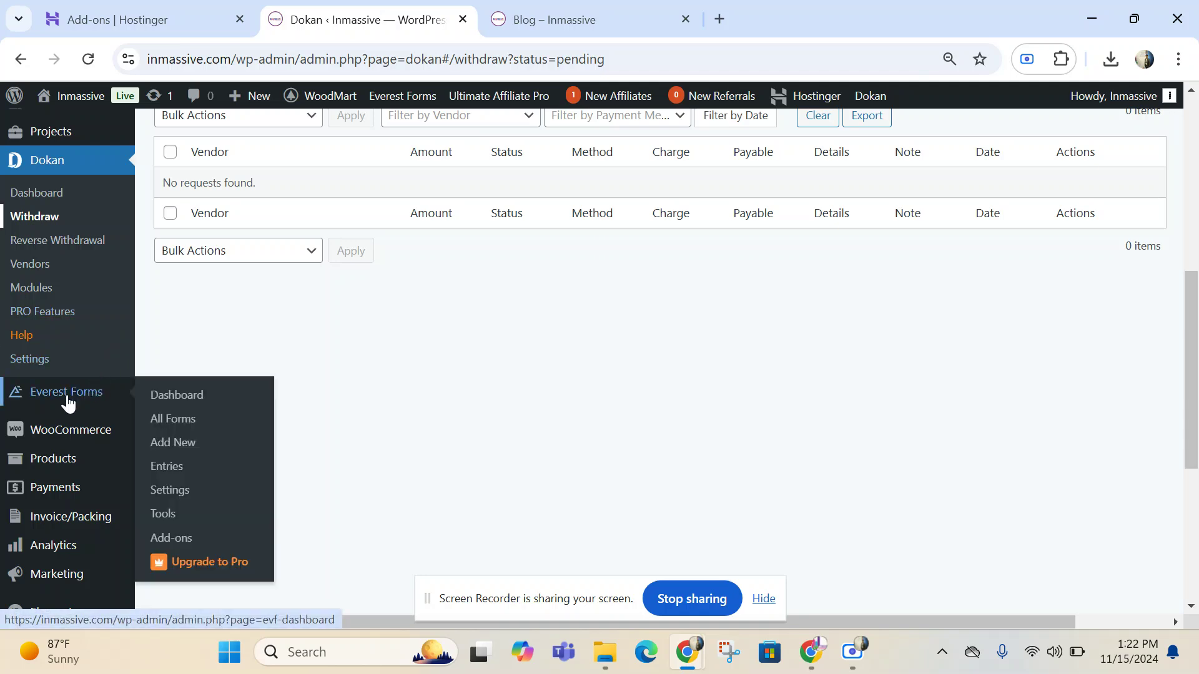
left_click(166, 419)
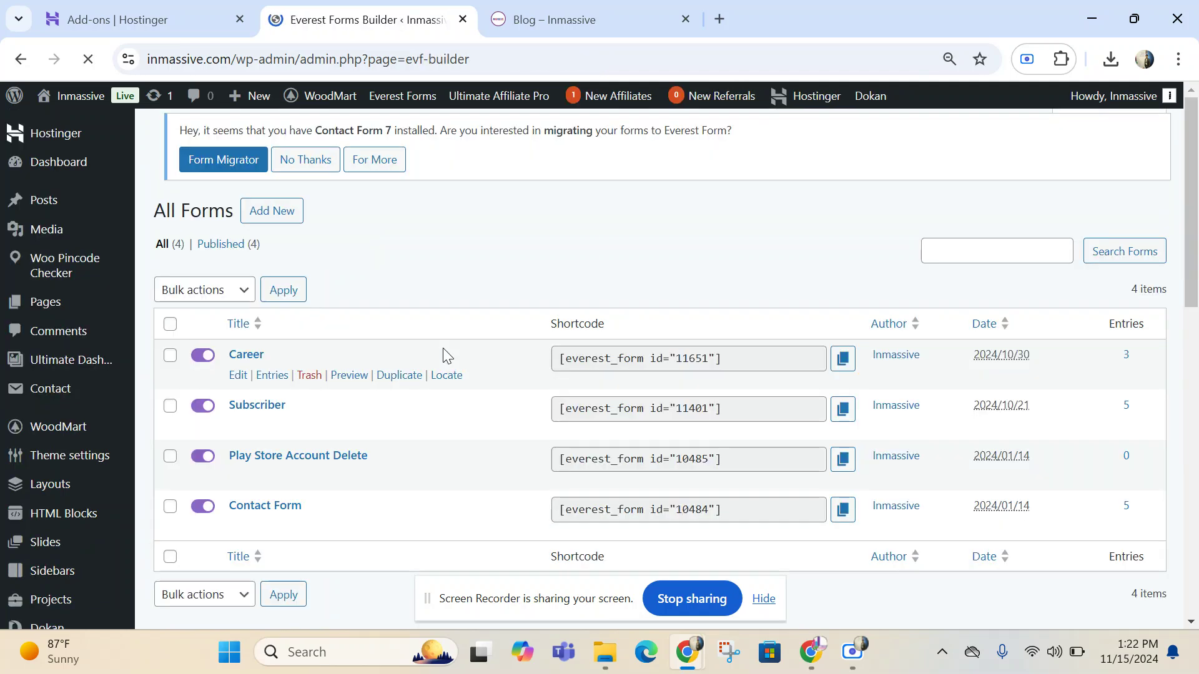
scroll(442, 286, "down", 3)
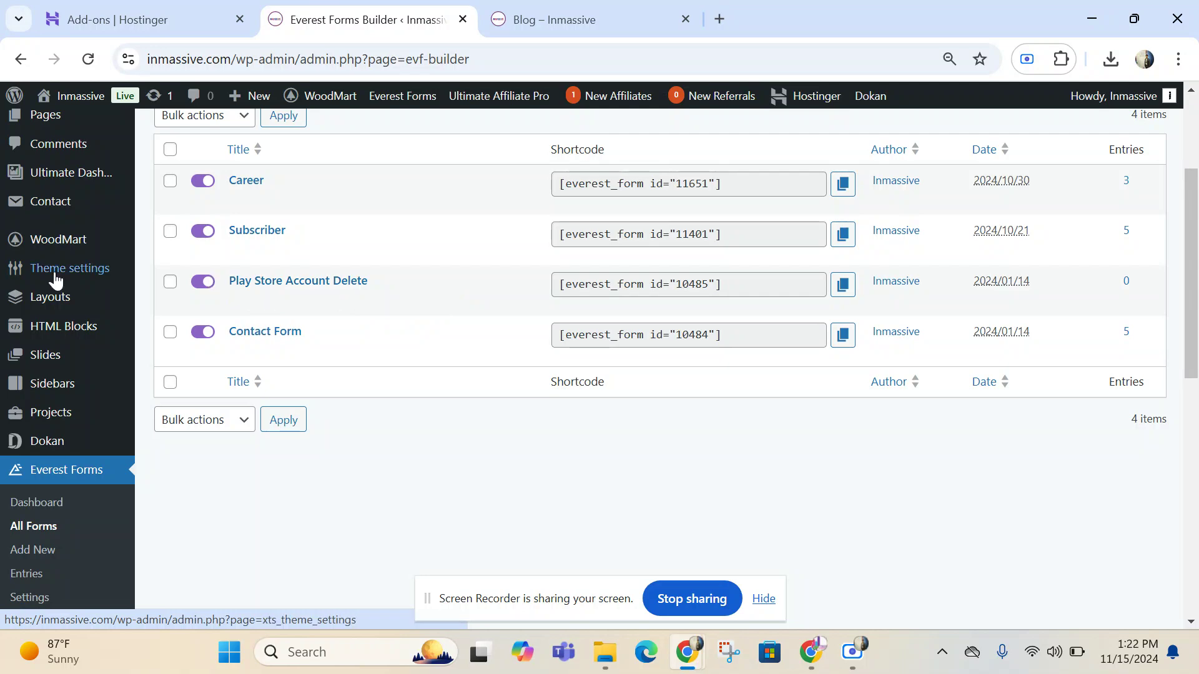
Open the WooCommerce orders list, preview the first order's billing, shipping and product details, and close the preview.
scroll(38, 278, "down", 6)
mouse_move(65, 343)
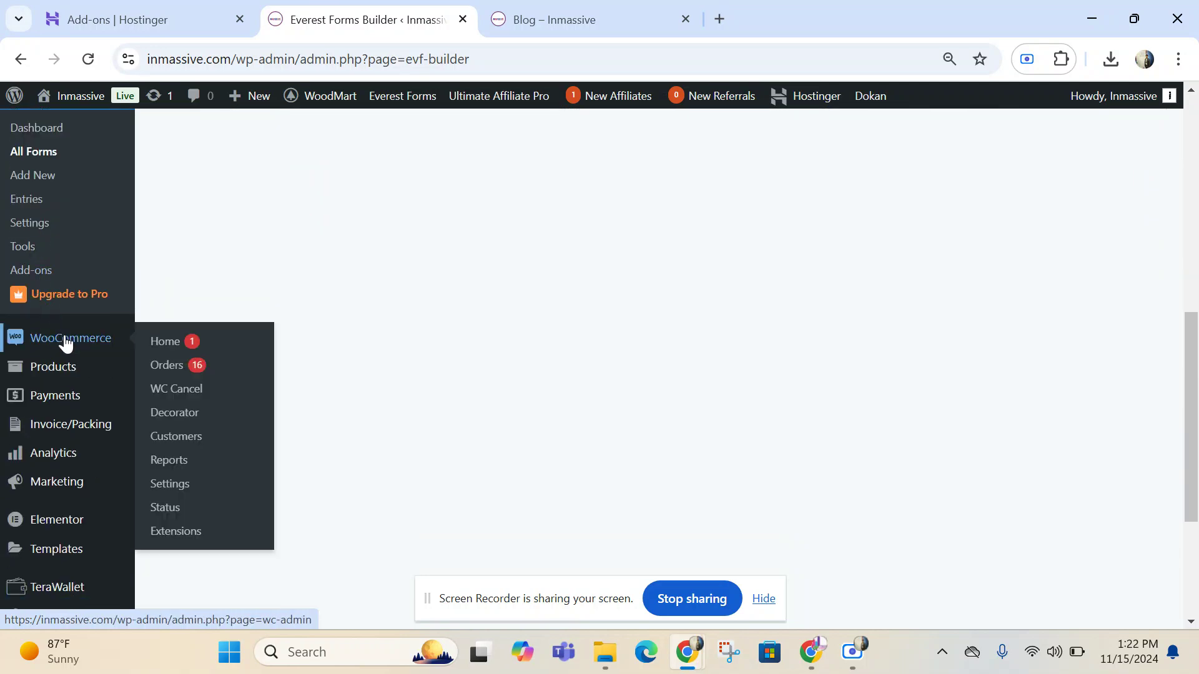
left_click(182, 368)
scroll(616, 332, "down", 11)
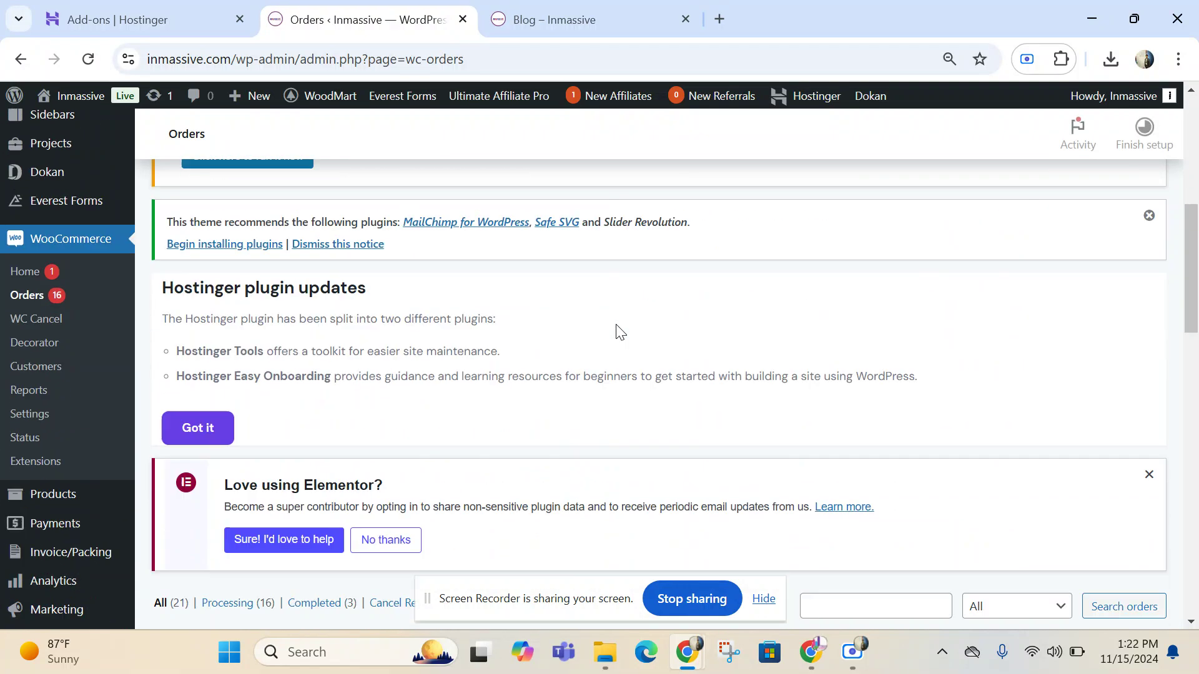
scroll(617, 334, "up", 1)
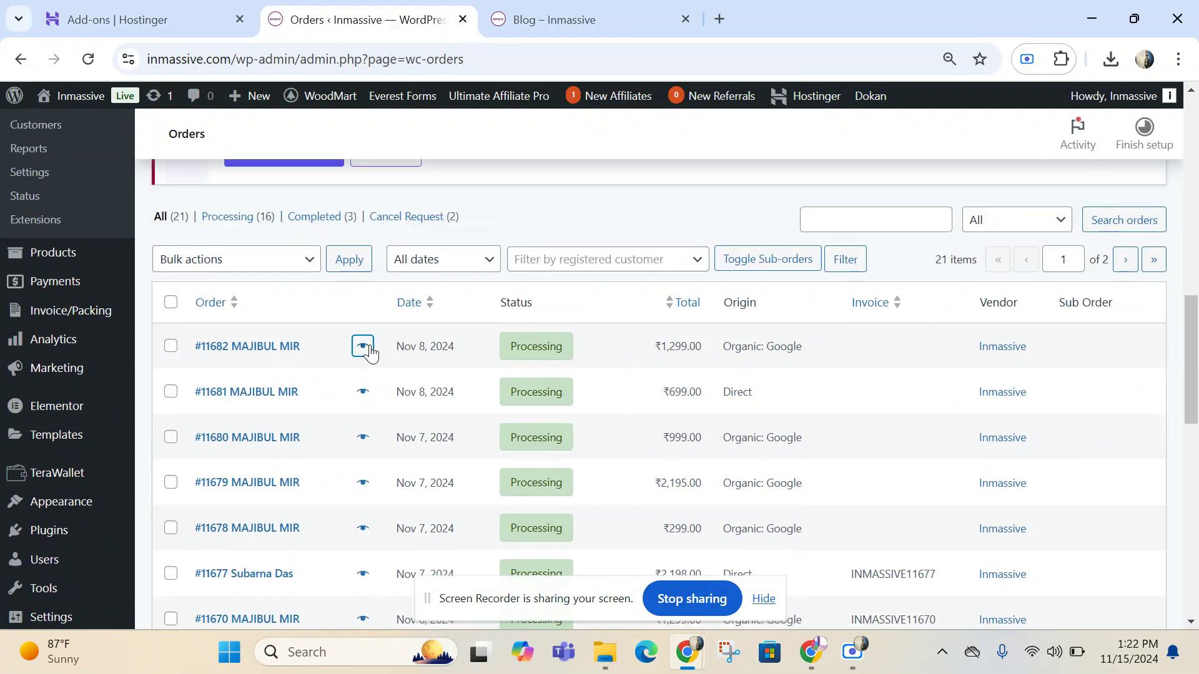
left_click(368, 349)
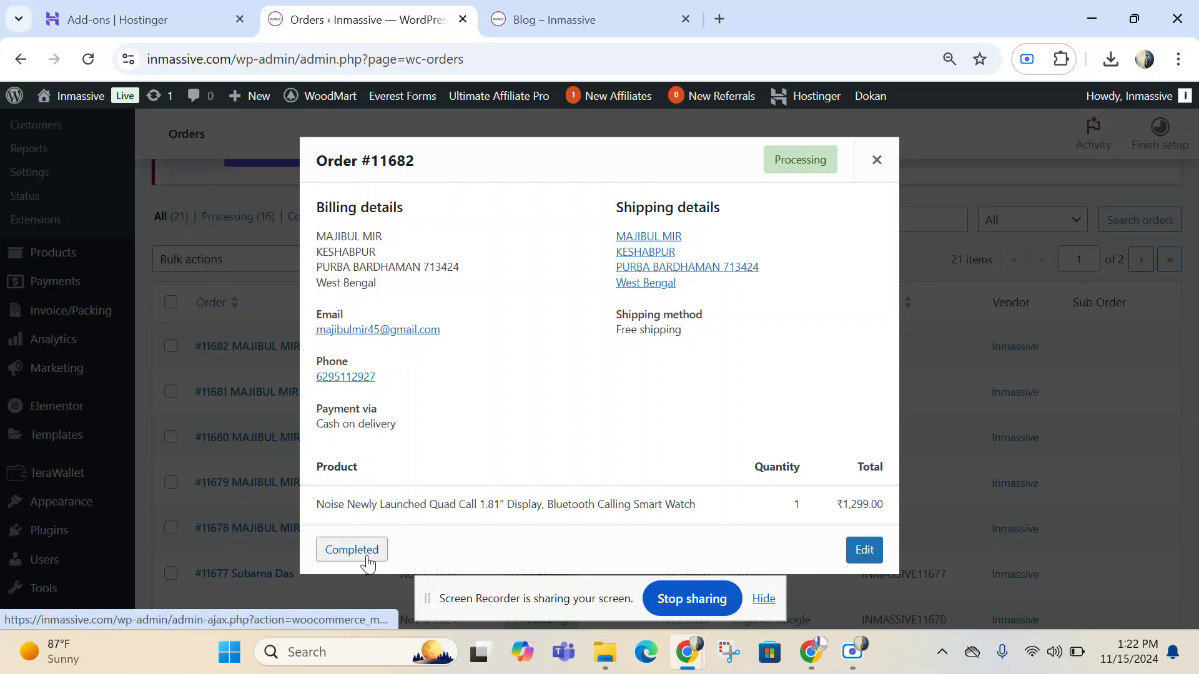
left_click(877, 161)
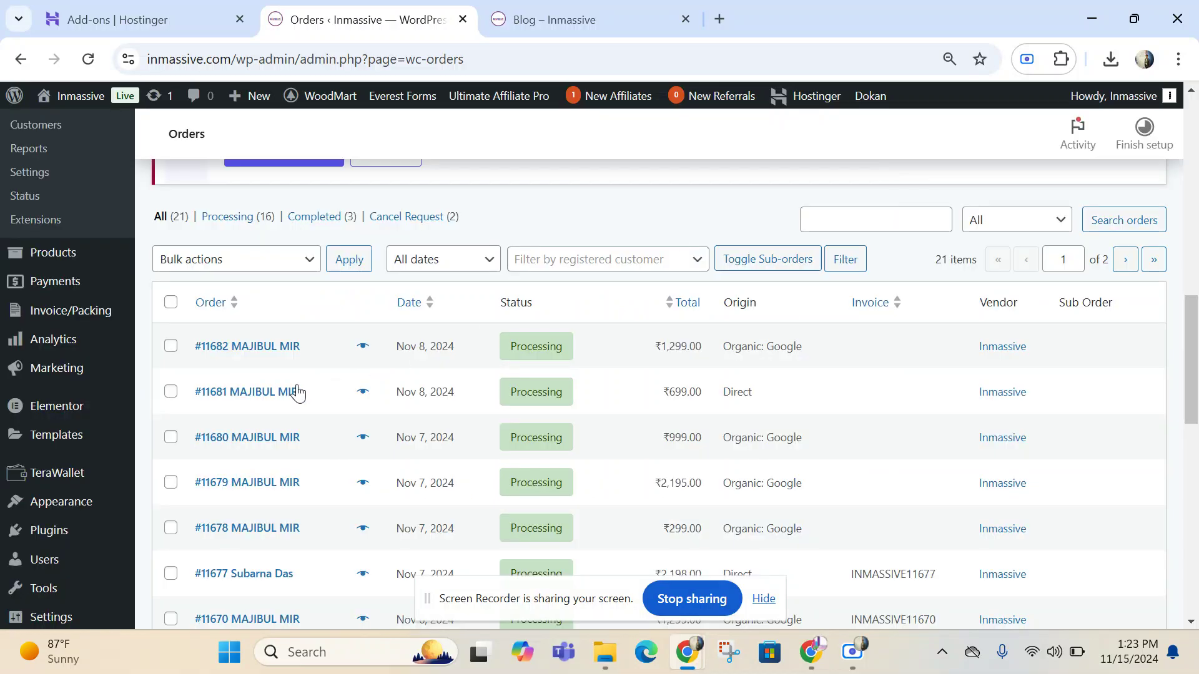
Open the newest WooCommerce order and view its available status options without changing the status.
left_click(274, 348)
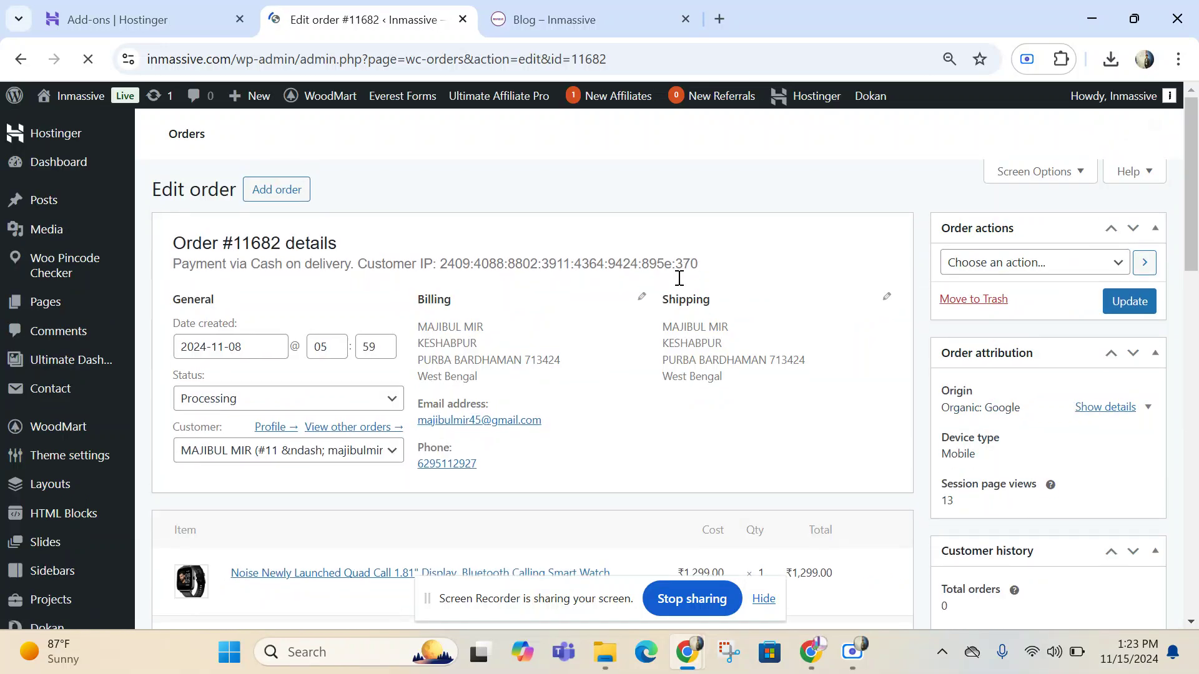
scroll(662, 297, "down", 10)
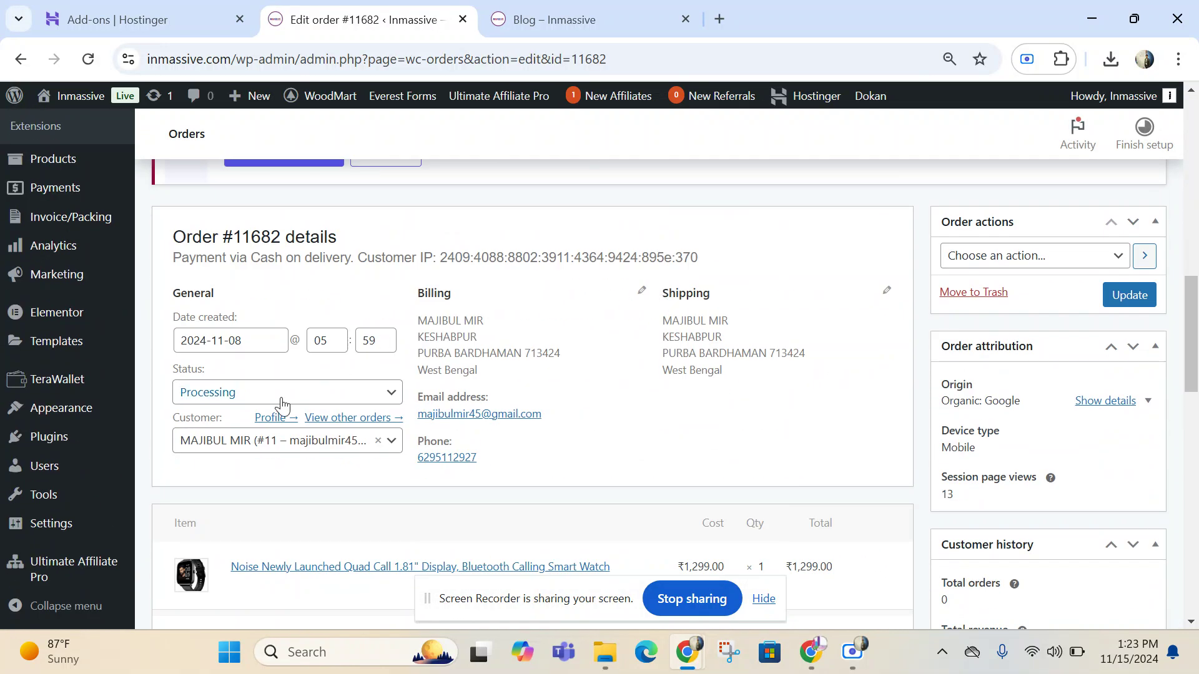
left_click(283, 403)
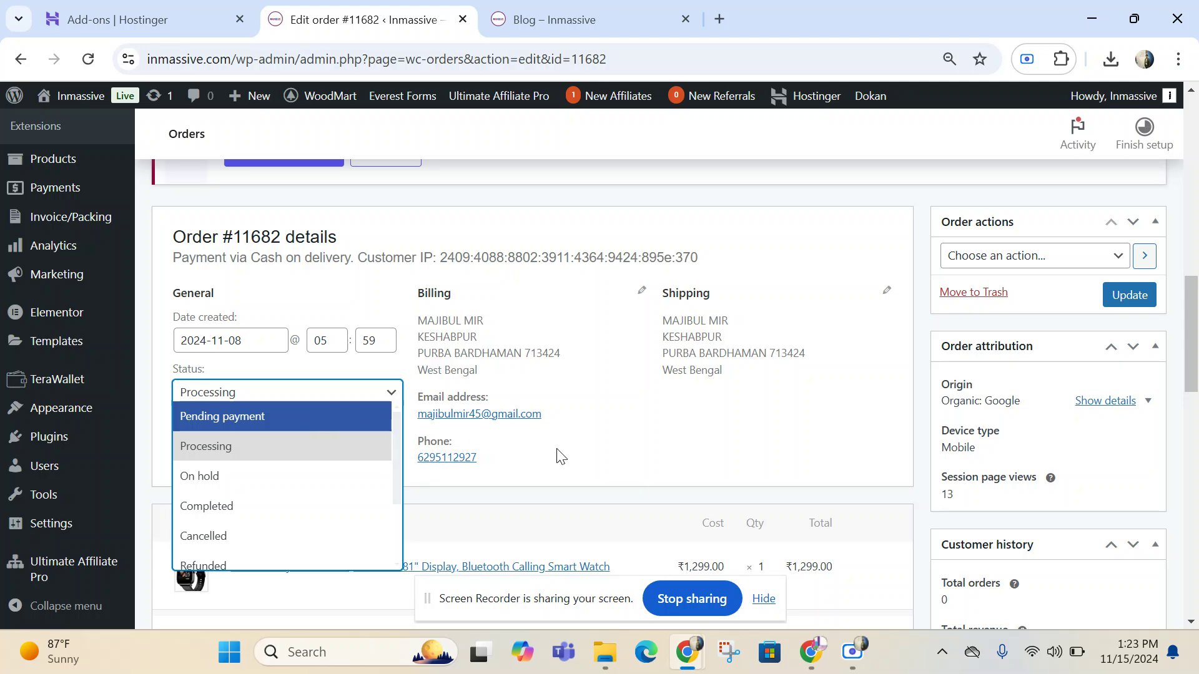
left_click(639, 461)
Open WooCommerce's WC Cancel page and review the customers' cancellation requests and their available actions.
scroll(434, 372, "up", 5)
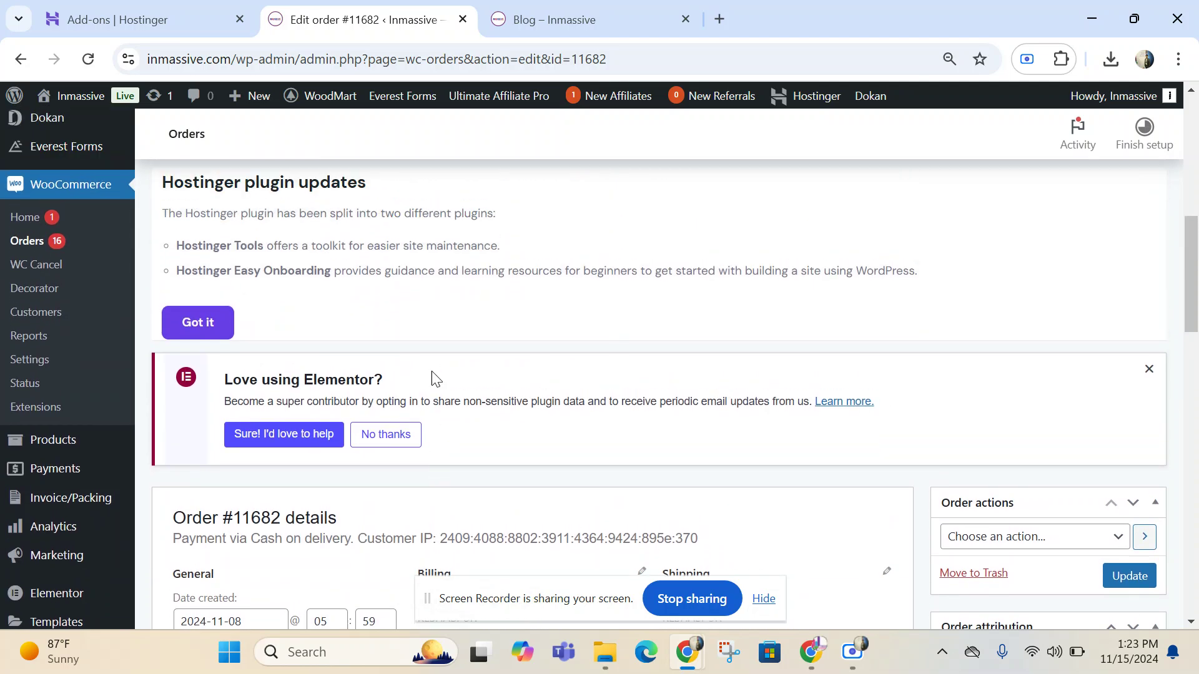
left_click(50, 264)
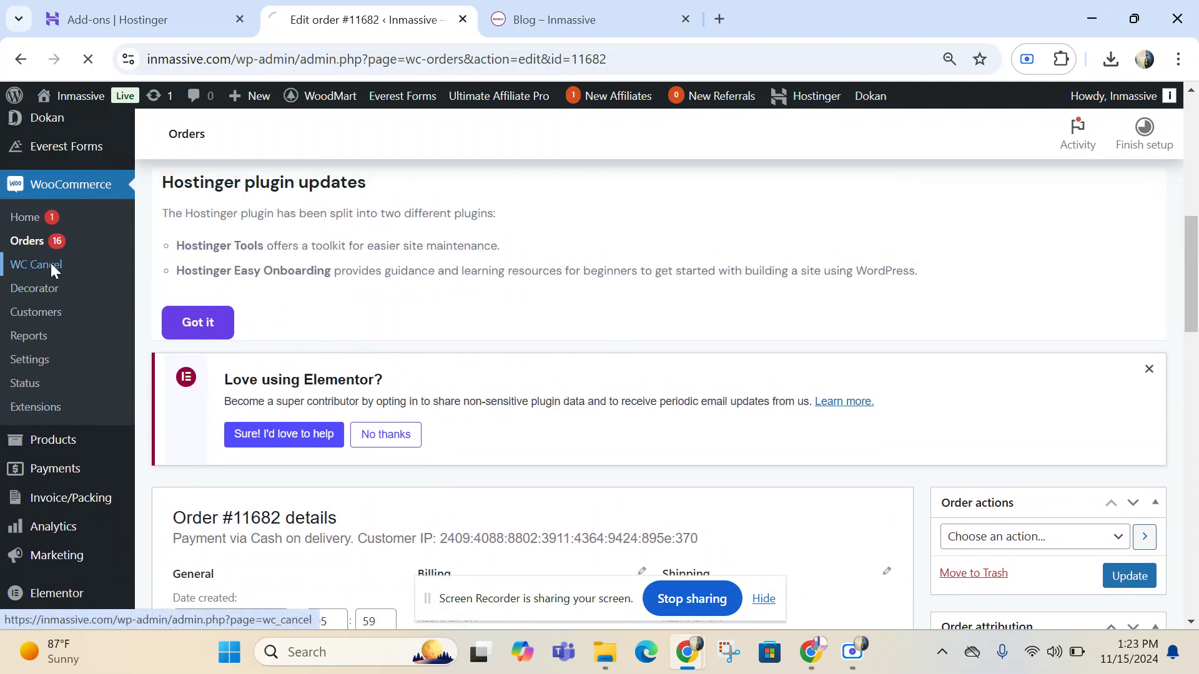
scroll(666, 251, "down", 15)
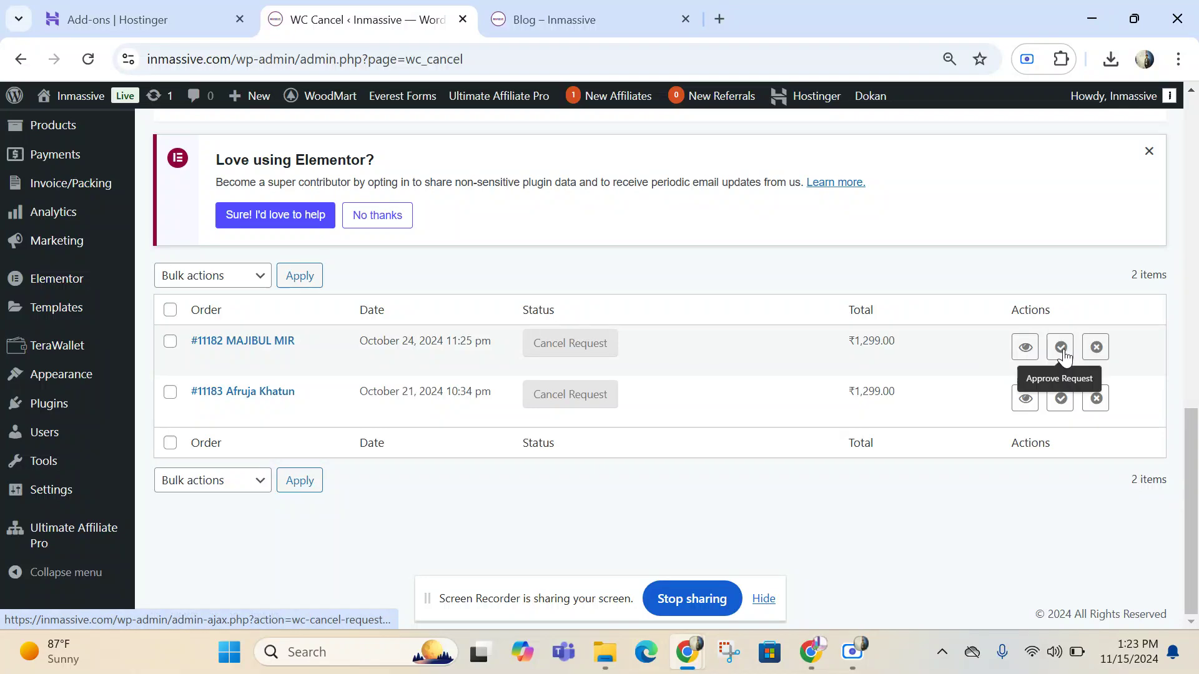
scroll(386, 322, "up", 1)
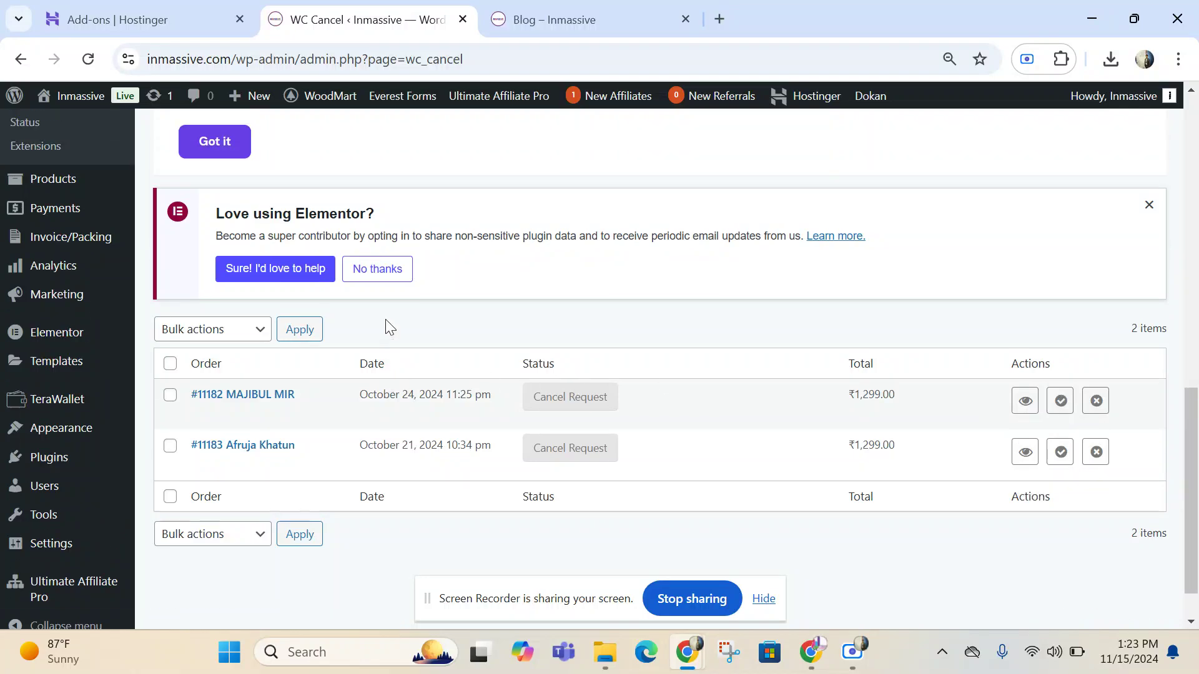
scroll(387, 326, "up", 2)
Open the list of all products and look through its entries.
left_click(65, 313)
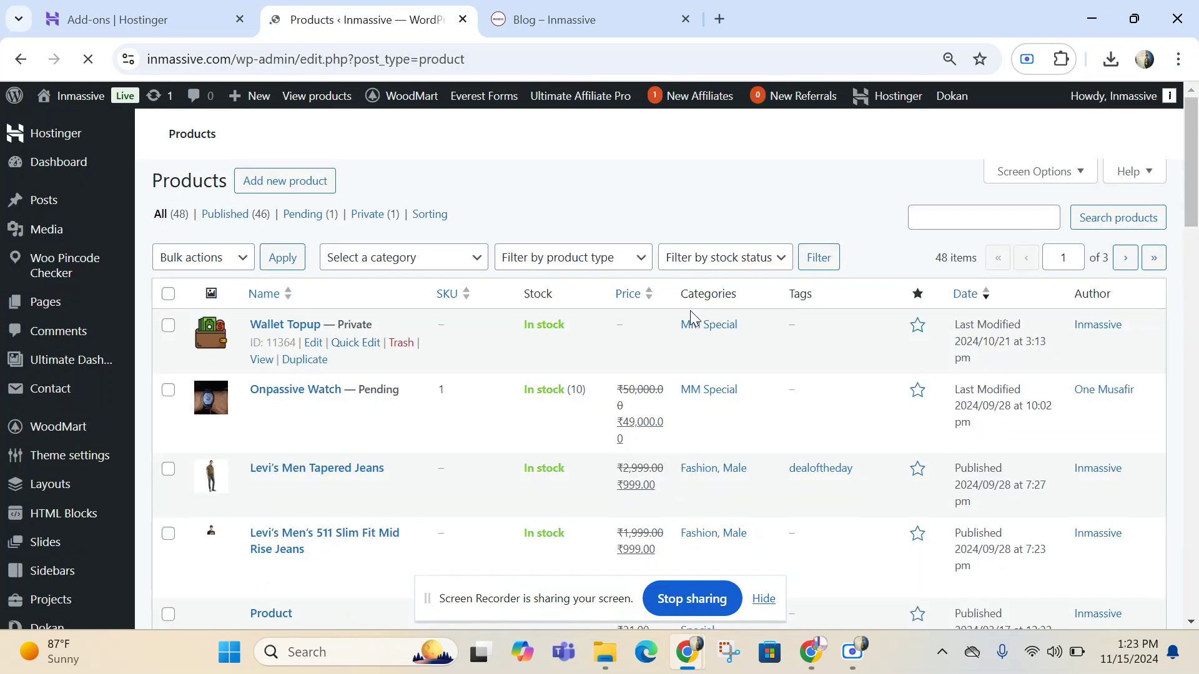
scroll(441, 299, "down", 5)
scroll(442, 300, "down", 15)
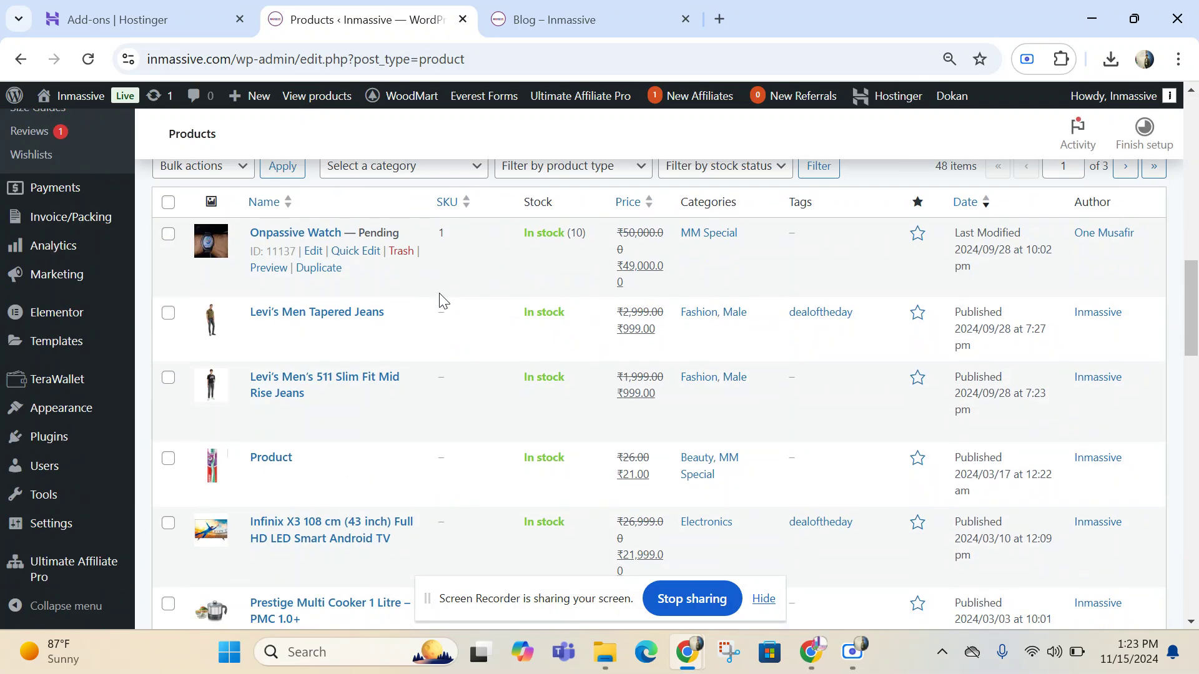
scroll(399, 369, "up", 20)
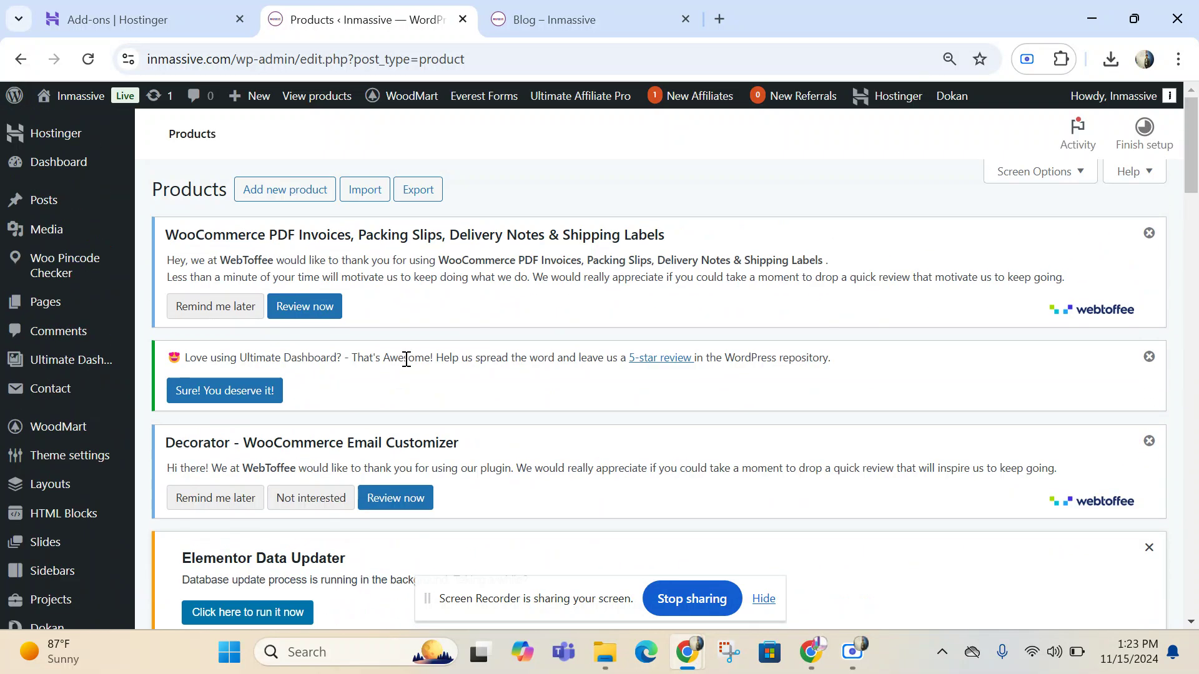
Start a new product and name it Test Product.
left_click(297, 195)
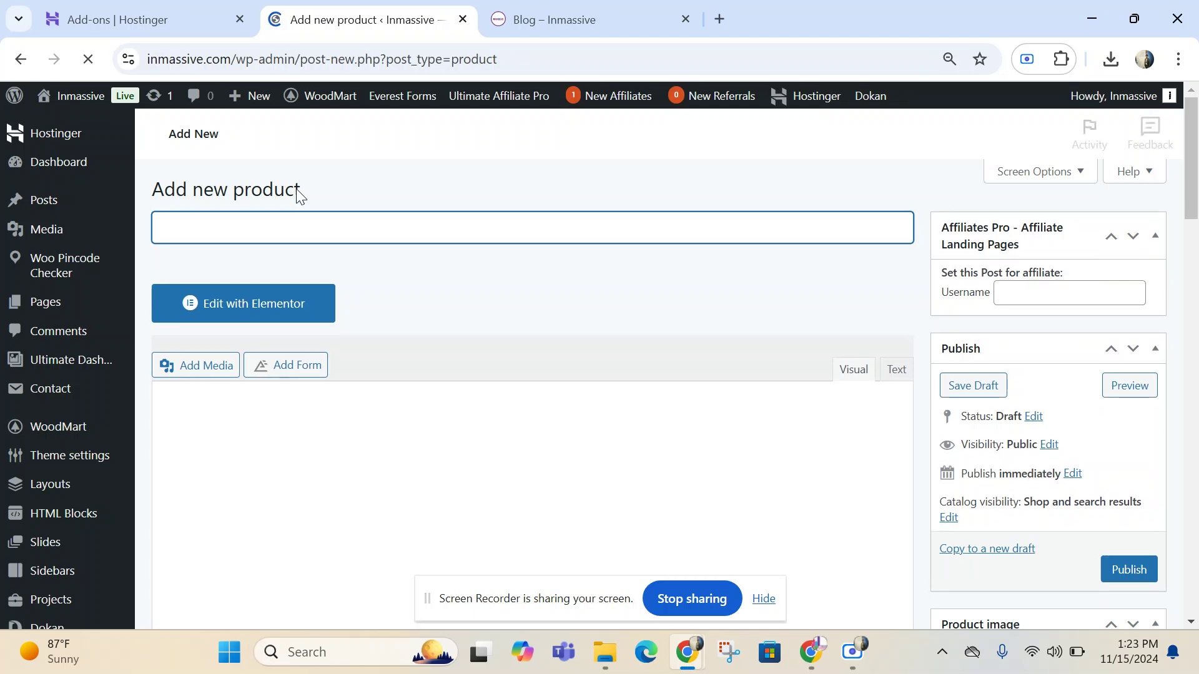
scroll(554, 201, "down", 3)
scroll(554, 200, "down", 10)
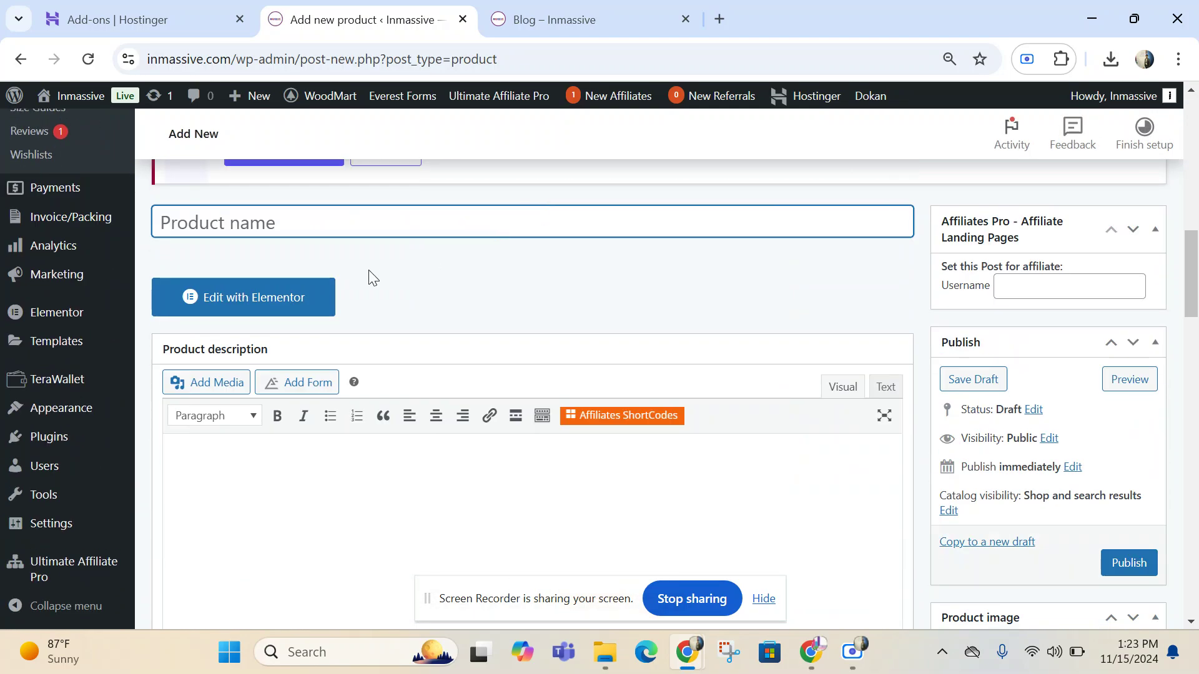
type("Test Product")
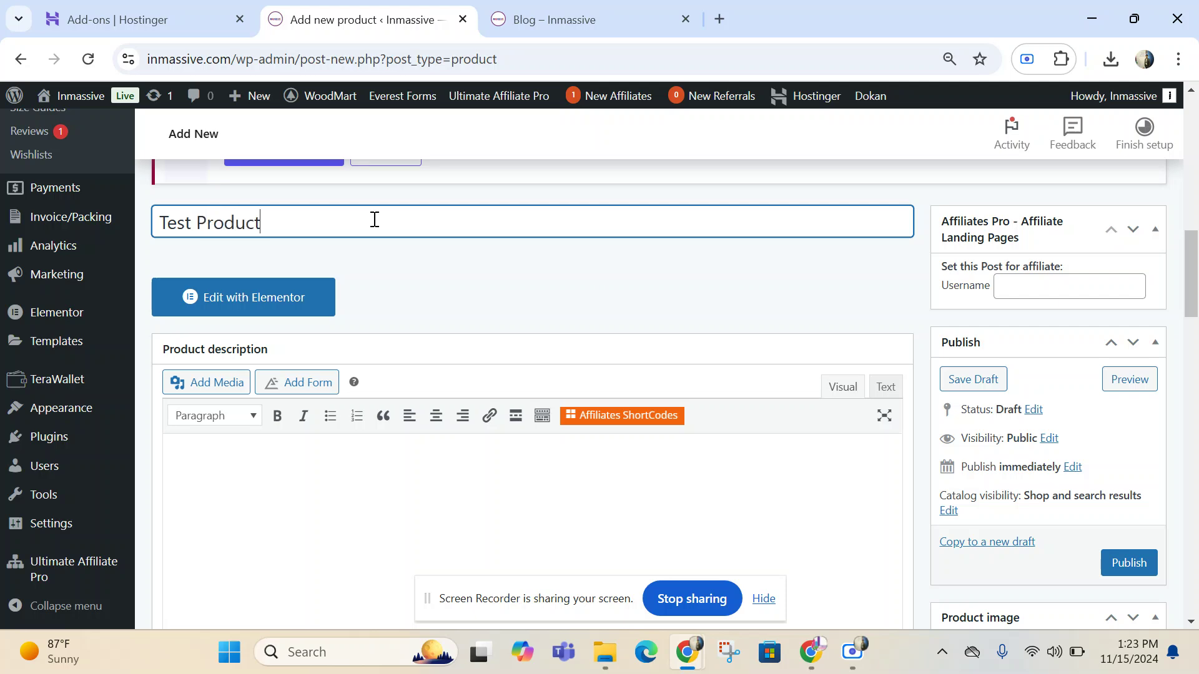
Copy the product name into the main product description.
key("ctrl+a")
key("ctrl+c")
scroll(348, 294, "down", 3)
left_click(329, 375)
key("ctrl+v")
Set the product's regular price to 200 and its sale price to 180.
scroll(352, 367, "down", 4)
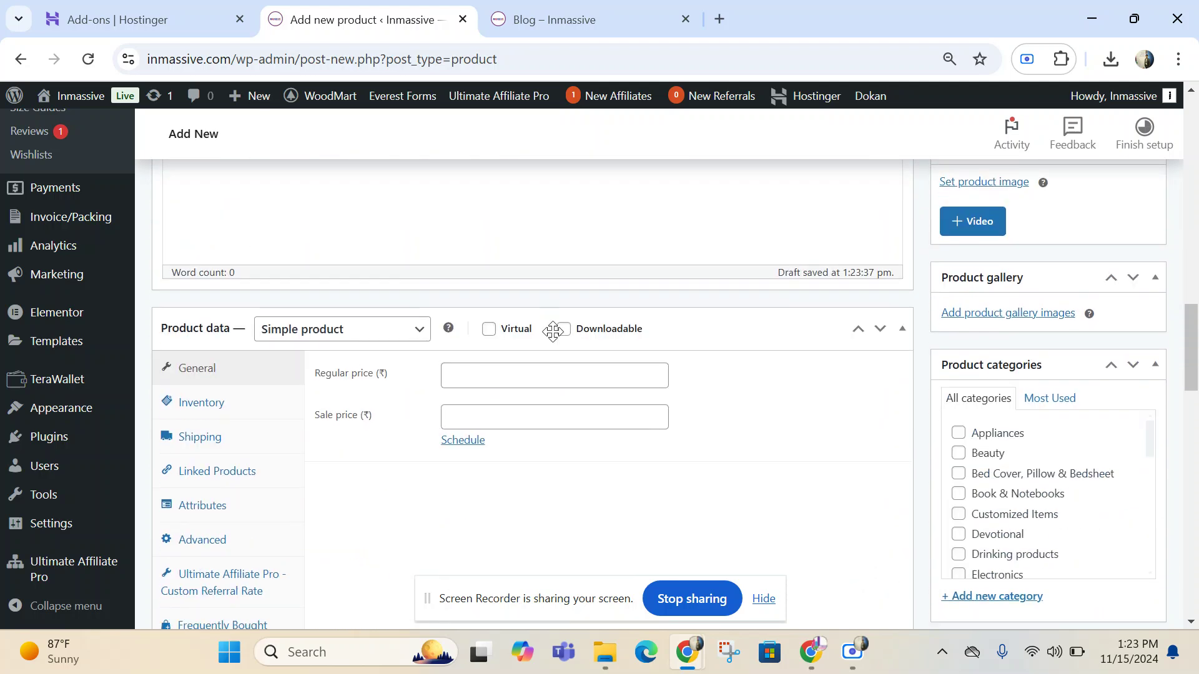
left_click(471, 377)
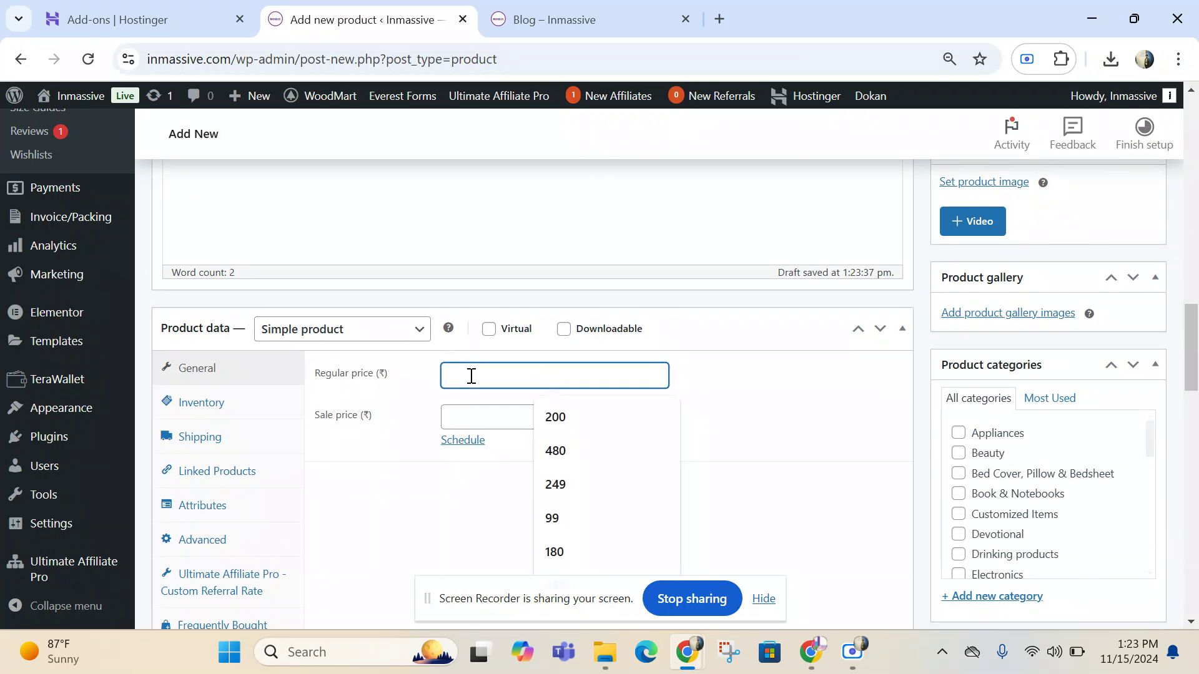
left_click(595, 415)
left_click(503, 412)
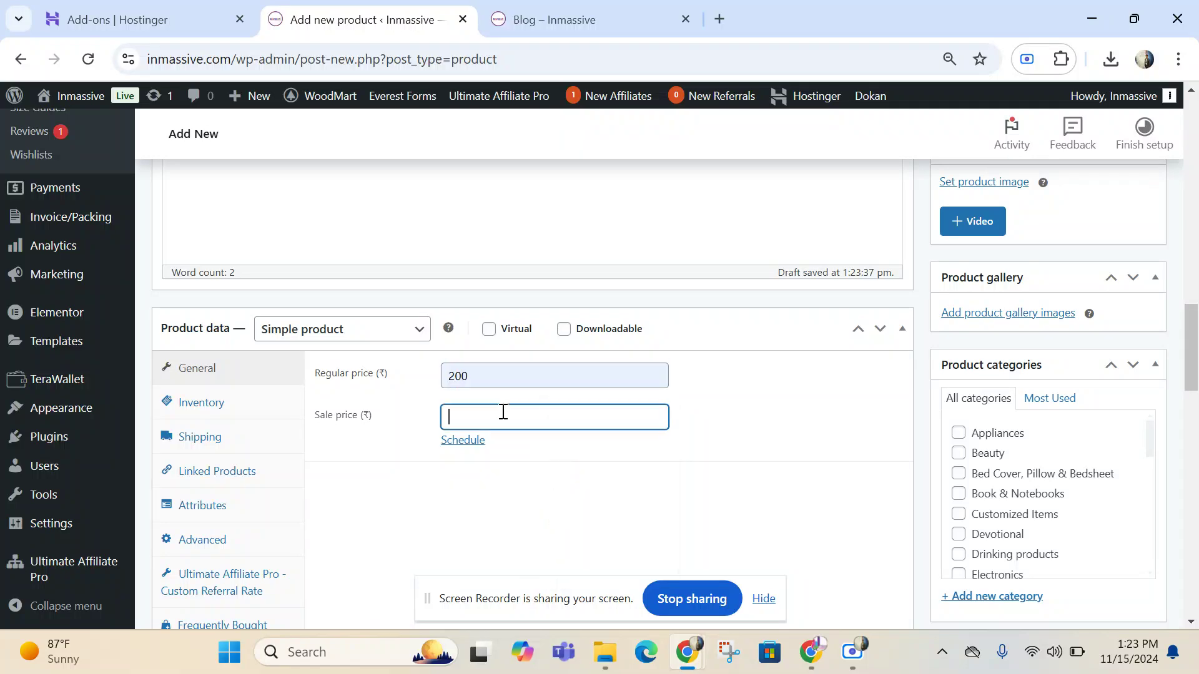
left_click(516, 494)
Paste Test Product as the product short description.
scroll(587, 442, "down", 3)
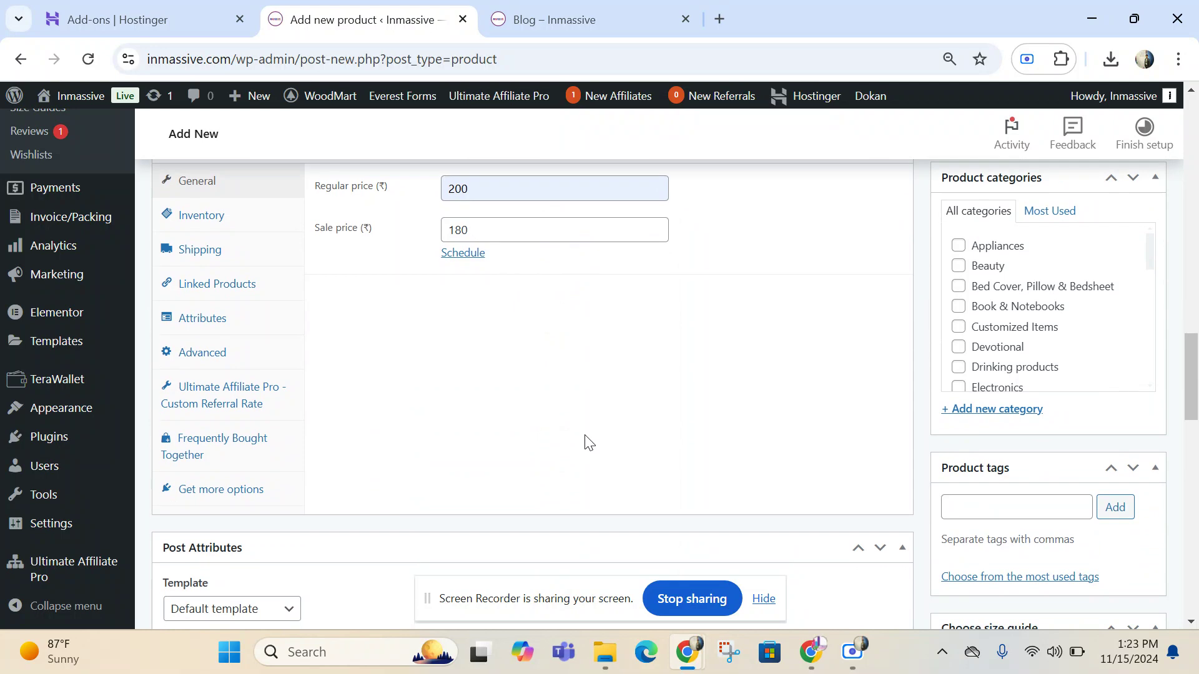
scroll(587, 442, "down", 6)
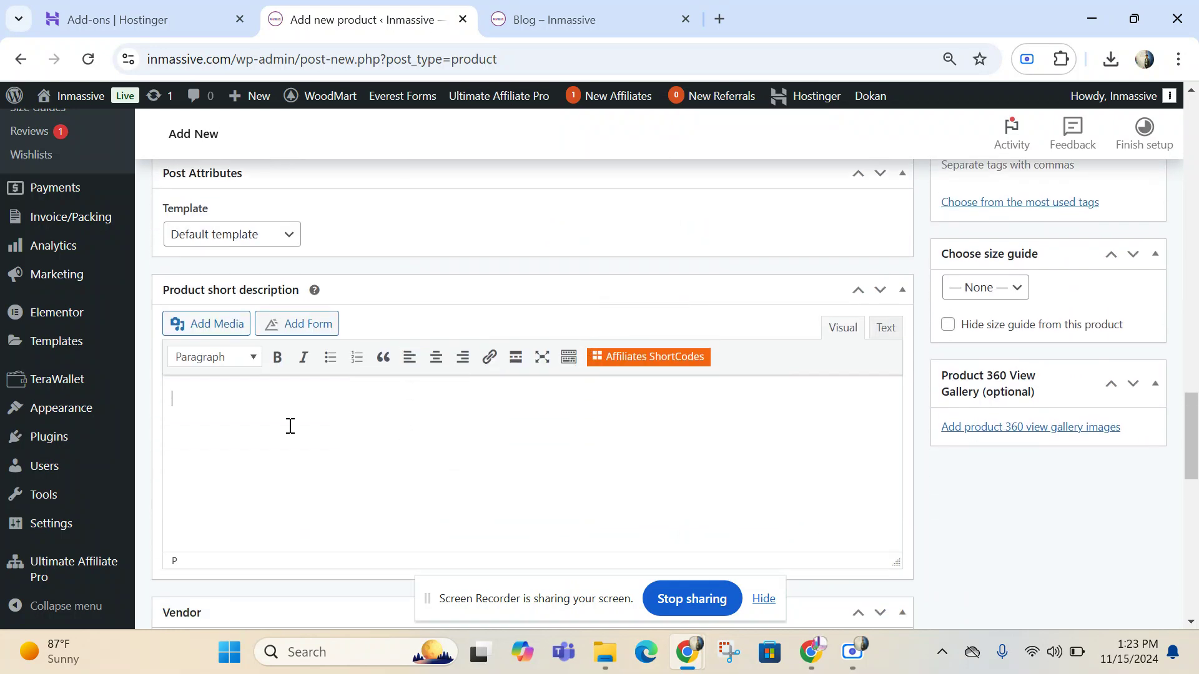
key("ctrl+v")
Open the Daniel Wellington women's watch from the Shop page of the Inmassive storefront.
left_click(570, 15)
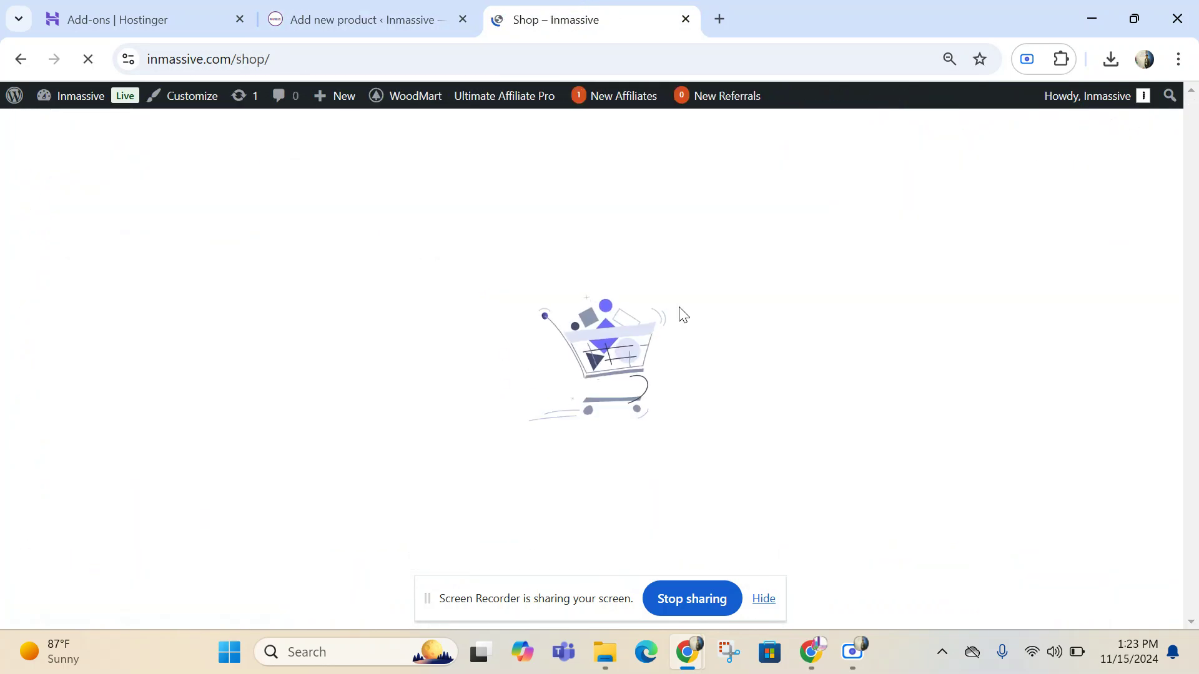
scroll(677, 313, "down", 5)
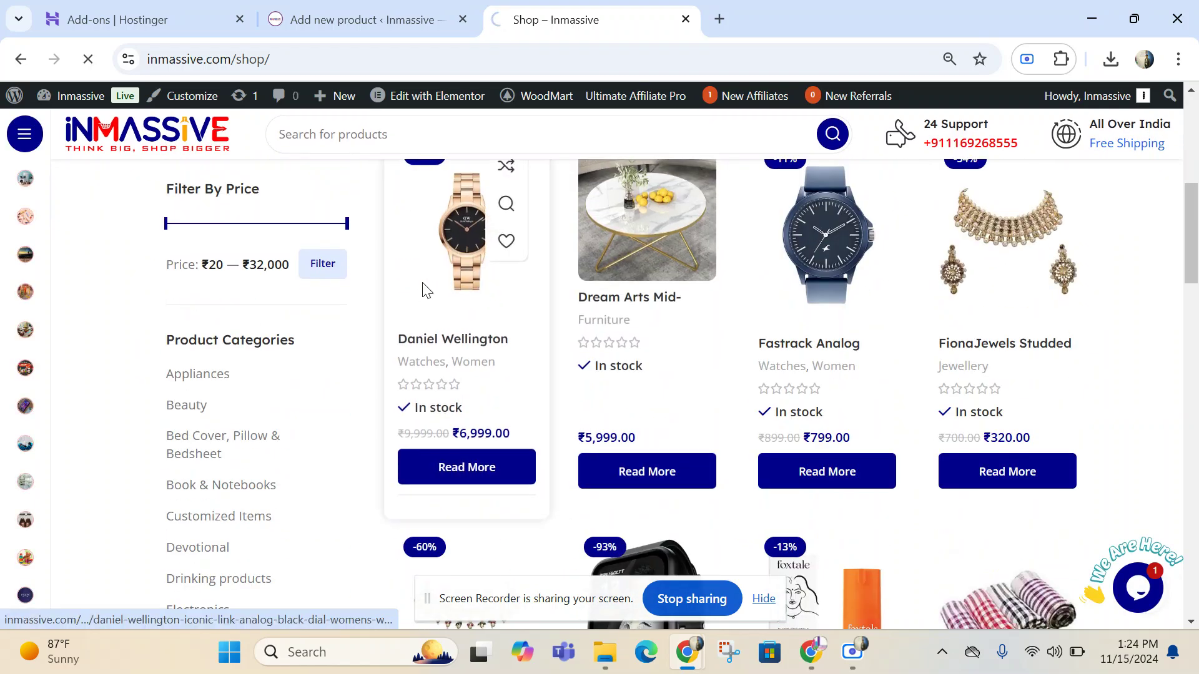
scroll(730, 367, "down", 1)
left_click_drag(588, 262, 1006, 343)
left_click(804, 340)
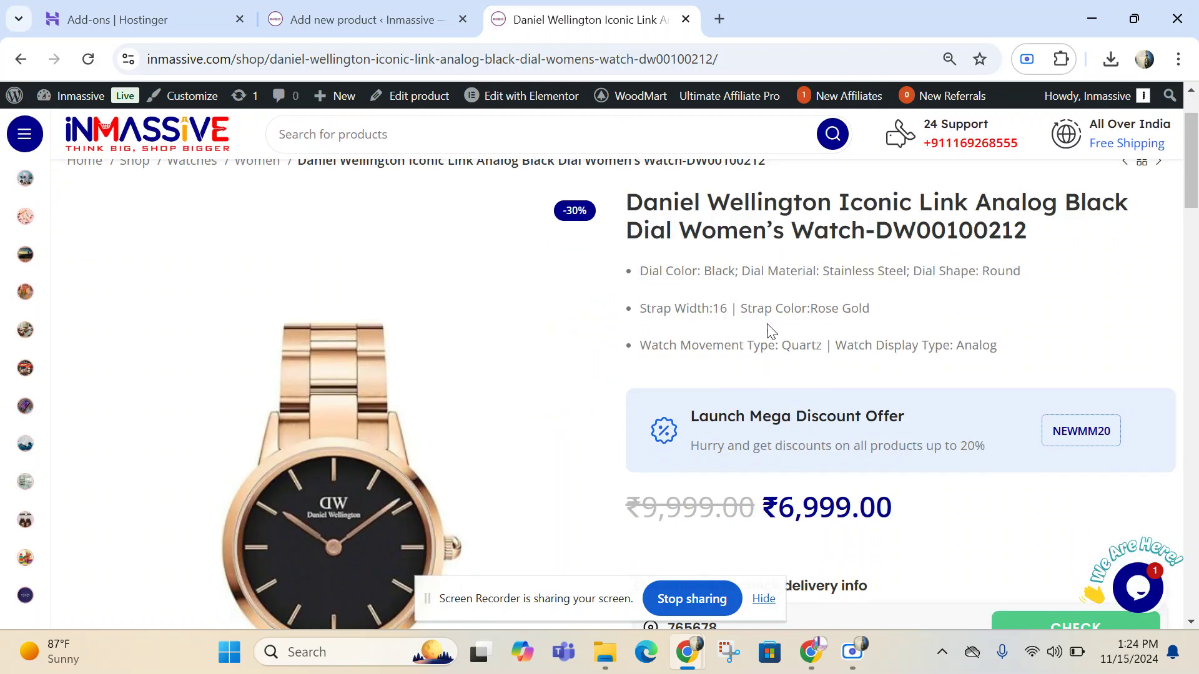
Examine where the short description and the full description are displayed on the watch's product page.
left_click_drag(639, 283, 1063, 378)
left_click_drag(641, 270, 1018, 361)
scroll(949, 325, "down", 3)
scroll(874, 281, "up", 3)
left_click(848, 266)
scroll(843, 281, "down", 7)
scroll(840, 295, "down", 5)
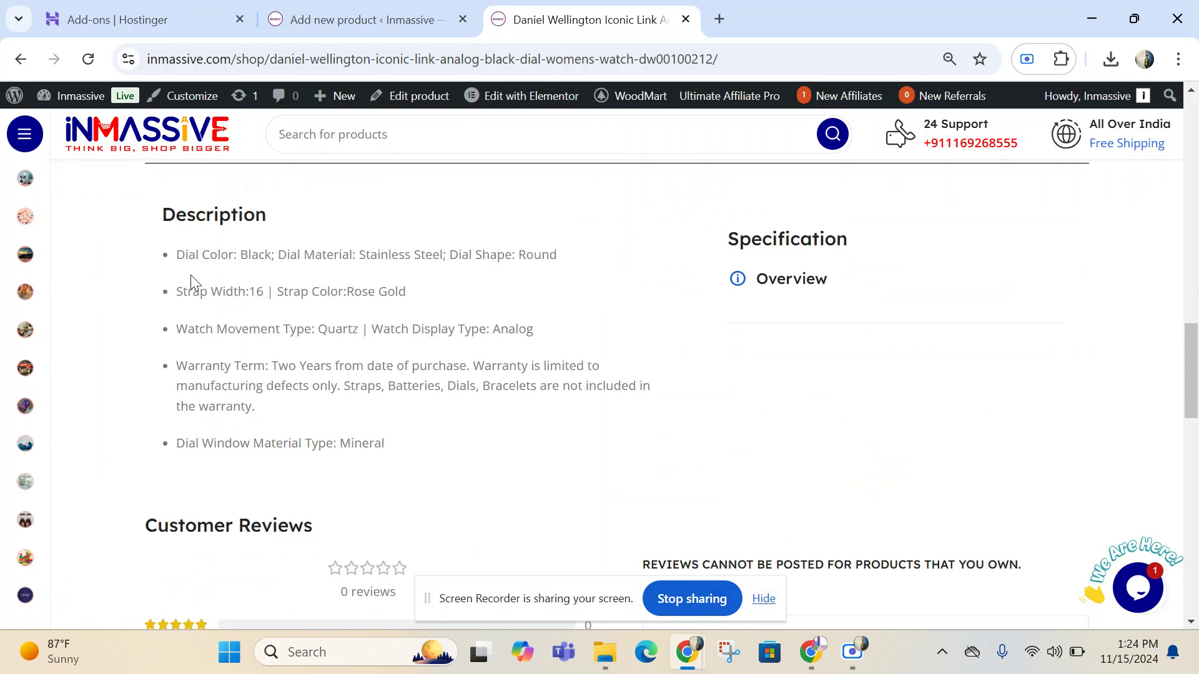
left_click_drag(194, 266, 422, 462)
left_click(427, 460)
scroll(430, 458, "up", 3)
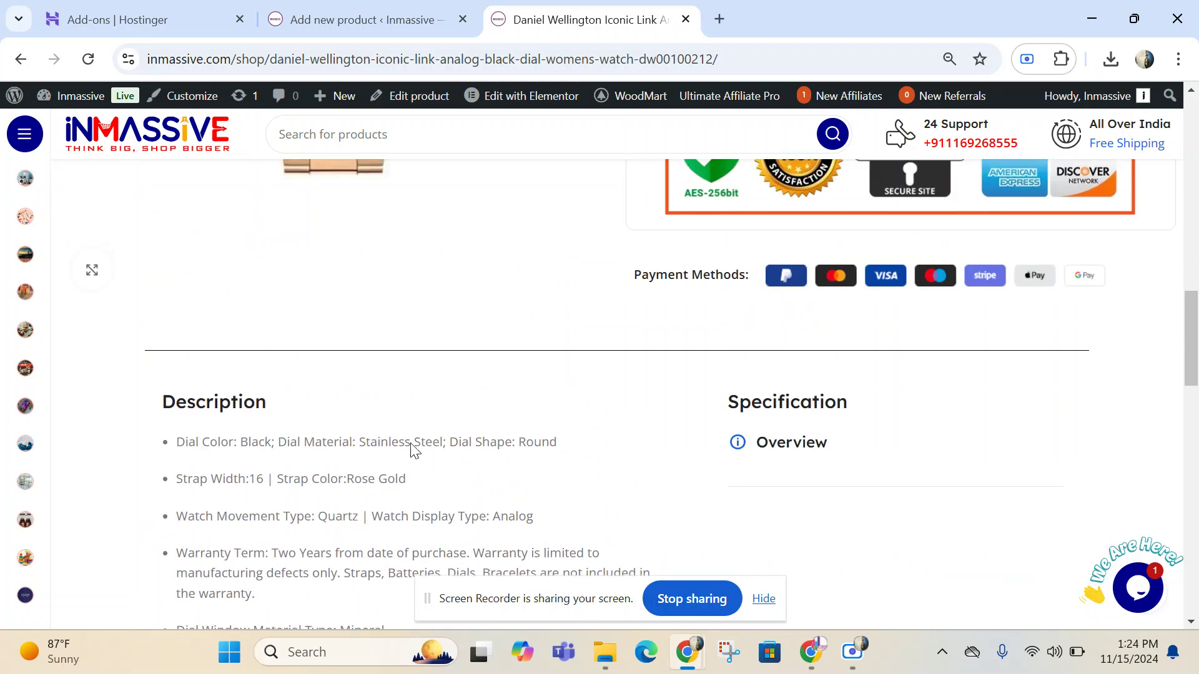
scroll(427, 424, "up", 10)
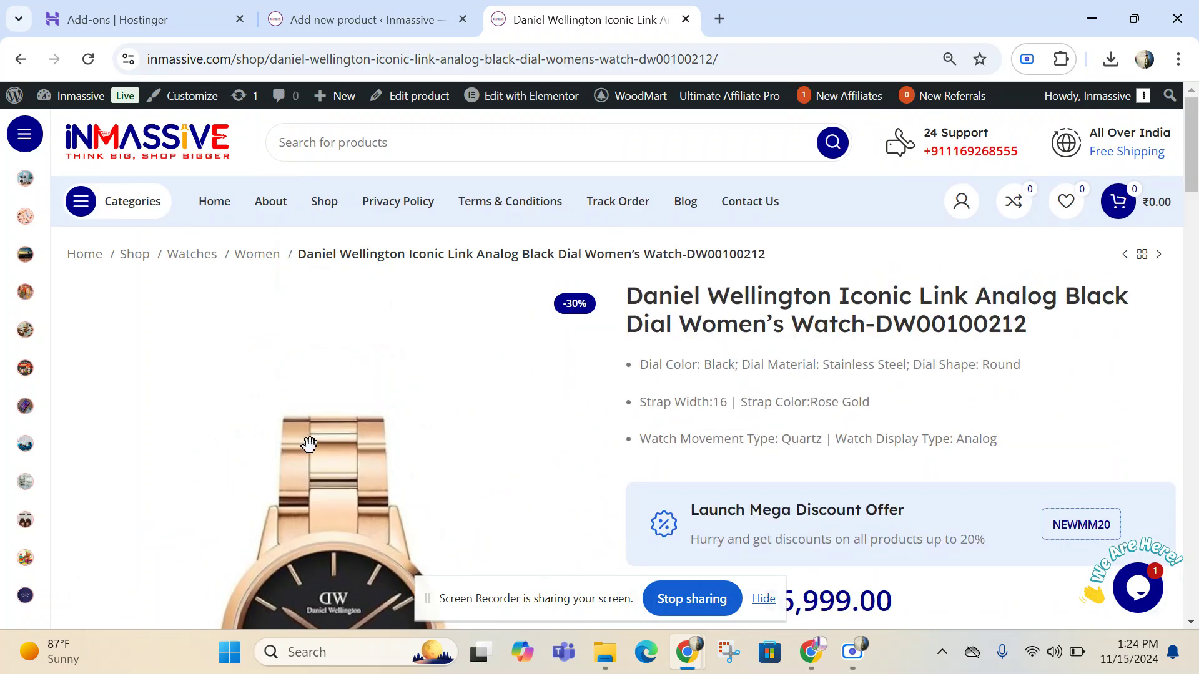
Compare the description fields of the new product form with the descriptions on the watch's storefront page.
left_click(431, 15)
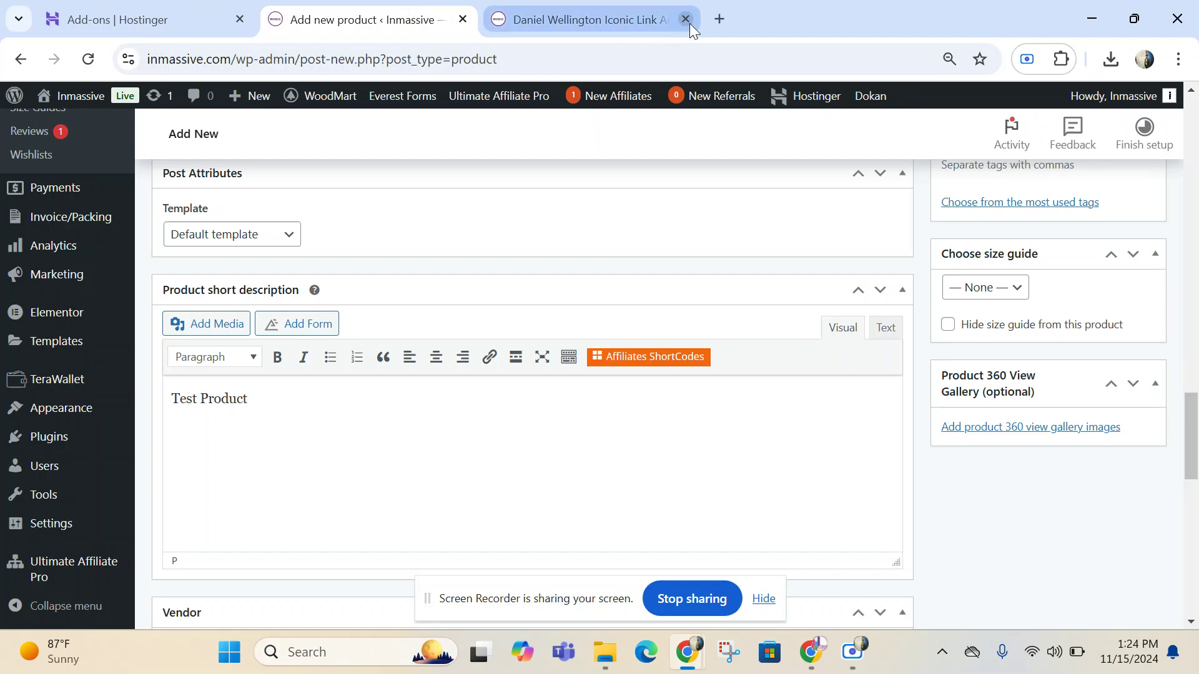
key("ctrl+Tab")
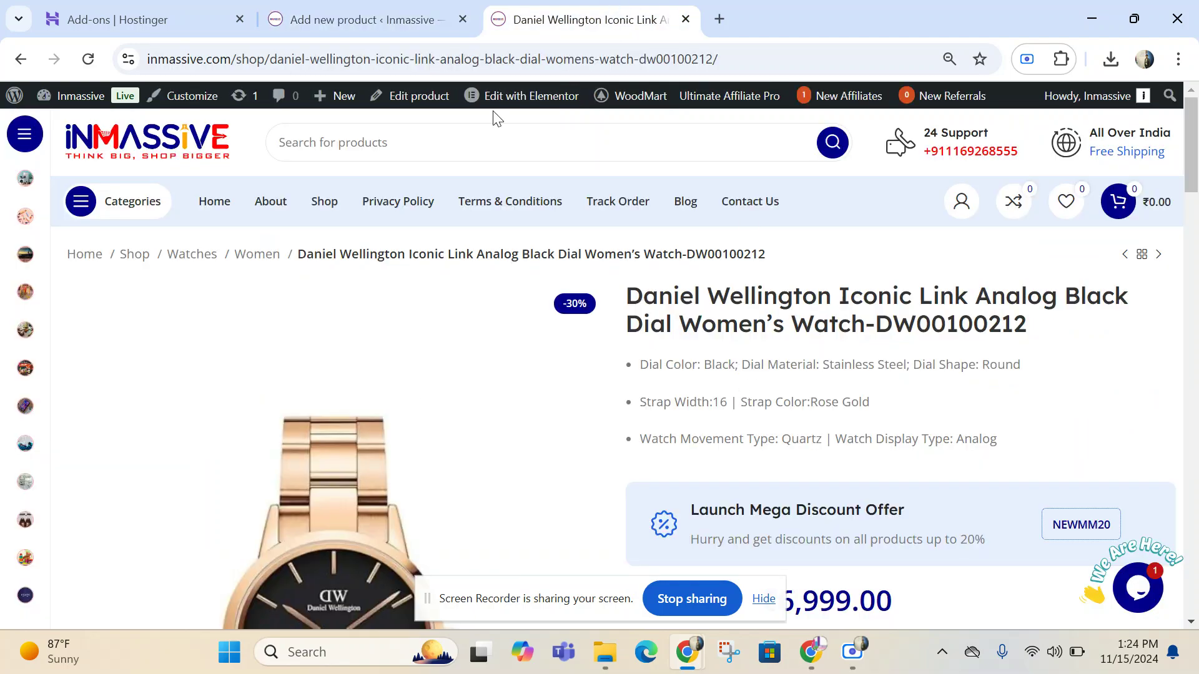
key("ctrl+shift+Tab")
scroll(468, 303, "down", 3)
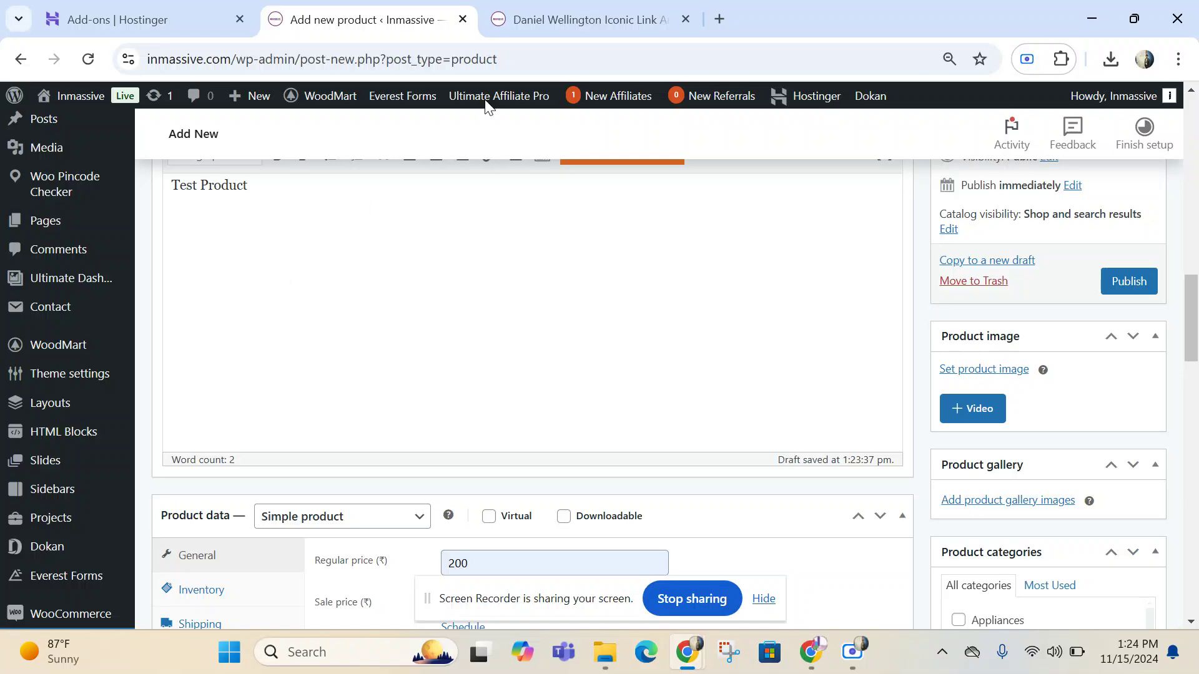
key("ctrl+Tab")
scroll(557, 469, "down", 10)
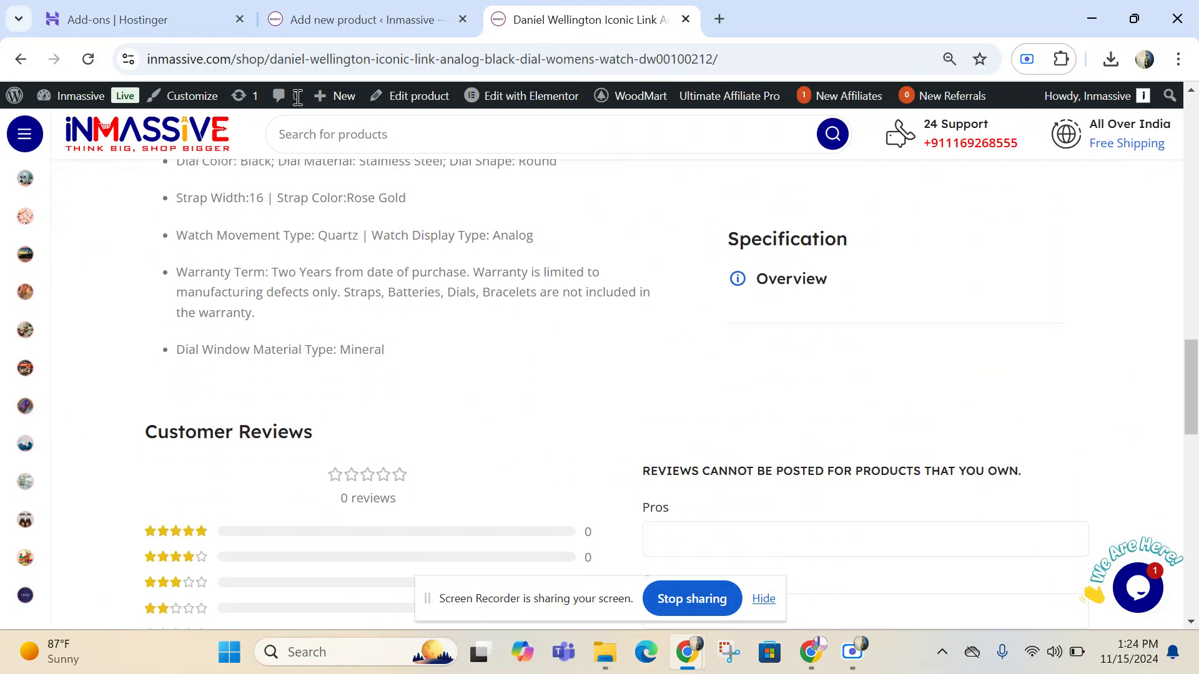
key("ctrl+shift+Tab")
Review the product image, gallery, category and publishing options in the new product form.
scroll(516, 243, "up", 2)
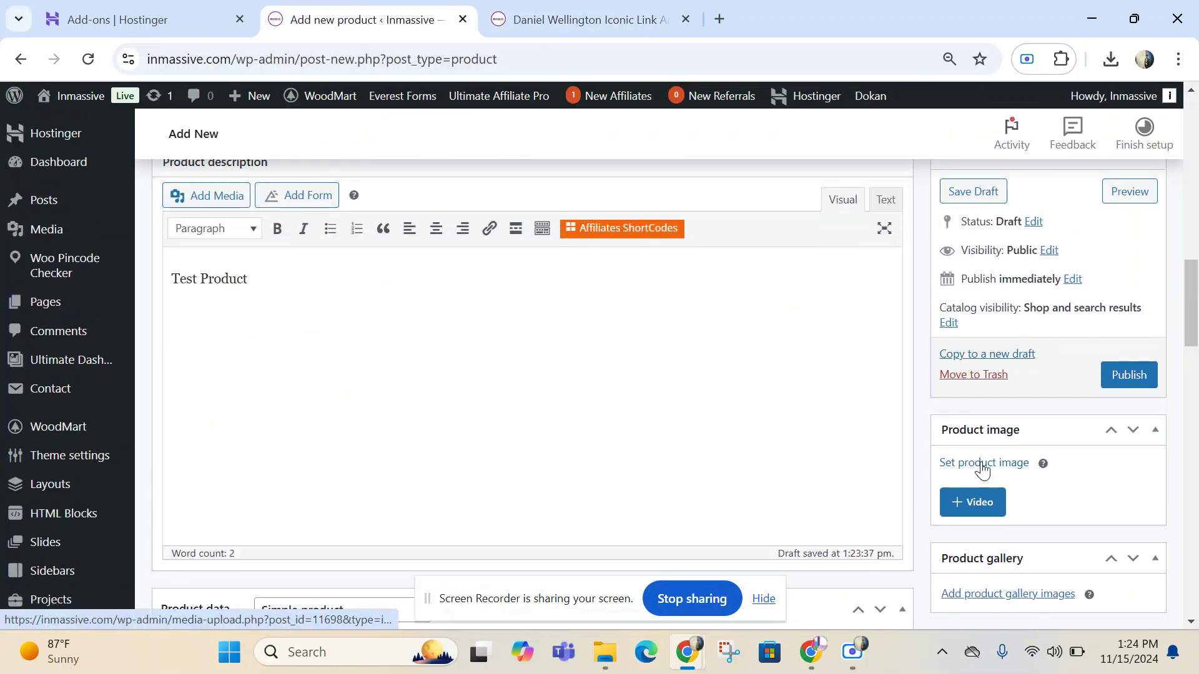
scroll(977, 472, "down", 3)
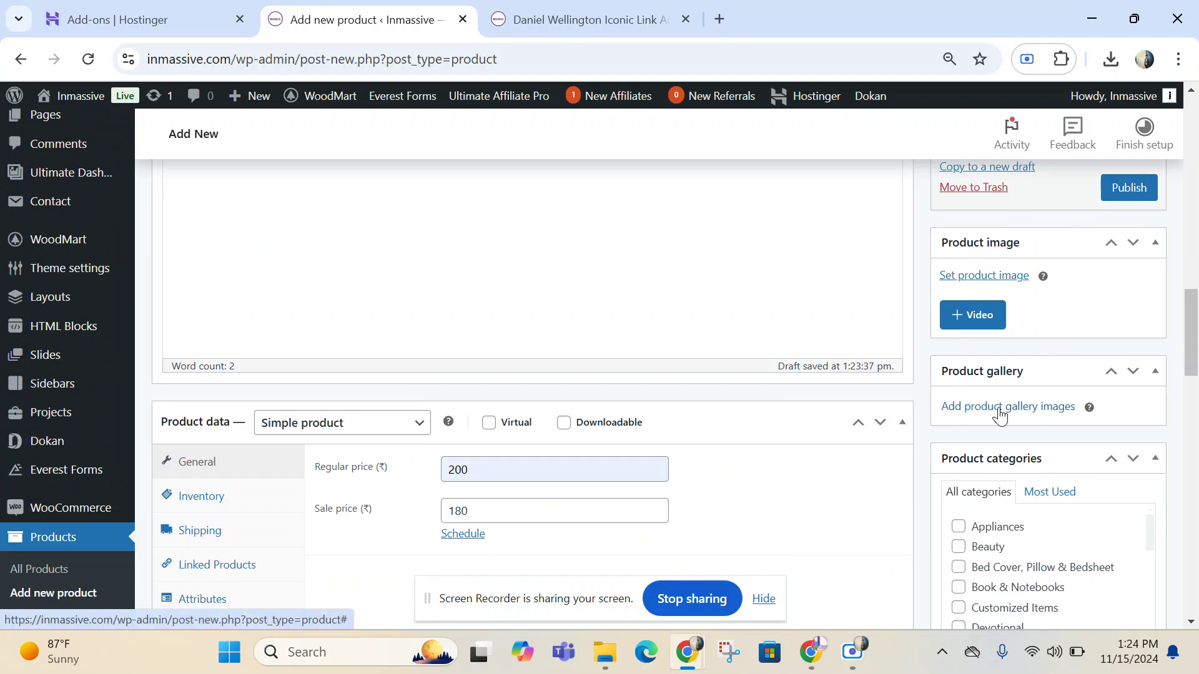
scroll(999, 416, "down", 5)
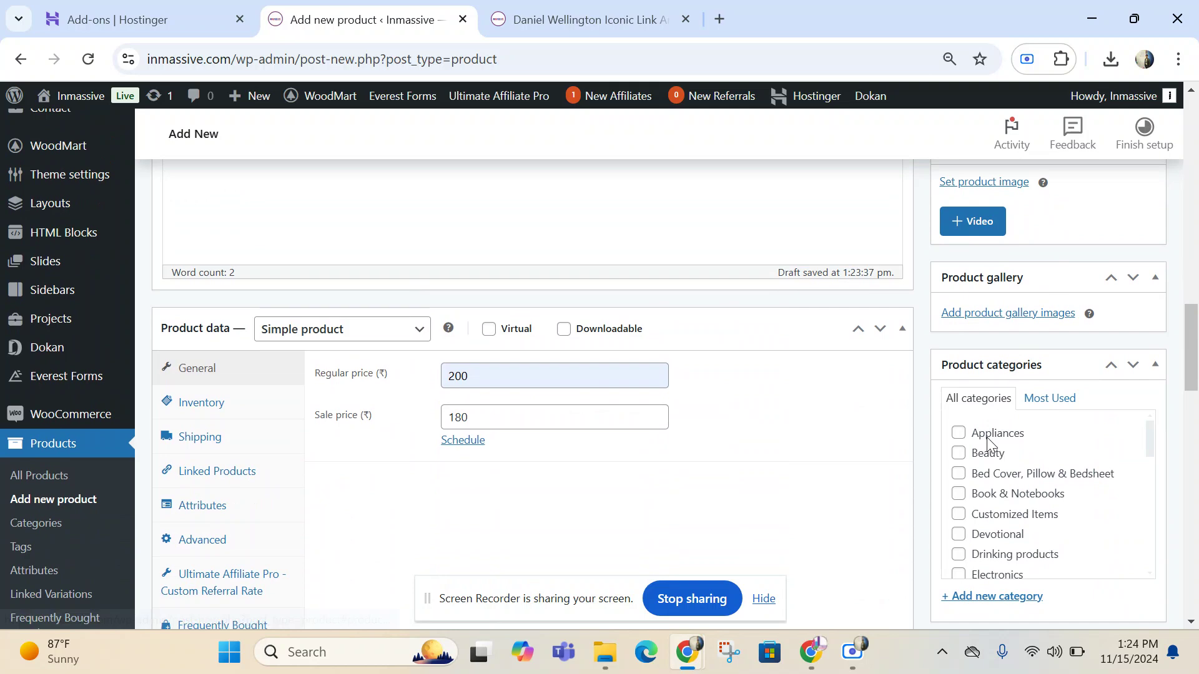
scroll(1008, 503, "down", 3)
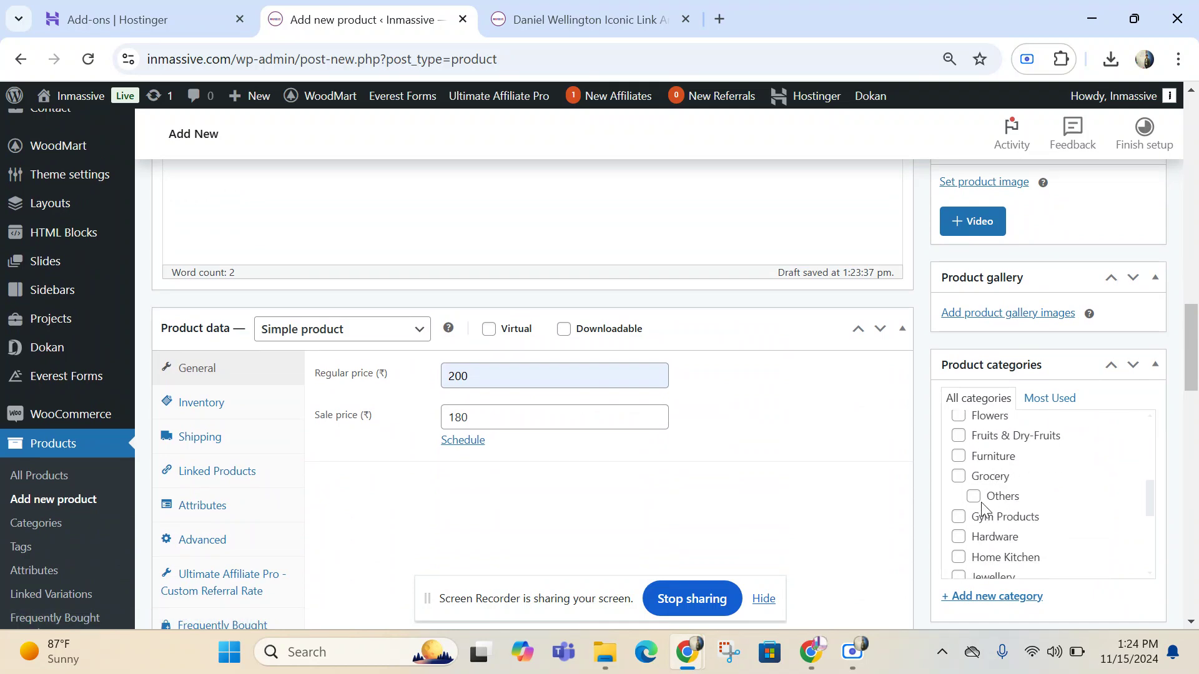
scroll(918, 481, "down", 9)
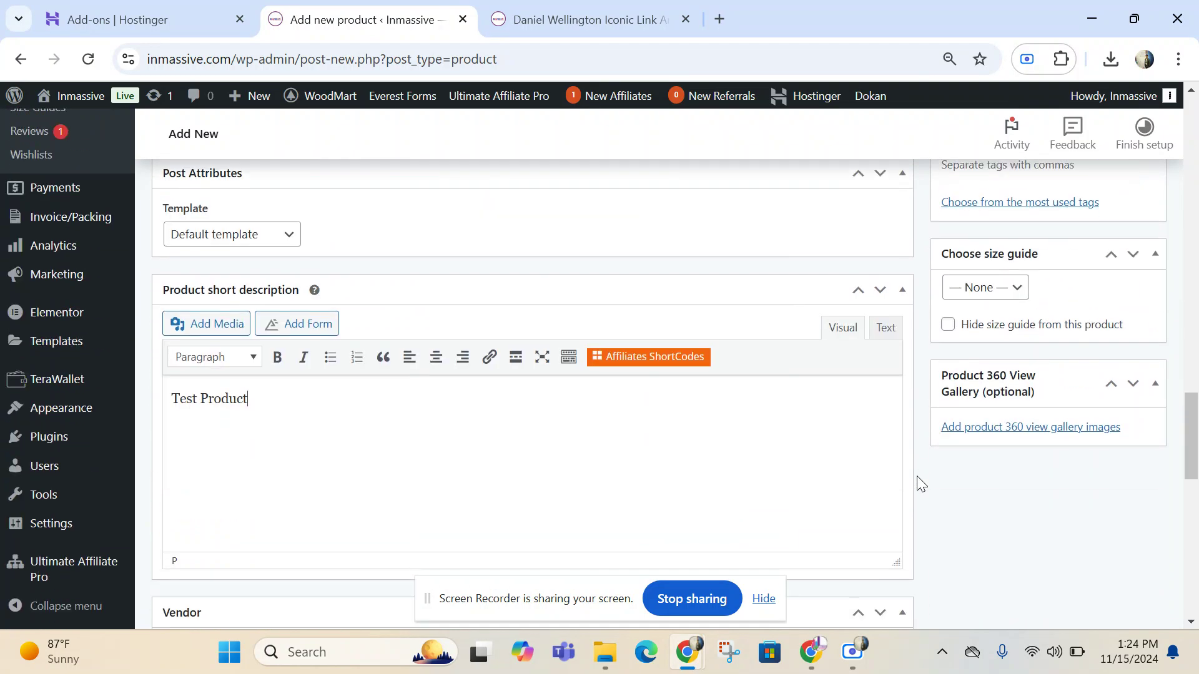
scroll(918, 482, "up", 11)
scroll(918, 481, "up", 7)
scroll(1091, 505, "down", 4)
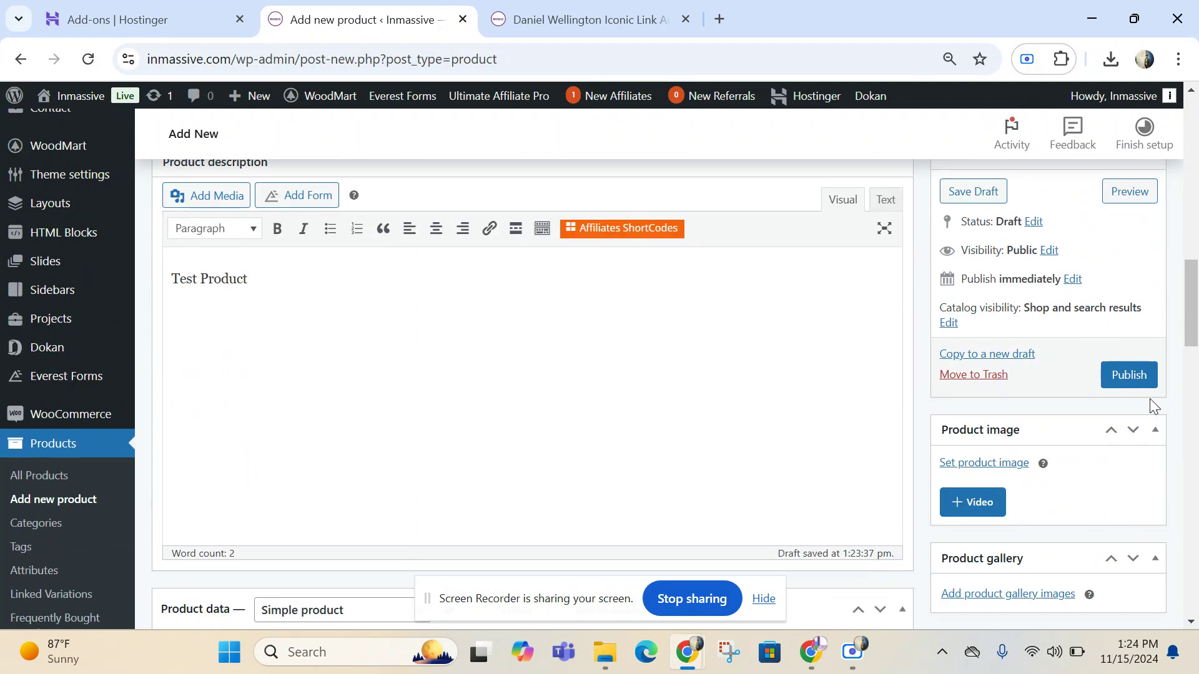
Return from the watch's product page to the Inmassive storefront's home page.
left_click(609, 18)
scroll(487, 367, "up", 10)
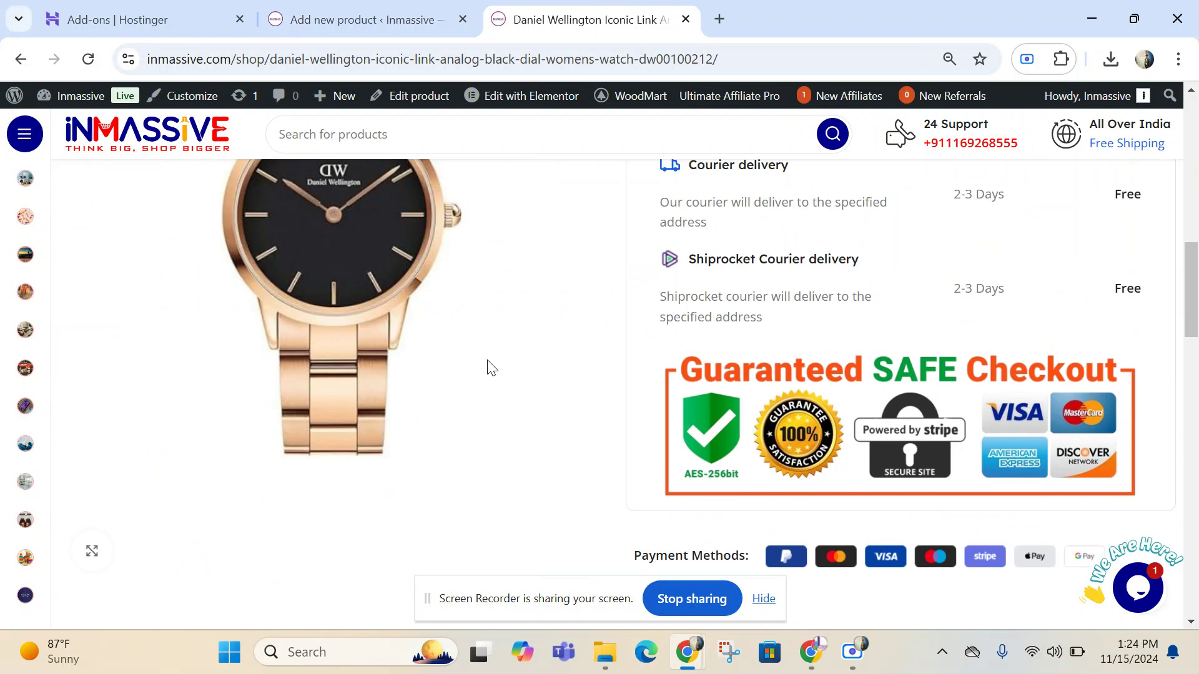
left_click(214, 200)
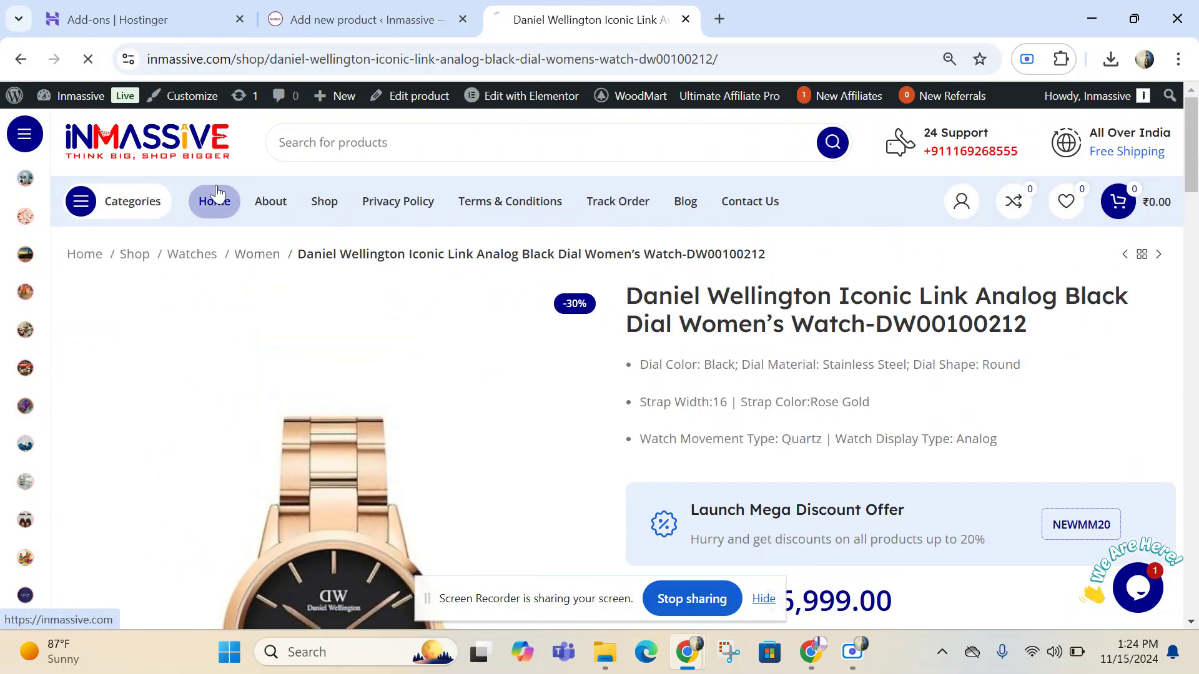
Change the new product's type to Variable product and dismiss the tip about adding attributes.
left_click(362, 19)
scroll(718, 348, "down", 5)
scroll(717, 348, "down", 1)
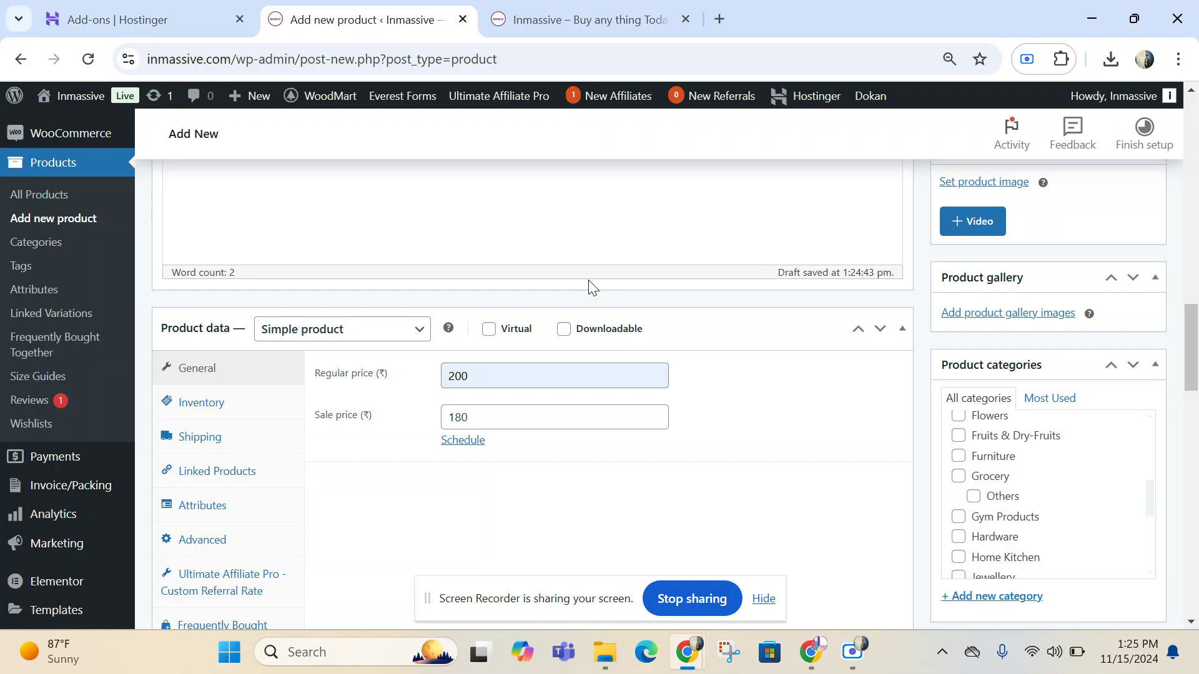
left_click(358, 337)
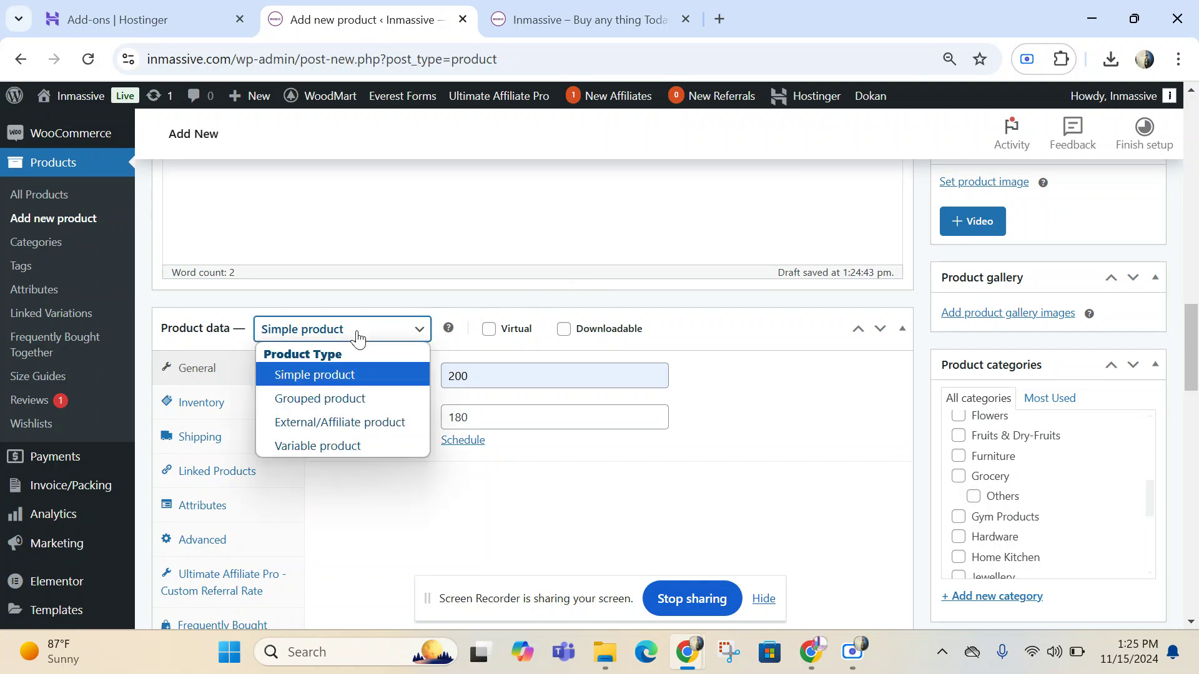
left_click(317, 445)
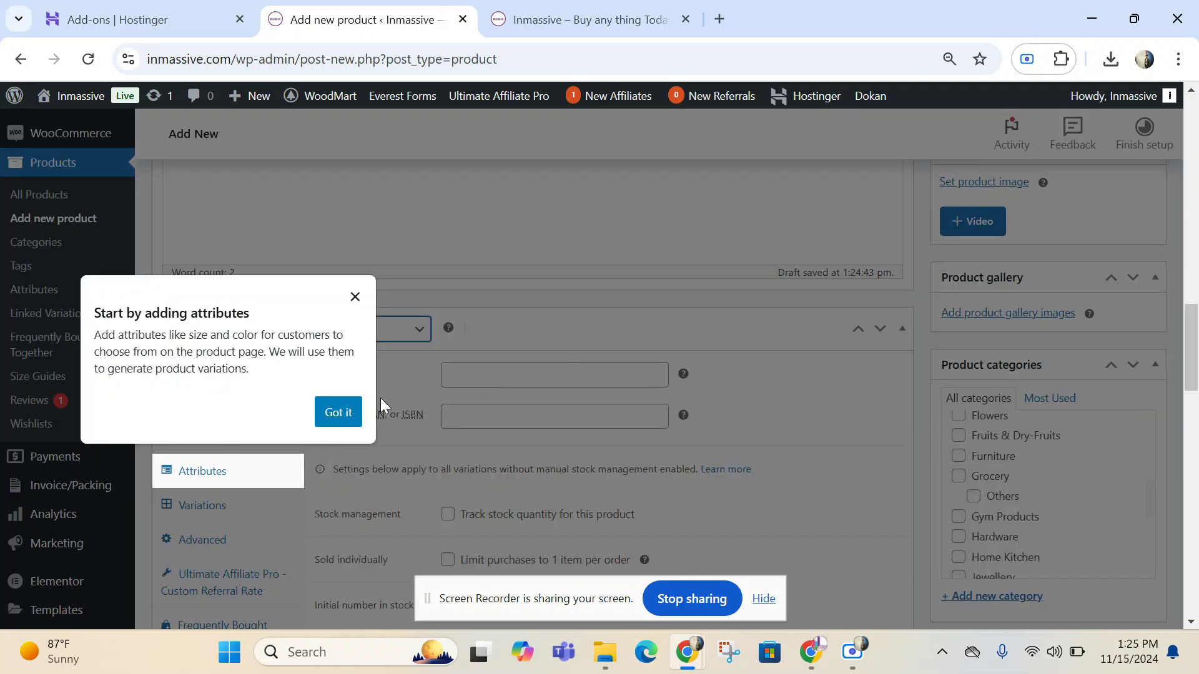
left_click(336, 414)
scroll(484, 321, "down", 1)
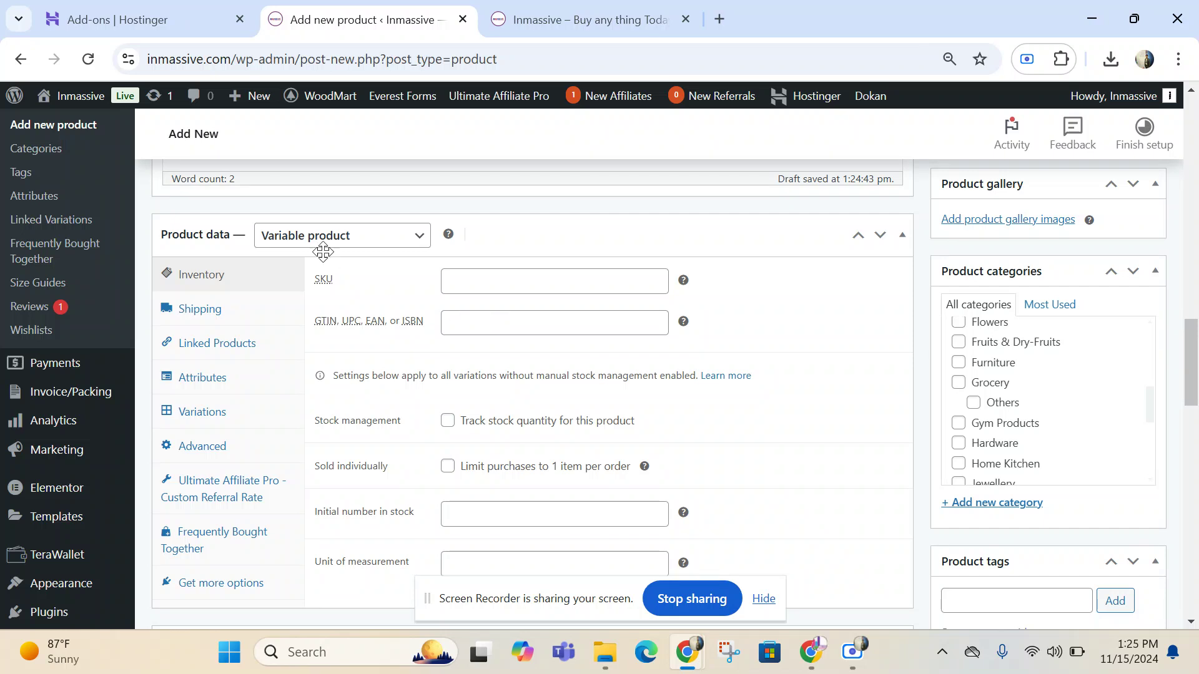
Add the existing Color attribute to the variable product with the values Black and Blue.
left_click(204, 379)
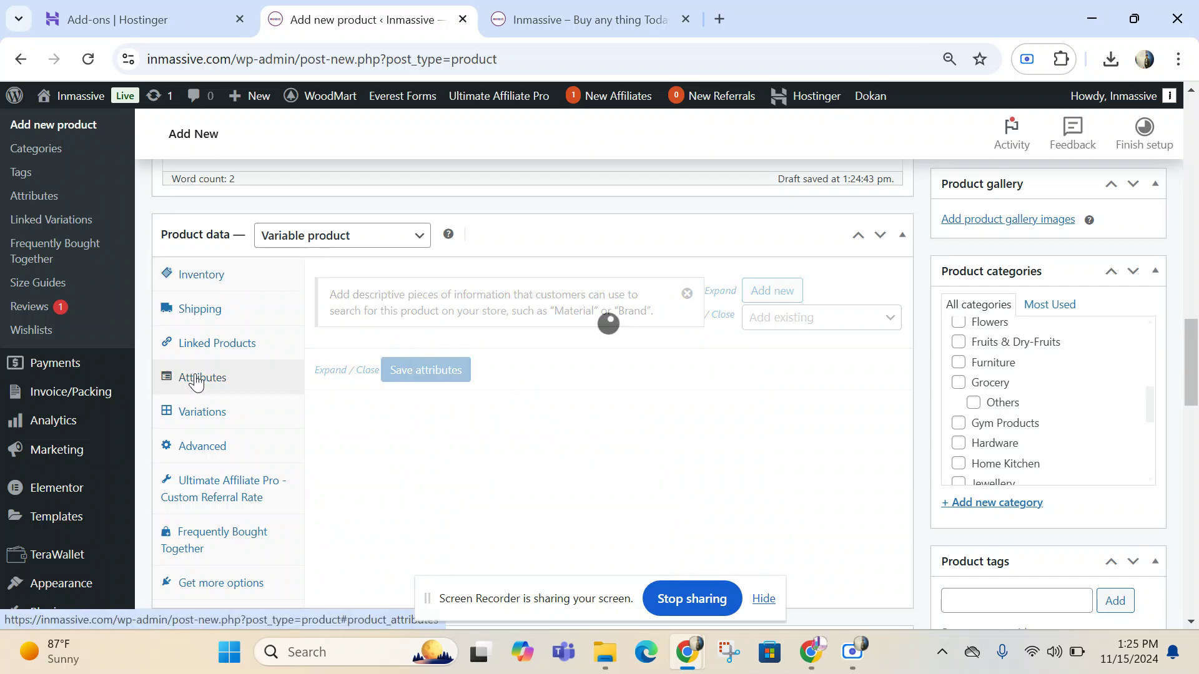
left_click(409, 427)
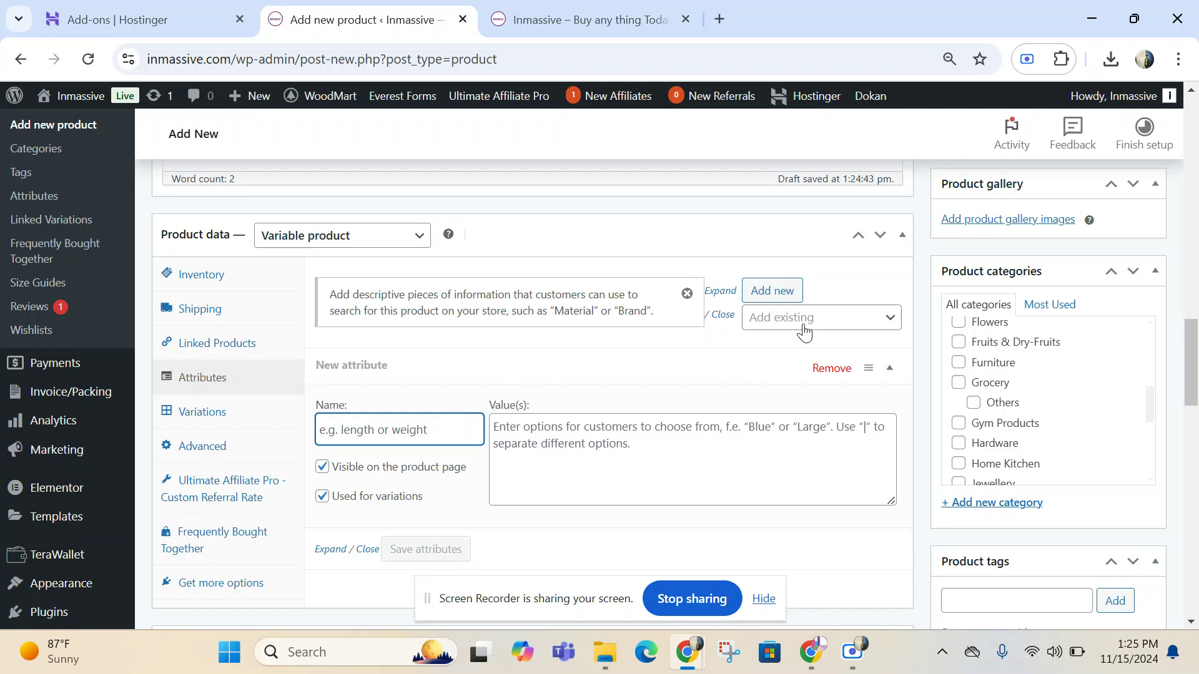
left_click(687, 293)
left_click(542, 279)
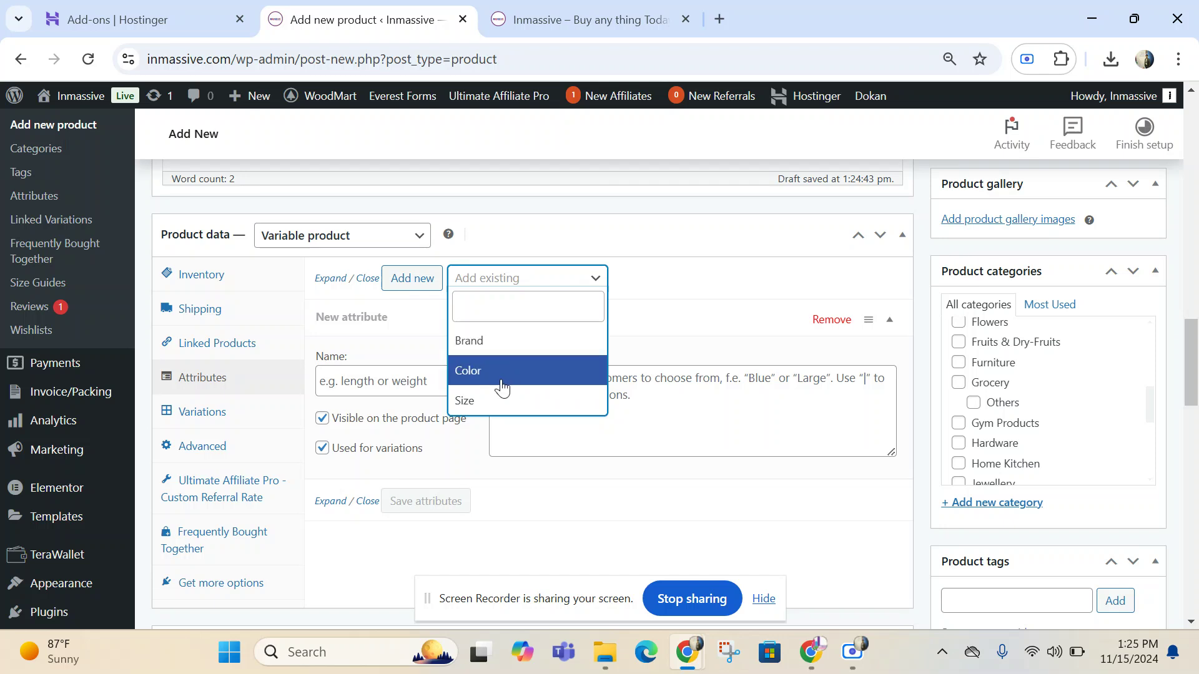
left_click(501, 387)
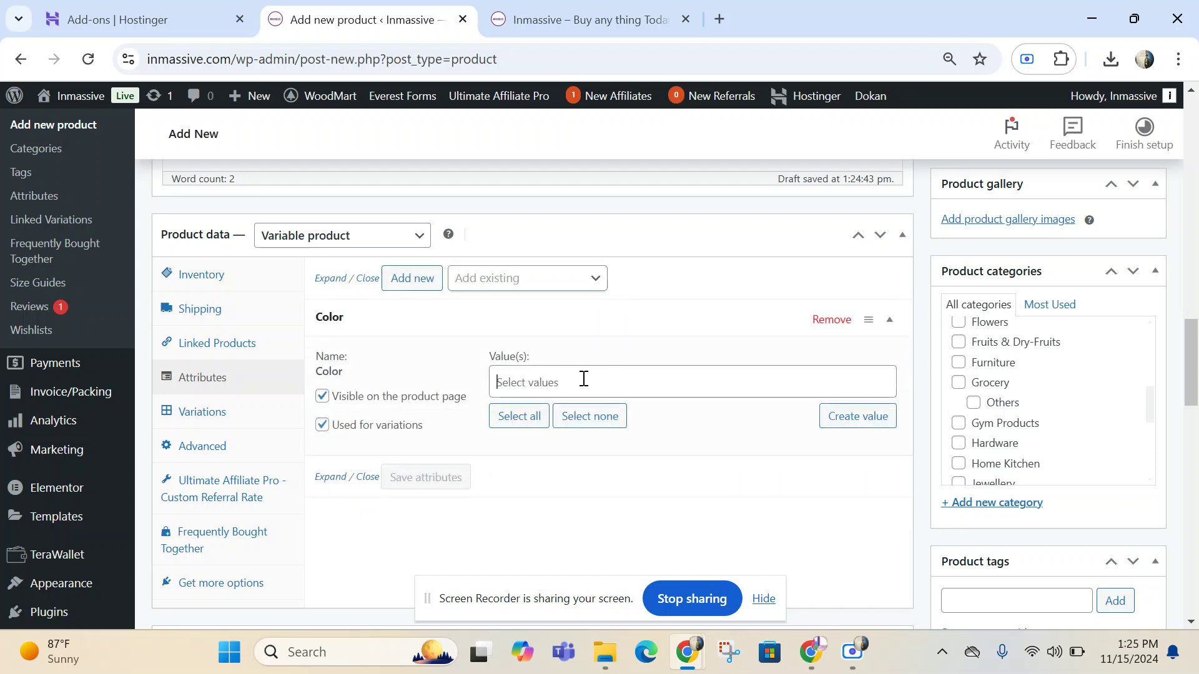
left_click(583, 380)
left_click(566, 412)
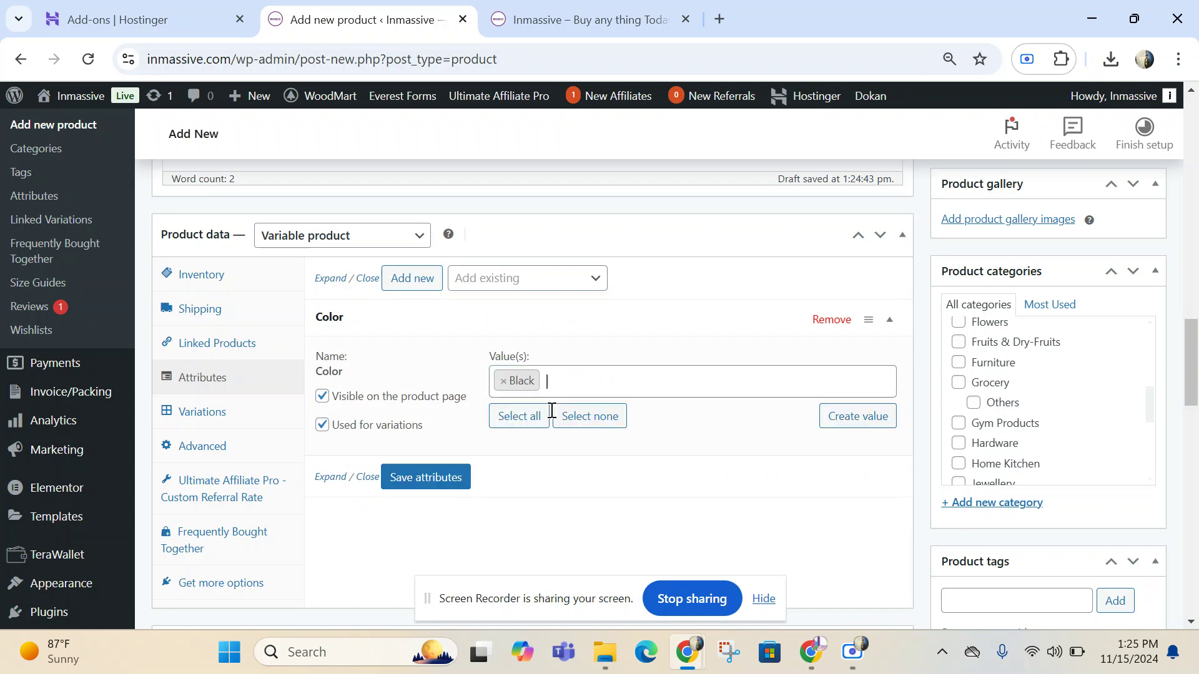
left_click(619, 385)
left_click(534, 446)
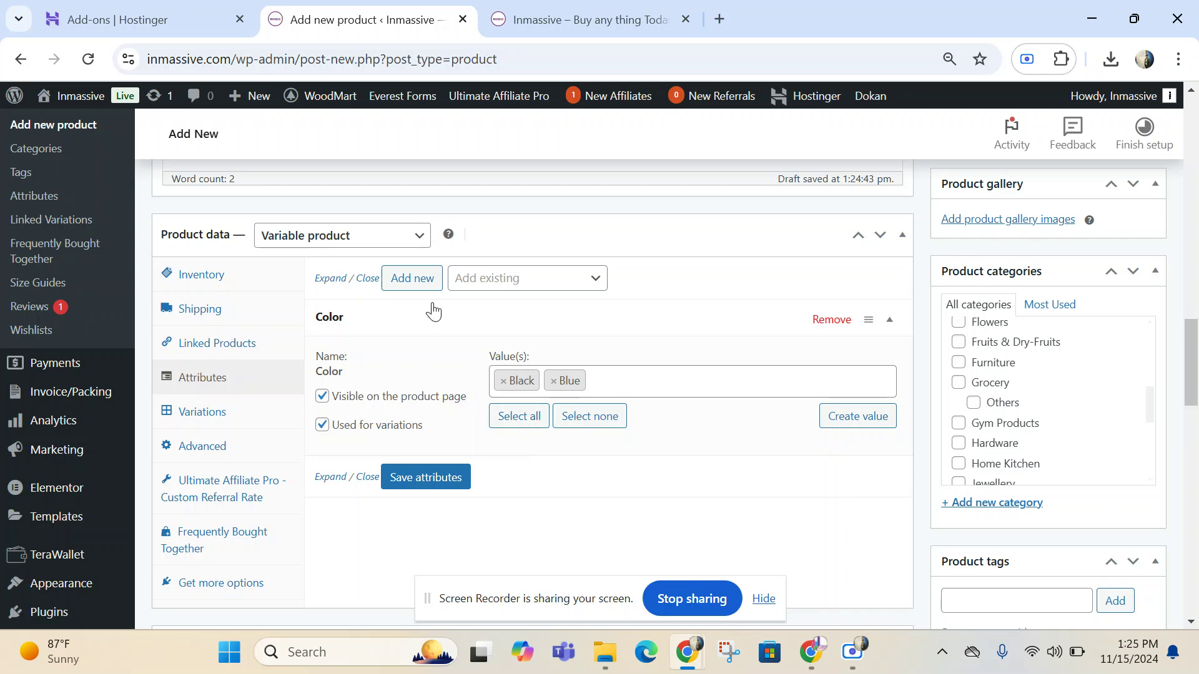
Add the existing Size attribute with the values 124x157x103 mm and 247.6×178.5×6.1 mm, and save the attributes.
left_click(549, 281)
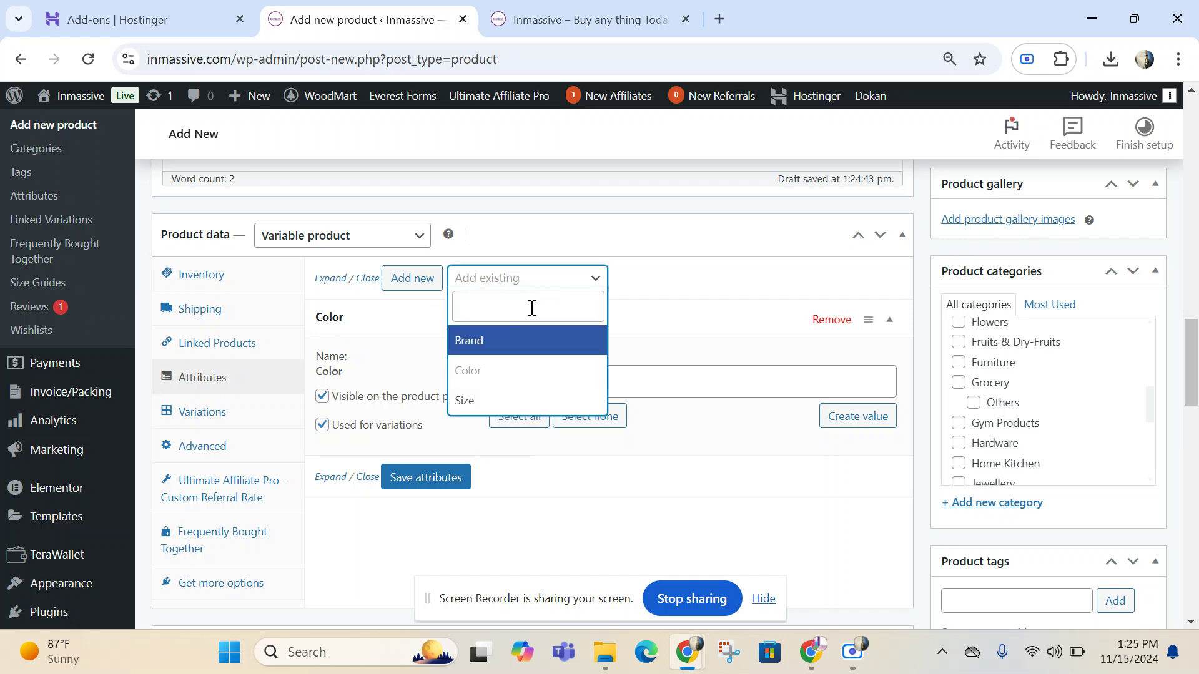
left_click(459, 403)
scroll(492, 341, "down", 1)
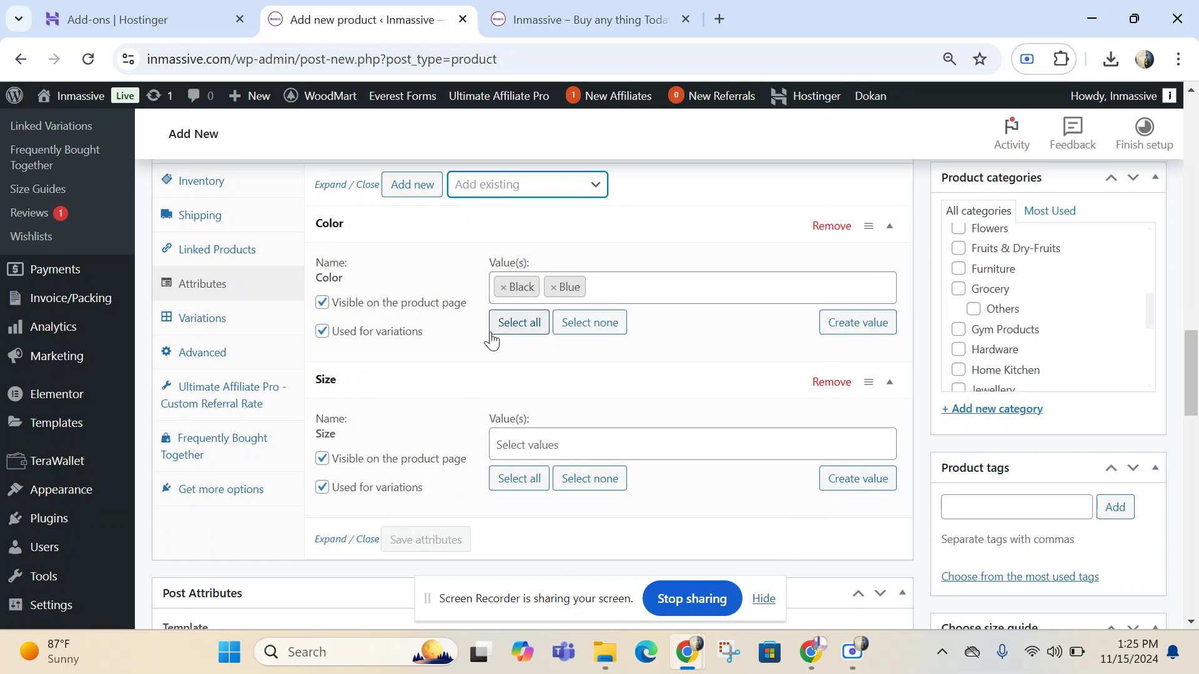
left_click(594, 435)
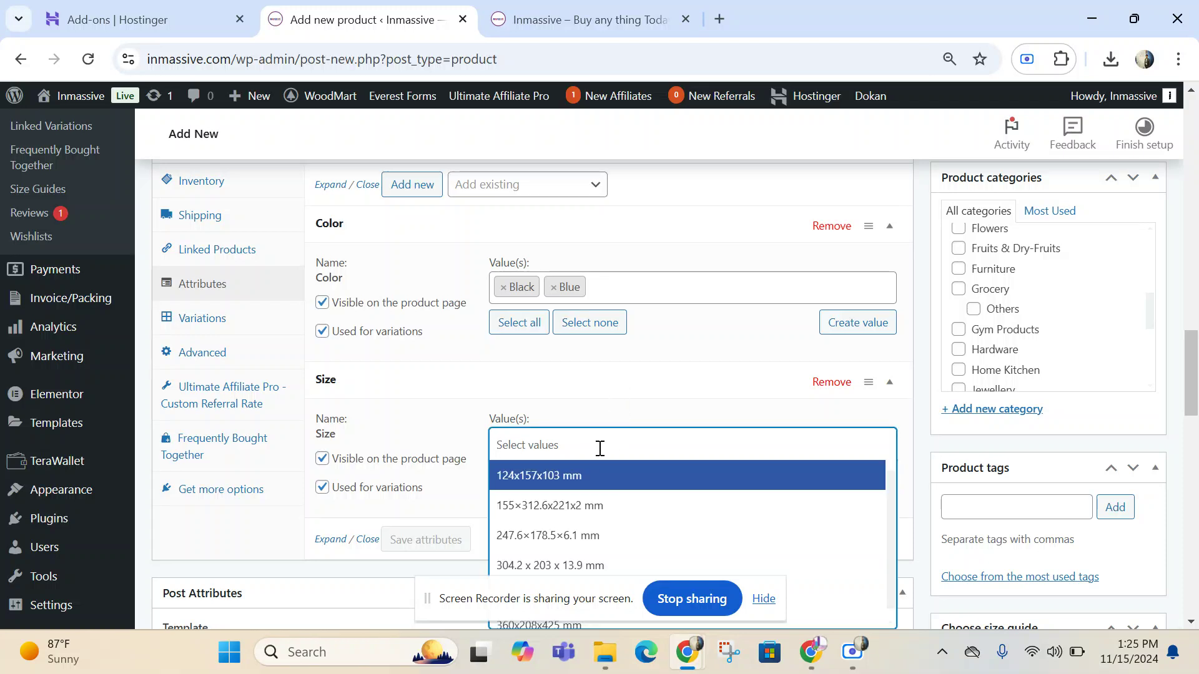
left_click(581, 477)
left_click(701, 446)
left_click(565, 545)
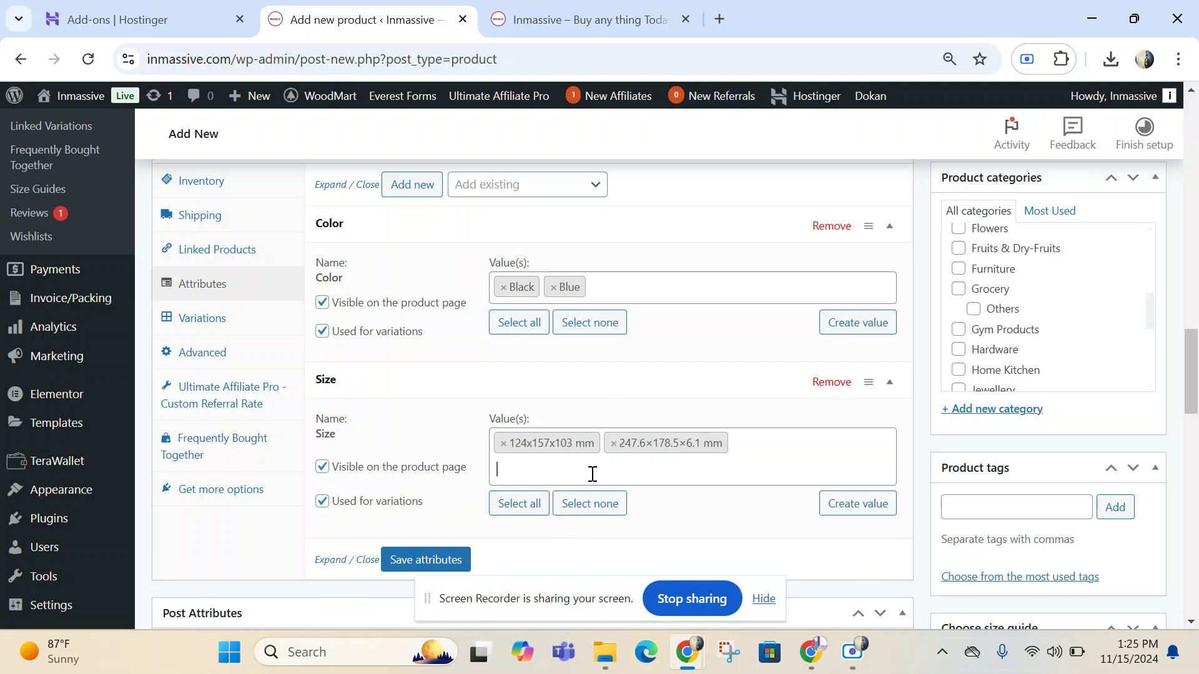
left_click(445, 560)
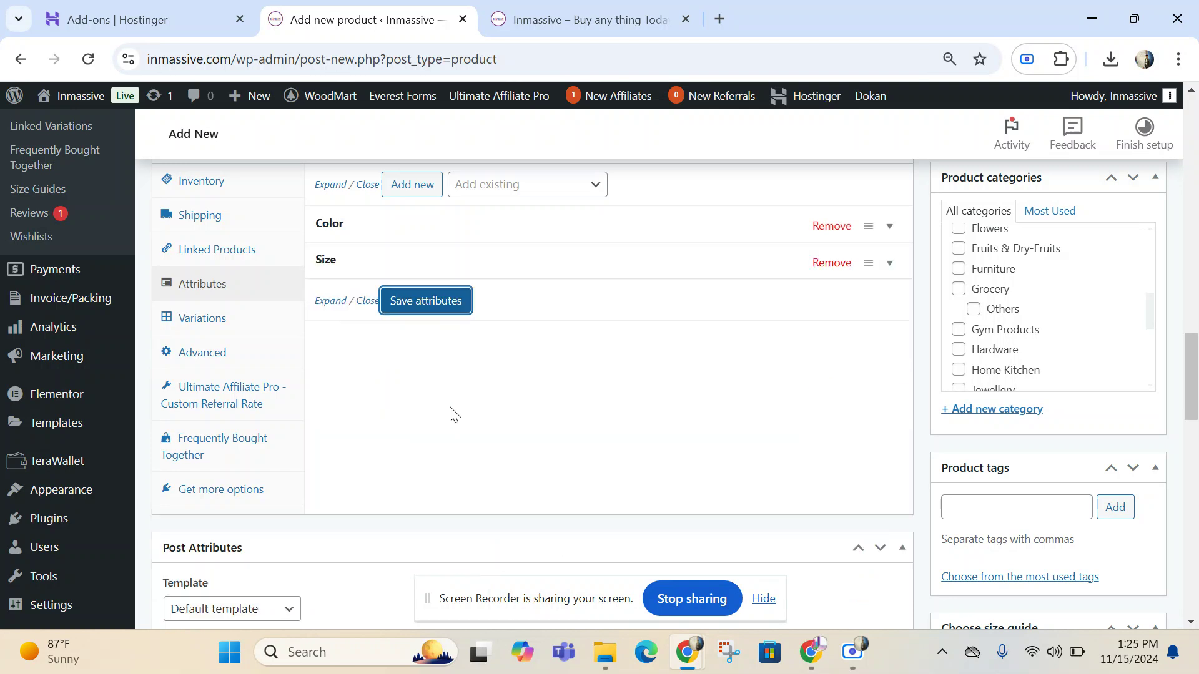
Look at the product's variation options and check the saved Color and Size attributes.
left_click(220, 321)
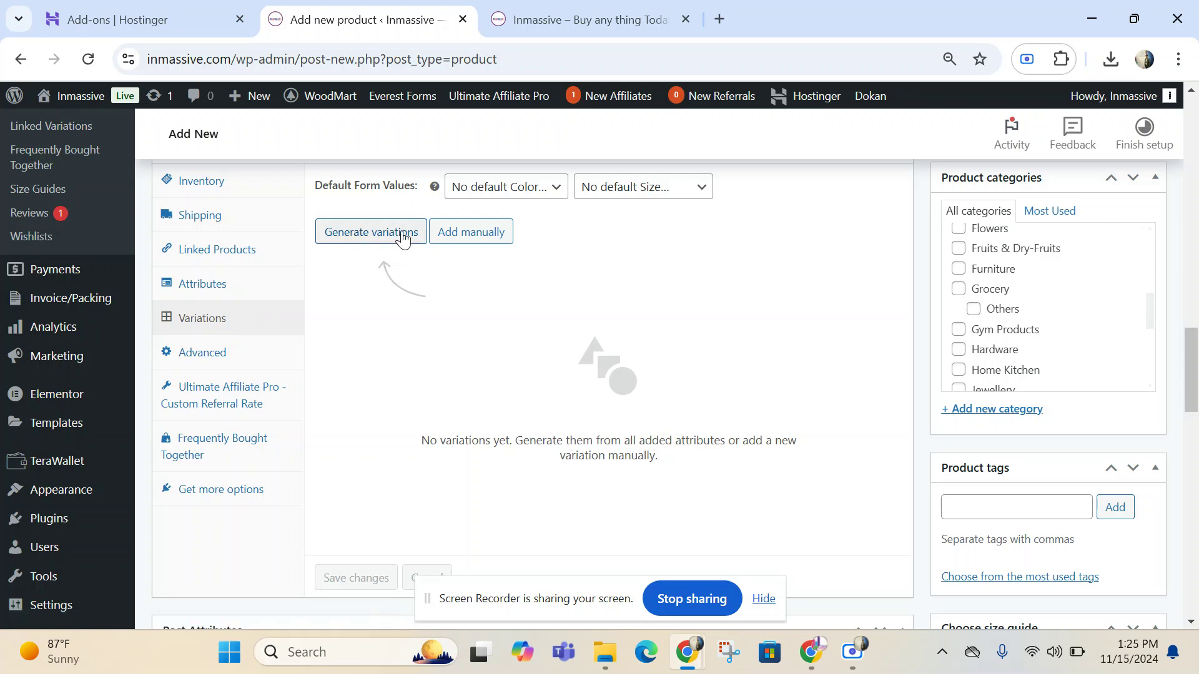
left_click(235, 286)
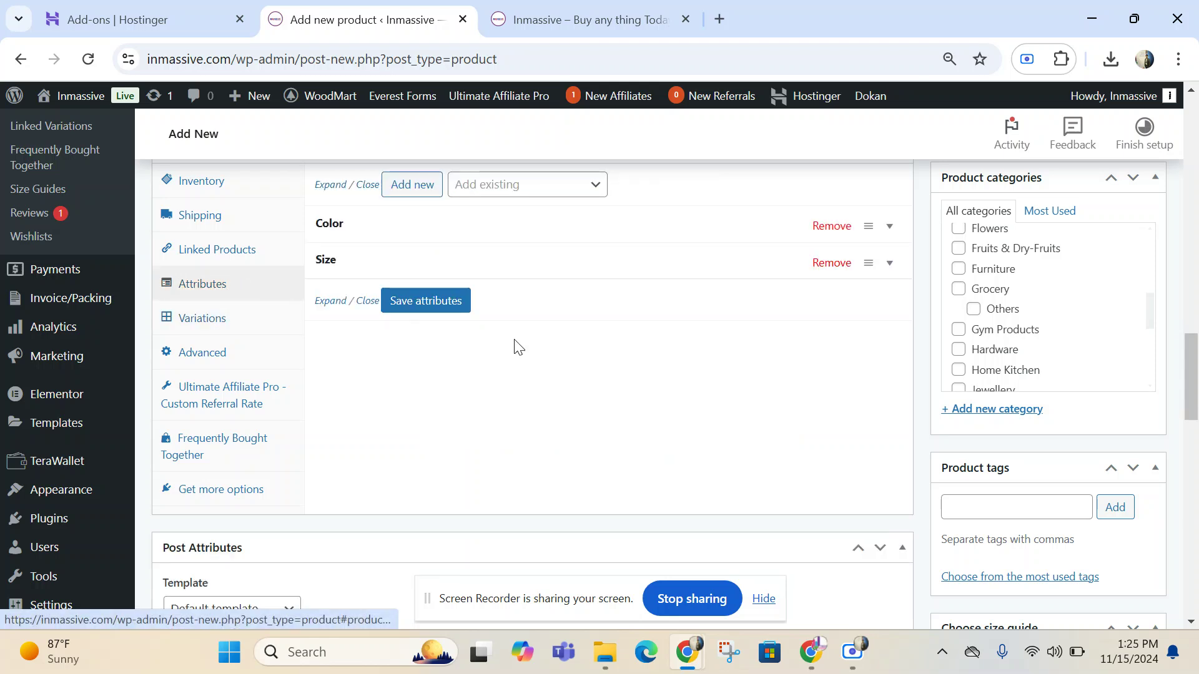
left_click(372, 246)
left_click(369, 241)
left_click(356, 273)
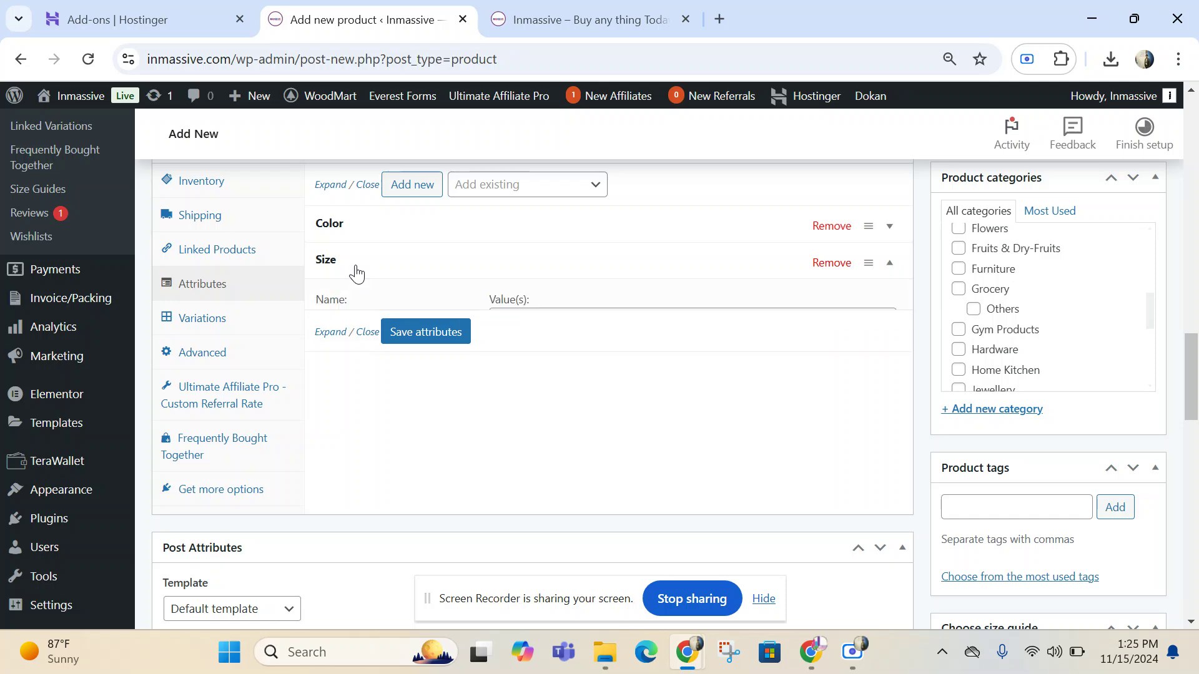
left_click(357, 273)
Generate the product variations from all Color and Size attribute combinations.
left_click(213, 315)
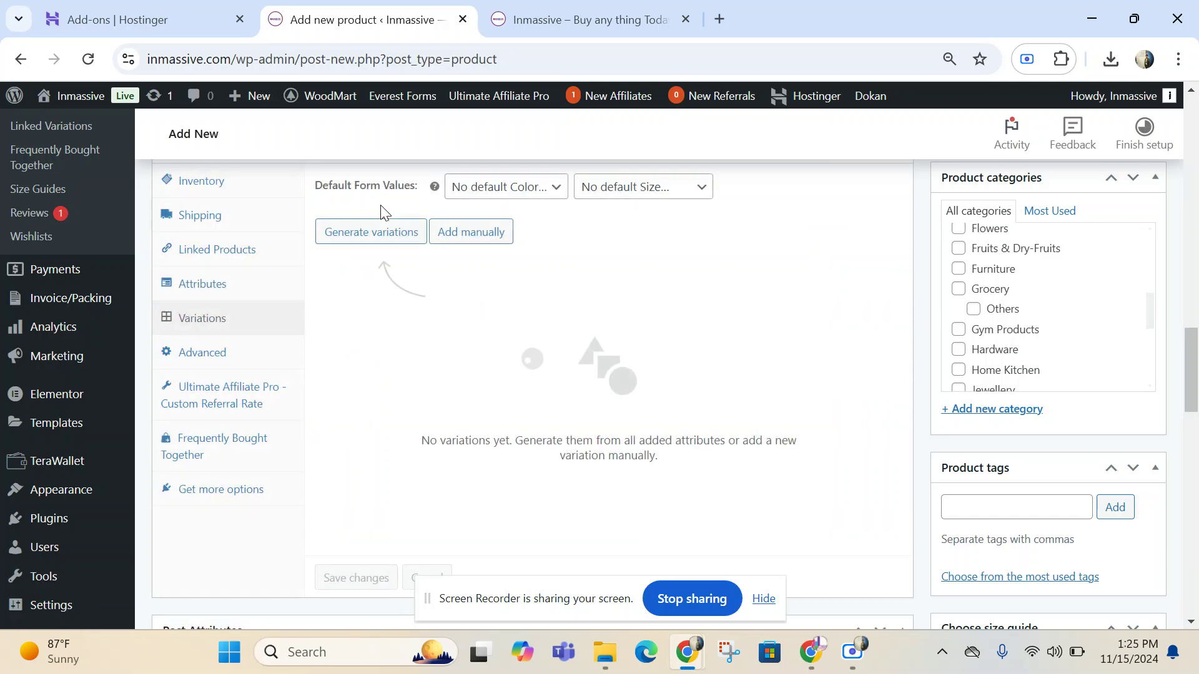
left_click(373, 235)
left_click(693, 217)
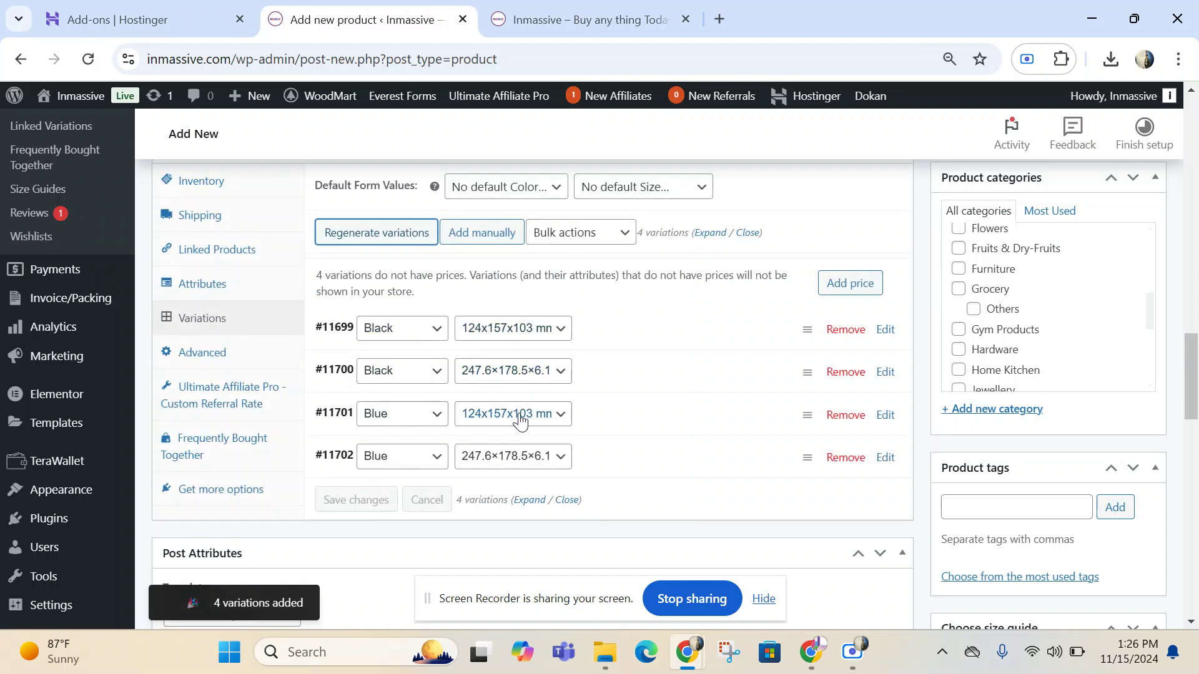
Review the image, price, stock, weight and dimension fields of the Black 124x157x103 mm variation, and collapse it again.
left_click(621, 337)
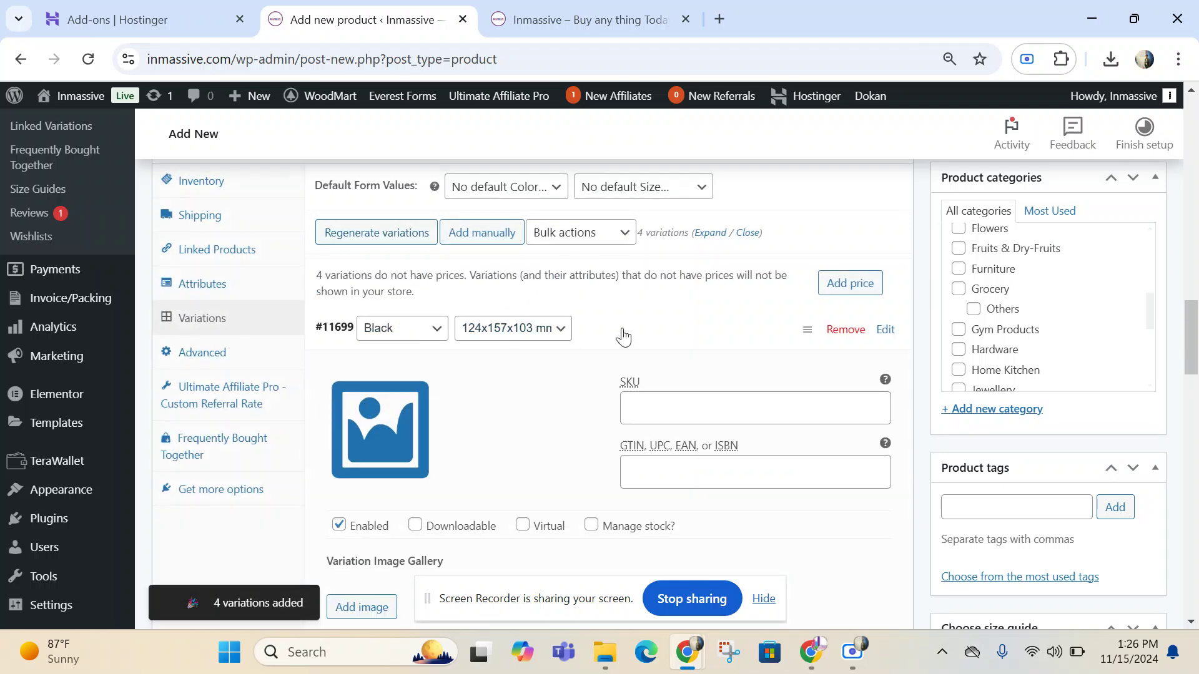
scroll(621, 334, "down", 2)
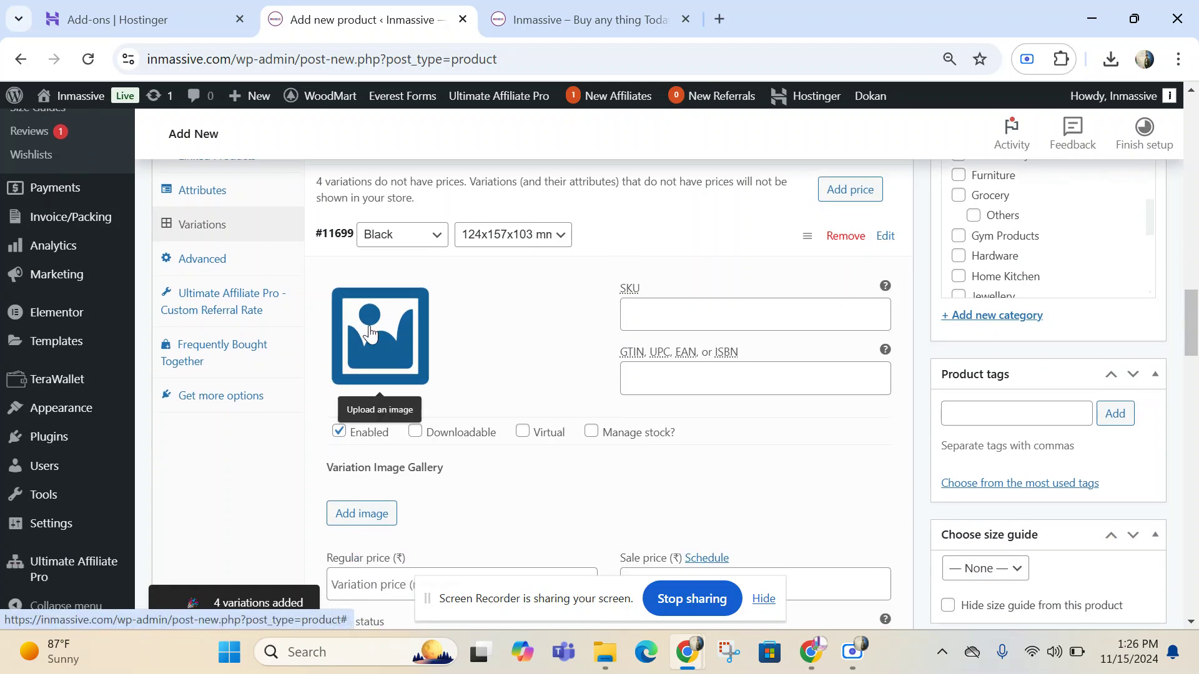
scroll(577, 445, "down", 4)
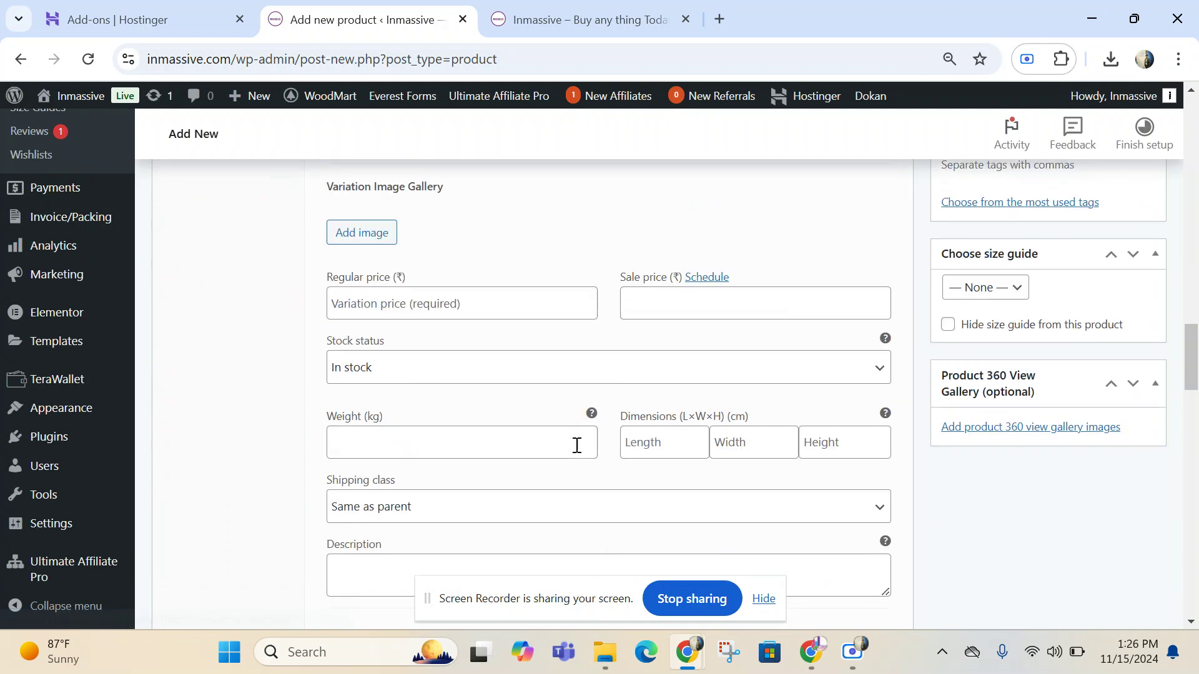
left_click(454, 307)
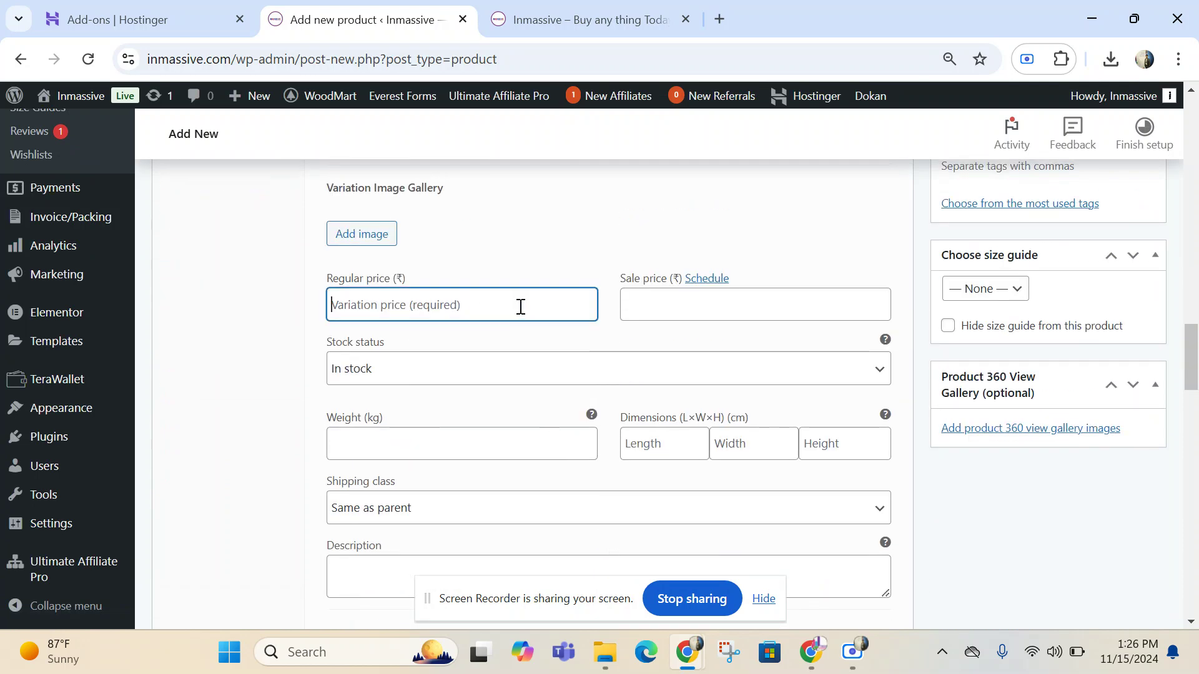
scroll(521, 307, "up", 4)
left_click(671, 253)
left_click(618, 286)
left_click(615, 287)
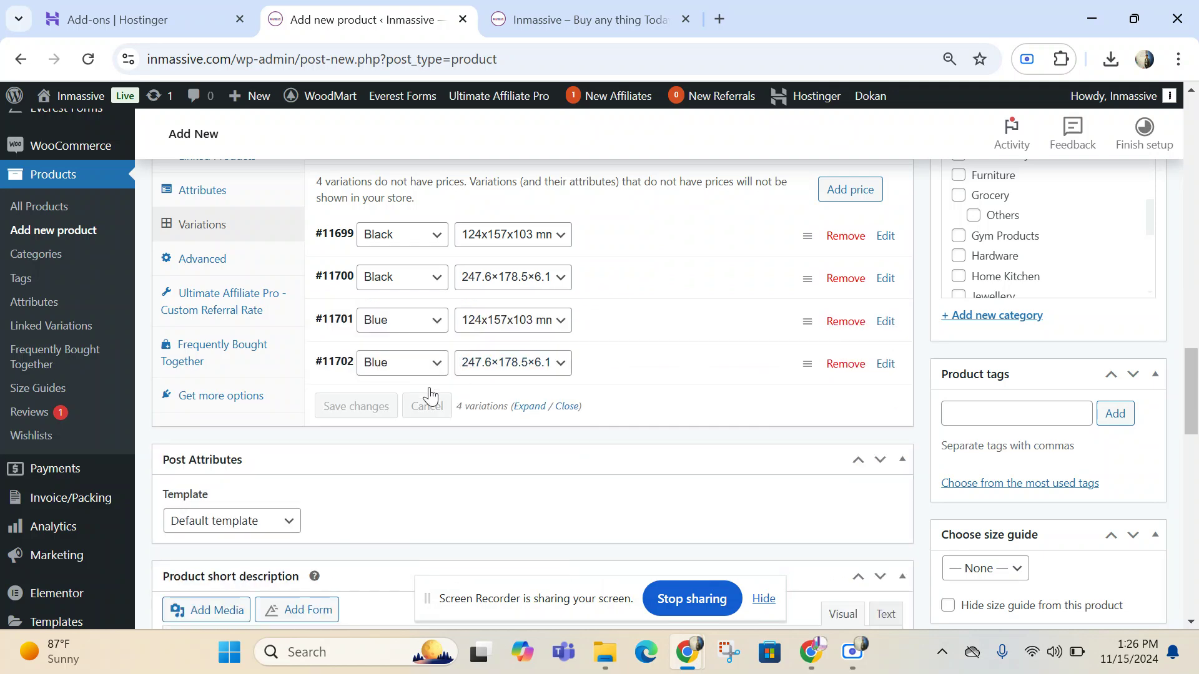
Check the publishing options, leave the new product form without publishing, and show the list of all products.
scroll(897, 369, "up", 20)
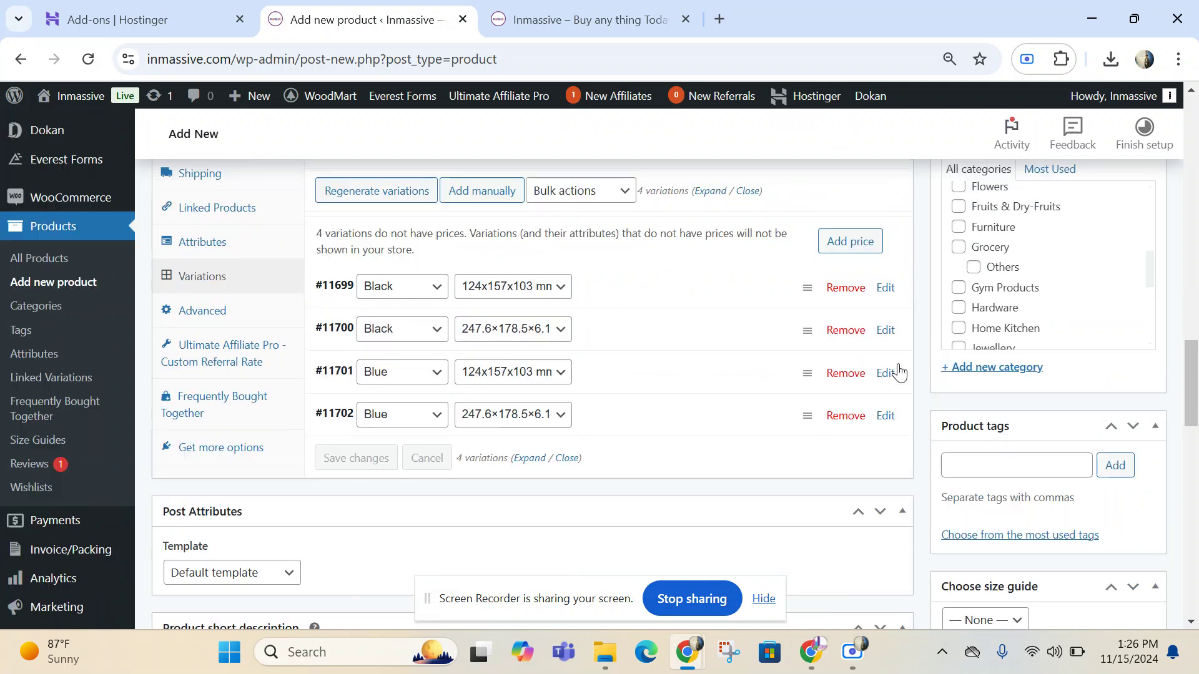
scroll(897, 369, "down", 6)
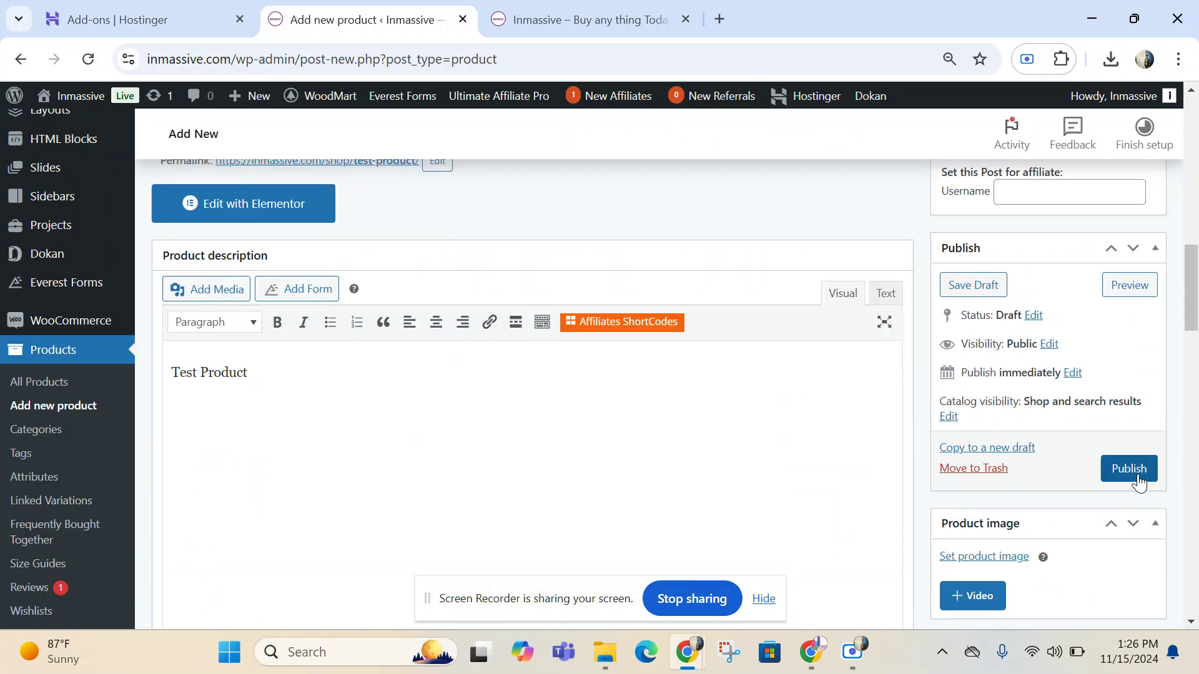
left_click(54, 375)
left_click(685, 170)
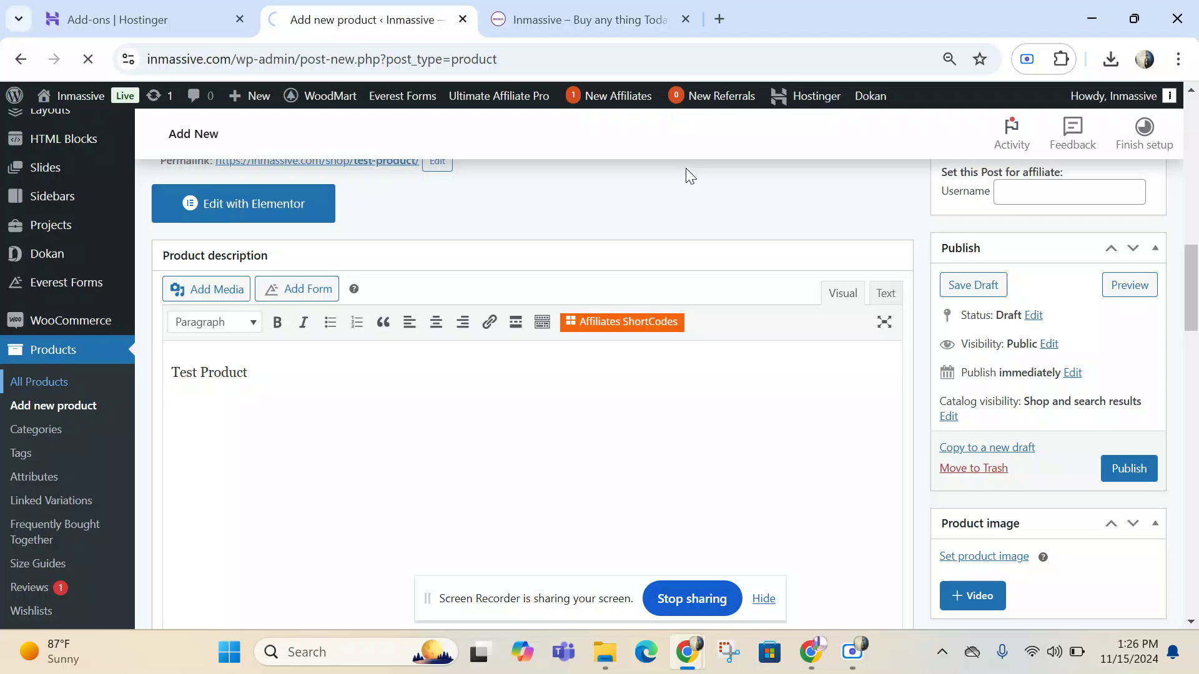
scroll(181, 270, "down", 9)
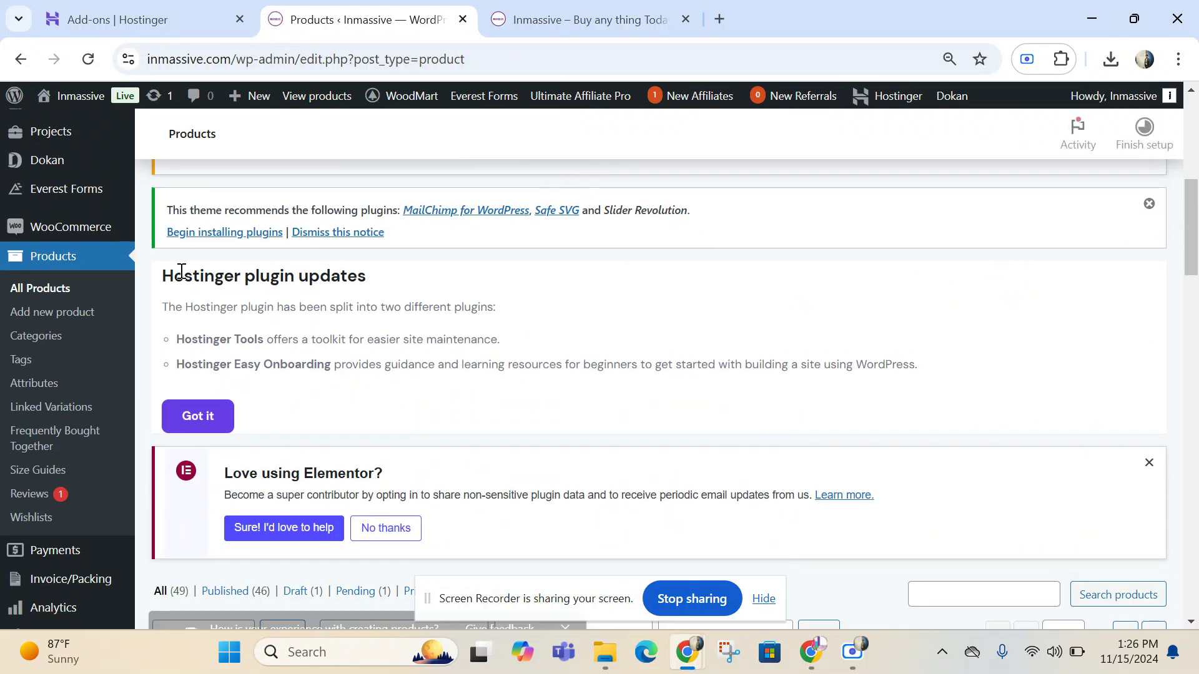
Examine the Product categories page, including the fields for a new category and the list of existing categories.
left_click(50, 338)
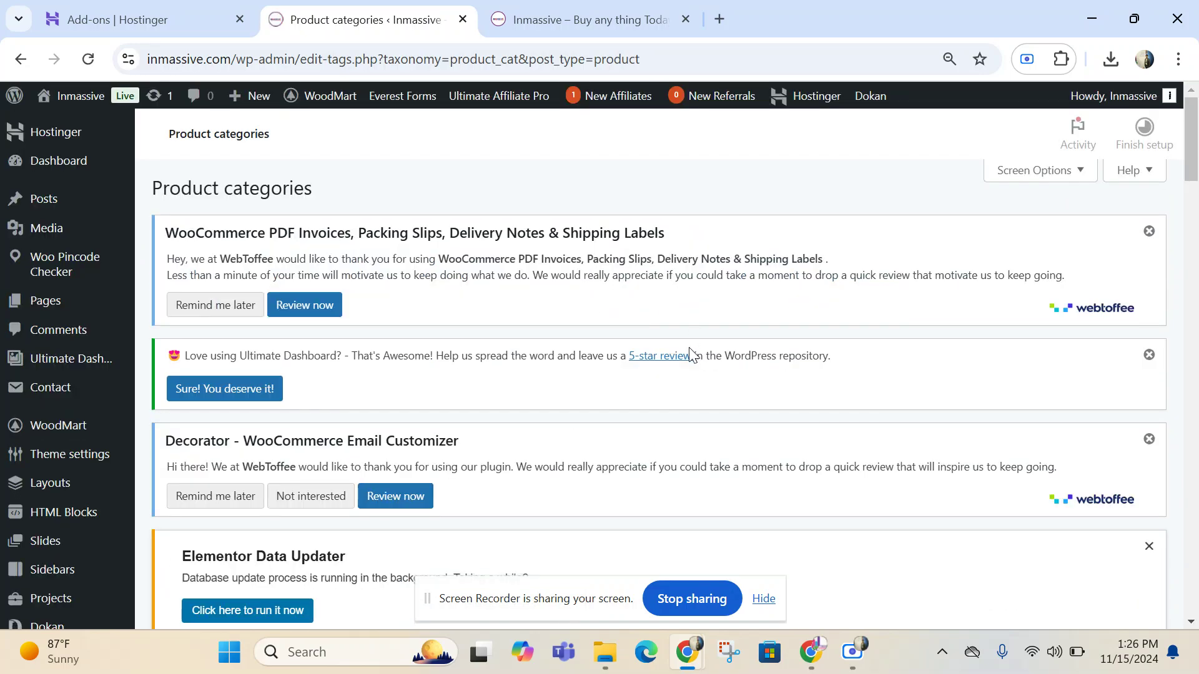
scroll(690, 354, "down", 15)
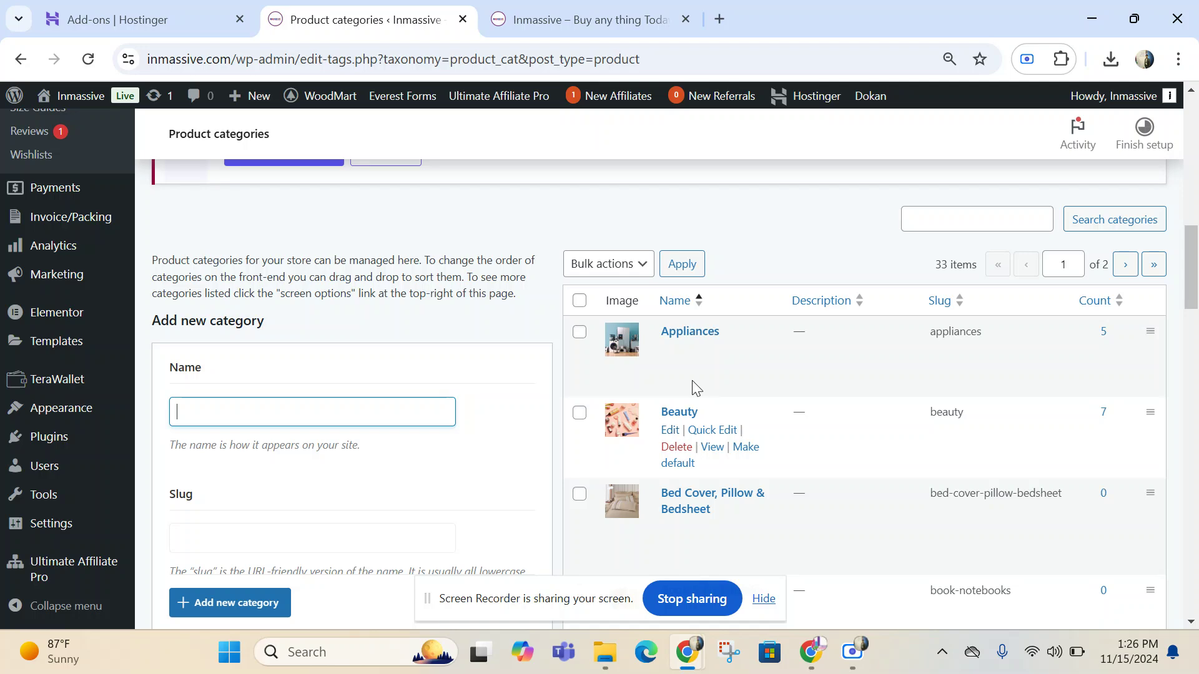
scroll(716, 361, "down", 5)
scroll(704, 356, "up", 4)
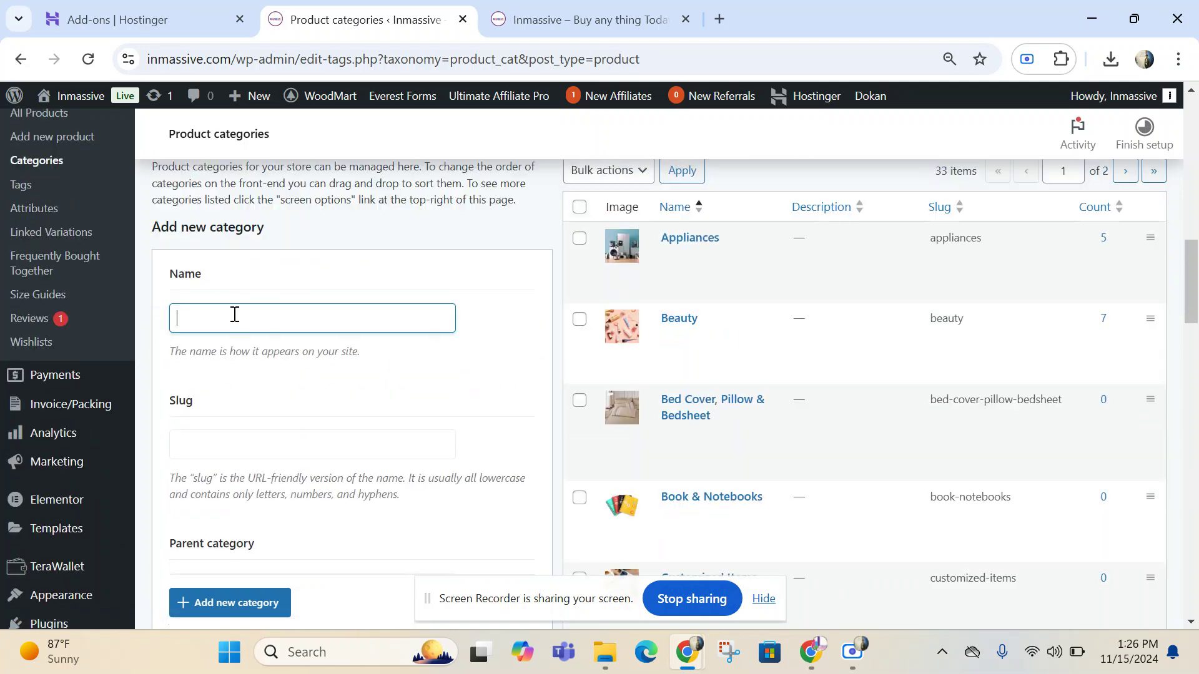
scroll(234, 314, "down", 5)
scroll(234, 320, "down", 8)
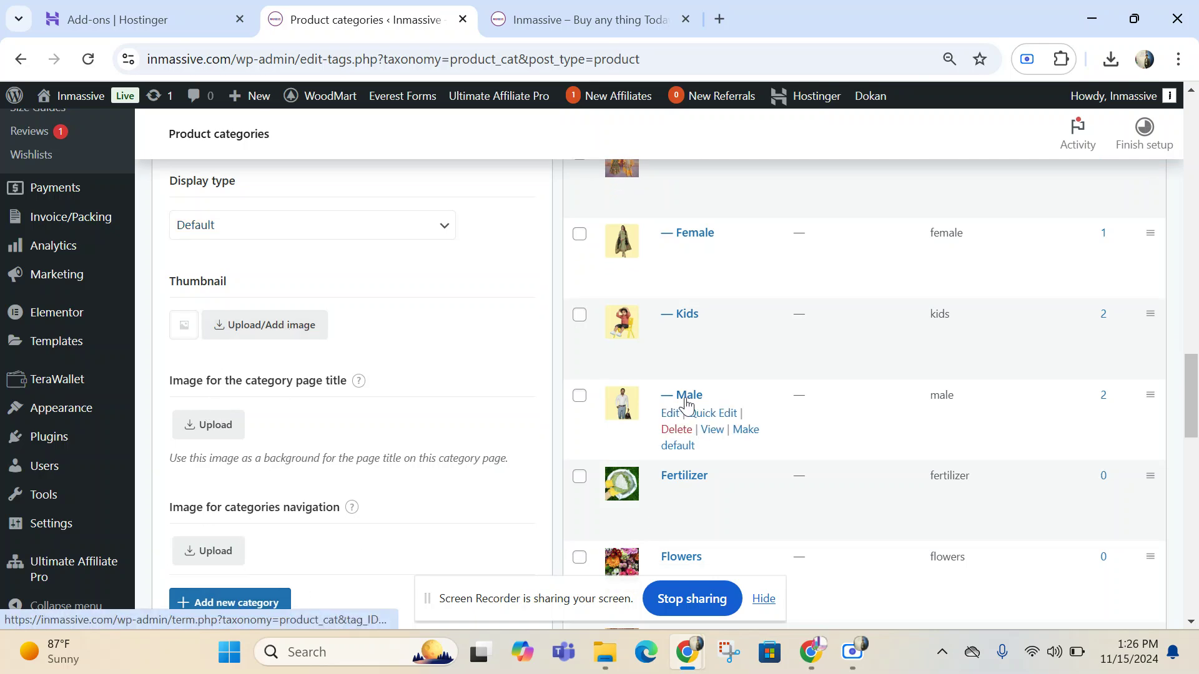
Add a new product attribute named Memory on the product Attributes page.
scroll(220, 321, "up", 3)
scroll(220, 321, "up", 2)
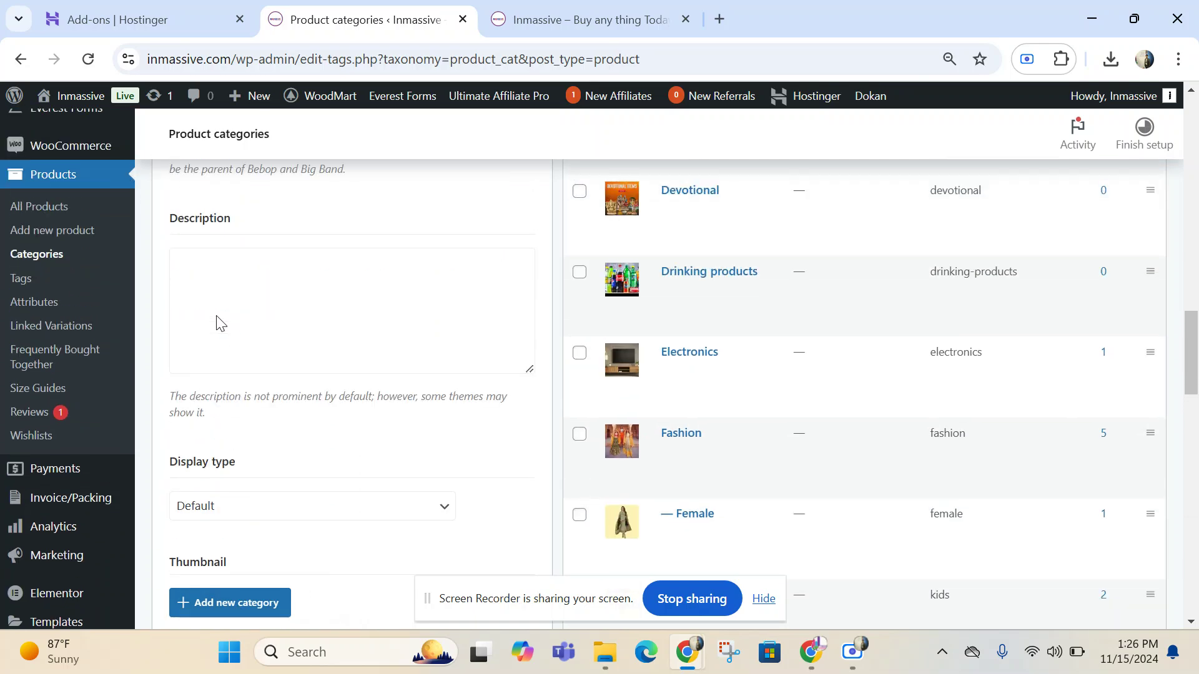
left_click(53, 305)
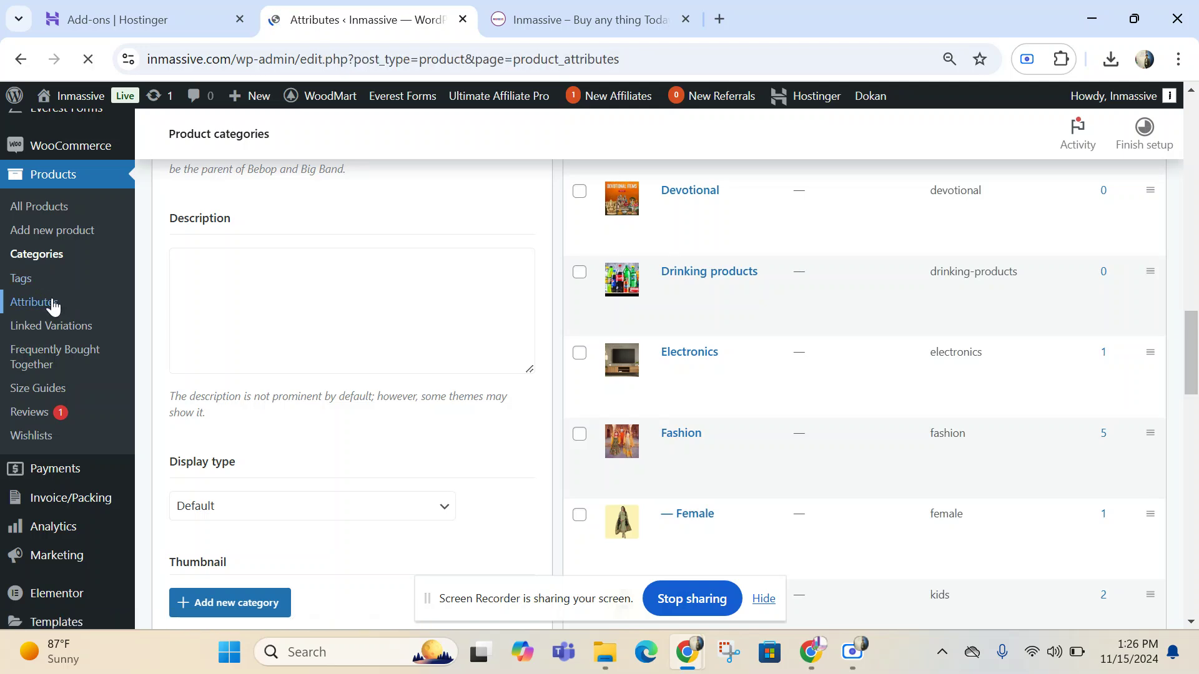
scroll(687, 313, "down", 5)
left_click(352, 358)
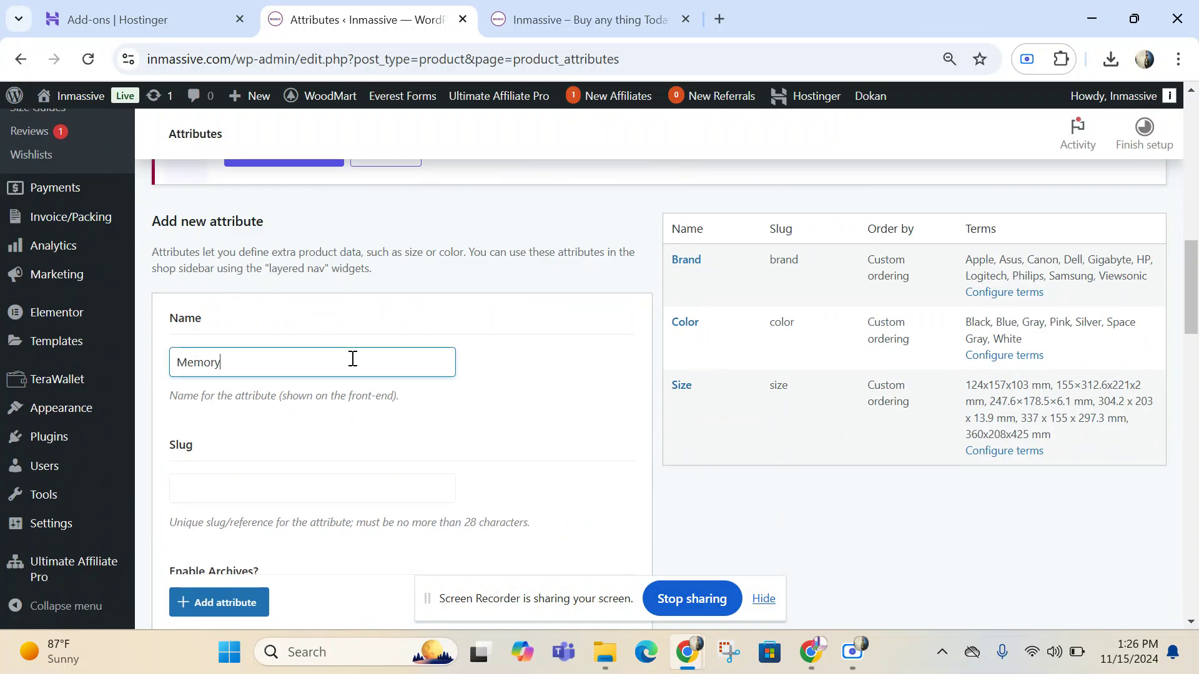
left_click(228, 602)
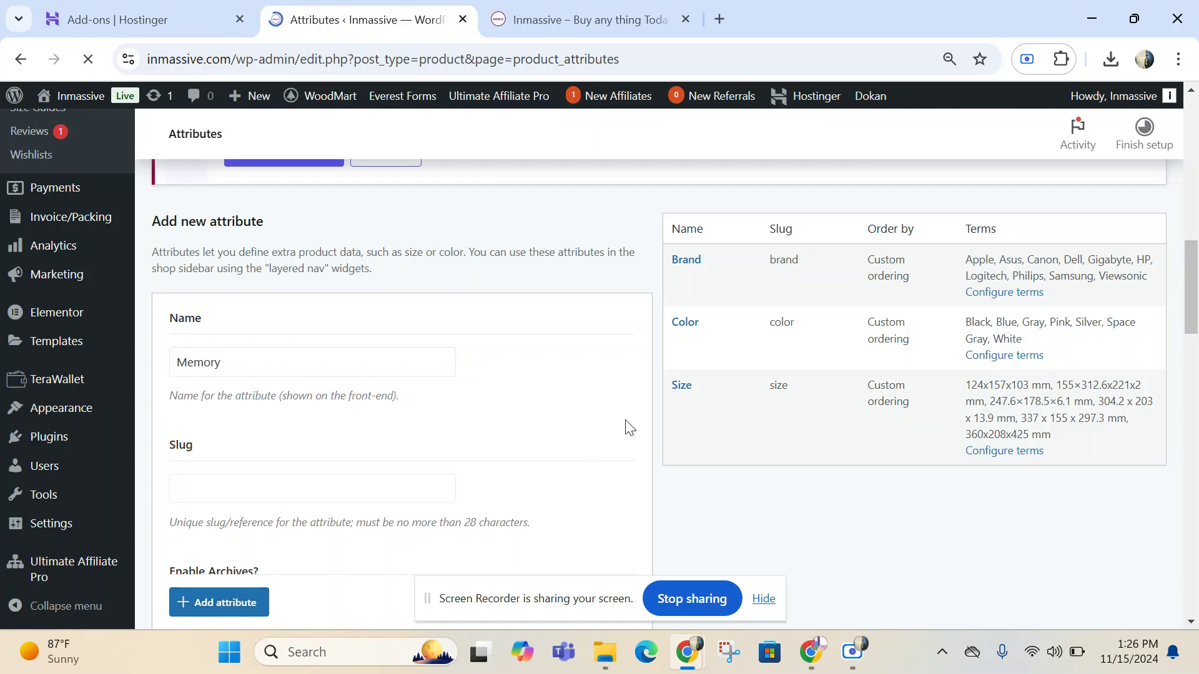
Add another product attribute named RAM, keeping the default sort order and swatch settings.
scroll(575, 423, "down", 7)
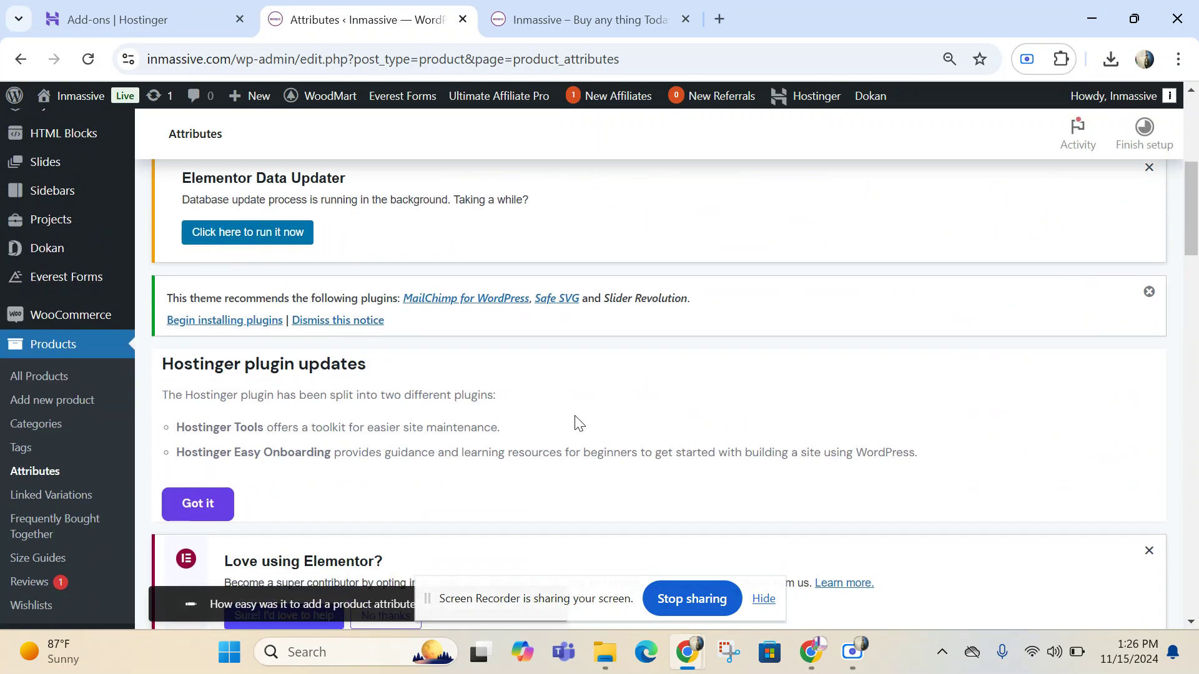
scroll(575, 422, "down", 3)
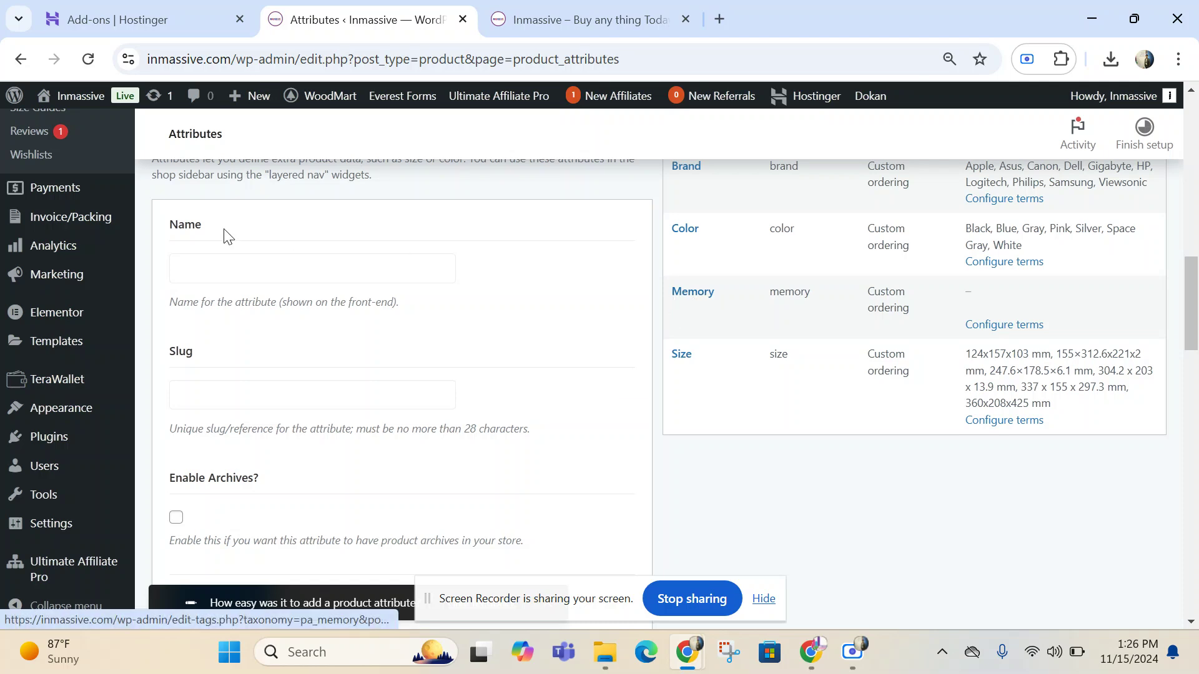
left_click(229, 271)
type("RAM")
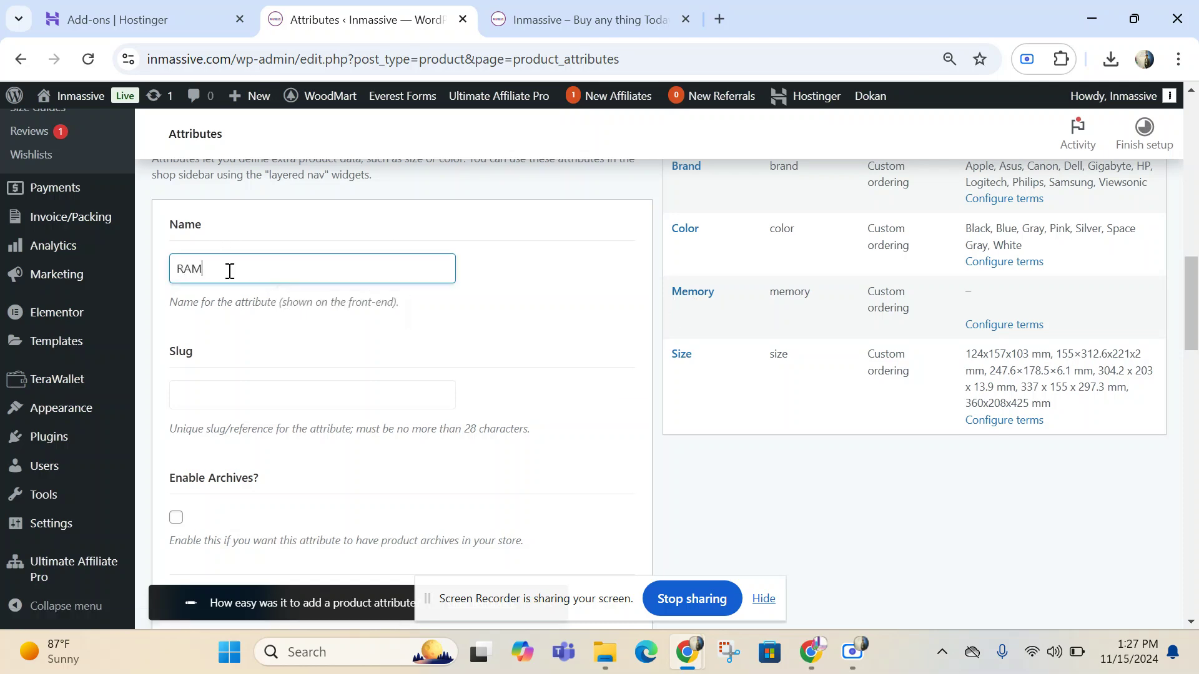
scroll(351, 435, "down", 5)
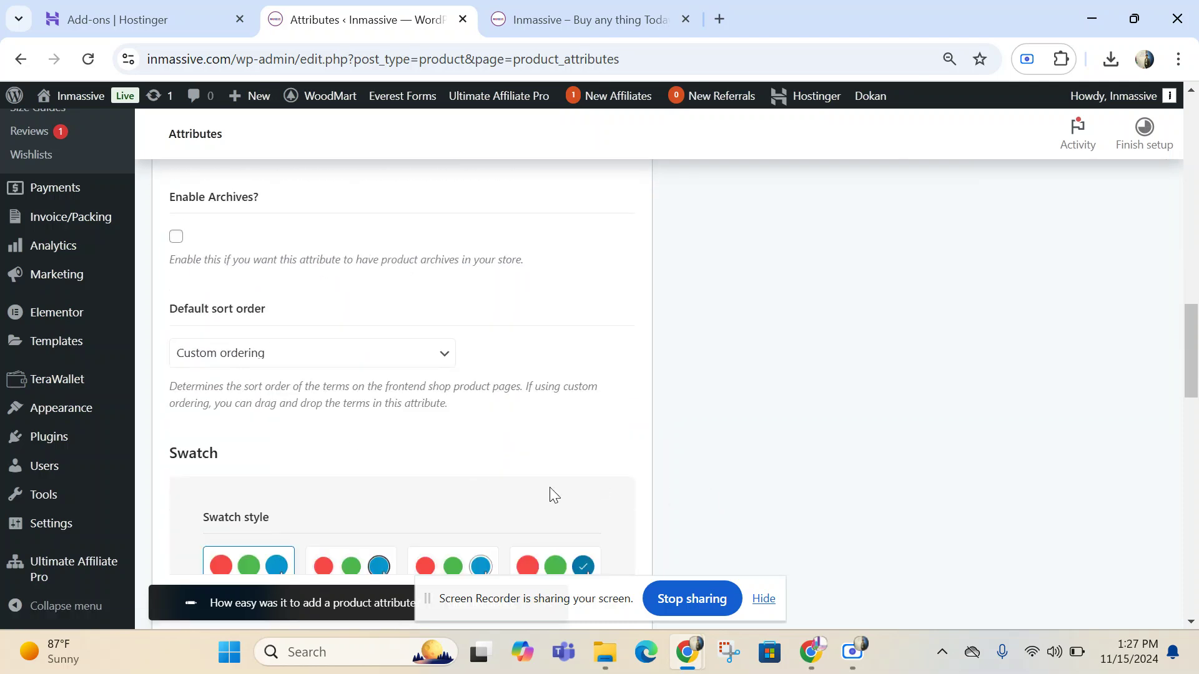
scroll(308, 472, "down", 10)
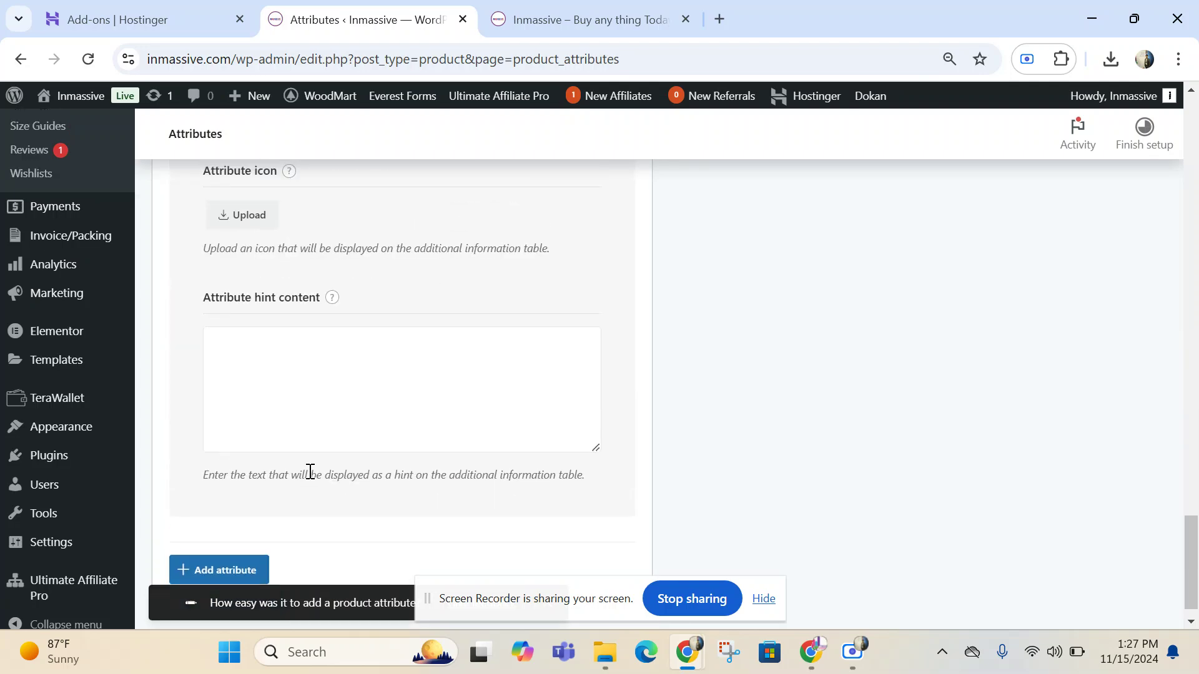
left_click(231, 550)
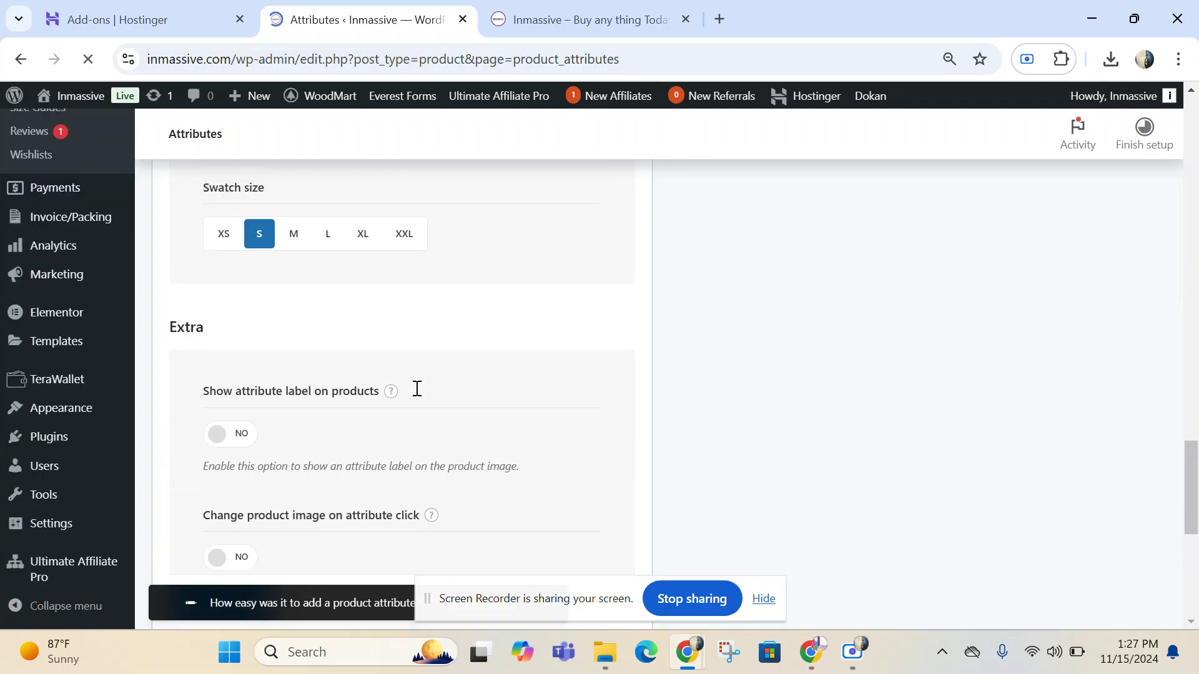
Configure the terms of the RAM attribute by adding the terms 4GB and 6 GB.
scroll(417, 393, "down", 15)
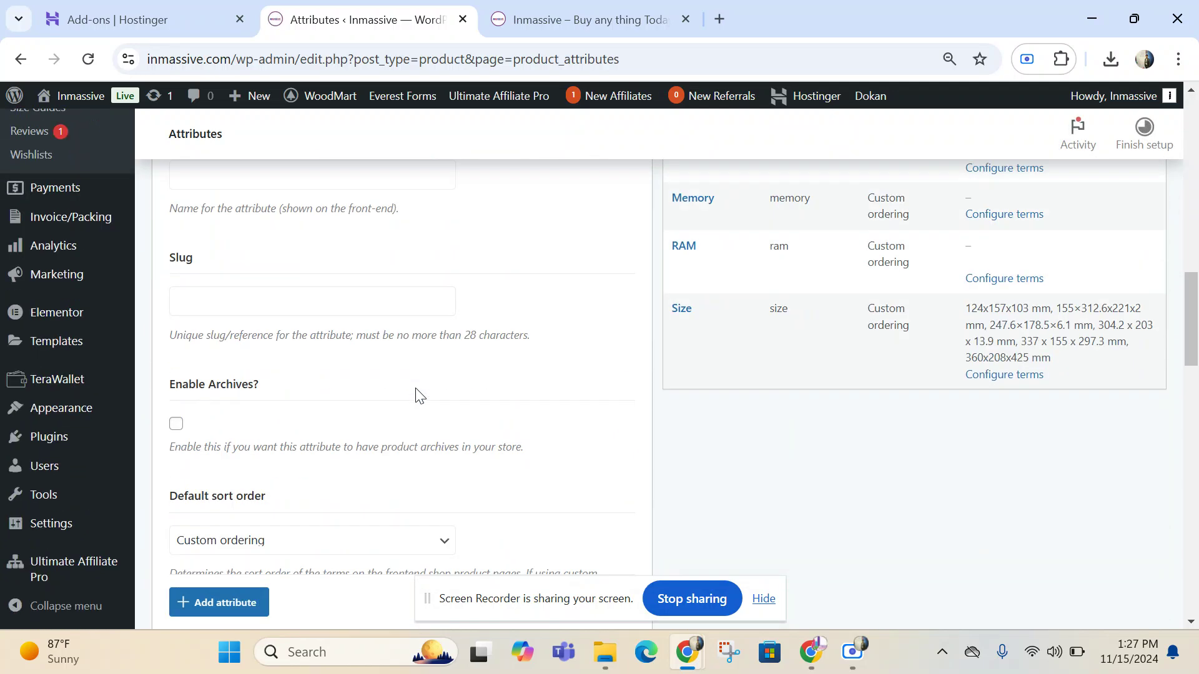
scroll(414, 393, "up", 2)
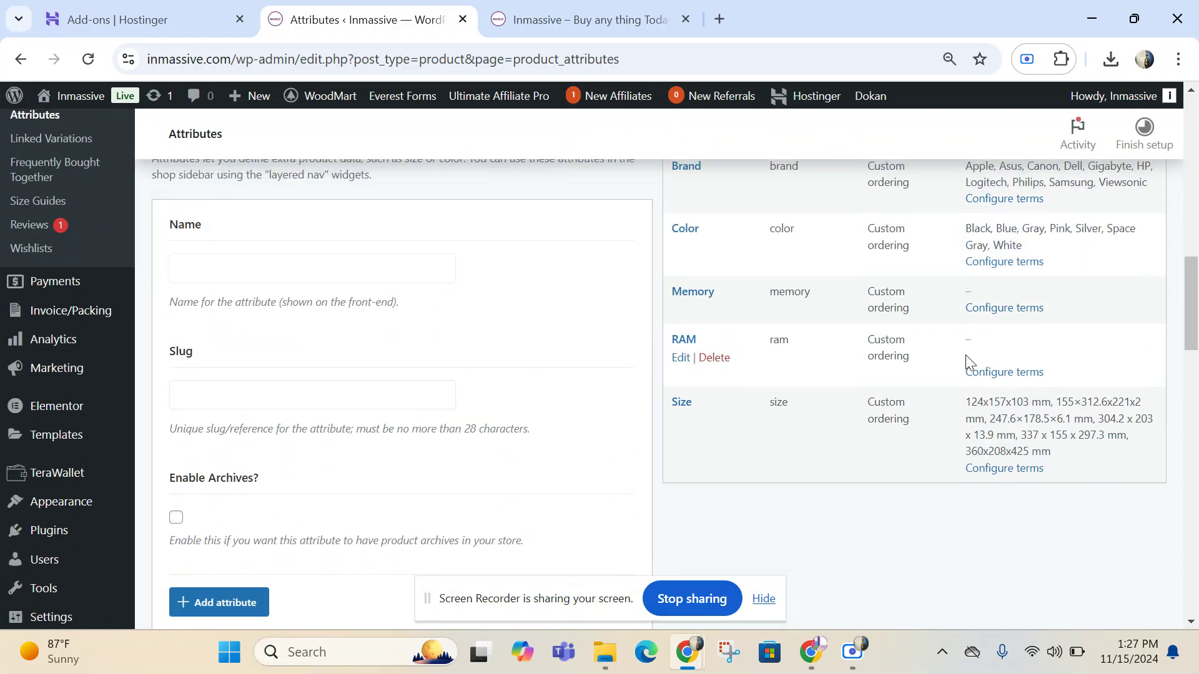
left_click(1001, 376)
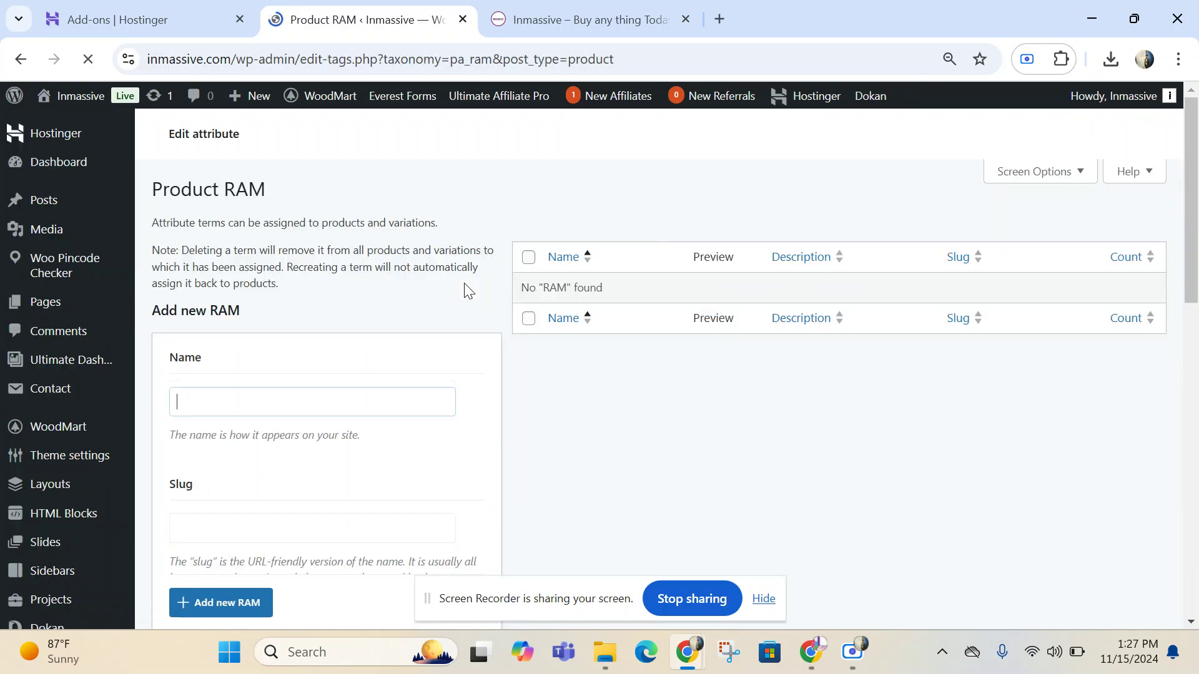
scroll(527, 268, "down", 10)
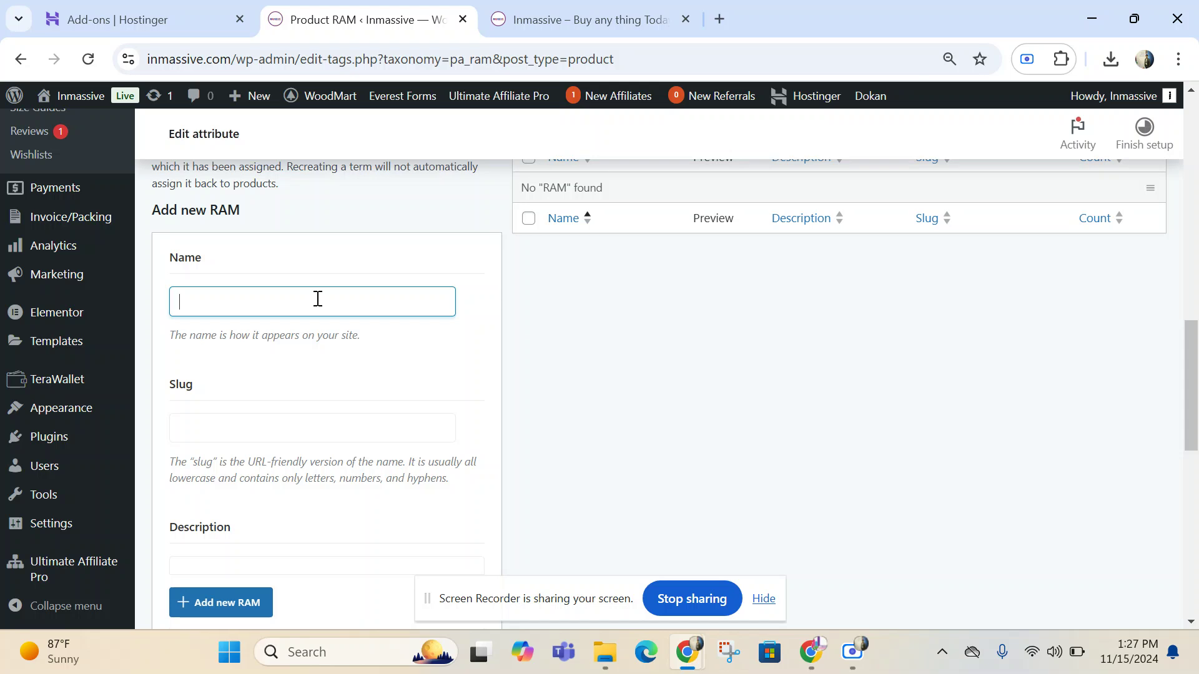
left_click(248, 601)
left_click(238, 303)
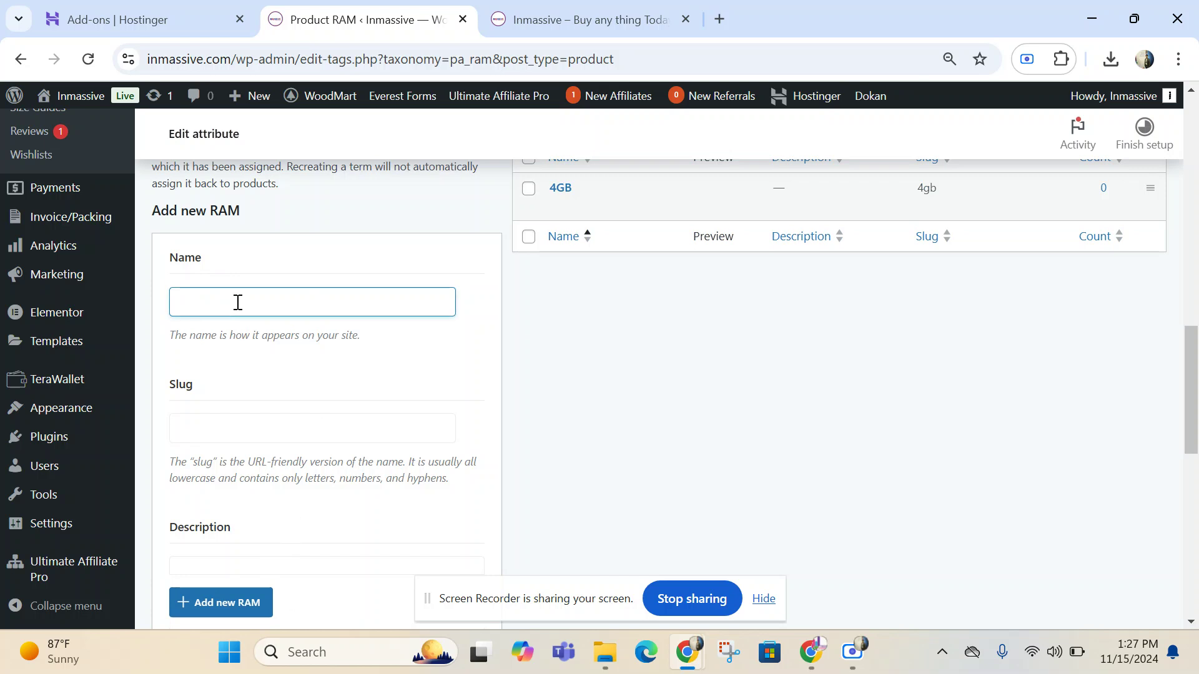
left_click(243, 602)
Add the terms 8 GB and 12 GB to the RAM attribute.
left_click(235, 310)
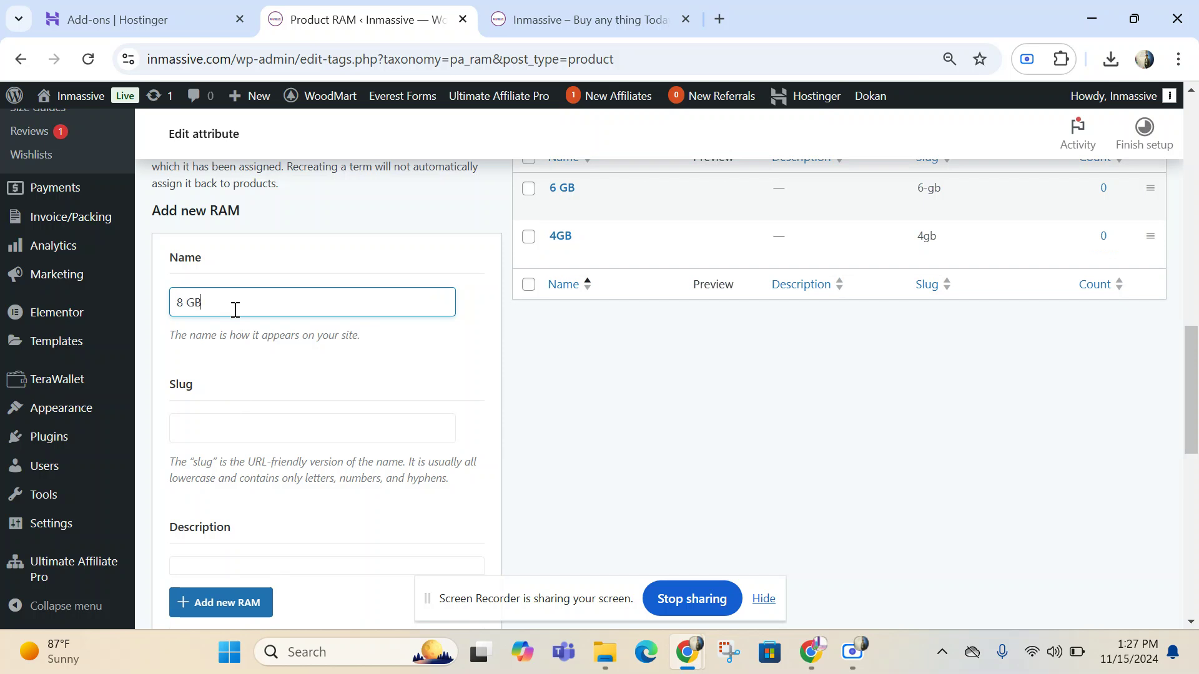
left_click(248, 602)
left_click(228, 312)
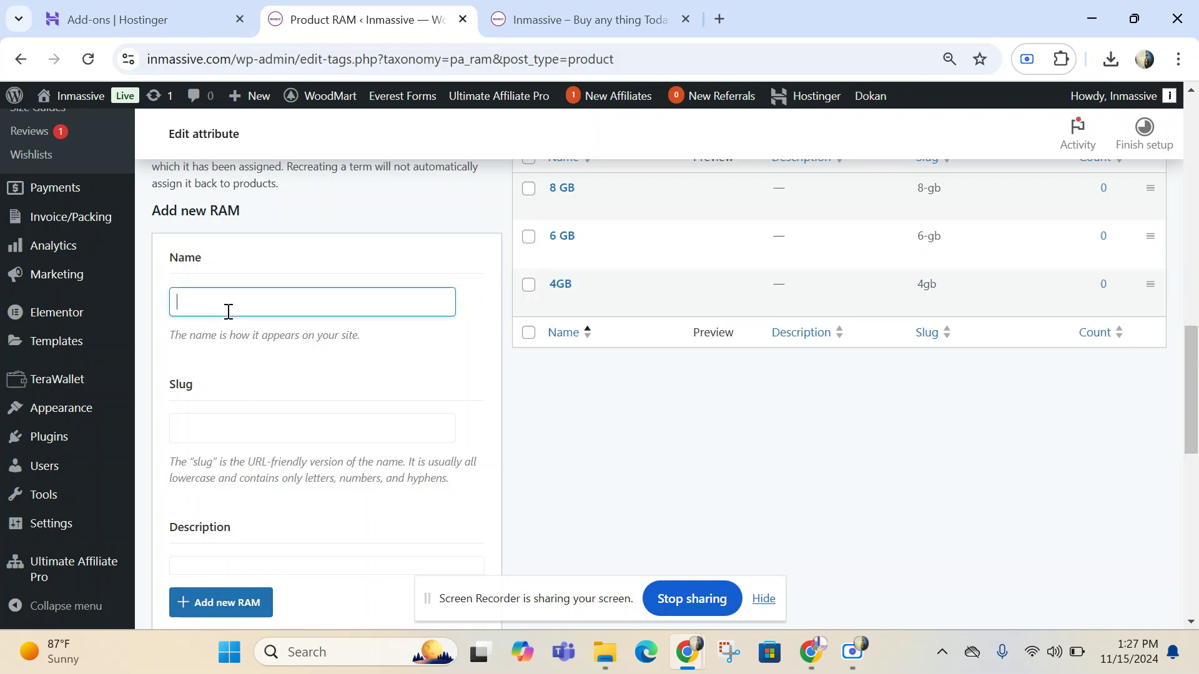
type("12 GB")
left_click(274, 596)
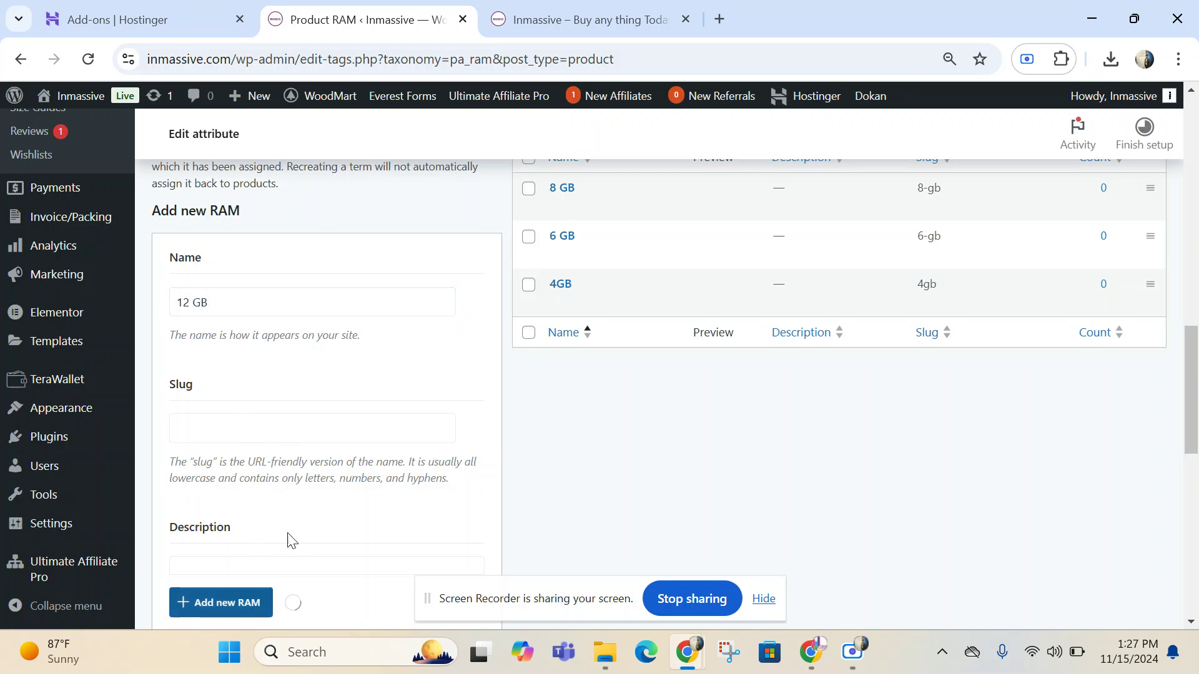
Check the list of RAM terms, return to the product attributes and open the term configuration of the Memory attribute.
scroll(534, 415, "up", 4)
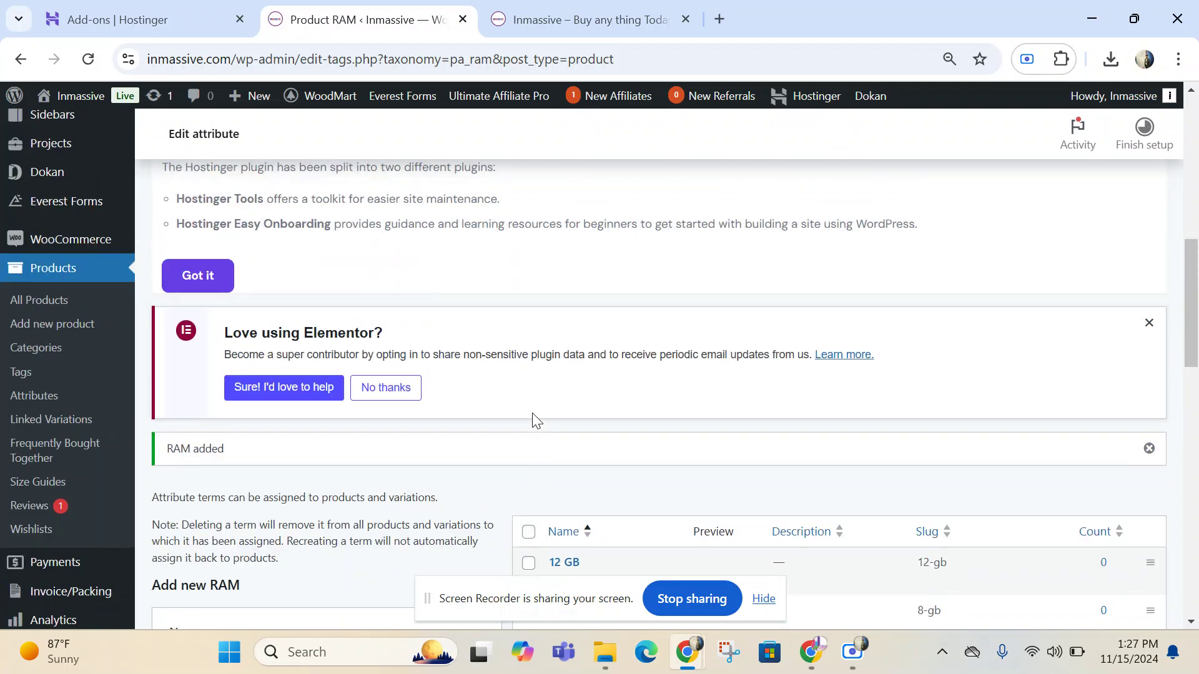
scroll(532, 413, "up", 6)
scroll(533, 417, "down", 7)
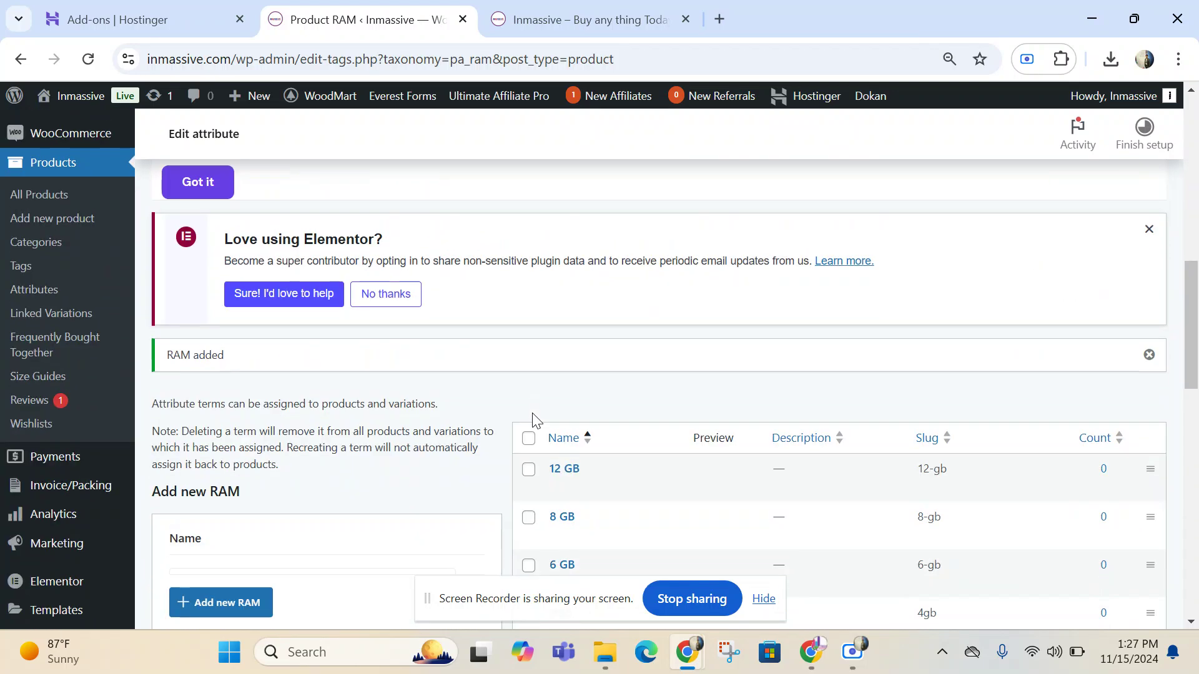
scroll(532, 414, "down", 7)
scroll(532, 414, "up", 5)
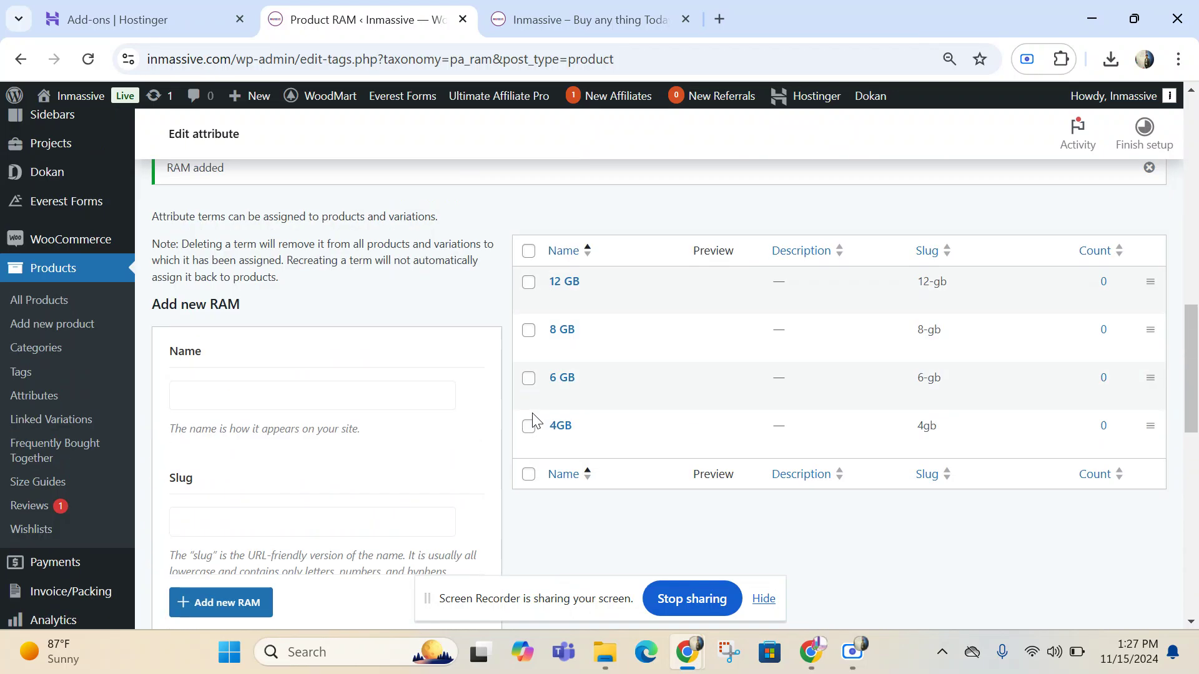
scroll(532, 413, "up", 1)
left_click(33, 490)
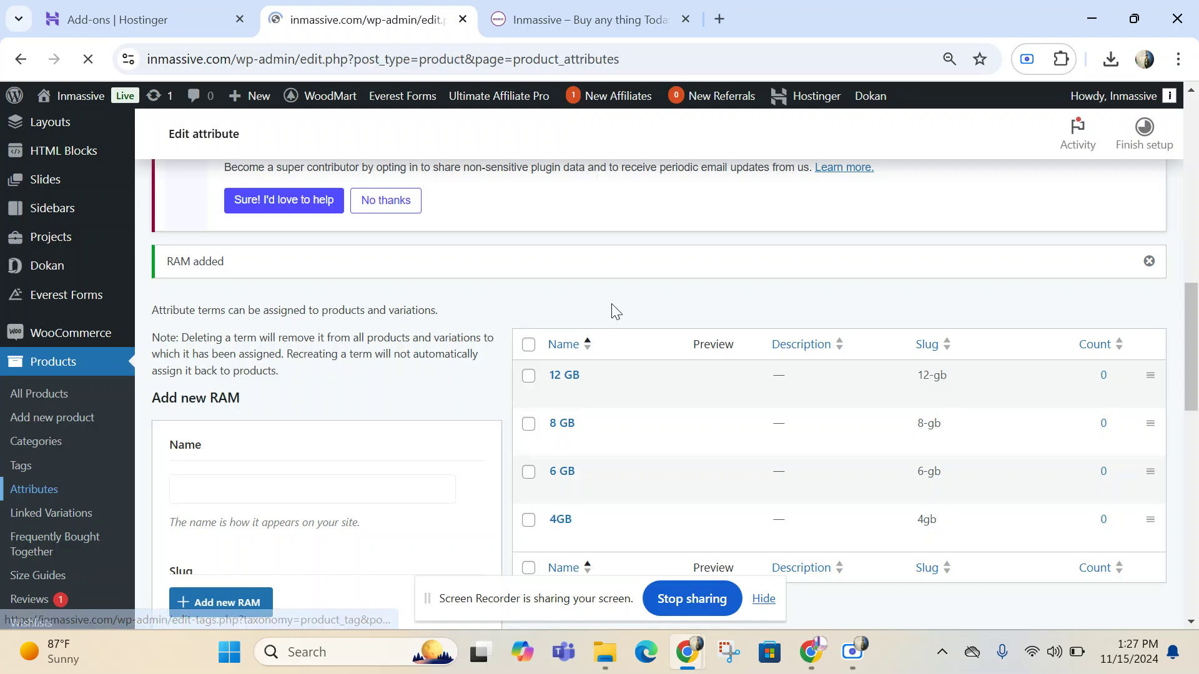
scroll(706, 321, "down", 10)
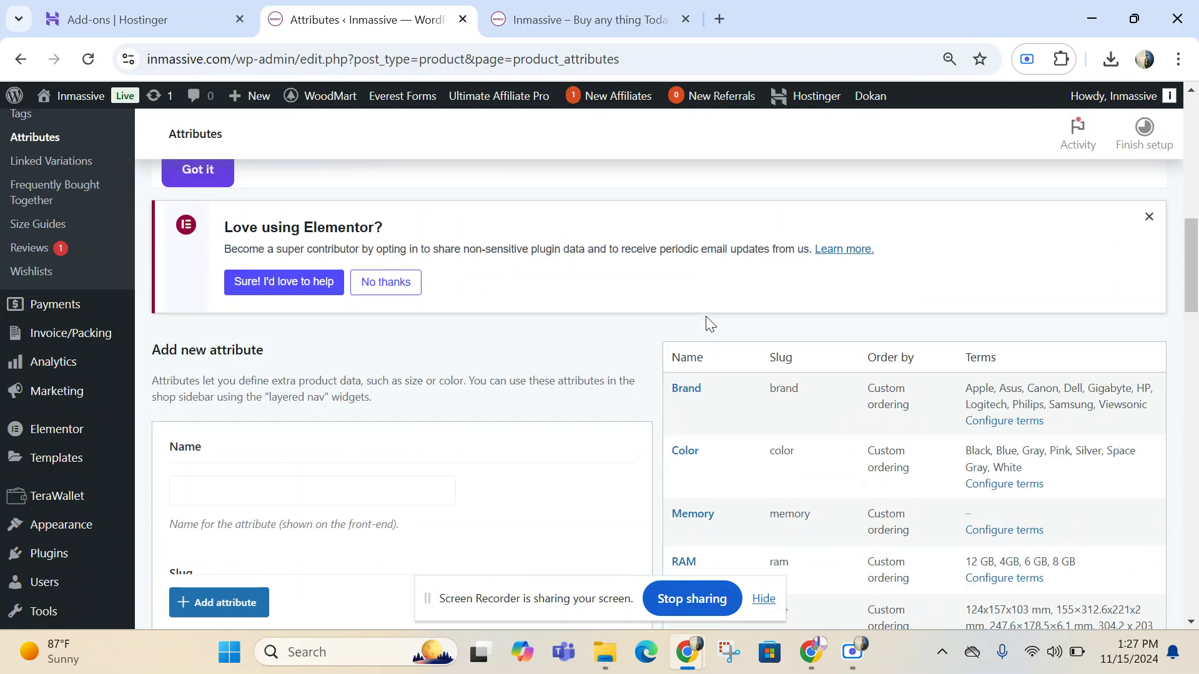
left_click(1004, 308)
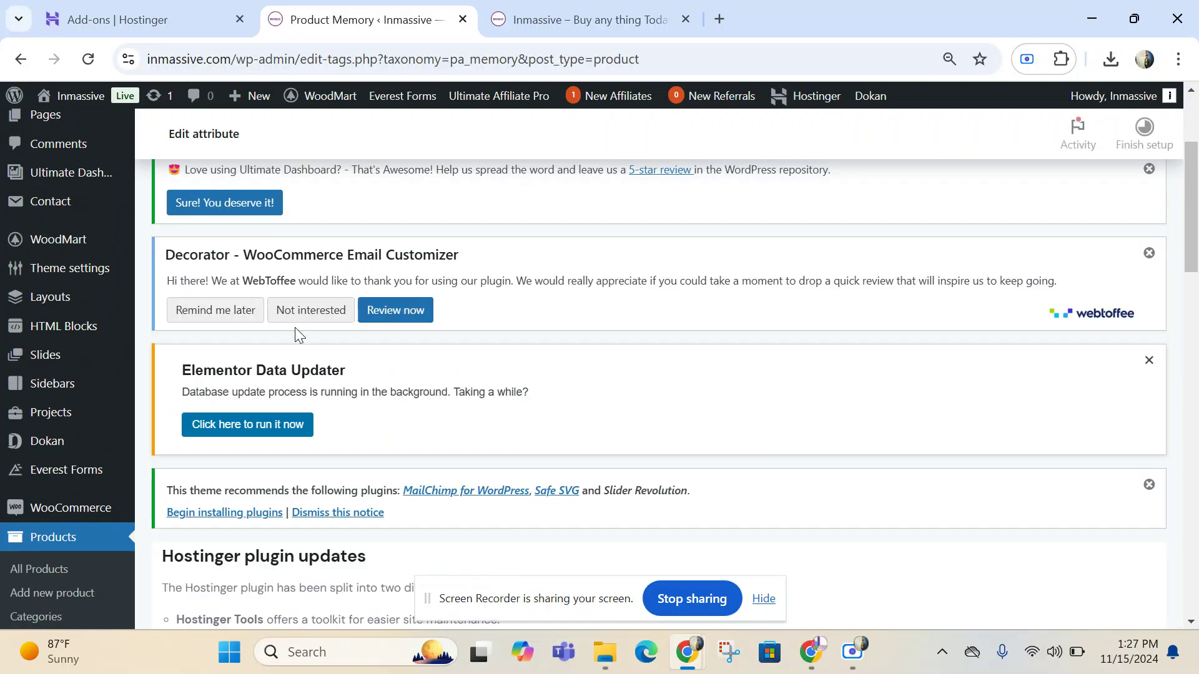
Add the terms 64 GB and 126 GB to the Memory attribute.
scroll(297, 336, "down", 10)
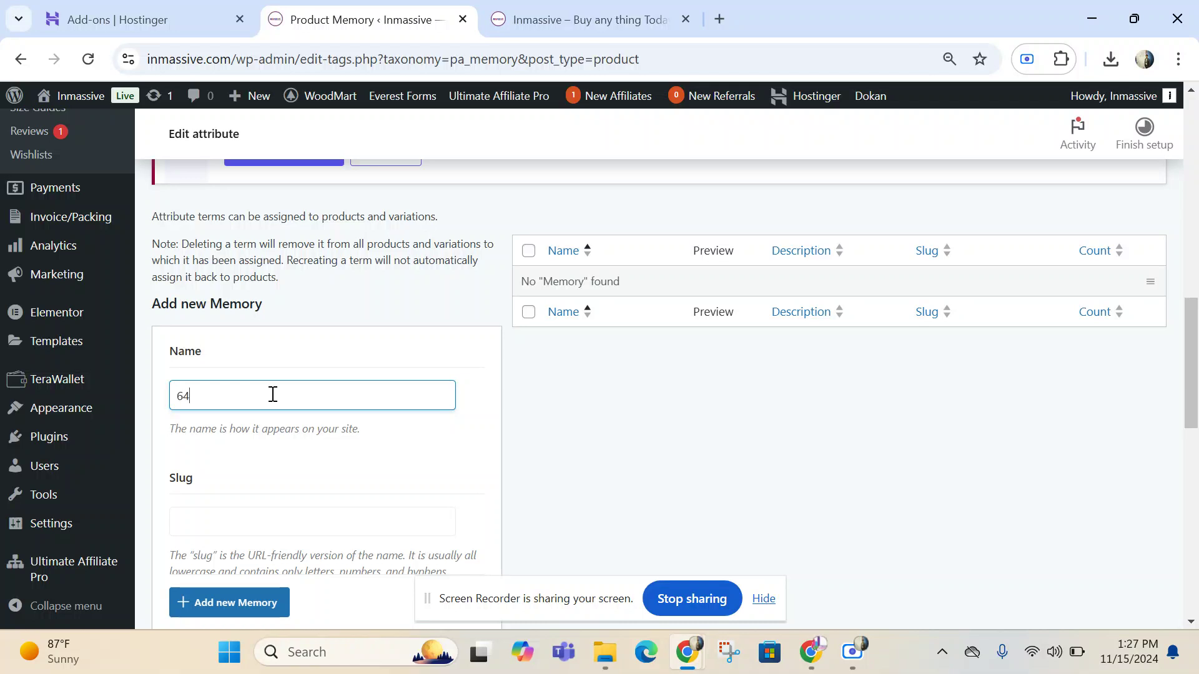
left_click(259, 603)
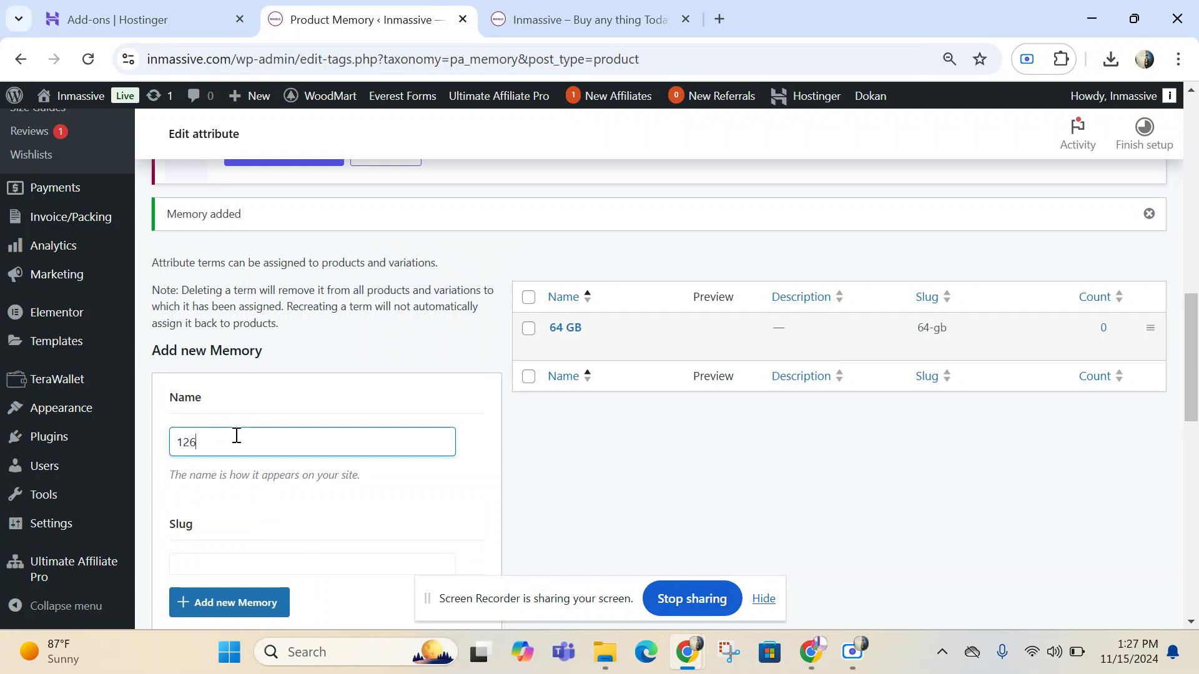
left_click(267, 605)
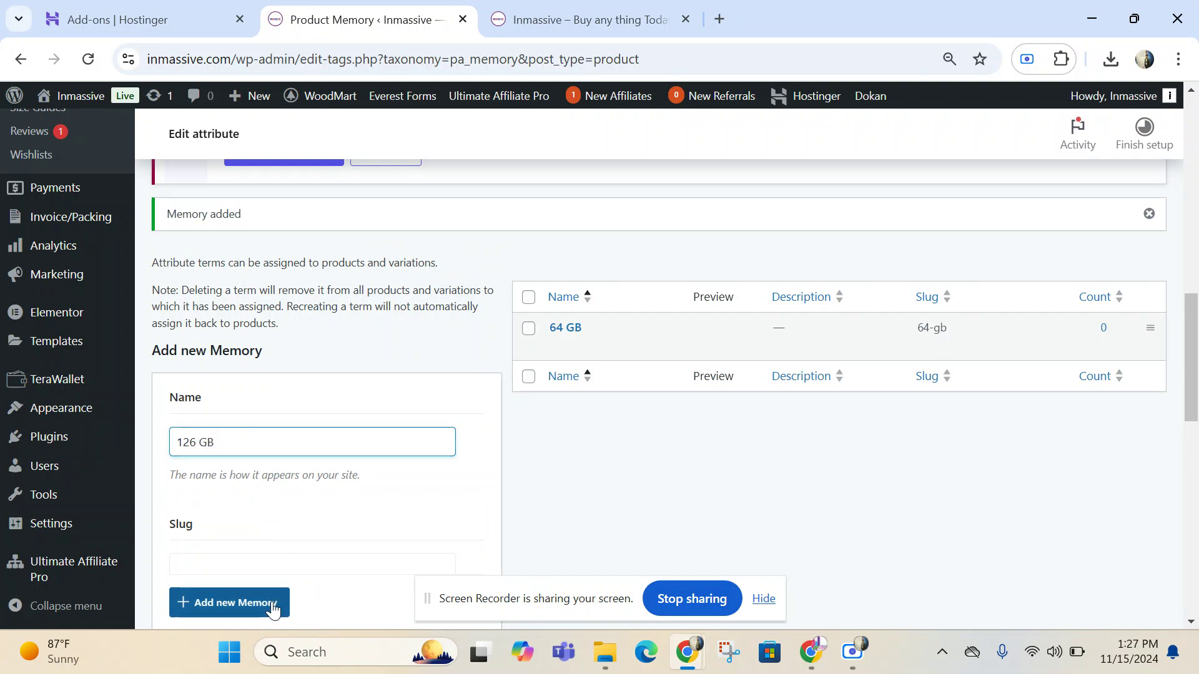
Quick-edit the 126 GB memory term, setting its name to 128 GB and its slug to 128-gb.
left_click(596, 347)
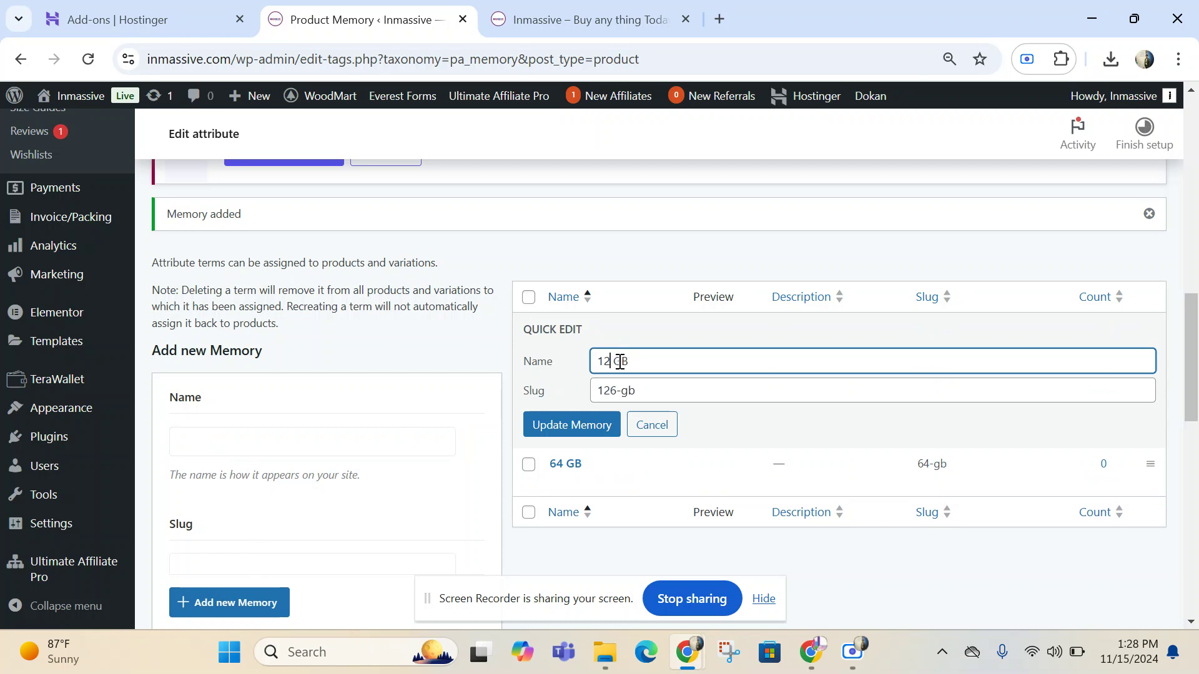
left_click(615, 390)
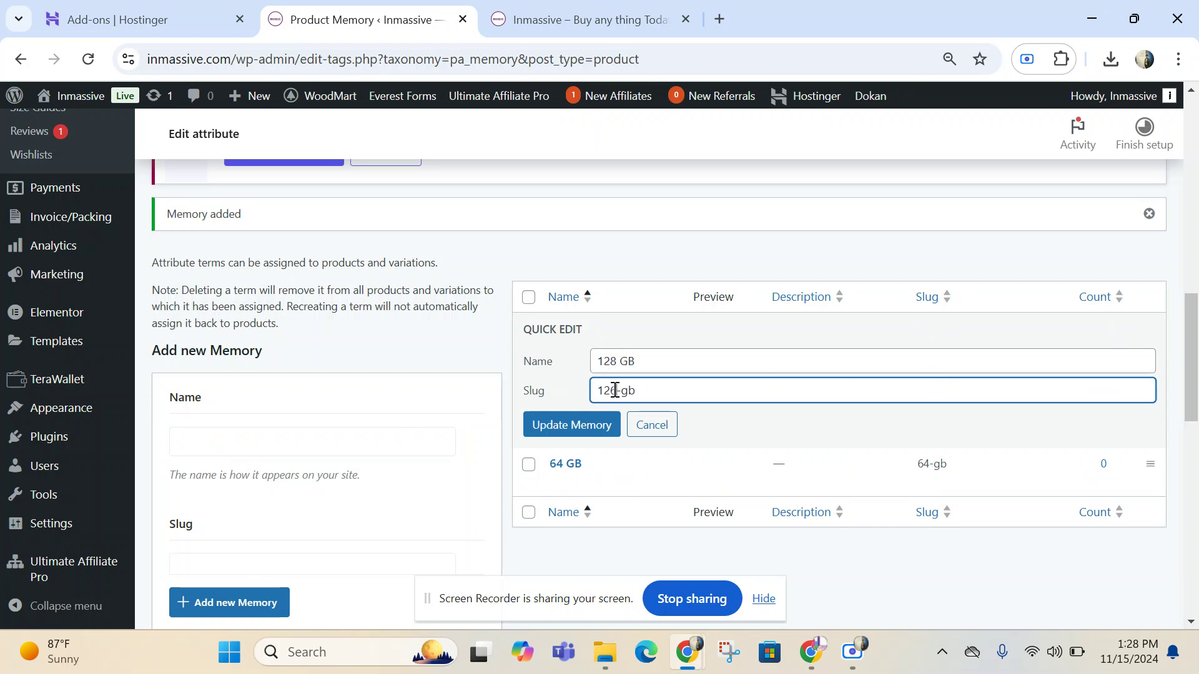
left_click(594, 427)
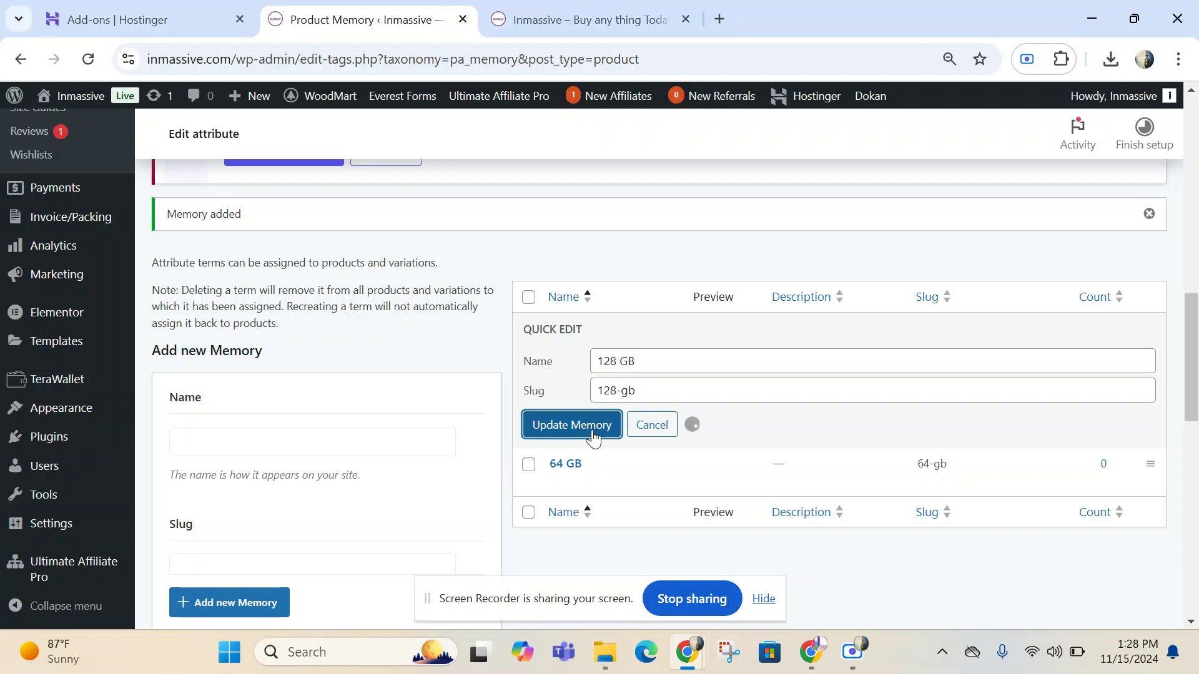
Add the terms 256 GB, 512 GB and 1 TB to the Memory attribute and check the term list.
left_click(248, 433)
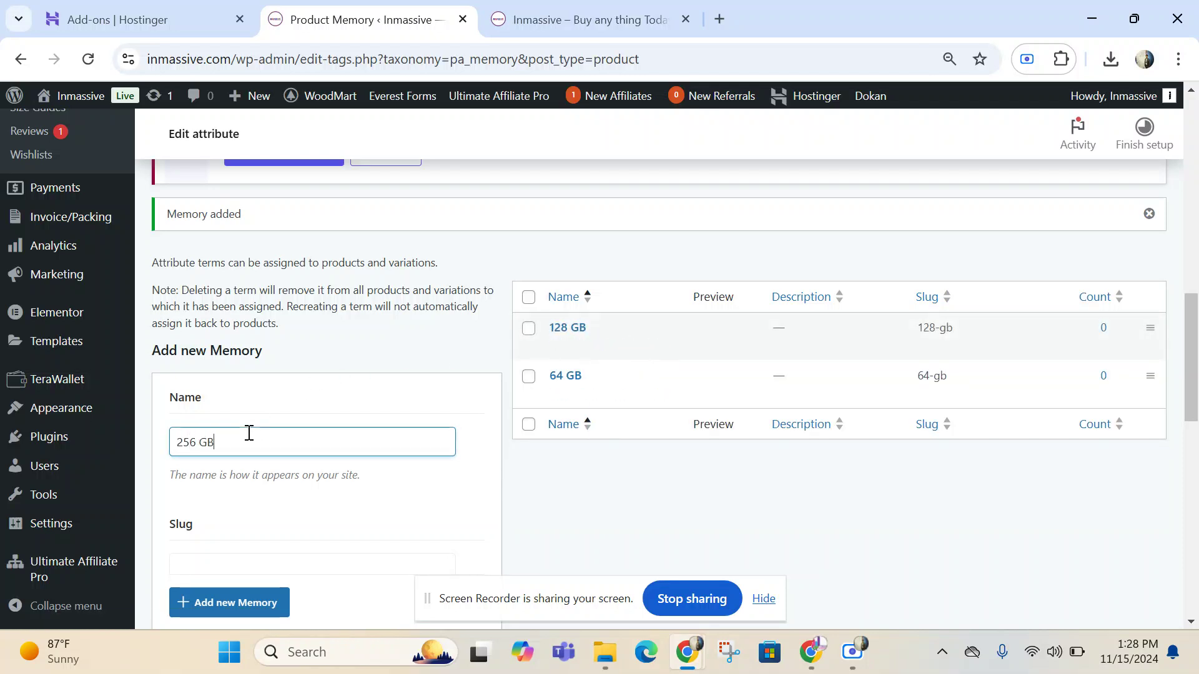
left_click(237, 602)
left_click(236, 449)
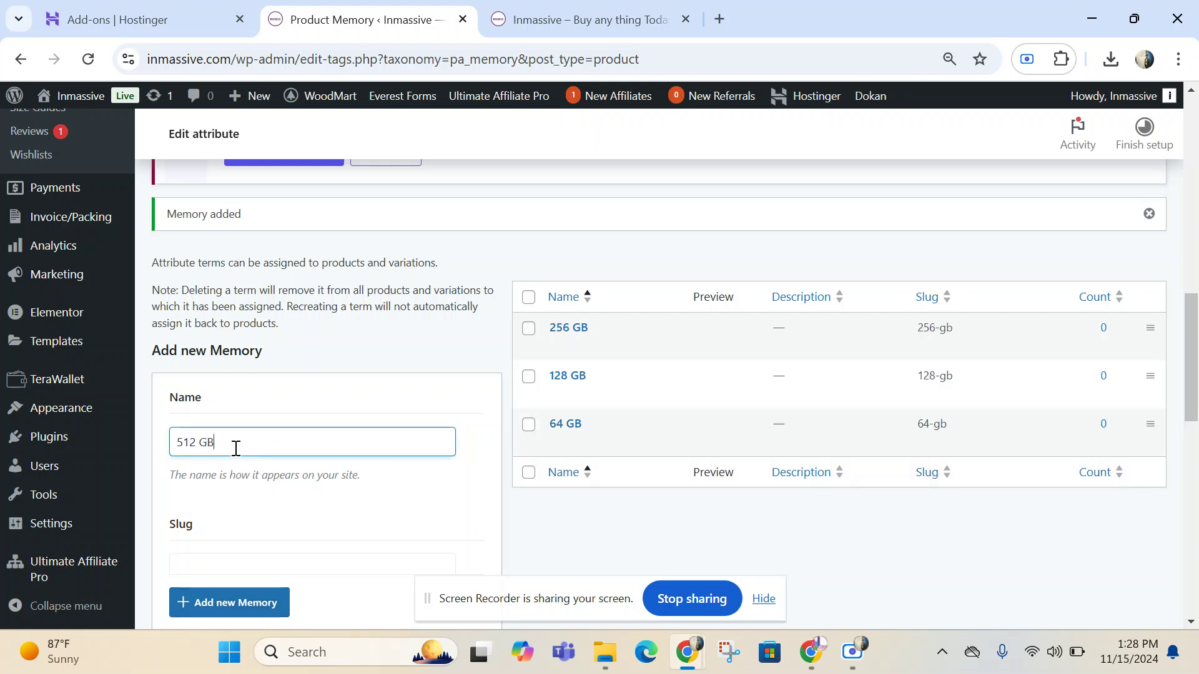
left_click(257, 602)
left_click(249, 451)
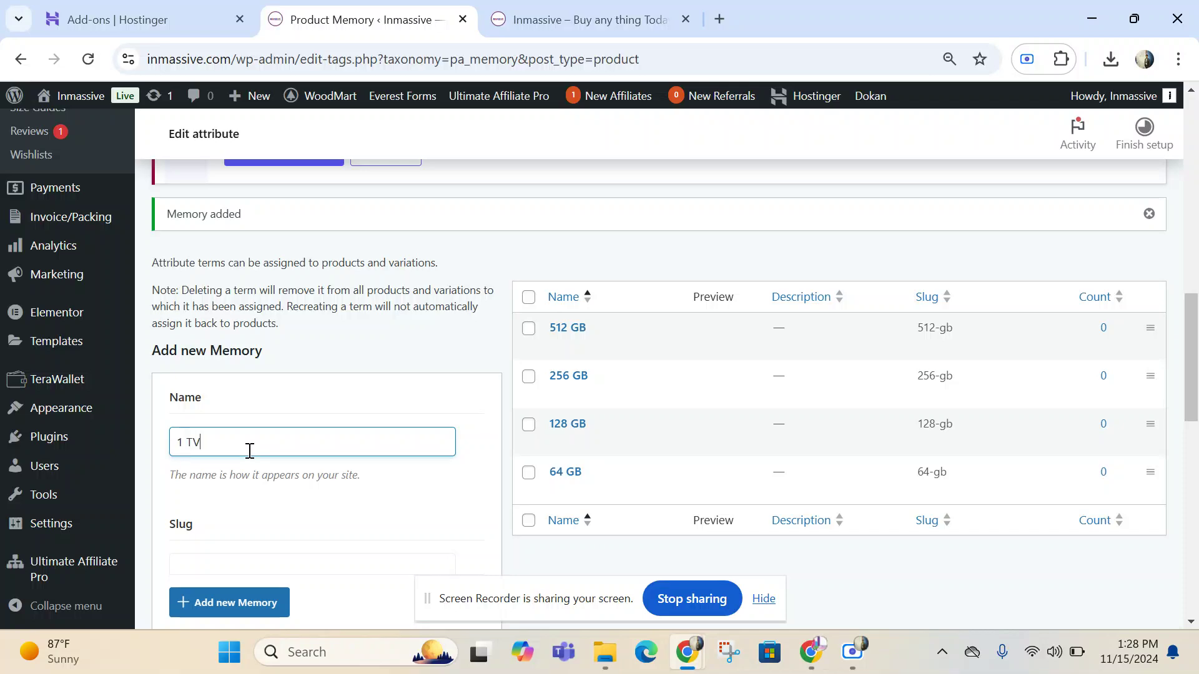
left_click(227, 603)
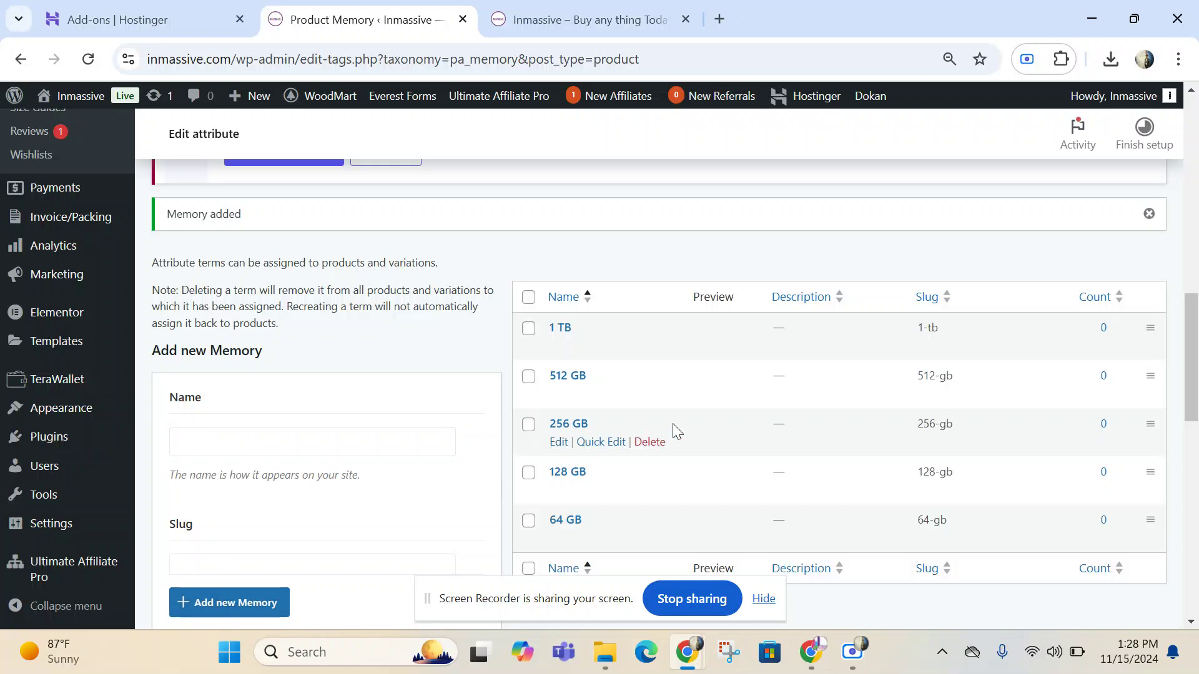
scroll(610, 402, "down", 3)
scroll(611, 403, "up", 3)
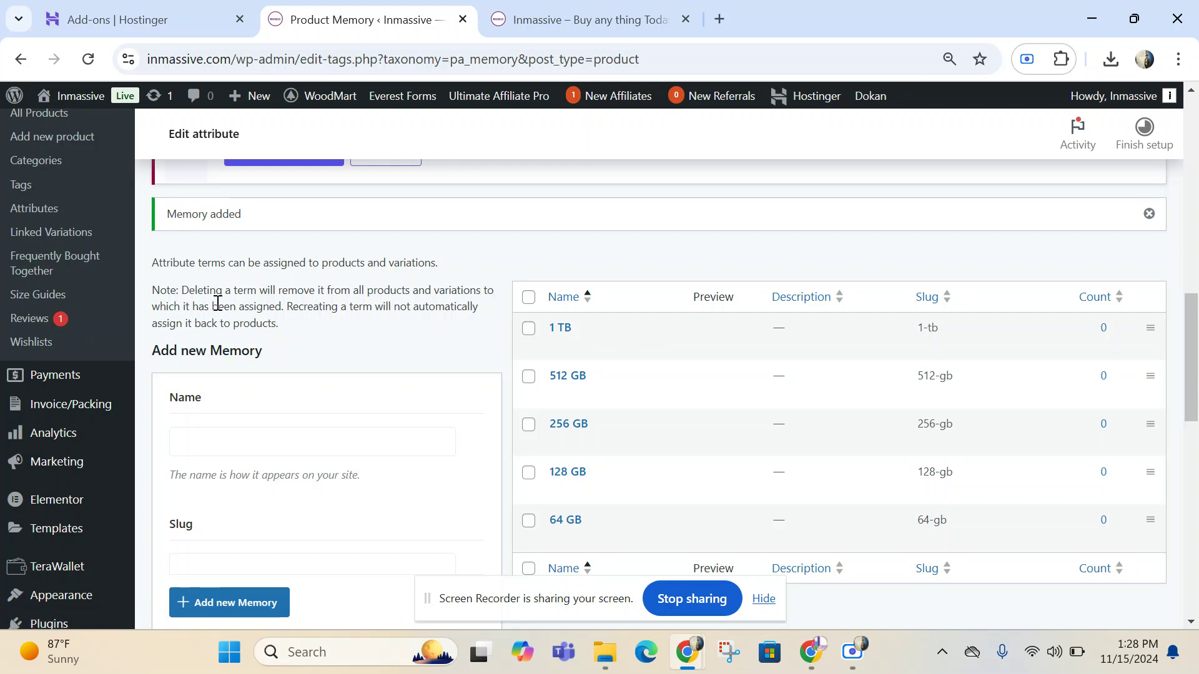
Open the Size Guides list and start a new size guide.
left_click(57, 295)
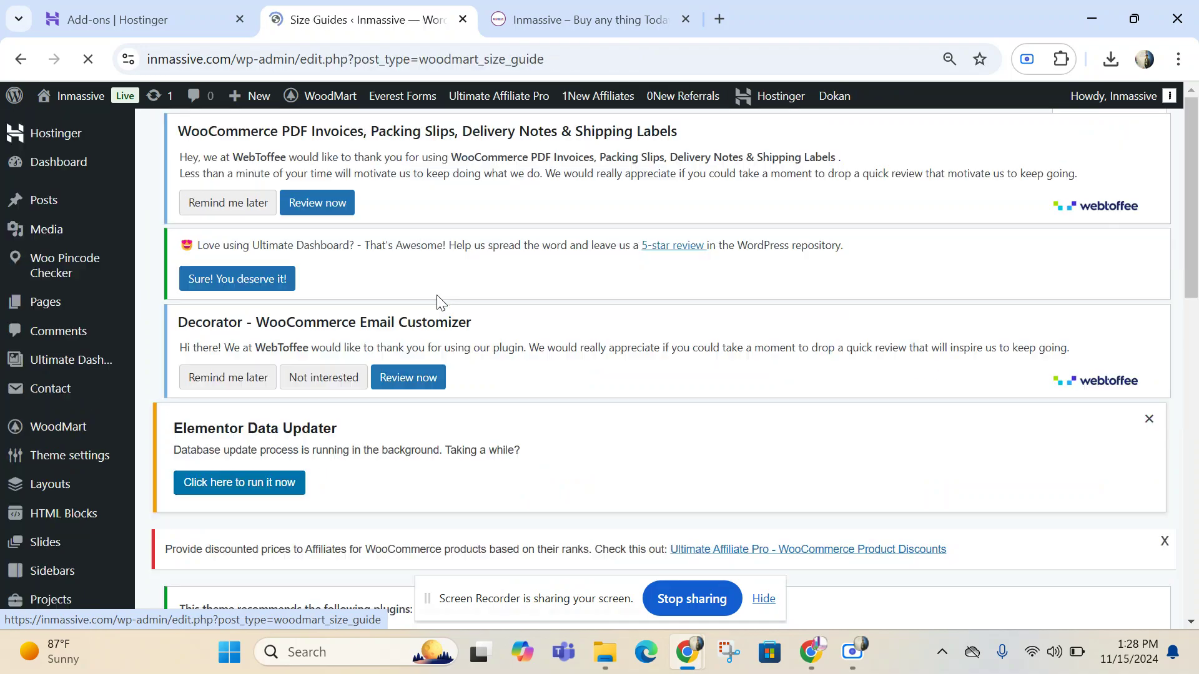
scroll(451, 296, "down", 10)
scroll(451, 296, "up", 8)
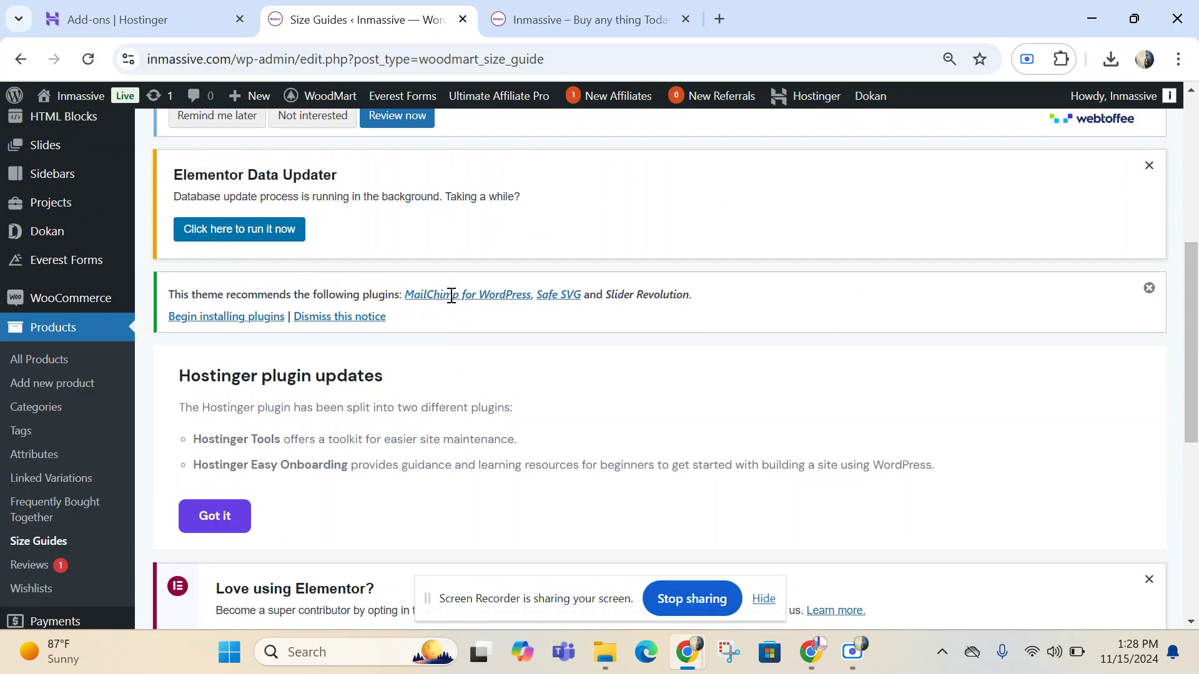
scroll(451, 295, "up", 3)
left_click(306, 206)
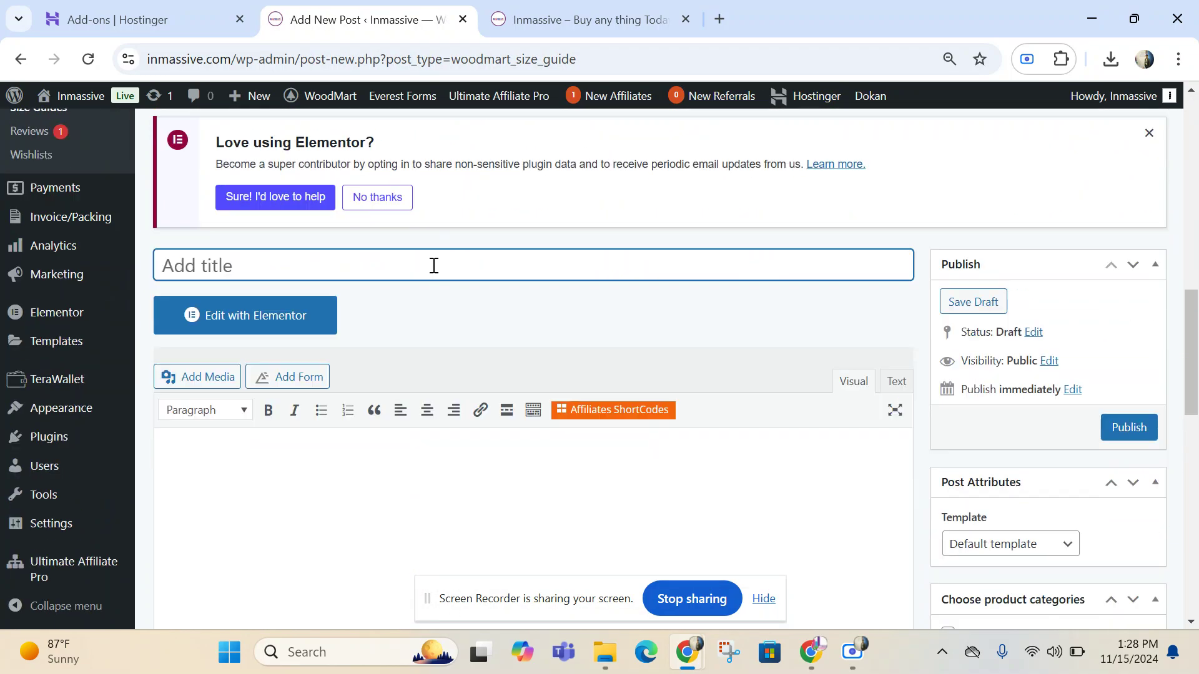
Review the new size guide's editor, size table, post attributes and product category options.
scroll(770, 259, "down", 10)
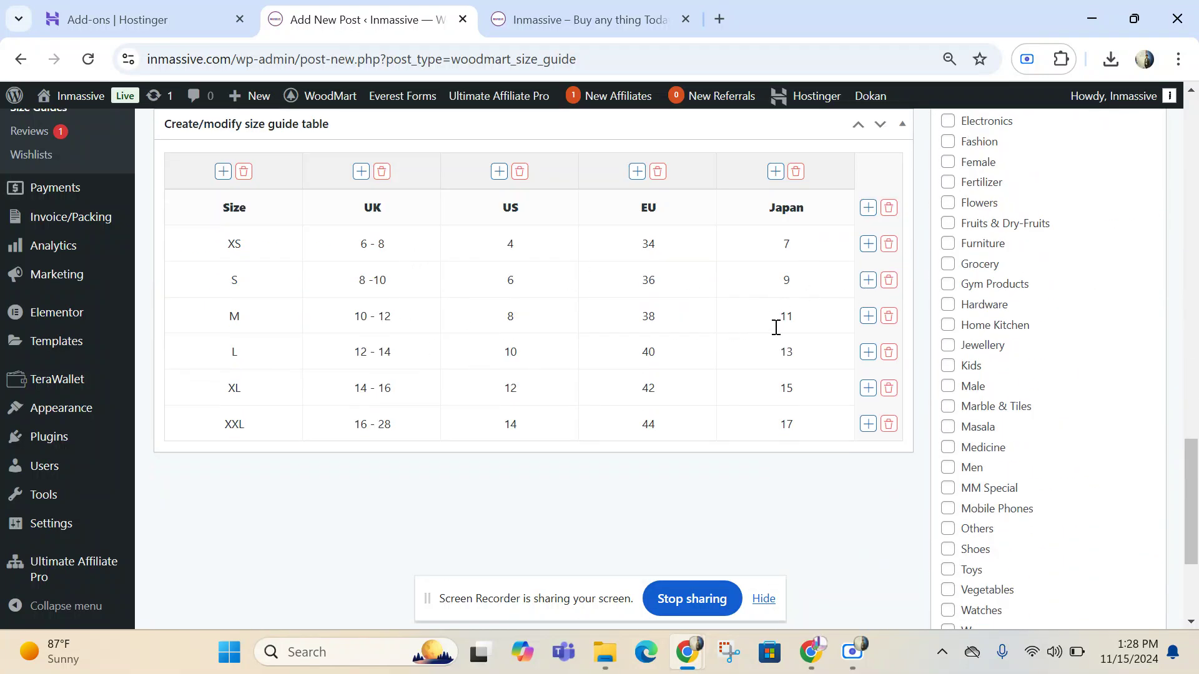
scroll(775, 327, "up", 2)
scroll(1053, 262, "down", 6)
scroll(1026, 332, "up", 11)
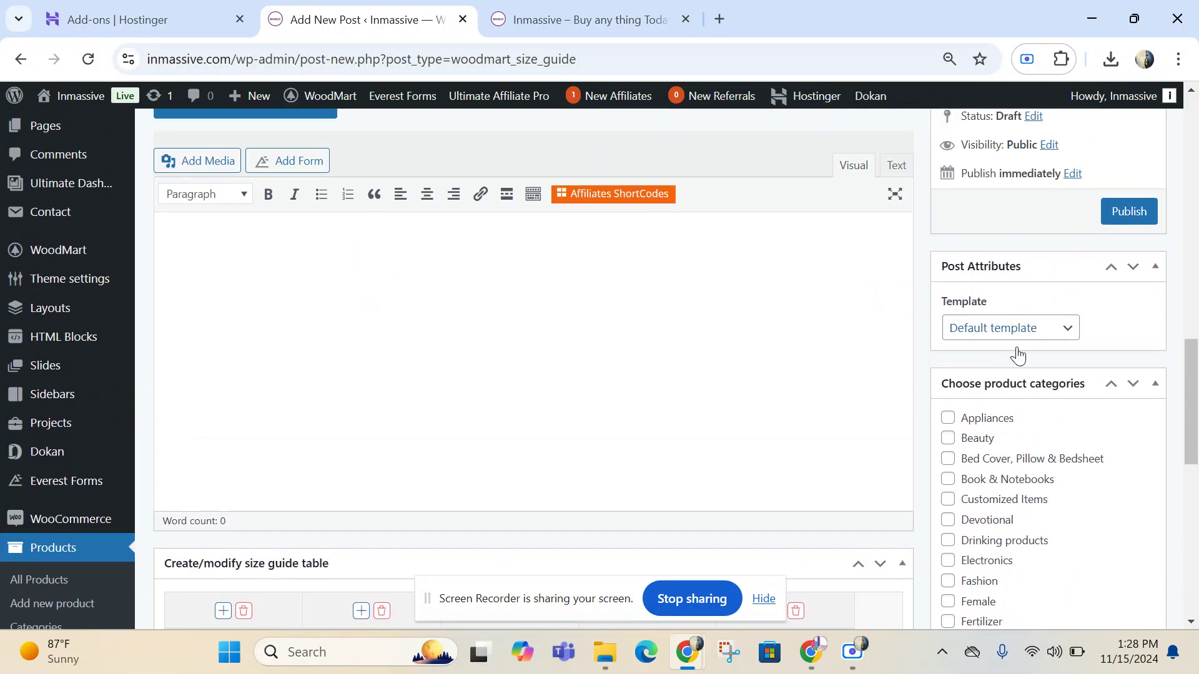
scroll(519, 365, "down", 7)
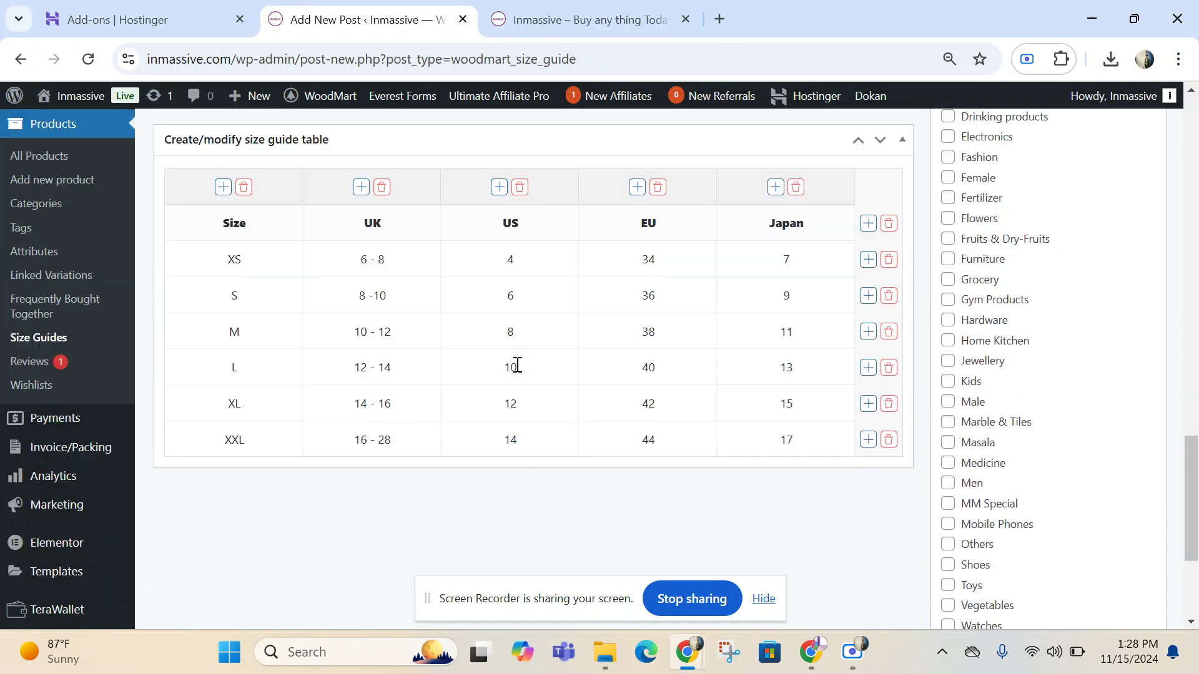
Open the WooCommerce payments setup page and review the offline payment methods.
left_click(84, 373)
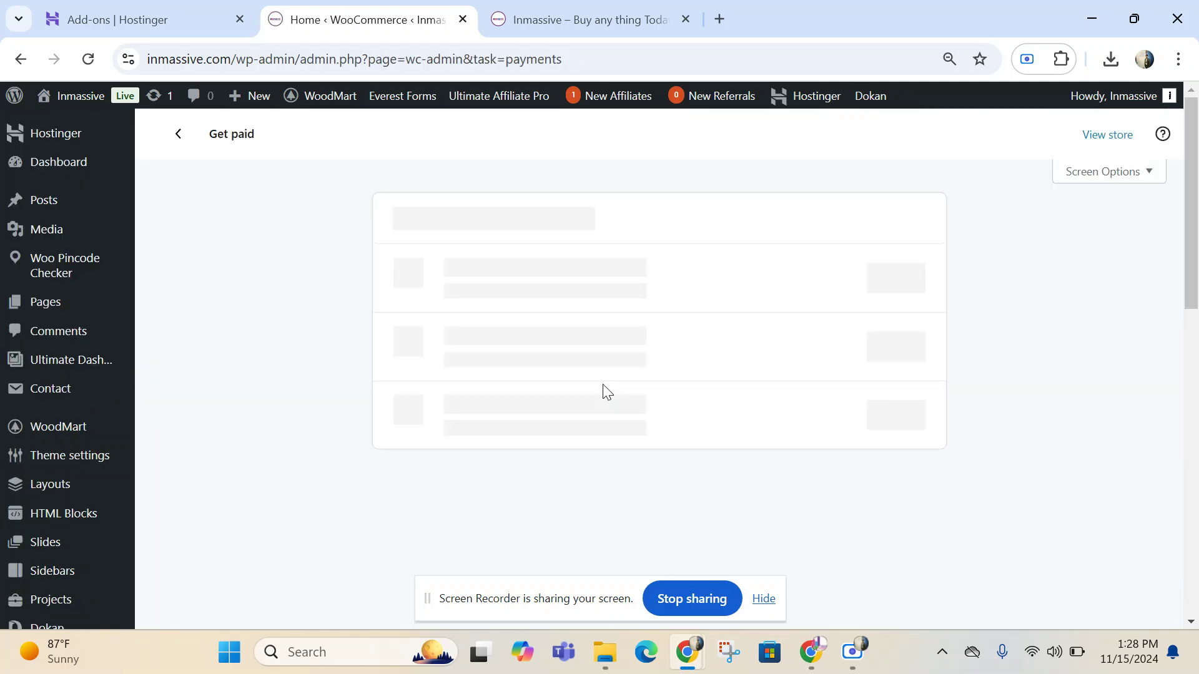
scroll(314, 378, "down", 10)
scroll(314, 378, "up", 4)
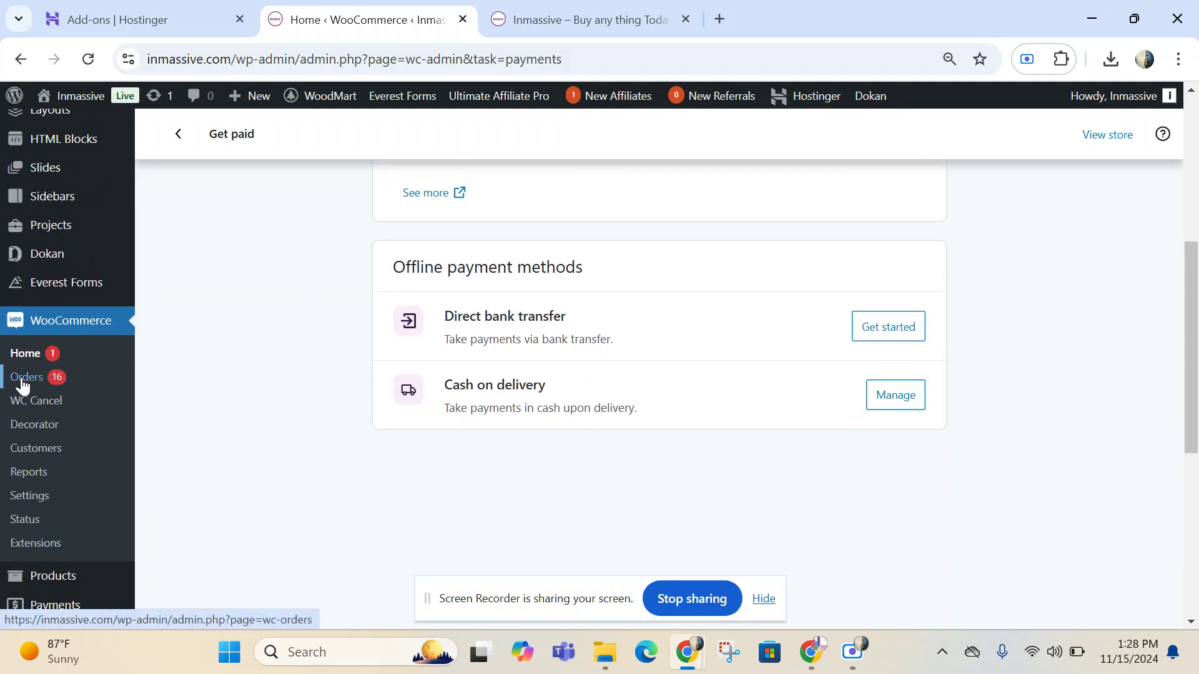
Open the Invoice/Packing general settings and review the document modules.
scroll(123, 410, "down", 4)
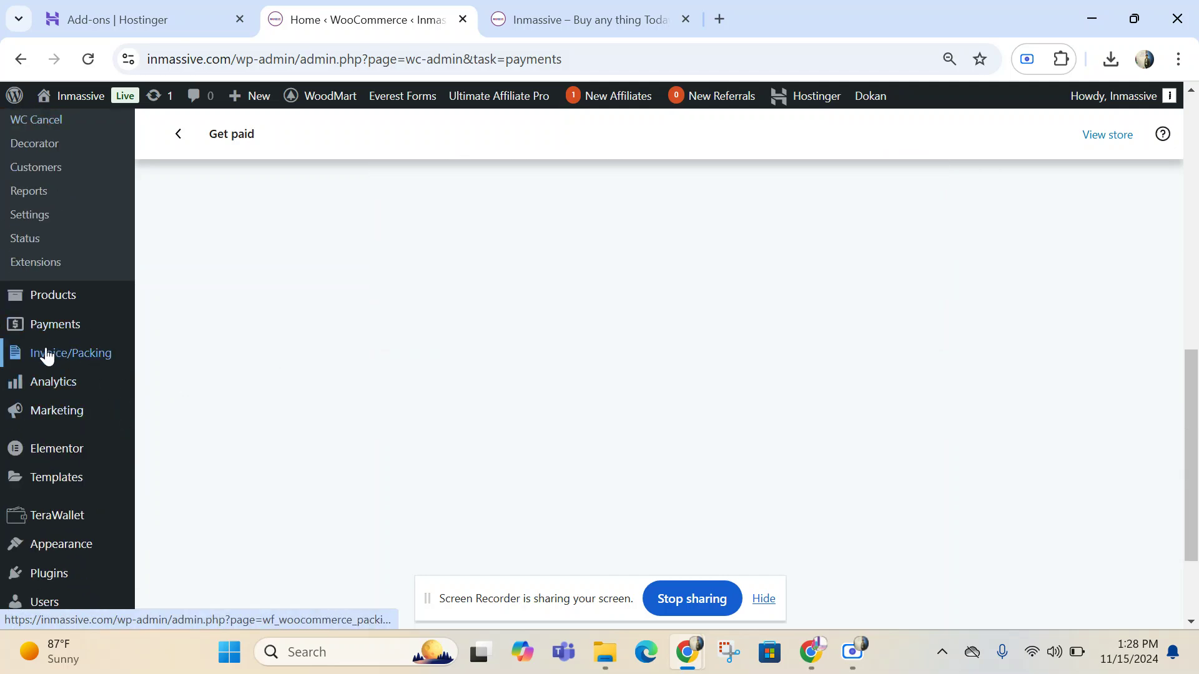
mouse_move(45, 360)
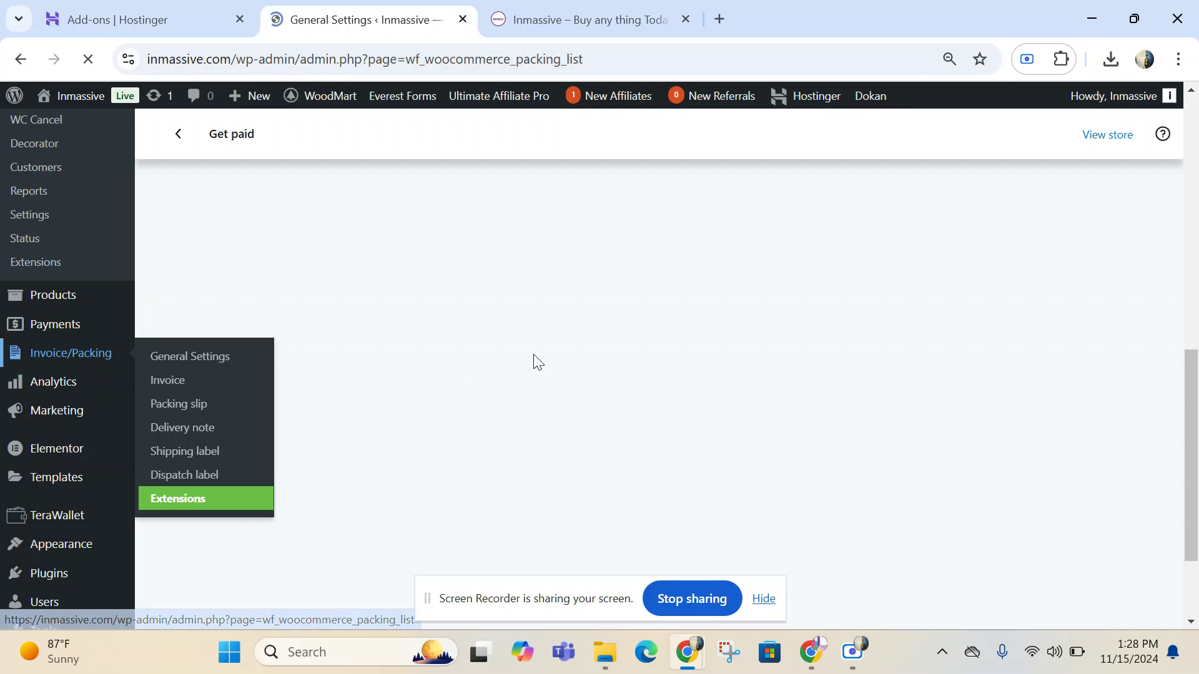
scroll(533, 361, "down", 10)
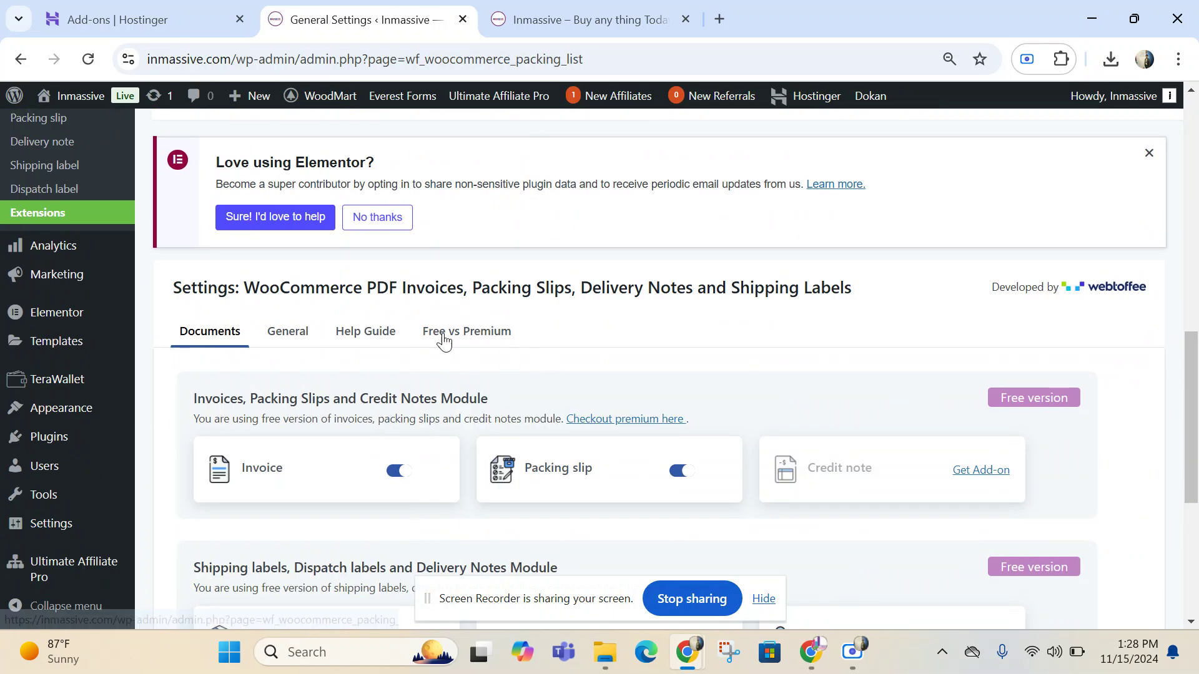
scroll(507, 356, "up", 6)
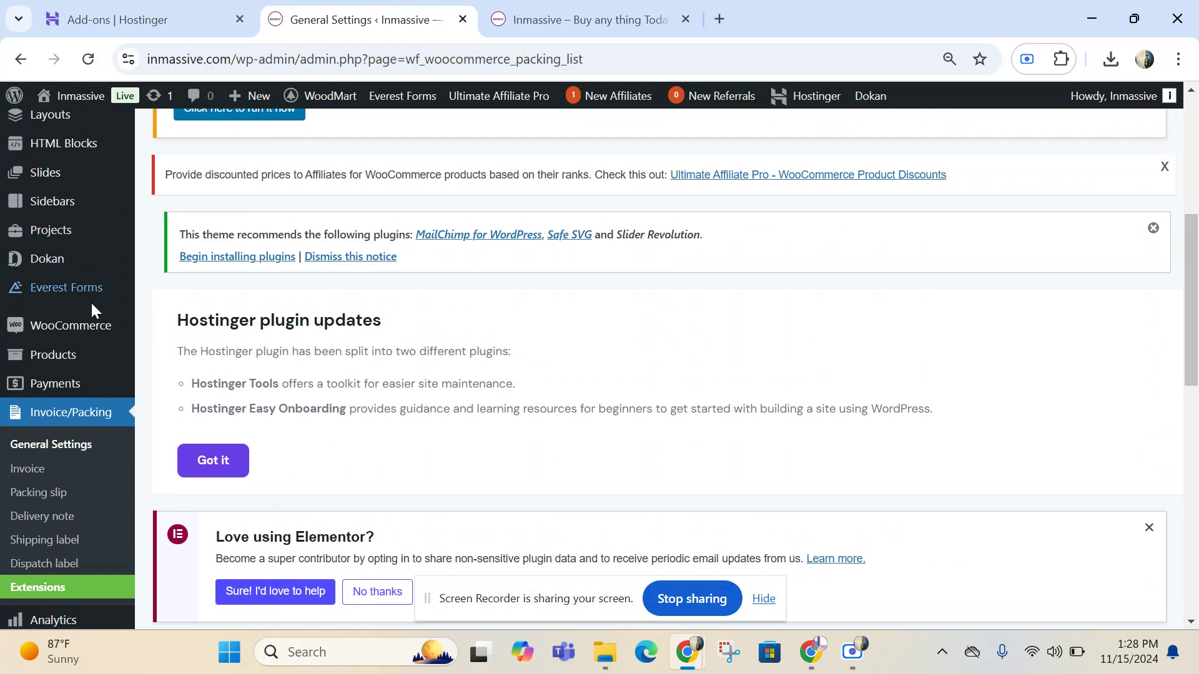
Open the WooCommerce orders and look through the order list.
mouse_move(80, 325)
left_click(190, 355)
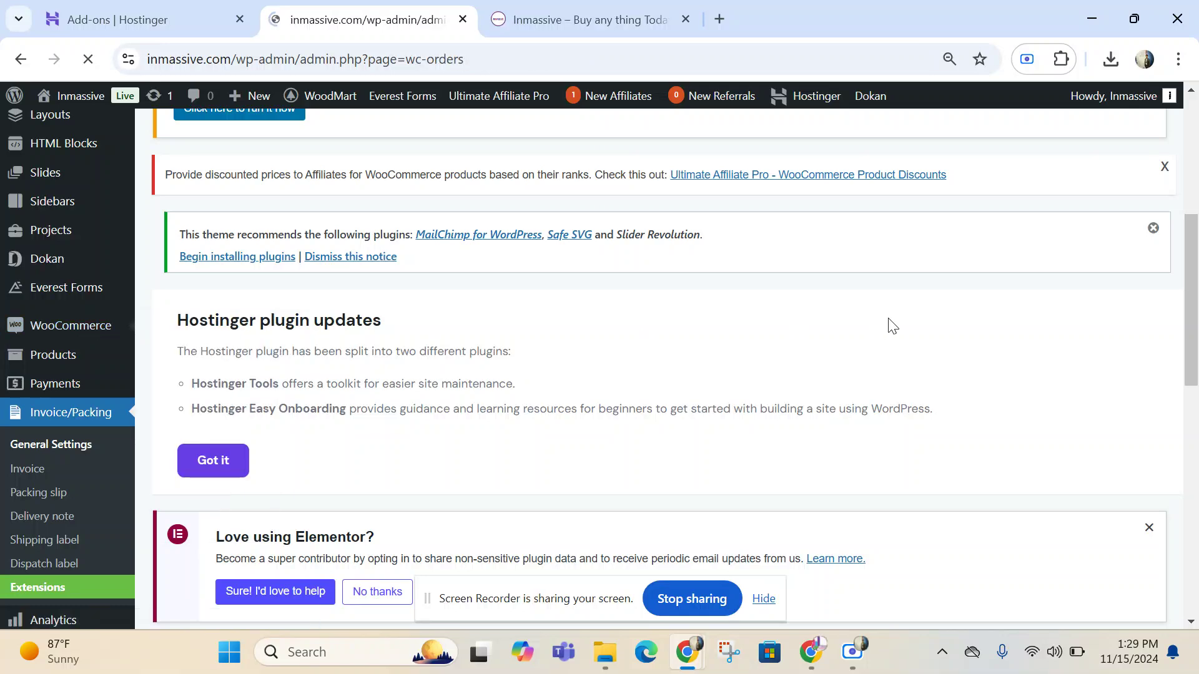
scroll(1055, 375, "down", 5)
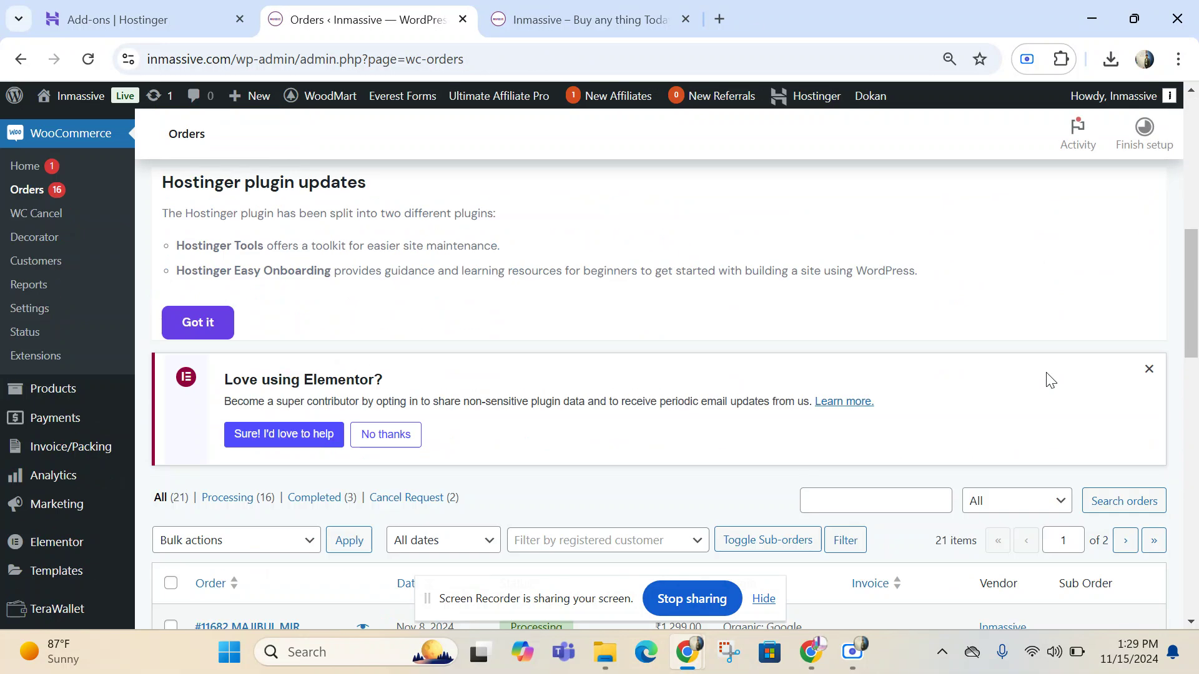
scroll(1050, 380, "down", 15)
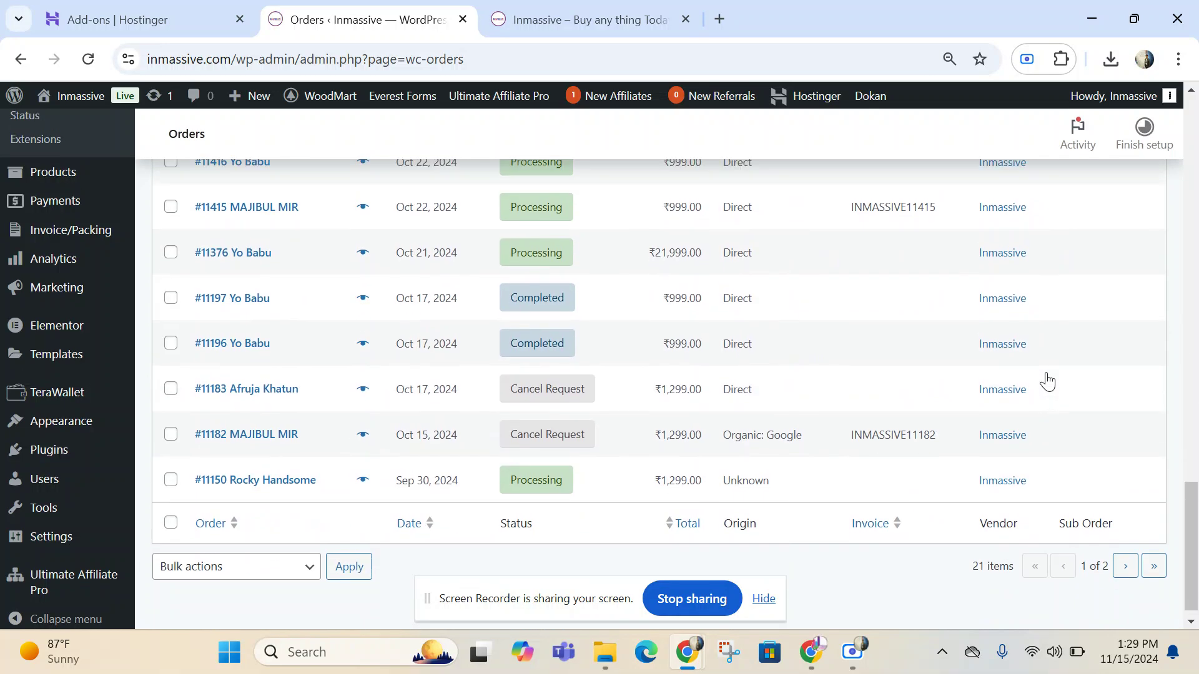
scroll(1047, 381, "up", 15)
Open the first order in the list and examine its details, custom fields and Invoice/Packing print options.
left_click(250, 381)
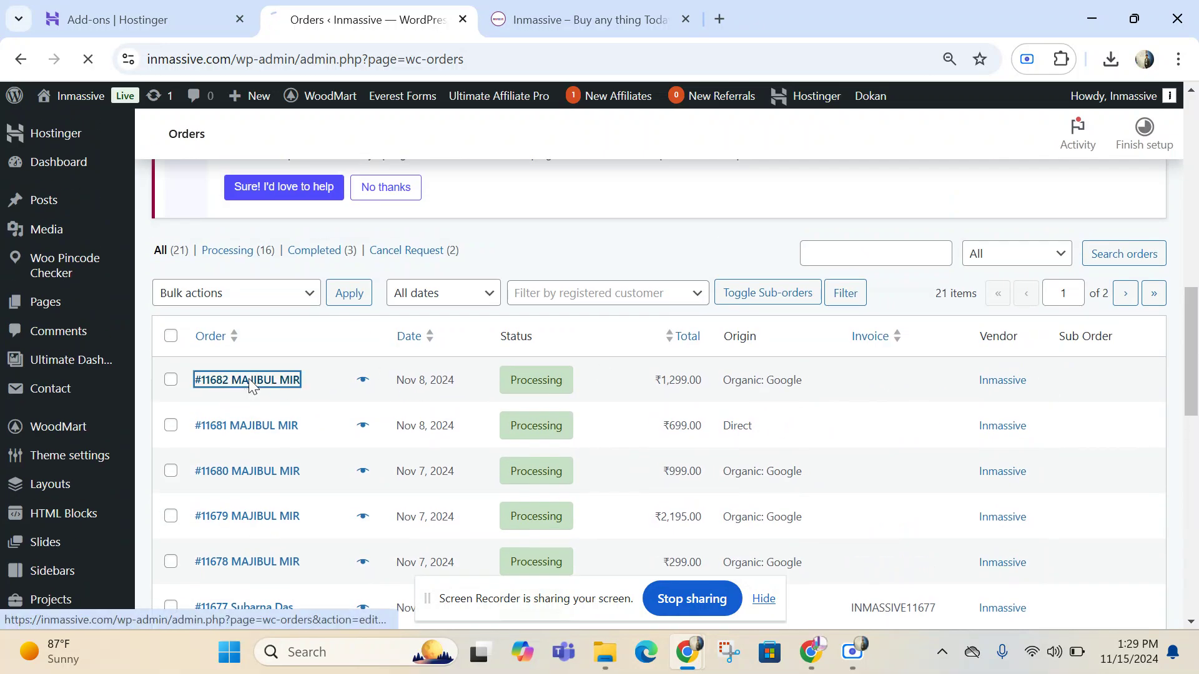
scroll(924, 340, "down", 8)
scroll(927, 342, "up", 7)
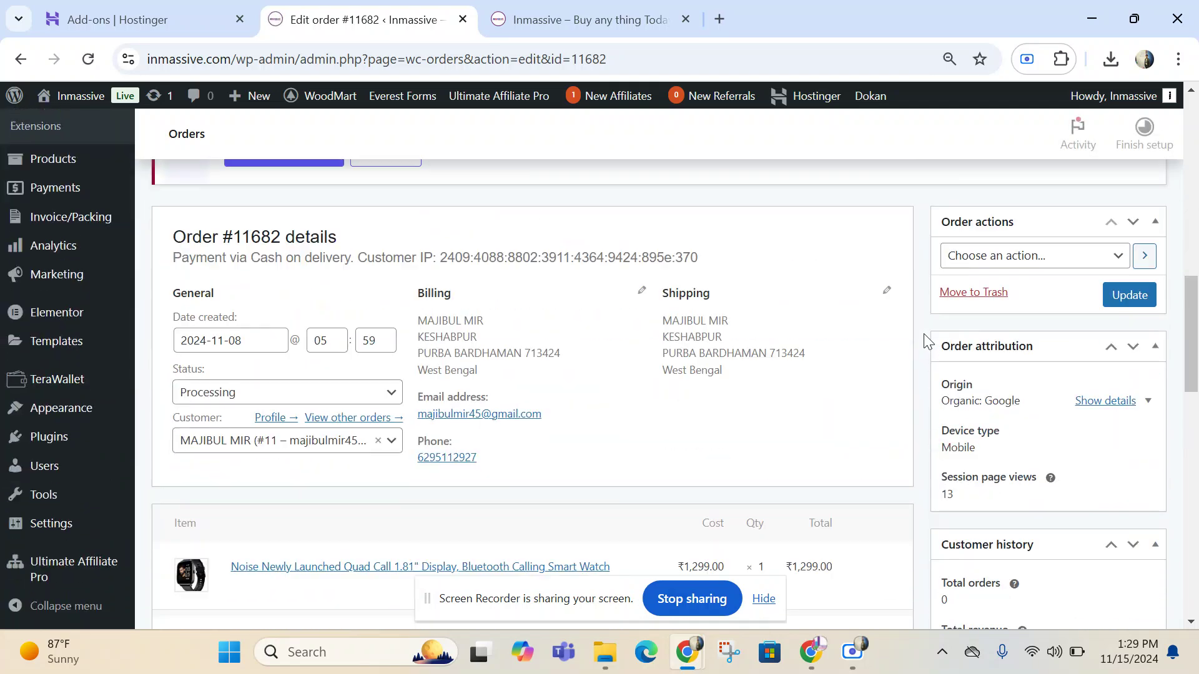
scroll(927, 342, "down", 12)
scroll(925, 340, "up", 3)
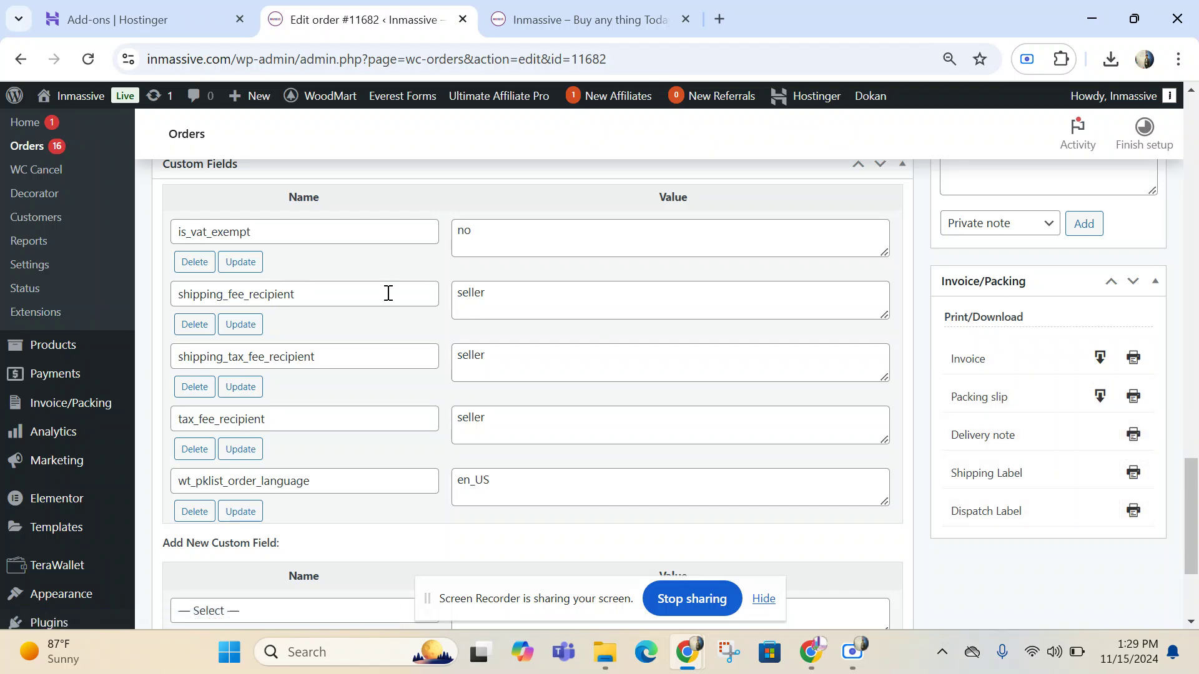
scroll(100, 247, "down", 3)
Open the Analytics overview and look through its charts and leaderboards.
mouse_move(117, 250)
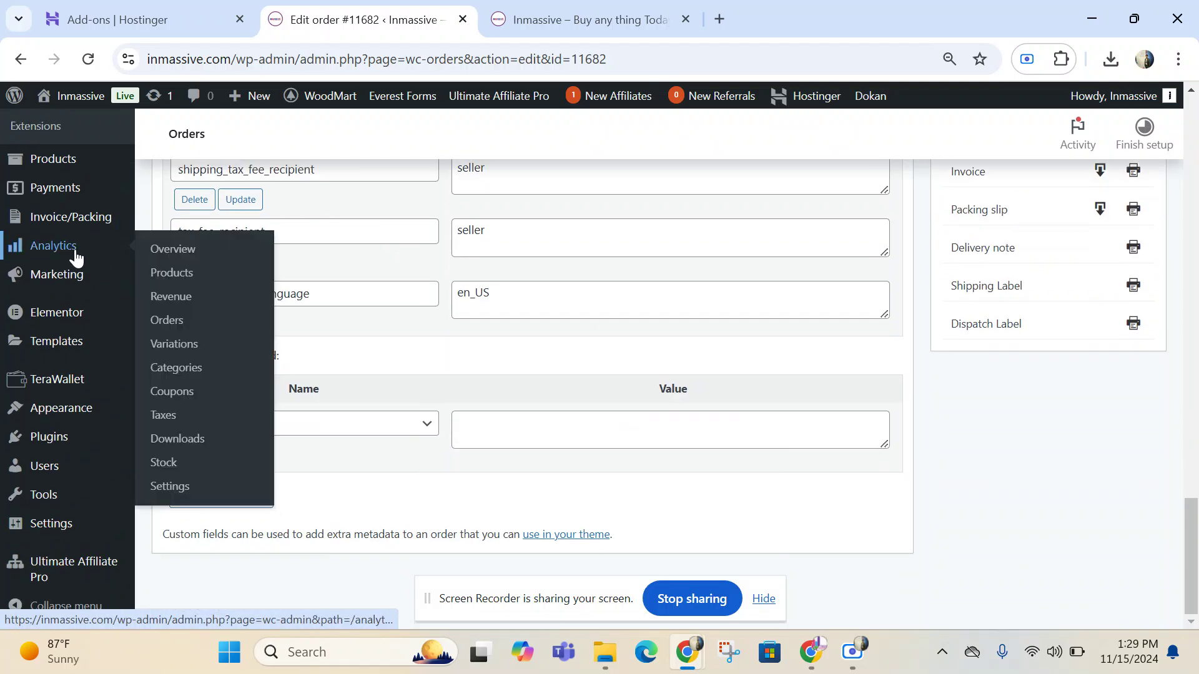
left_click(117, 258)
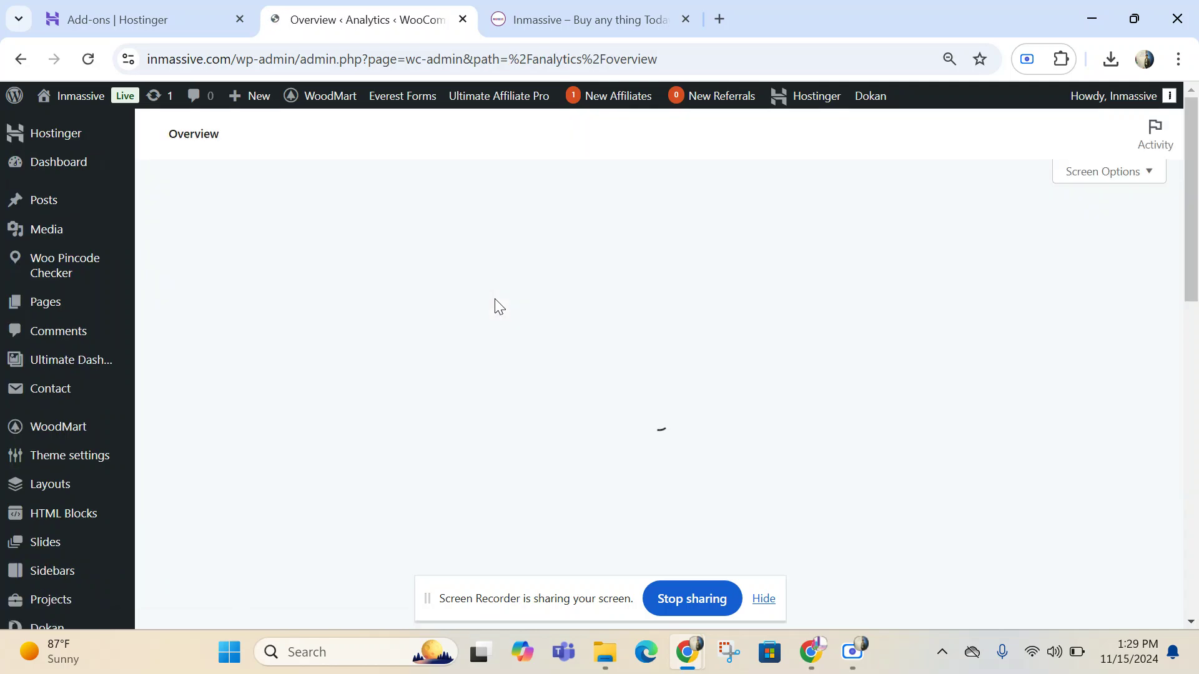
scroll(549, 286, "down", 10)
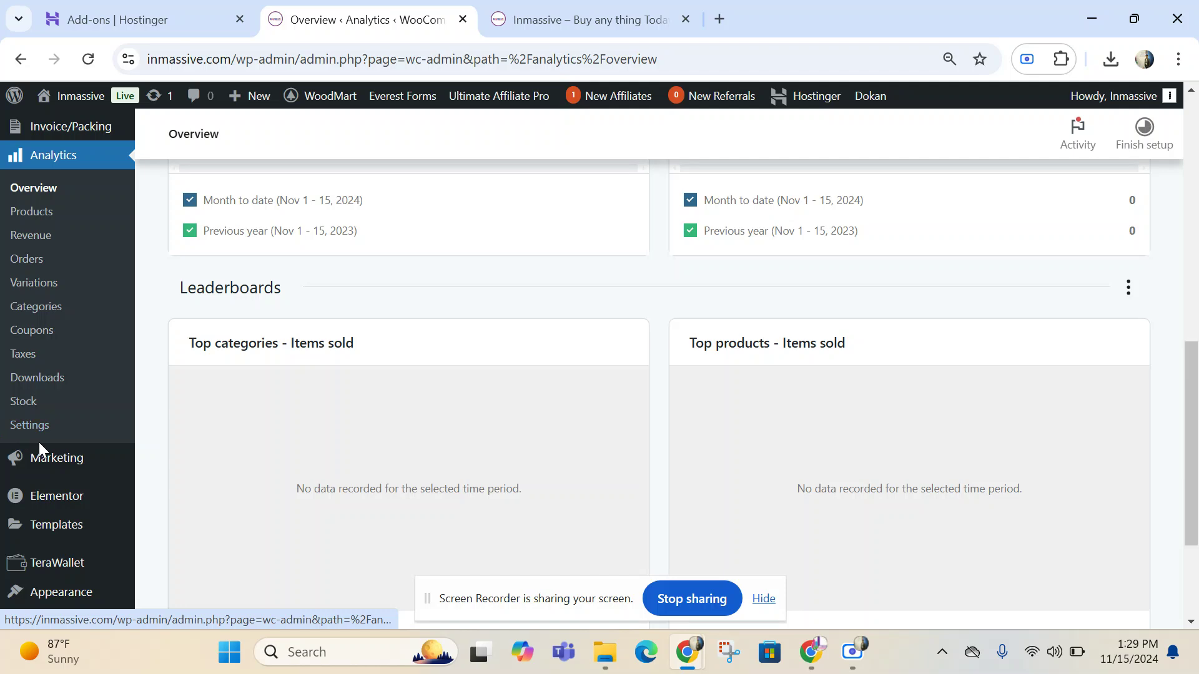
Review the Marketing overview, then open the Coupons page and check the coupon list and recommended extensions.
left_click(93, 461)
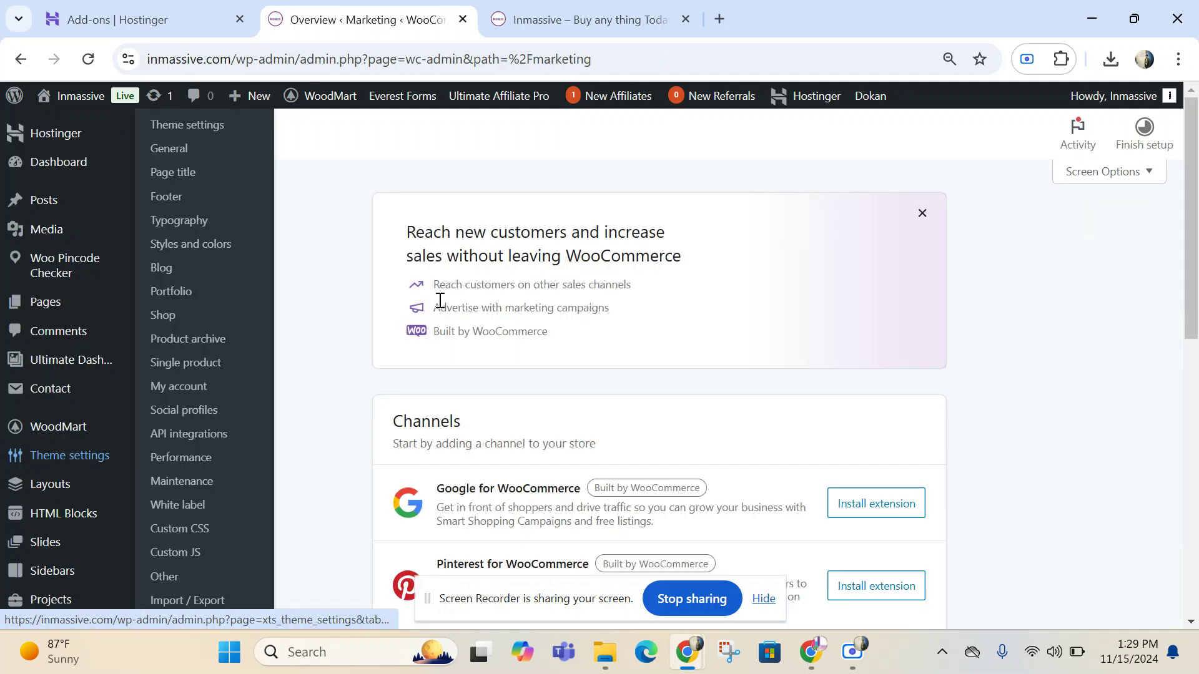
scroll(306, 313, "down", 10)
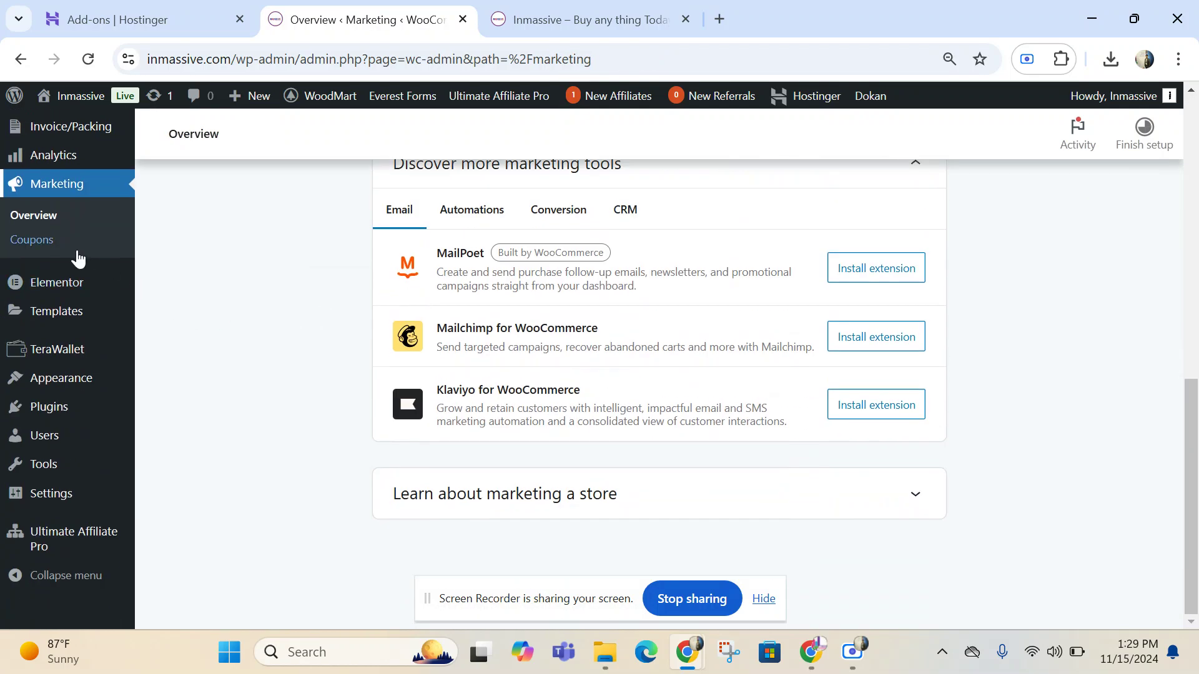
left_click(66, 244)
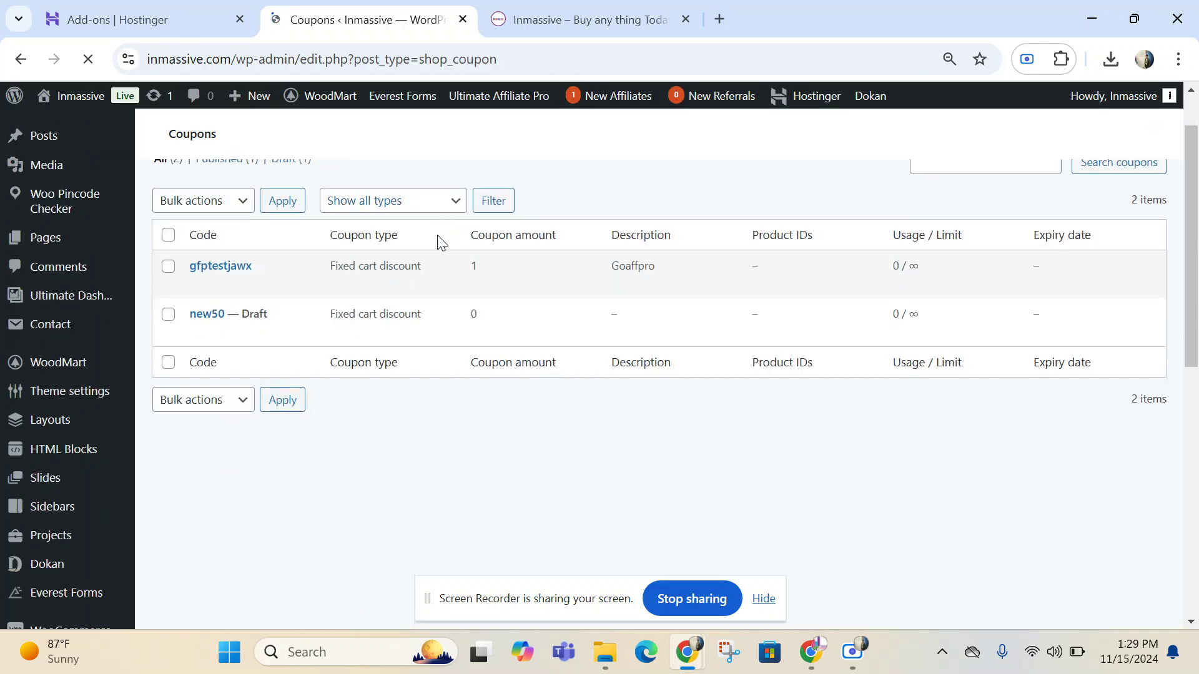
scroll(437, 235, "down", 15)
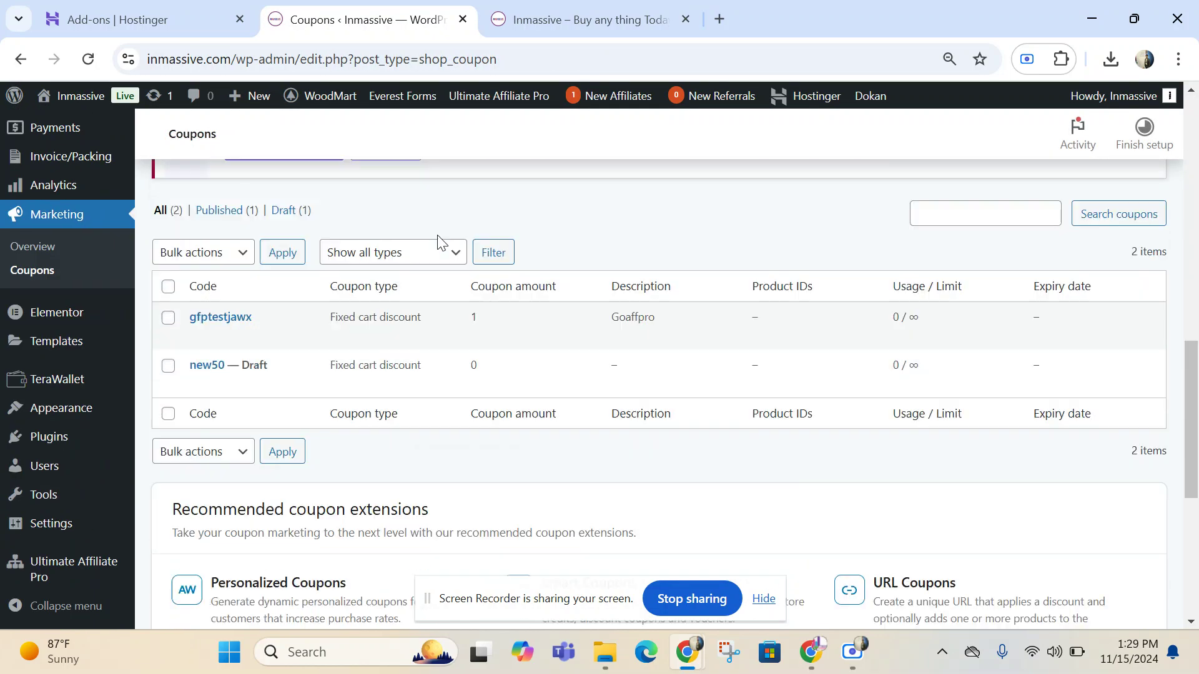
scroll(437, 235, "up", 1)
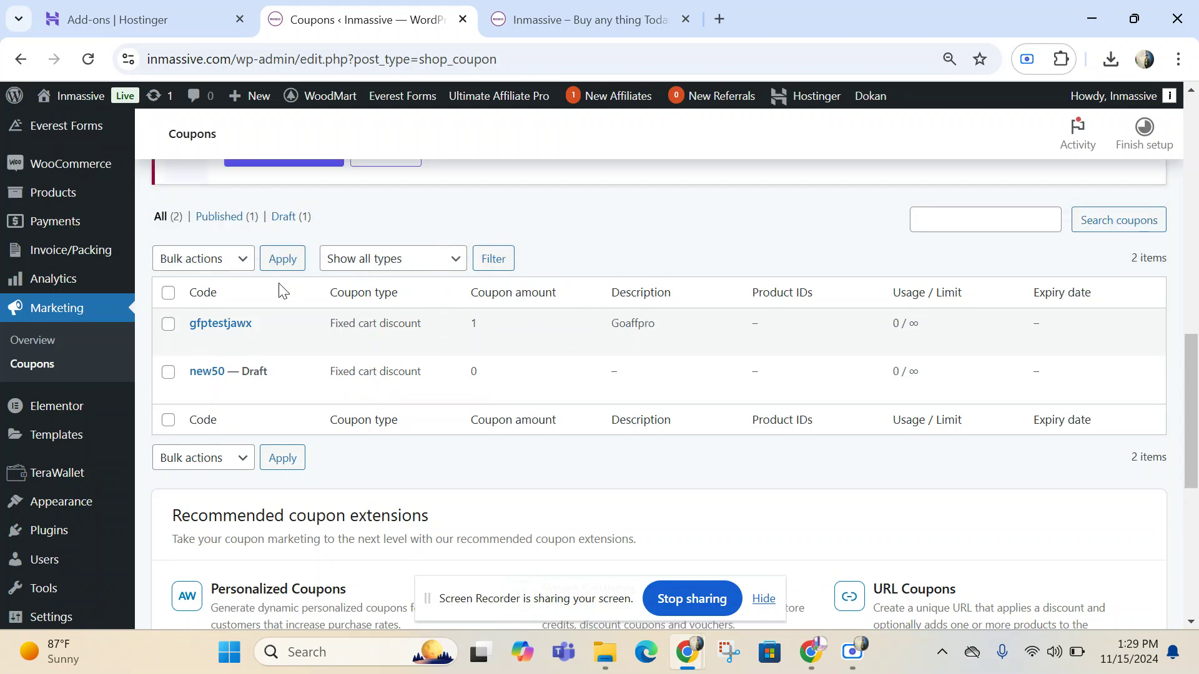
scroll(277, 289, "down", 3)
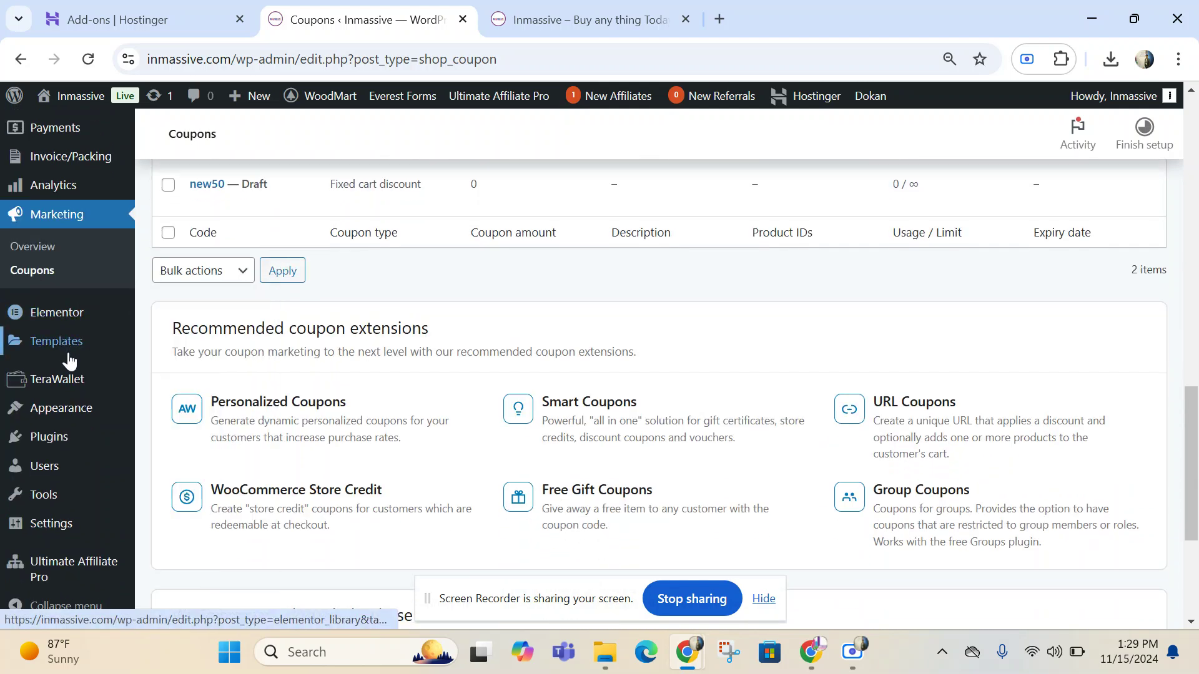
Open TeraWallet and look through the users' deposits, spending and remaining balances.
left_click(68, 380)
scroll(536, 321, "down", 10)
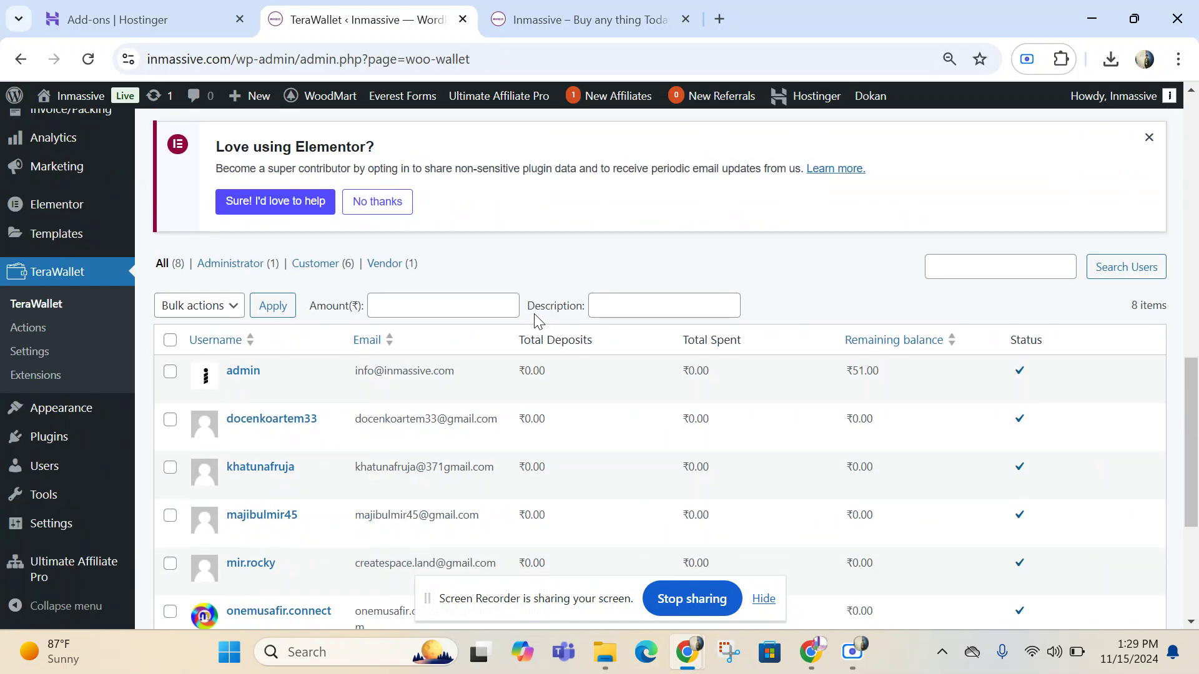
scroll(482, 303, "down", 2)
scroll(494, 387, "down", 3)
scroll(498, 409, "up", 3)
scroll(497, 409, "down", 1)
scroll(497, 409, "up", 2)
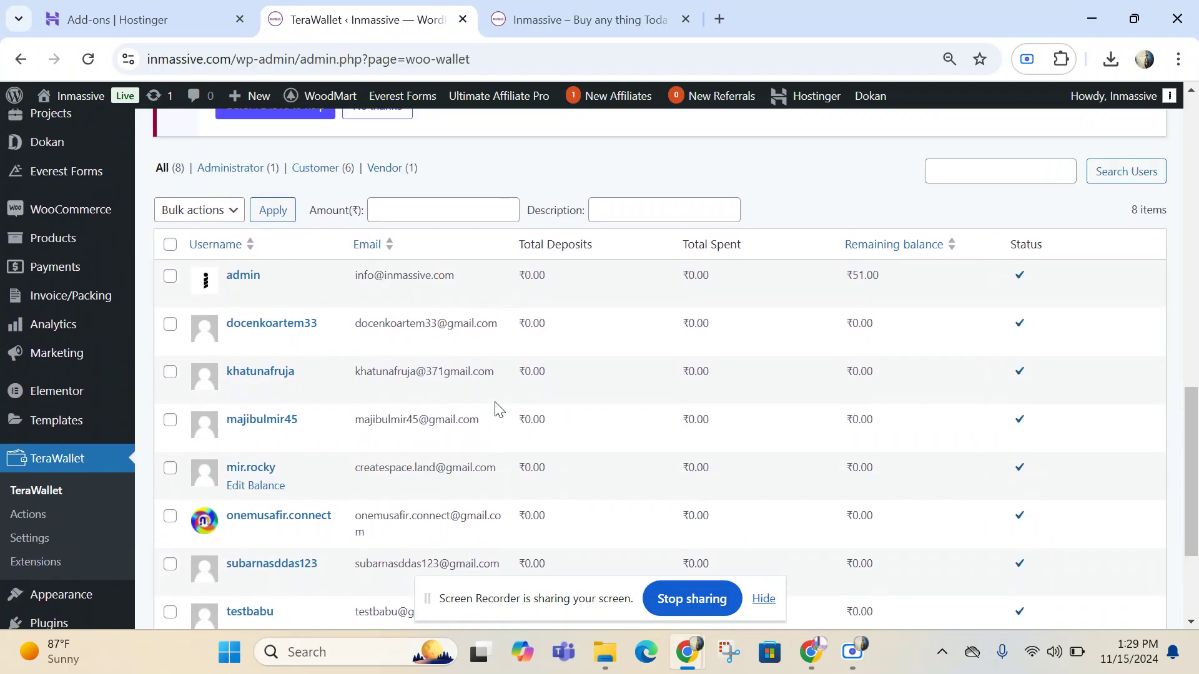
scroll(496, 408, "down", 3)
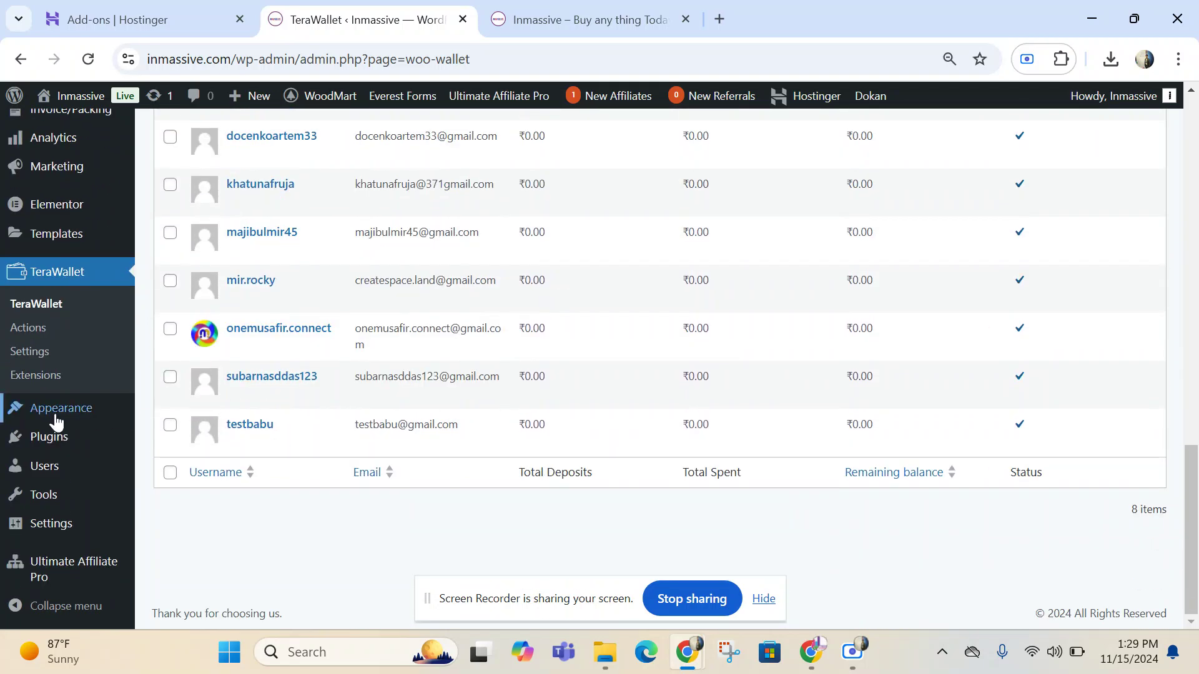
Open the list of all site users and review their roles and wallet balances.
mouse_move(86, 458)
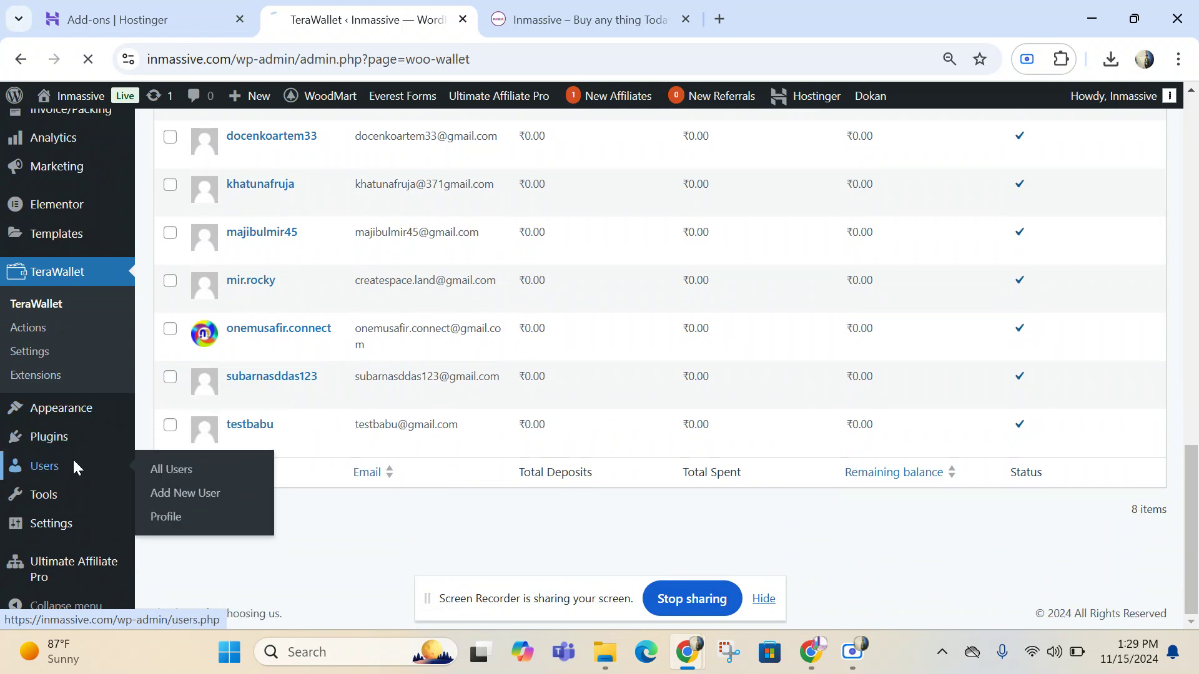
scroll(646, 437, "down", 10)
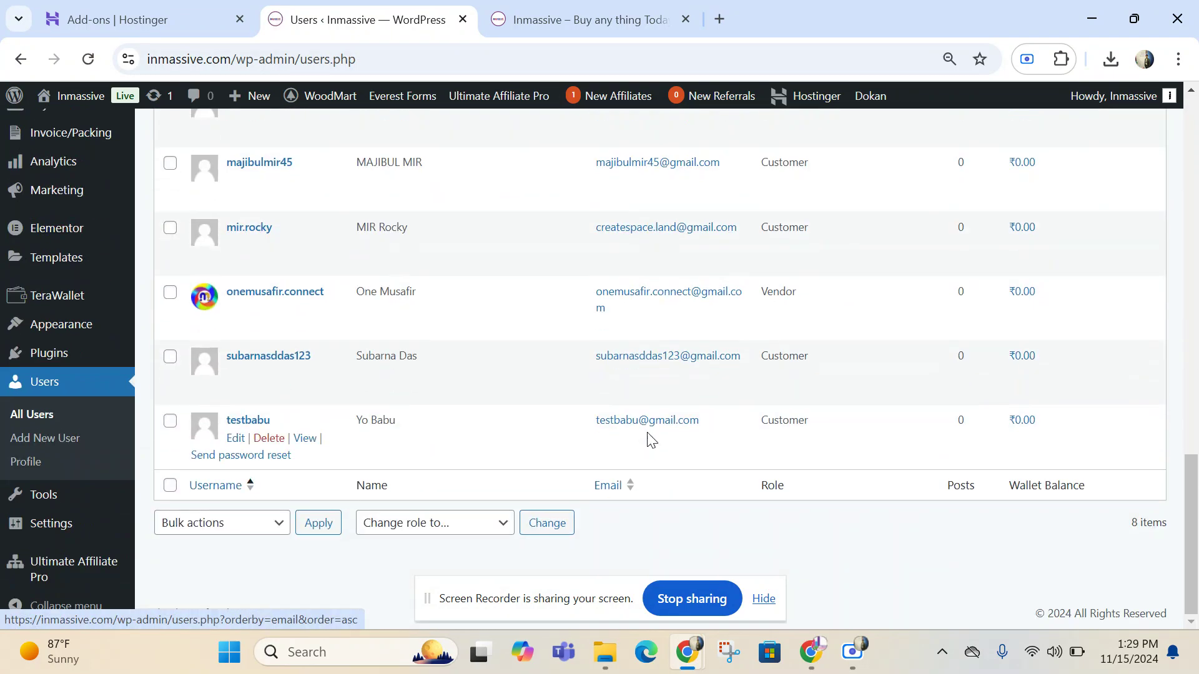
Open the Ultimate Affiliate Pro dashboard and review its list of affiliates.
mouse_move(79, 529)
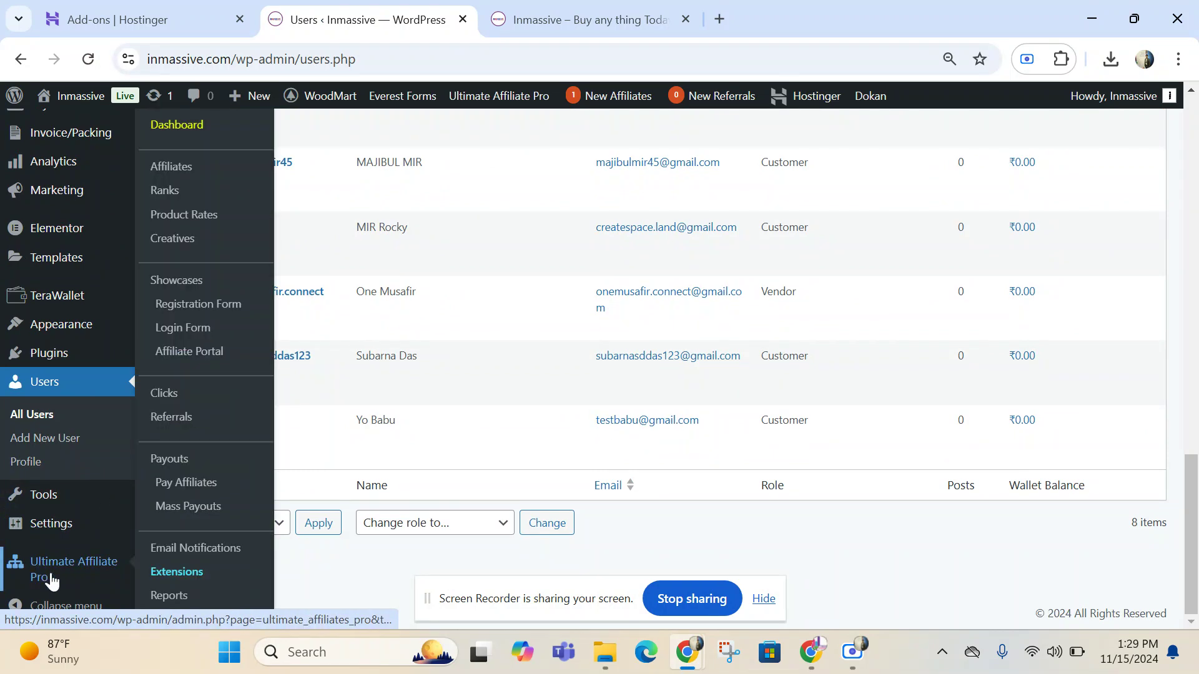
left_click(52, 581)
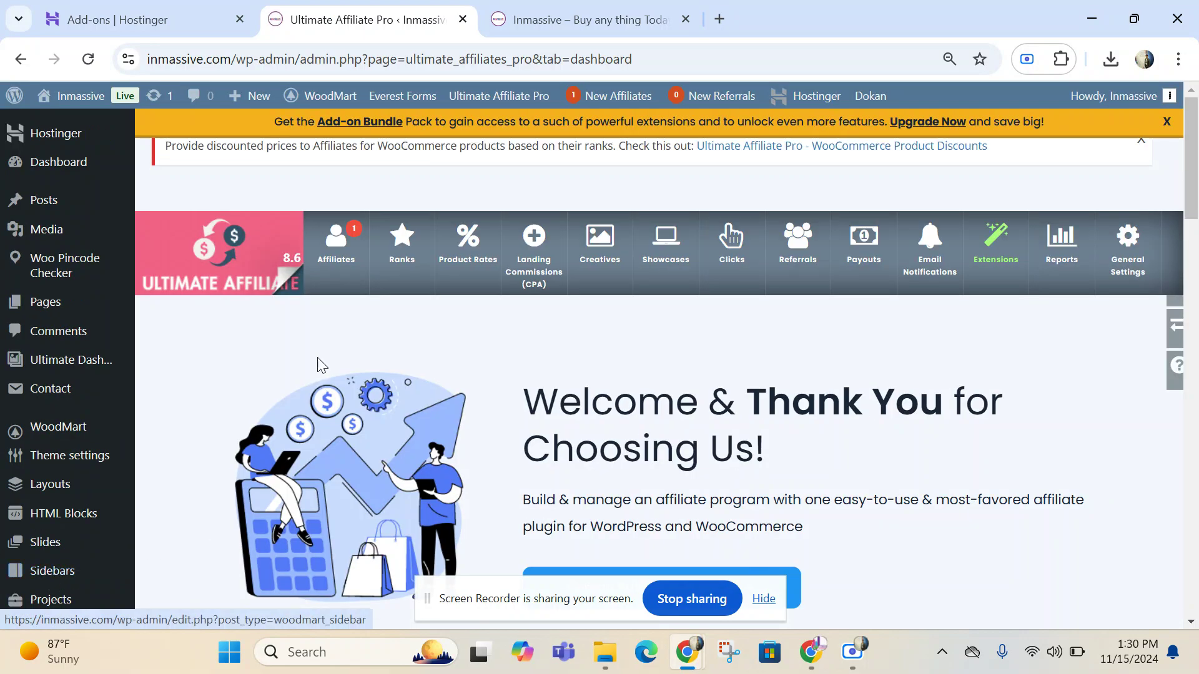
left_click(331, 243)
scroll(722, 368, "down", 2)
scroll(721, 368, "down", 5)
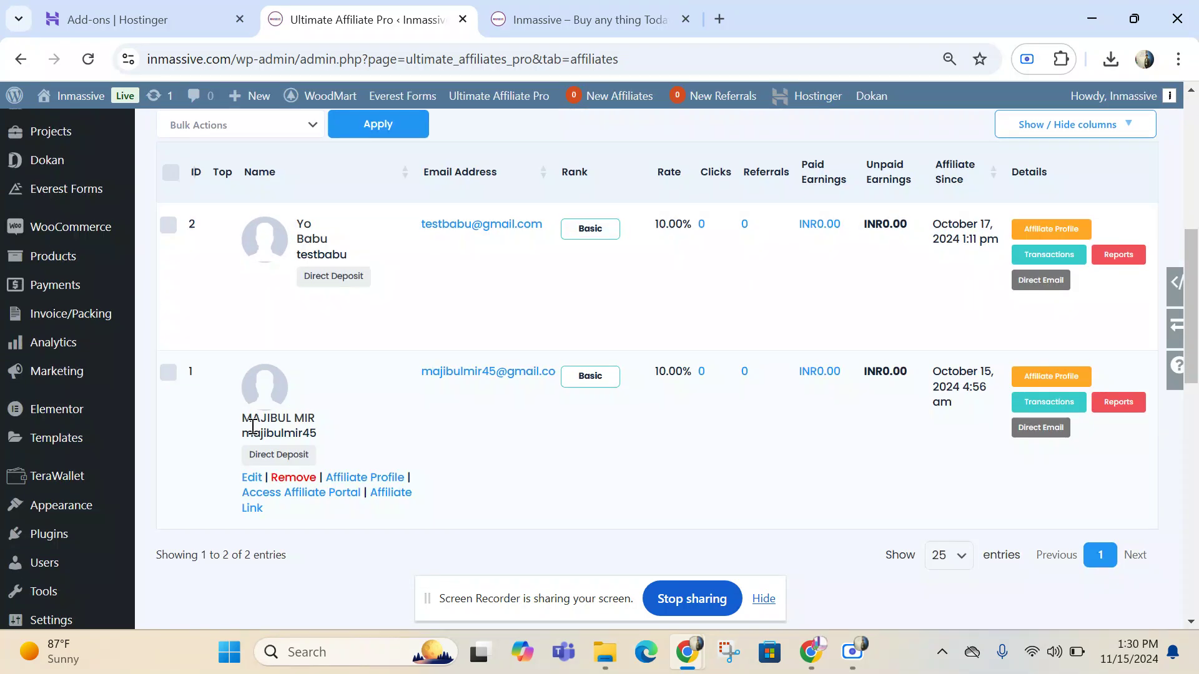
Open the Ranks page of Ultimate Affiliate Pro and check the listed rank's rate, achievement and status.
scroll(690, 286, "up", 6)
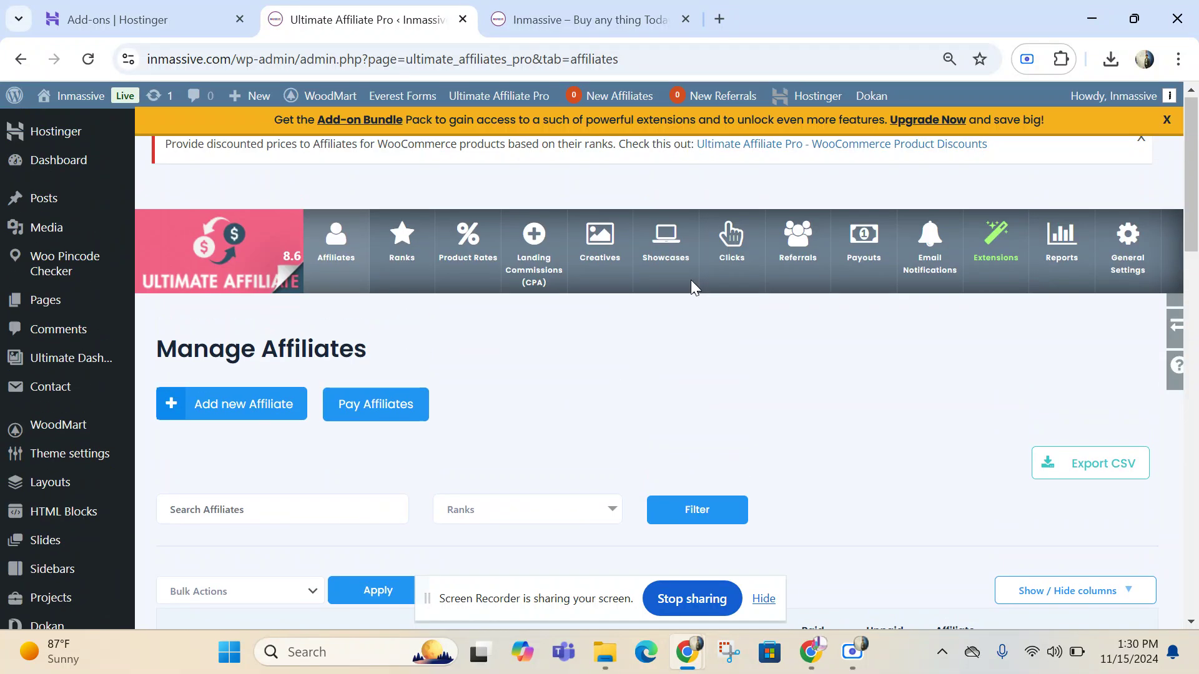
scroll(584, 336, "down", 5)
scroll(584, 335, "up", 5)
left_click(411, 238)
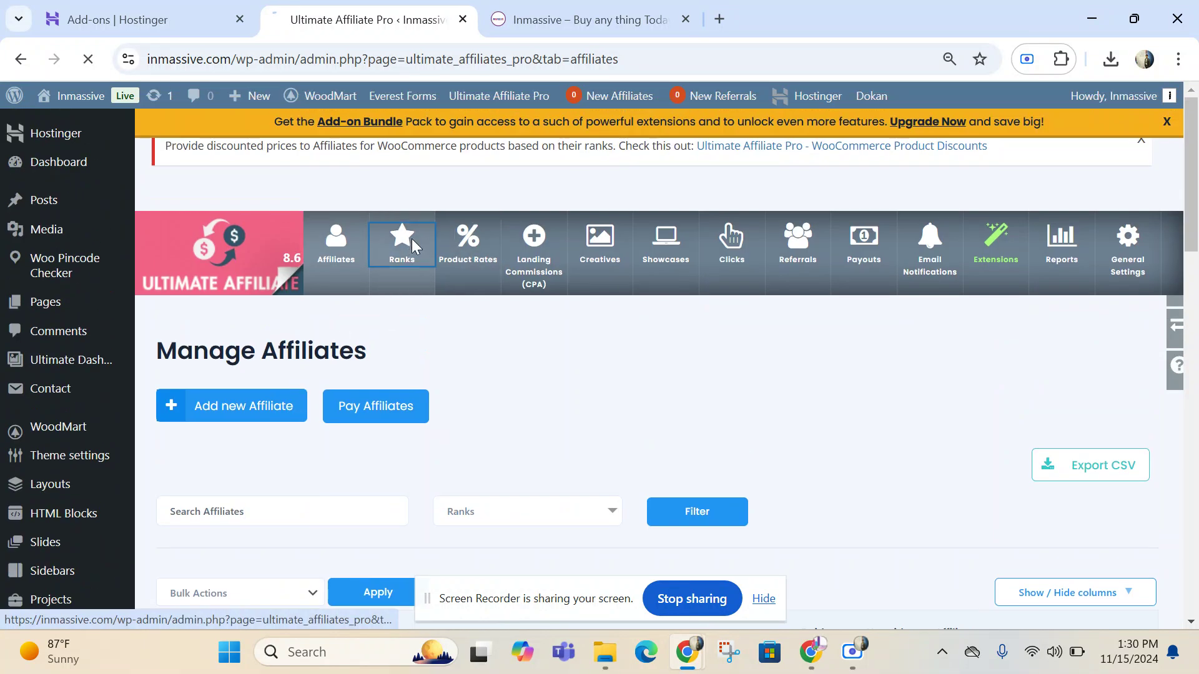
scroll(687, 362, "down", 5)
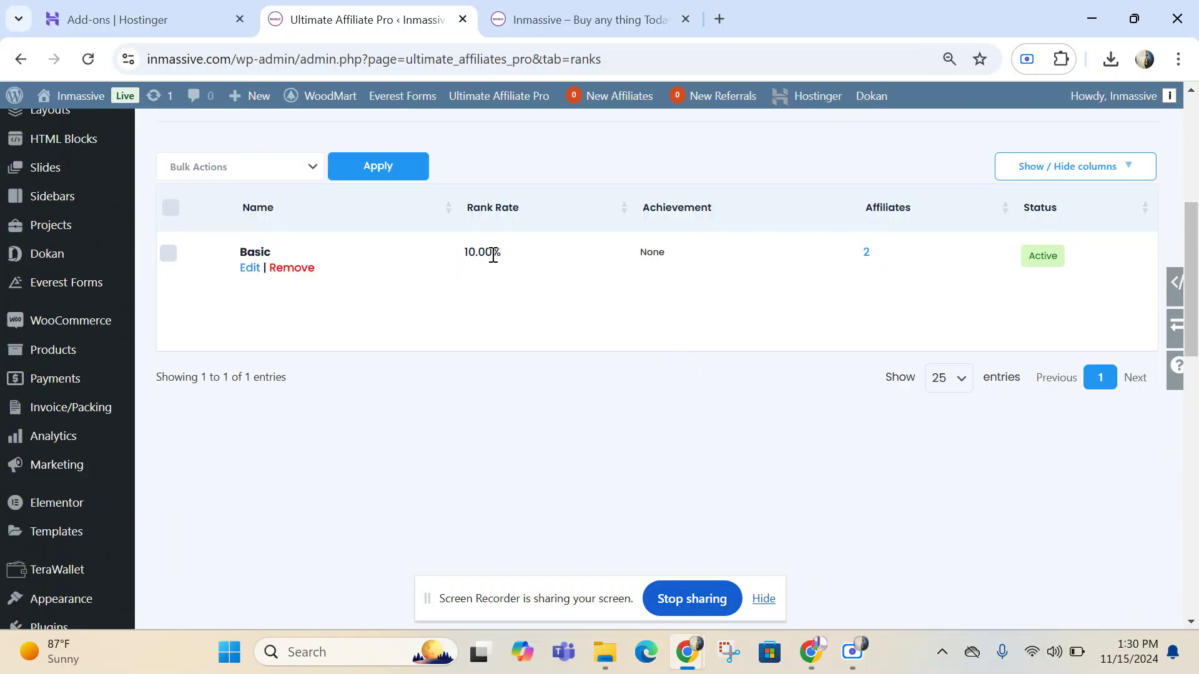
Open the Basic rank for editing and review its activation, name, default assignment, position, rank rate and achievement rules.
left_click(250, 267)
scroll(597, 235, "down", 5)
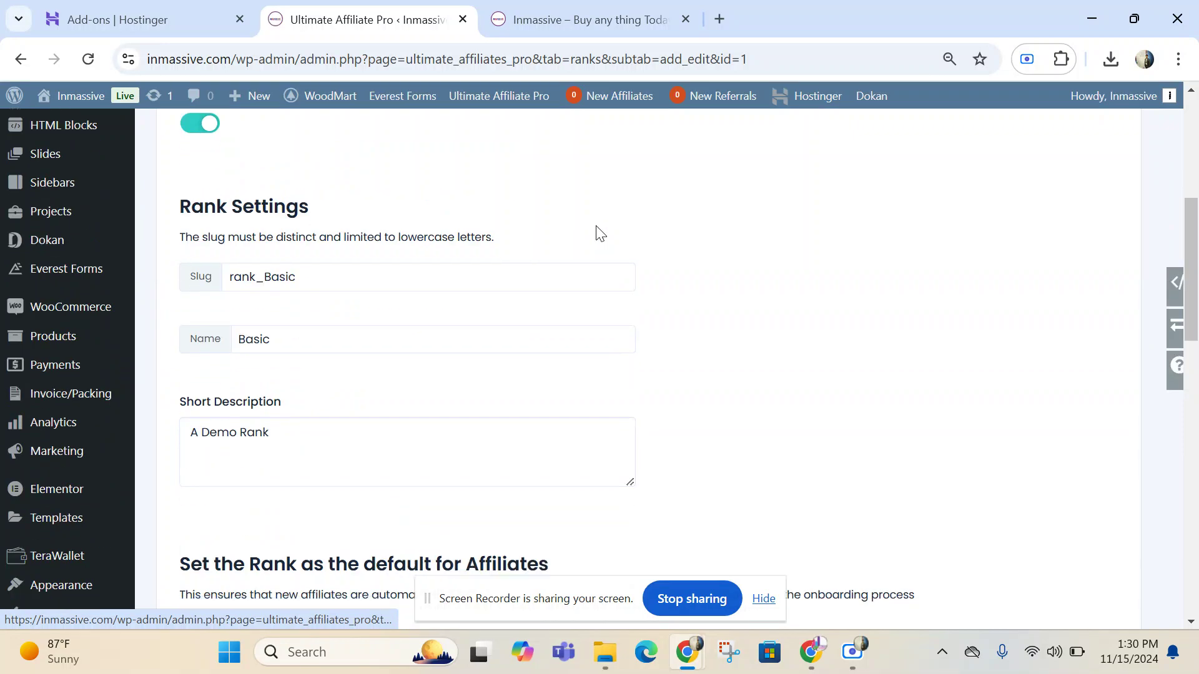
scroll(597, 235, "down", 10)
scroll(597, 235, "down", 2)
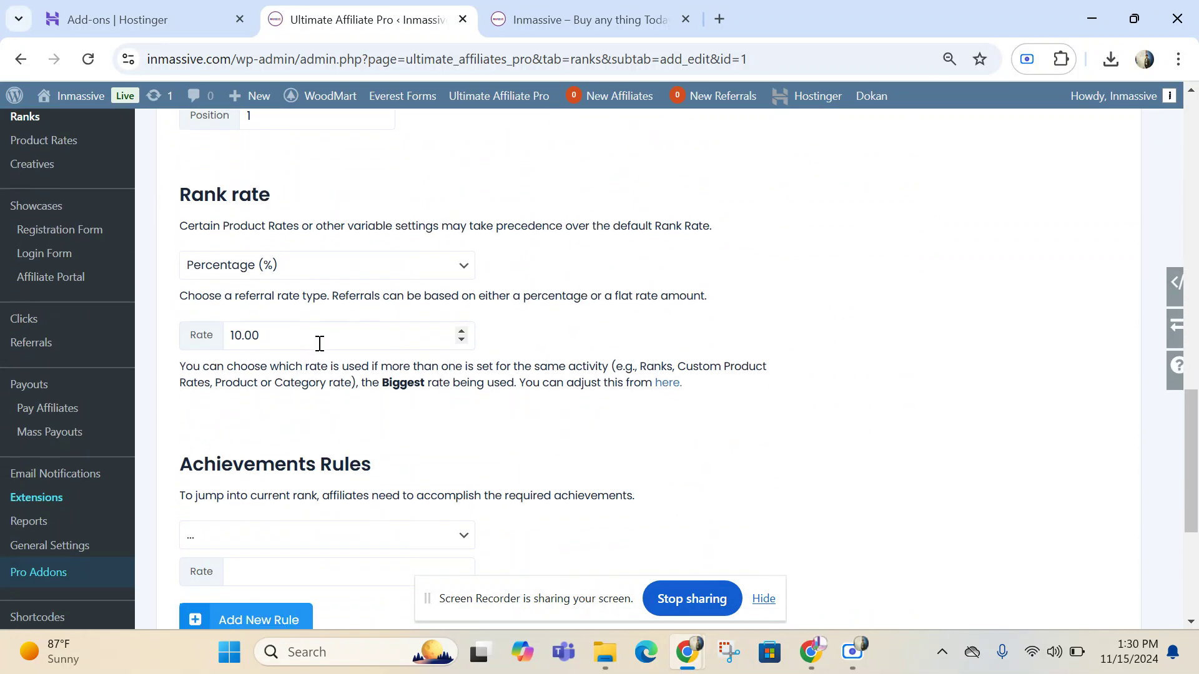
scroll(319, 343, "down", 5)
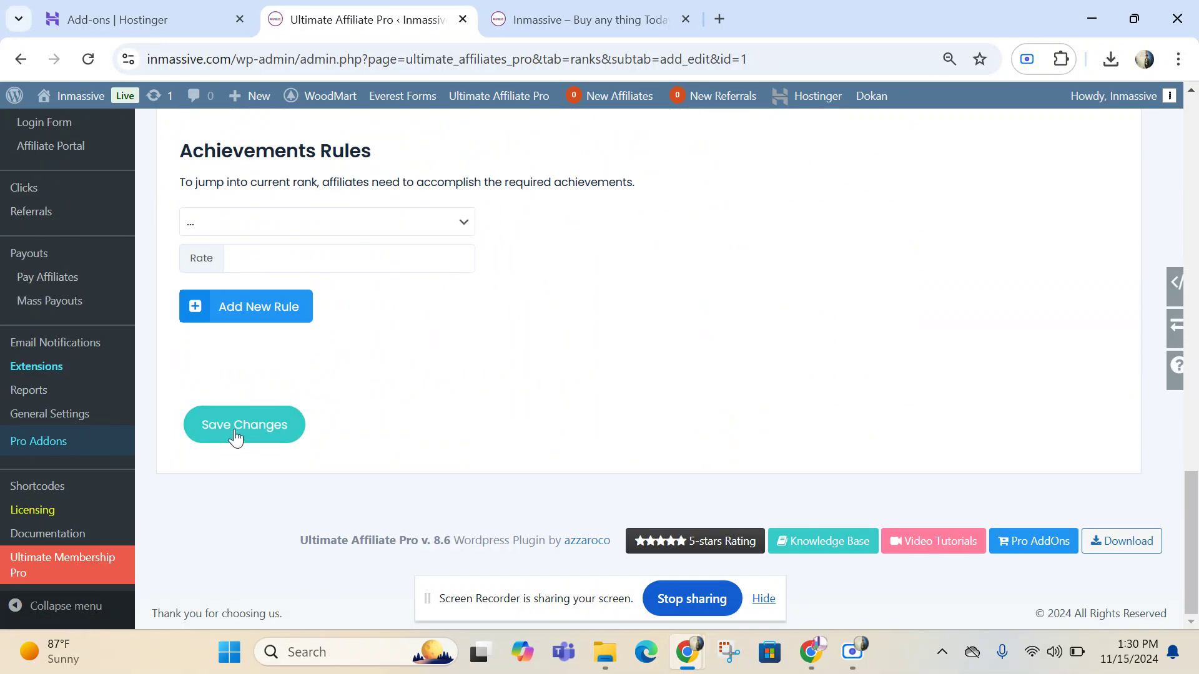
scroll(442, 356, "up", 8)
scroll(443, 357, "up", 10)
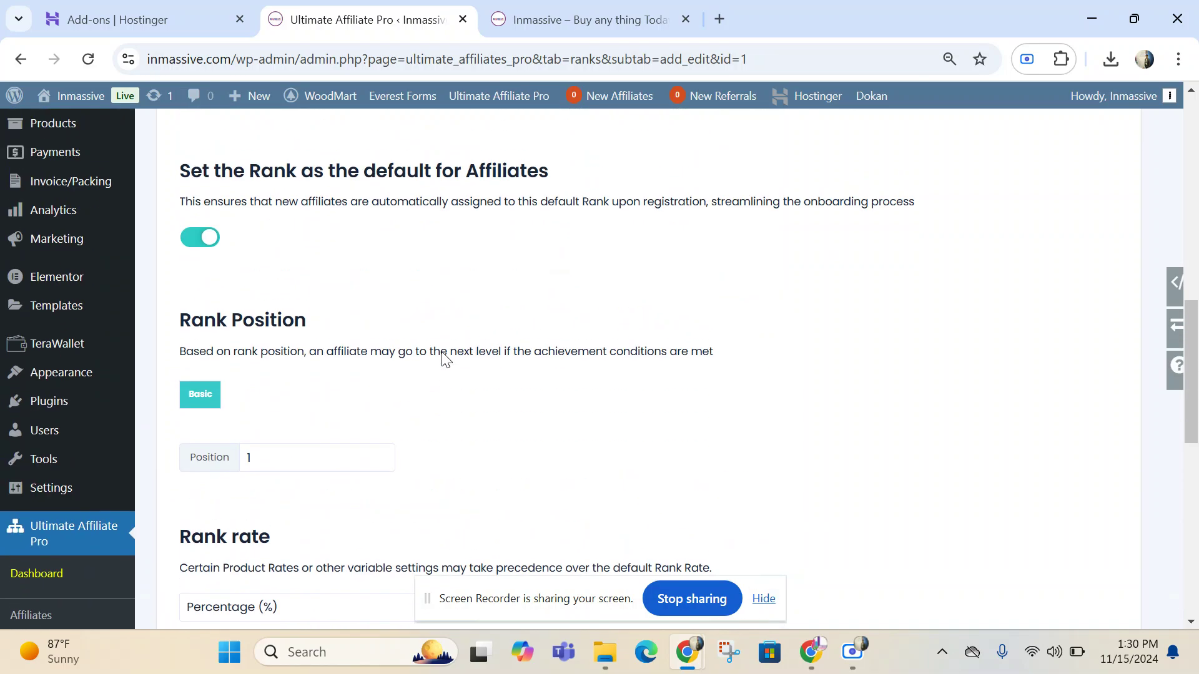
scroll(444, 359, "up", 1)
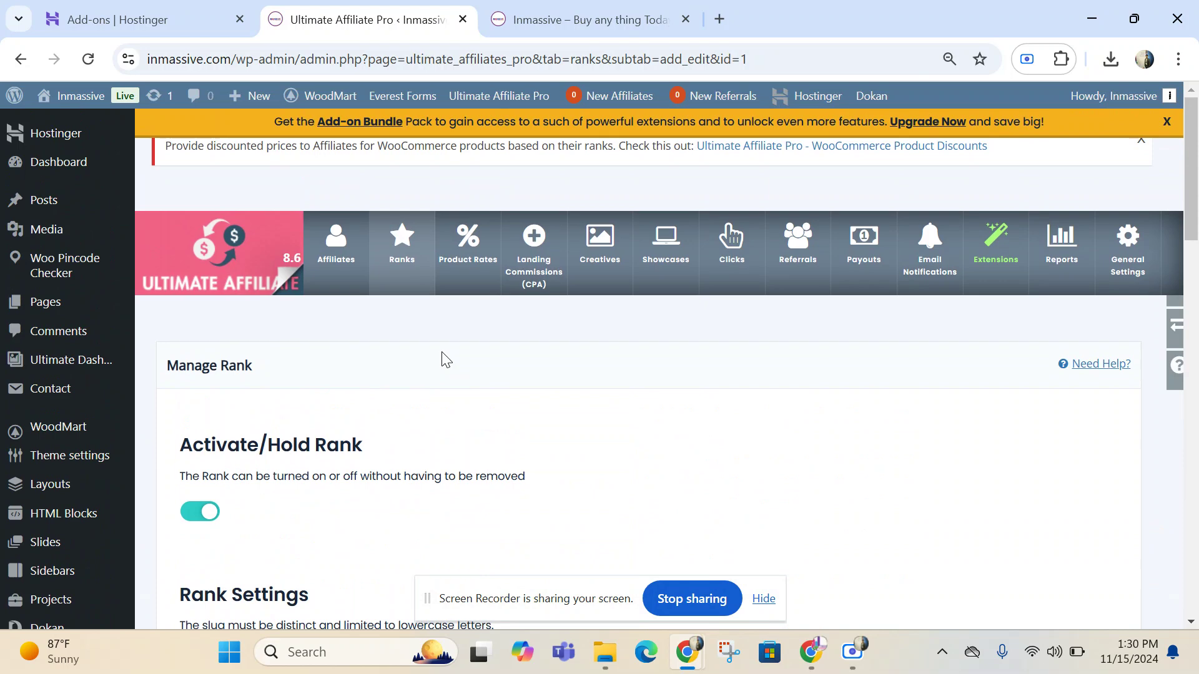
Open the Dokan dashboard and look through its notices, commission and vendor figures, and sales overview chart.
scroll(105, 350, "down", 5)
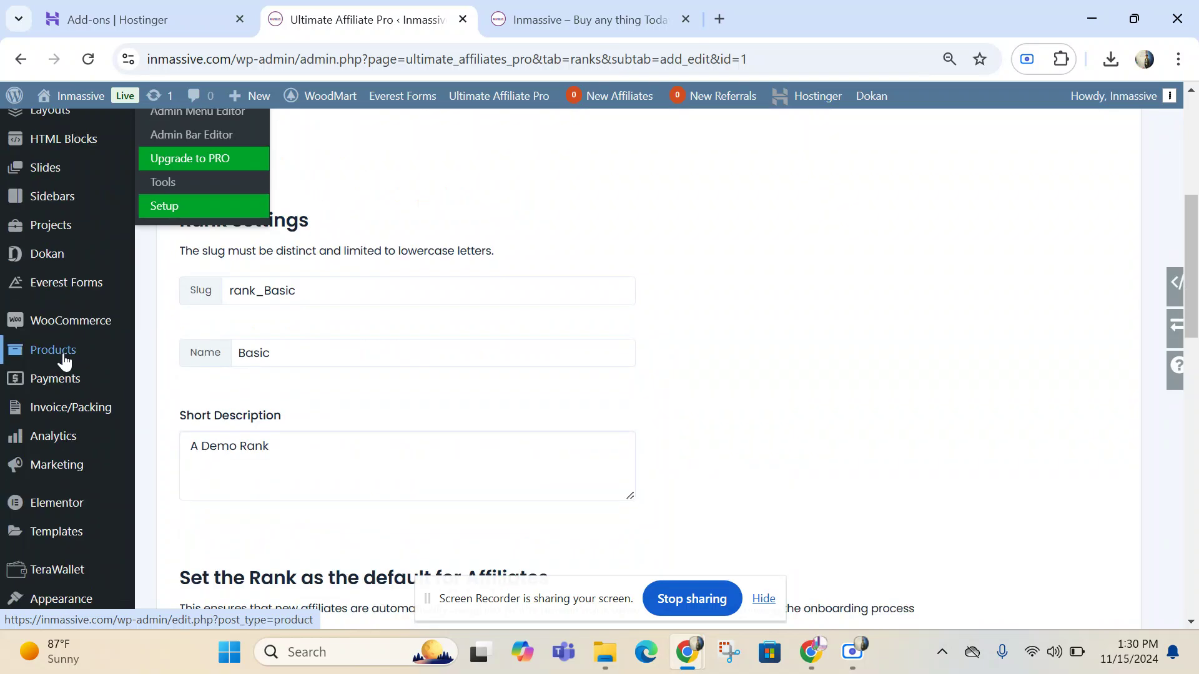
mouse_move(94, 321)
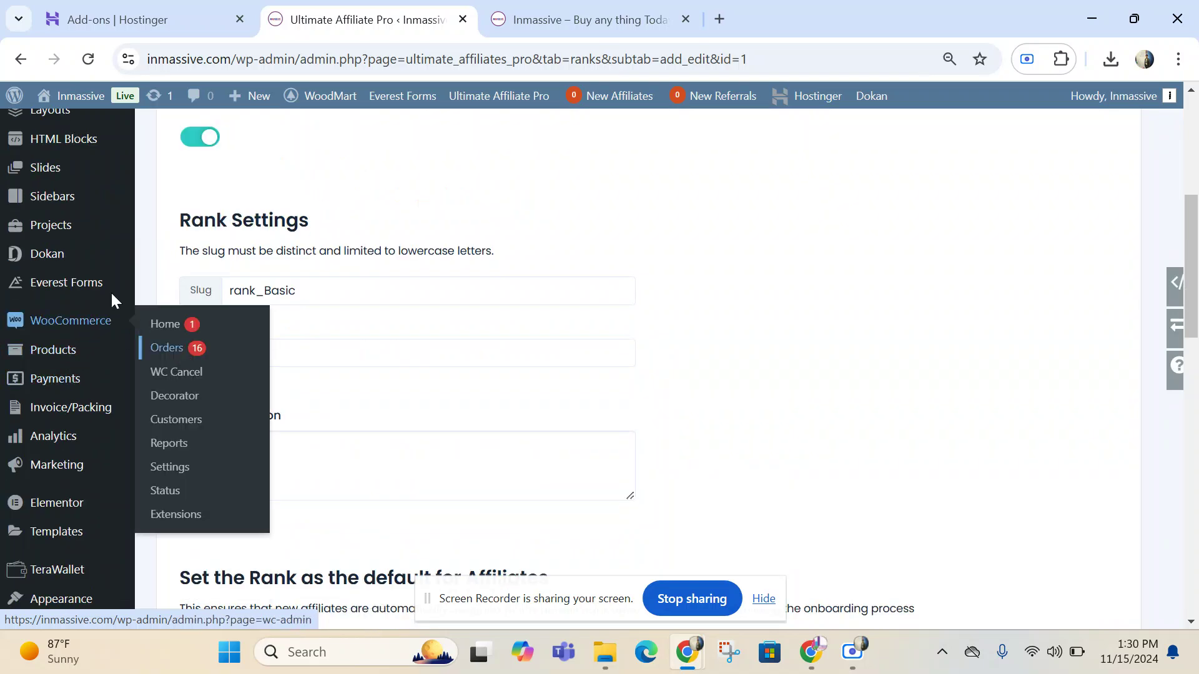
mouse_move(83, 353)
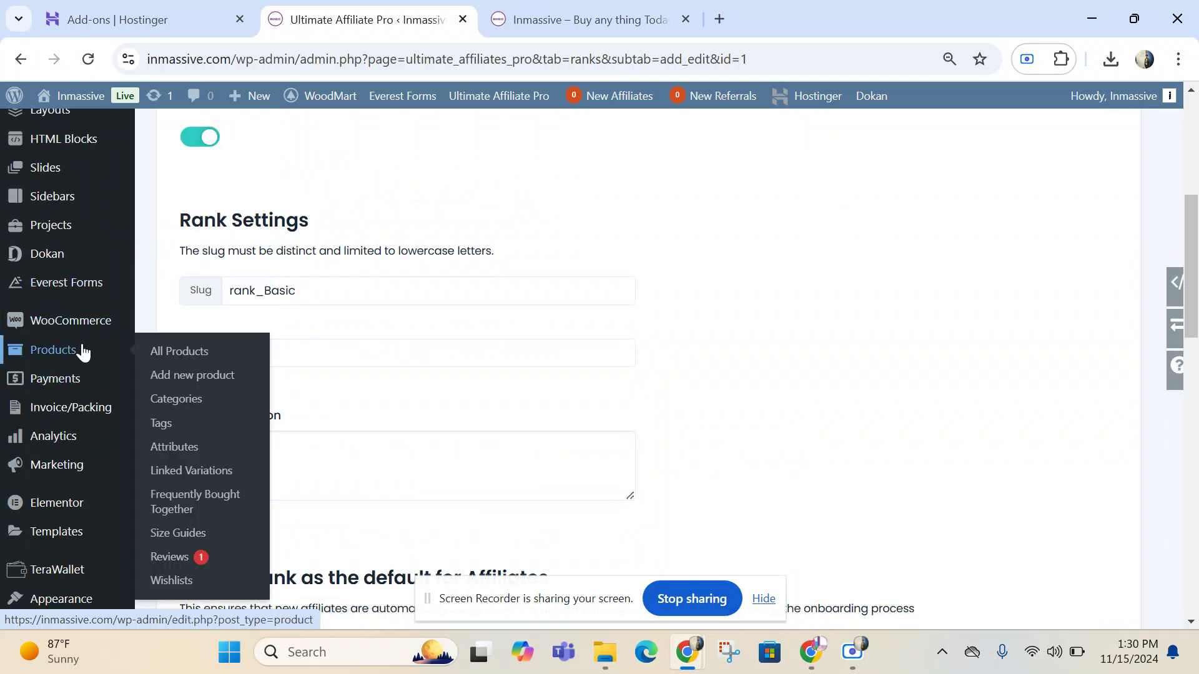
scroll(75, 359, "up", 1)
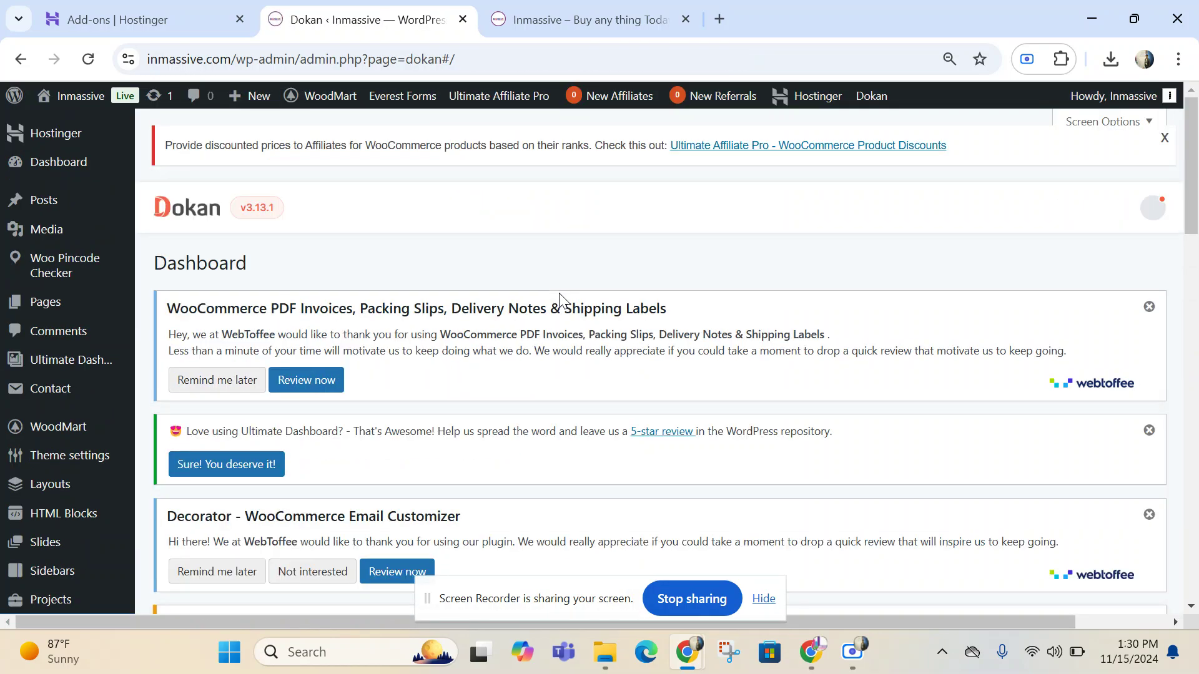
scroll(396, 276, "down", 10)
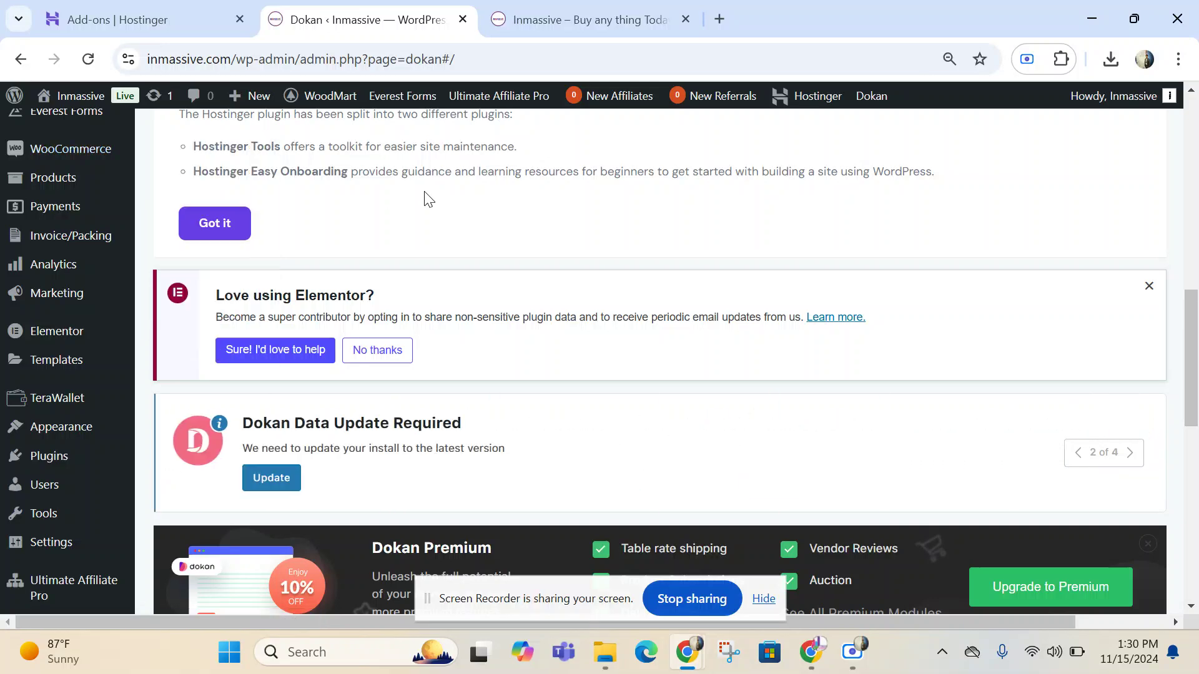
scroll(428, 198, "down", 3)
scroll(429, 198, "down", 3)
mouse_move(94, 550)
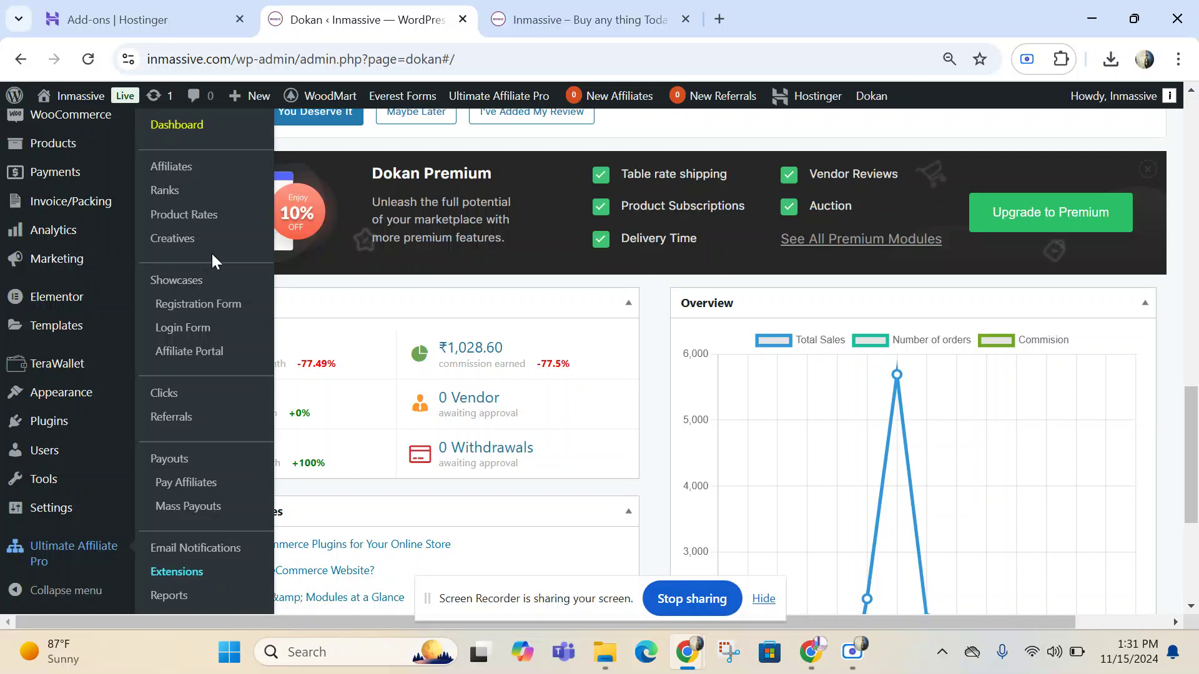
scroll(666, 306, "down", 5)
scroll(654, 323, "up", 15)
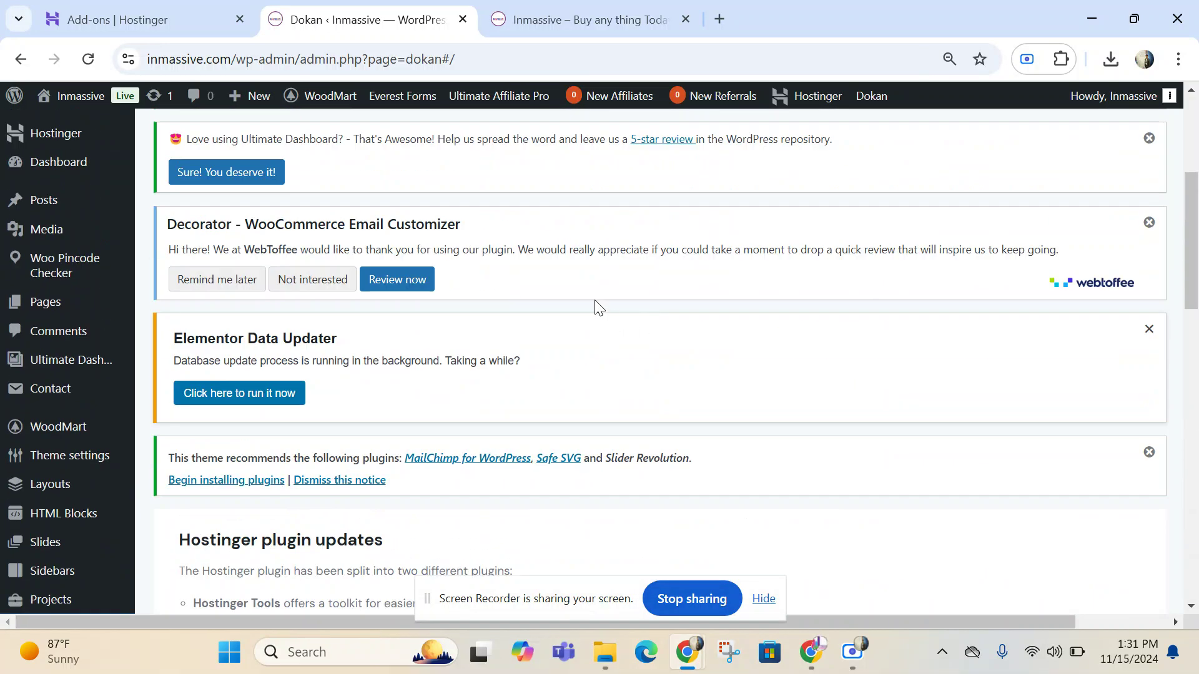